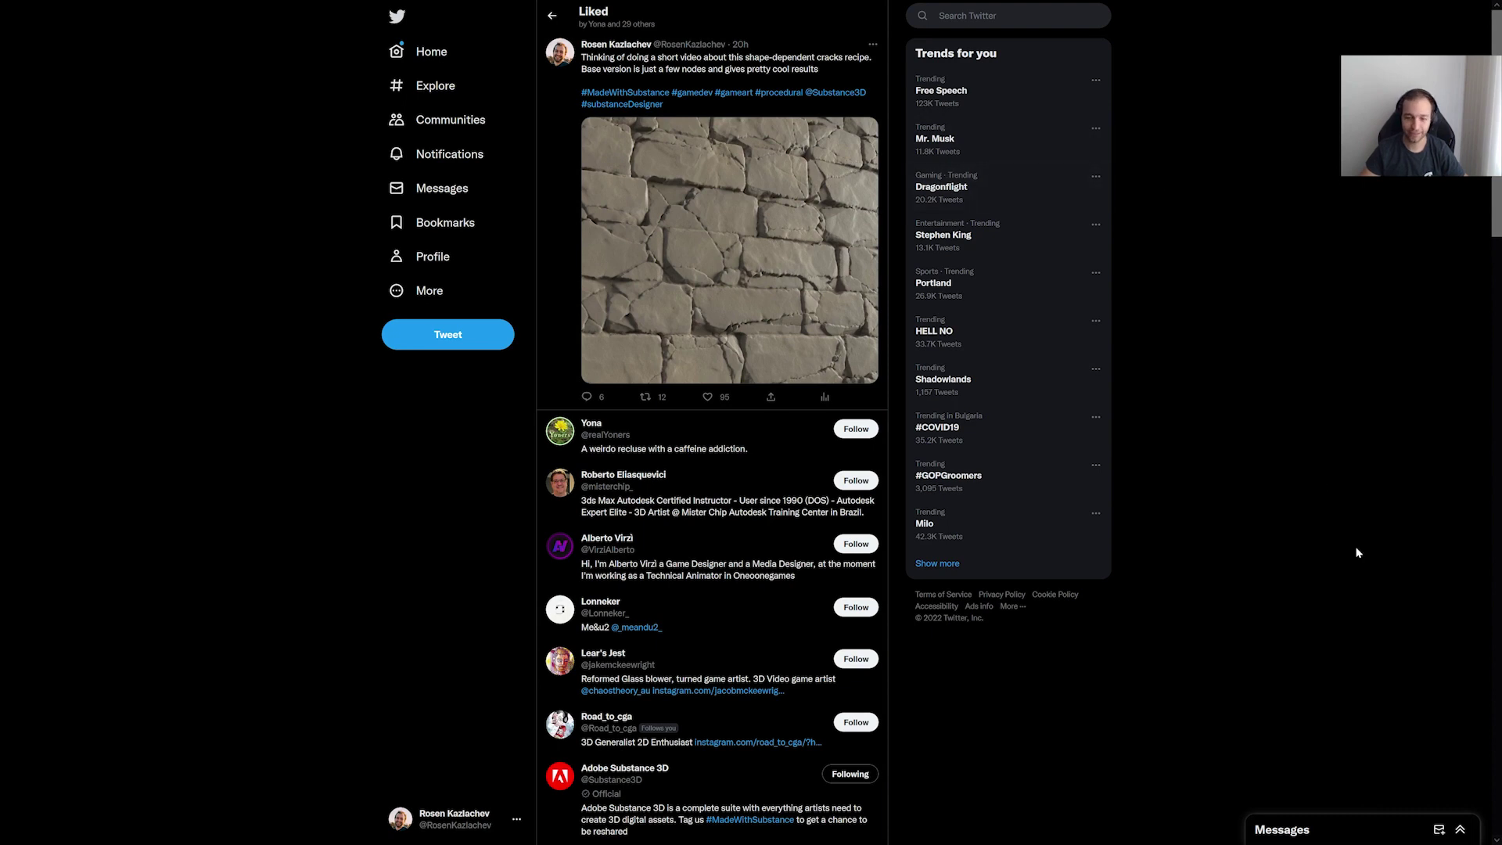
- Switch to Substance 3D Designer and delete the existing crack node chain below the main node row
key("alt+Tab")
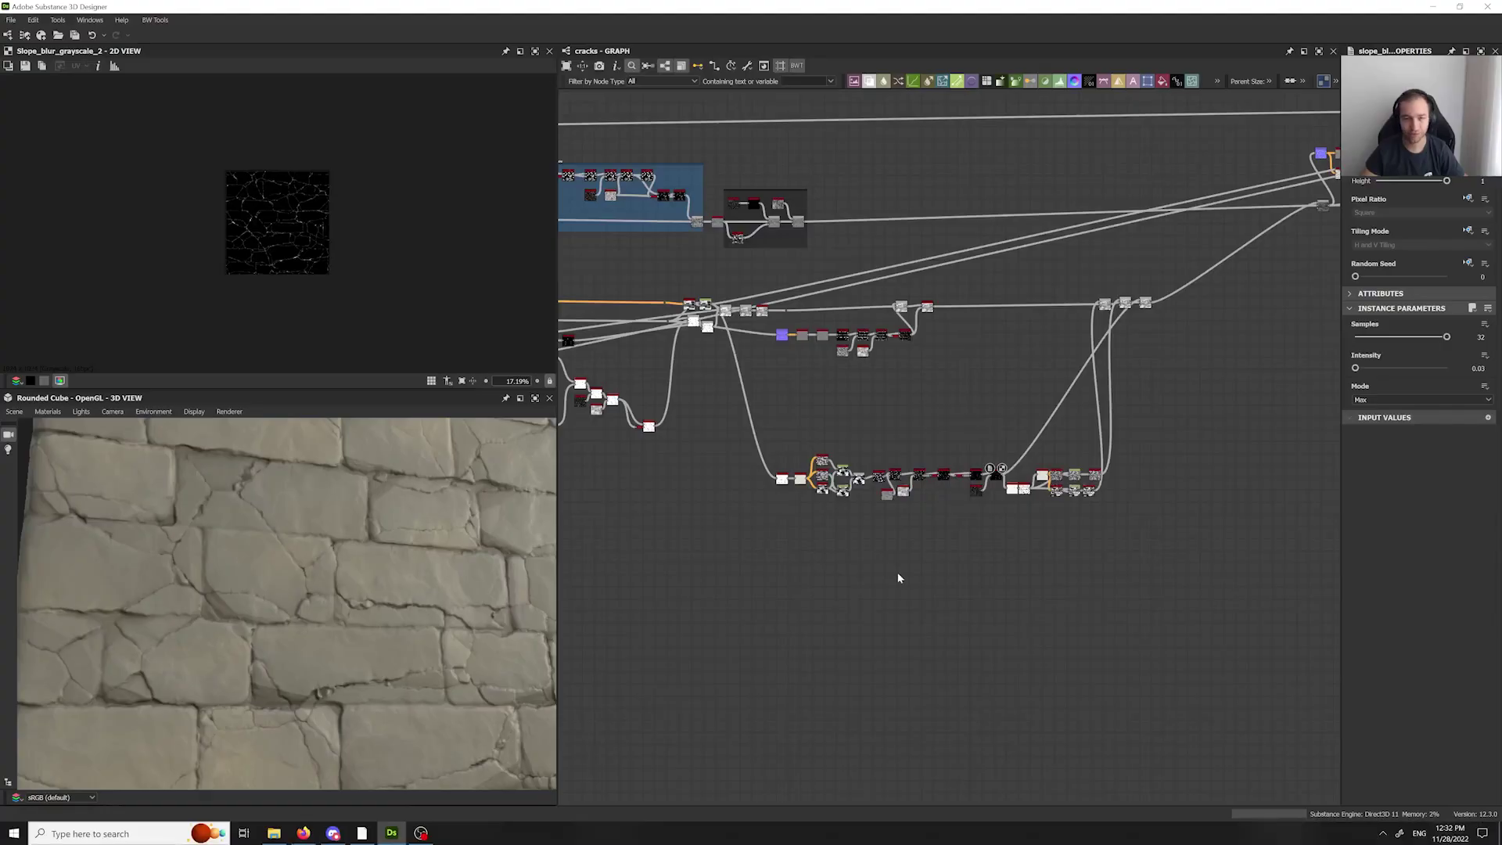
left_click_drag(362, 393, 390, 289)
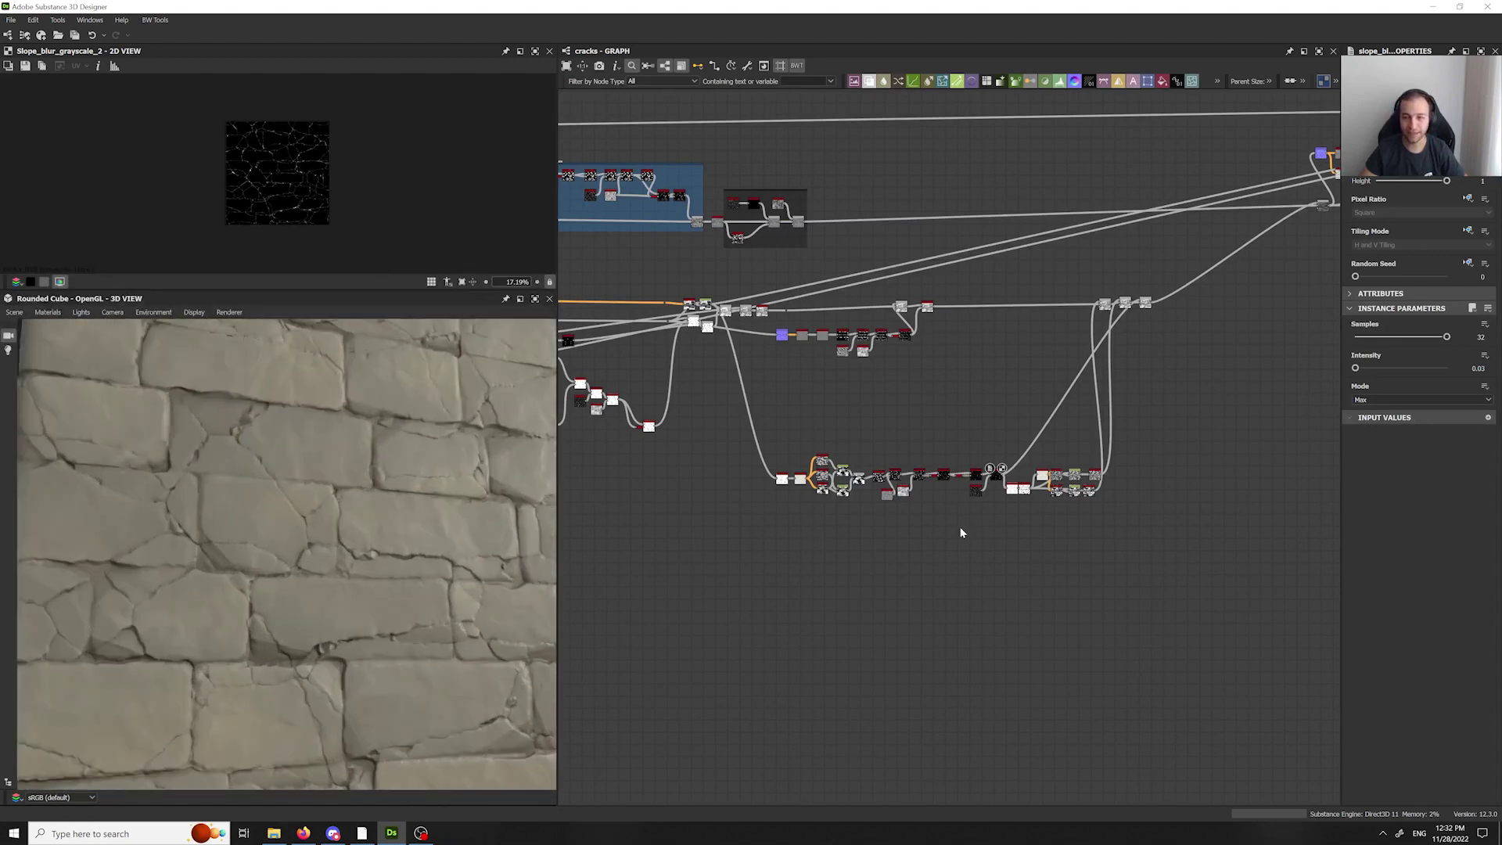
left_click_drag(1217, 540, 734, 471)
left_click_drag(882, 485, 875, 465)
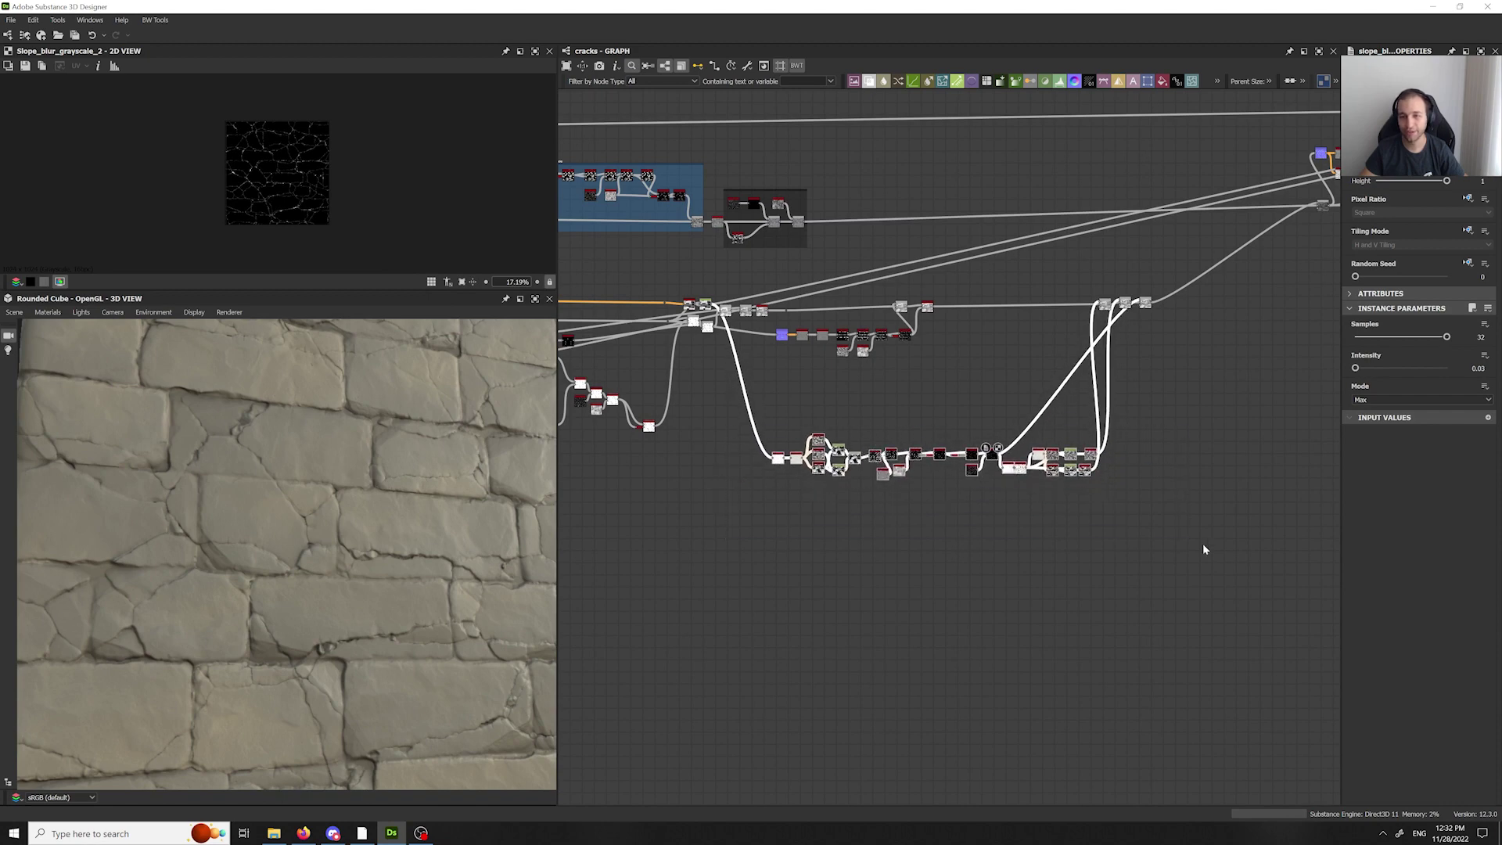
left_click_drag(1157, 526, 701, 414)
middle_click_drag(983, 391, 970, 520)
key("Delete")
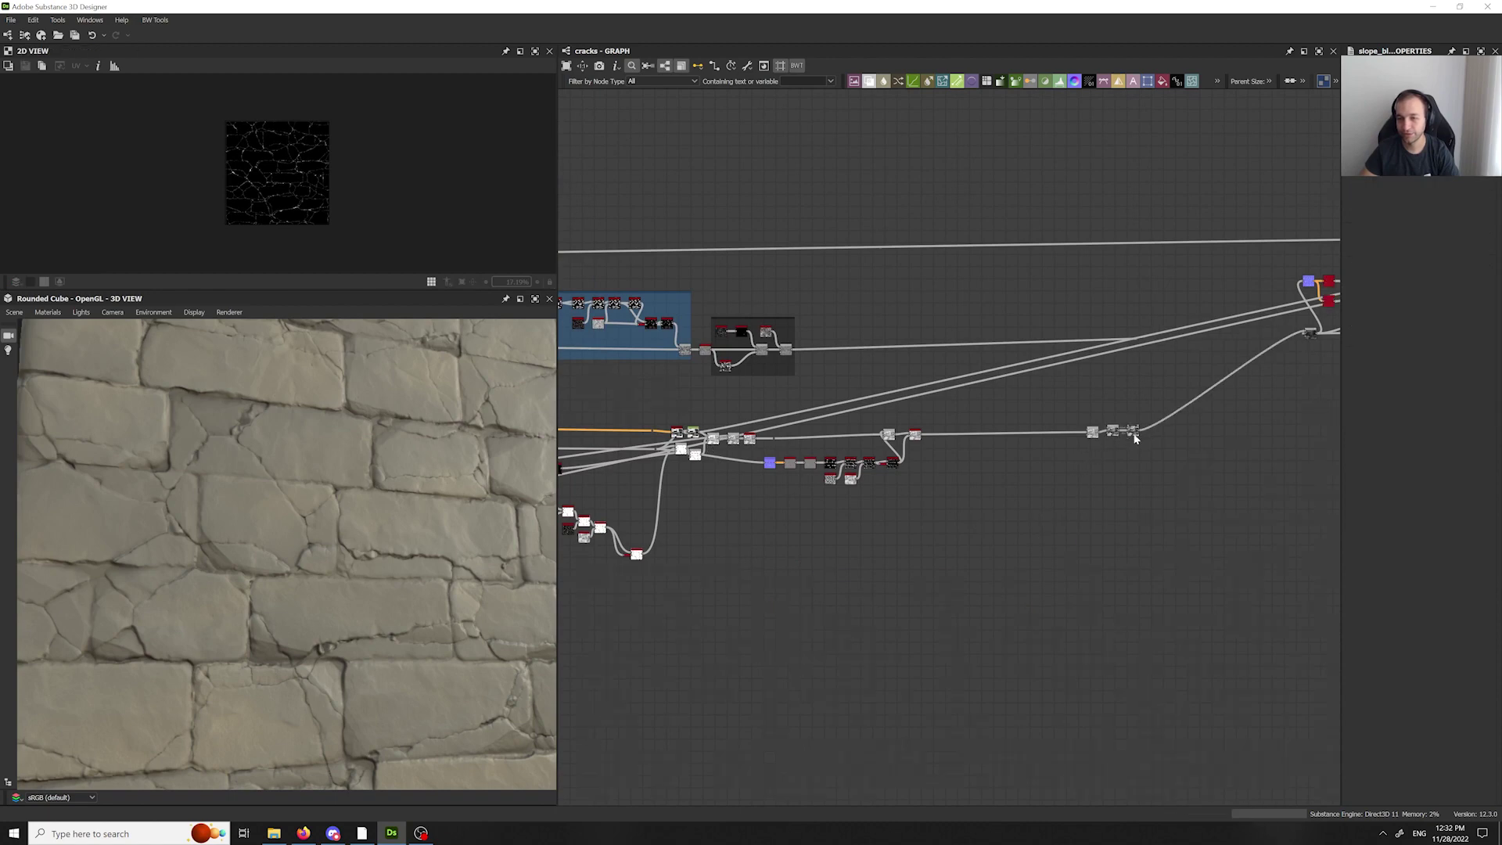
- Delete the leftover Blend nodes from the long link, keeping the chain connected to the material outputs
scroll(1138, 440, "up", 2)
left_click(1103, 433)
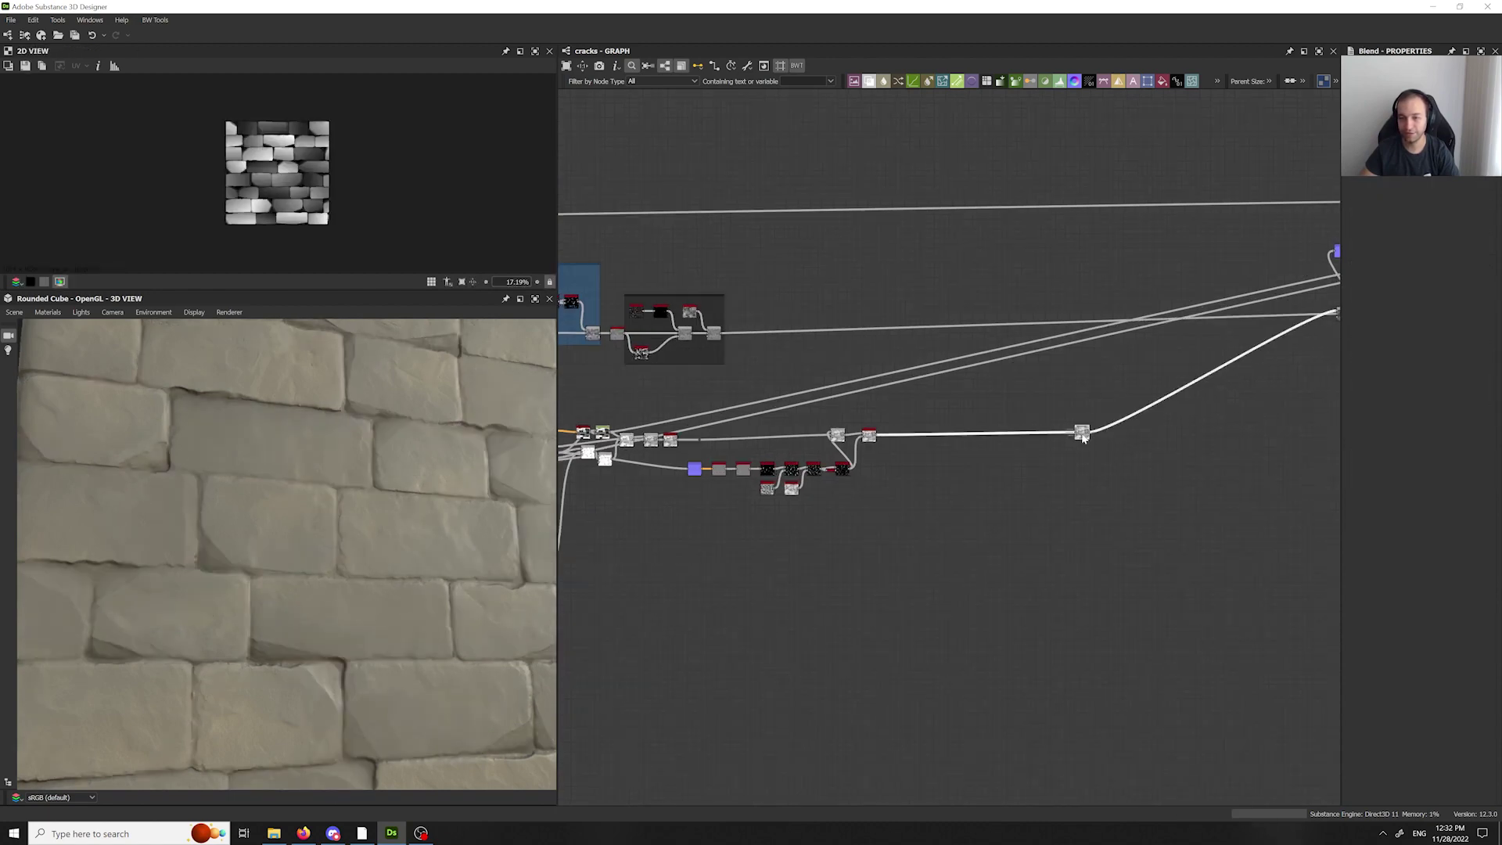
key("Delete")
left_click_drag(281, 535, 308, 538)
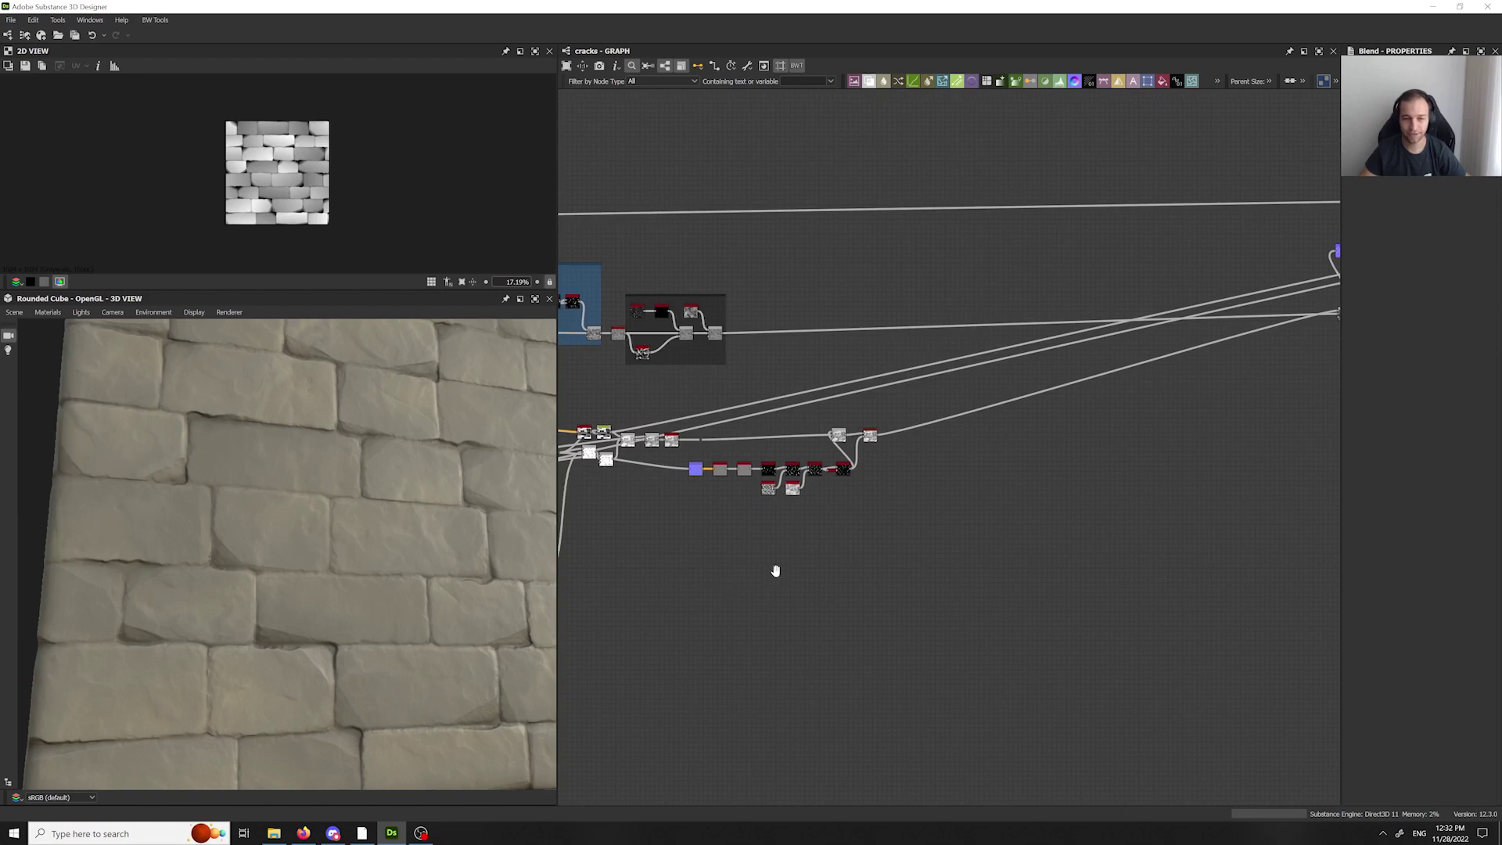
- Preview the brick pattern's Edge Detect node in an enlarged 2D view
scroll(949, 507, "up", 2)
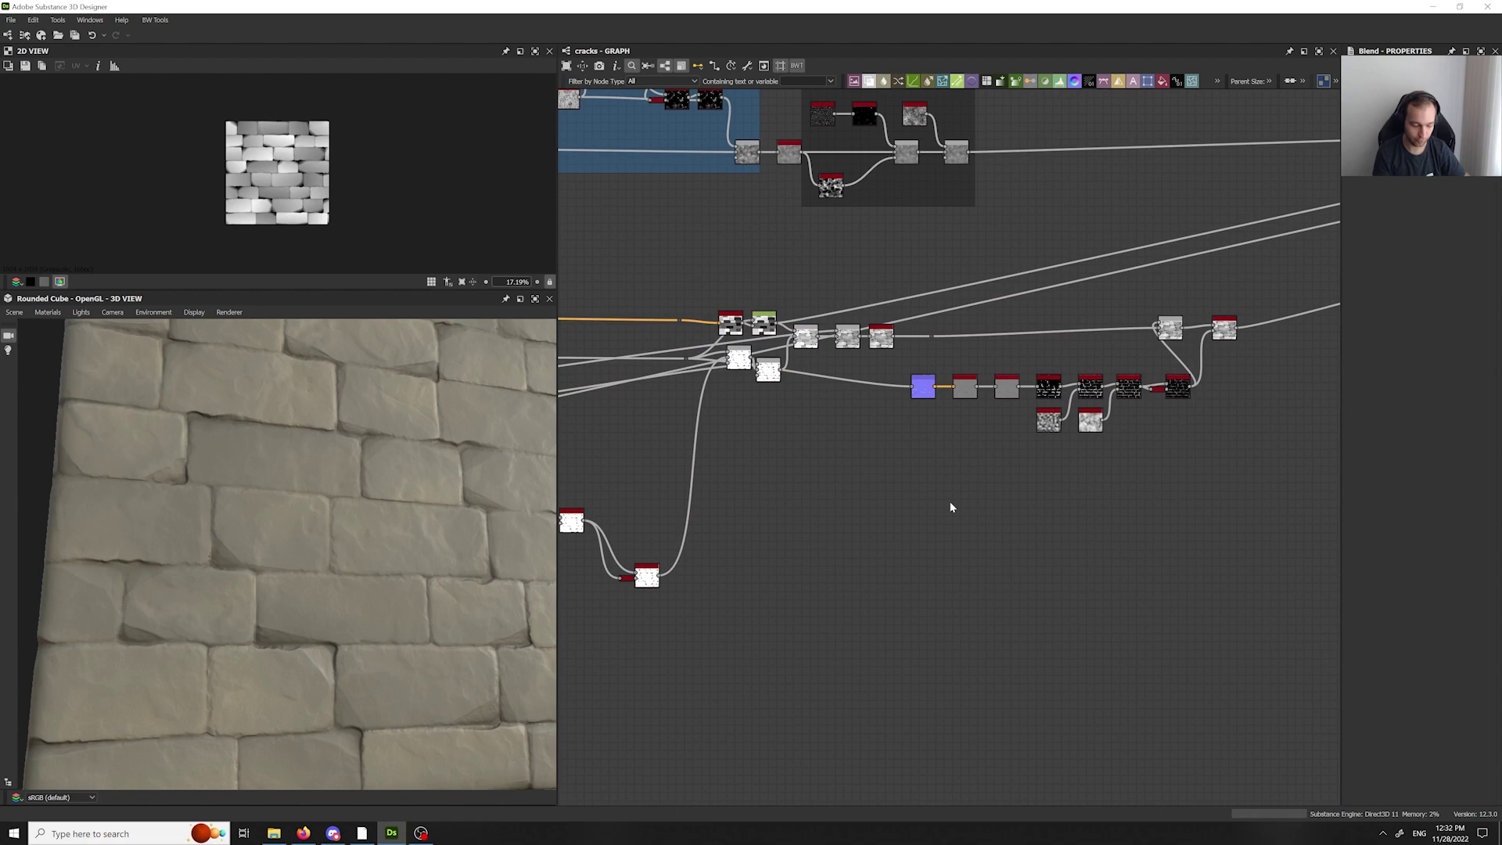
scroll(950, 504, "down", 3)
middle_click_drag(858, 549, 1385, 558)
scroll(931, 482, "up", 6)
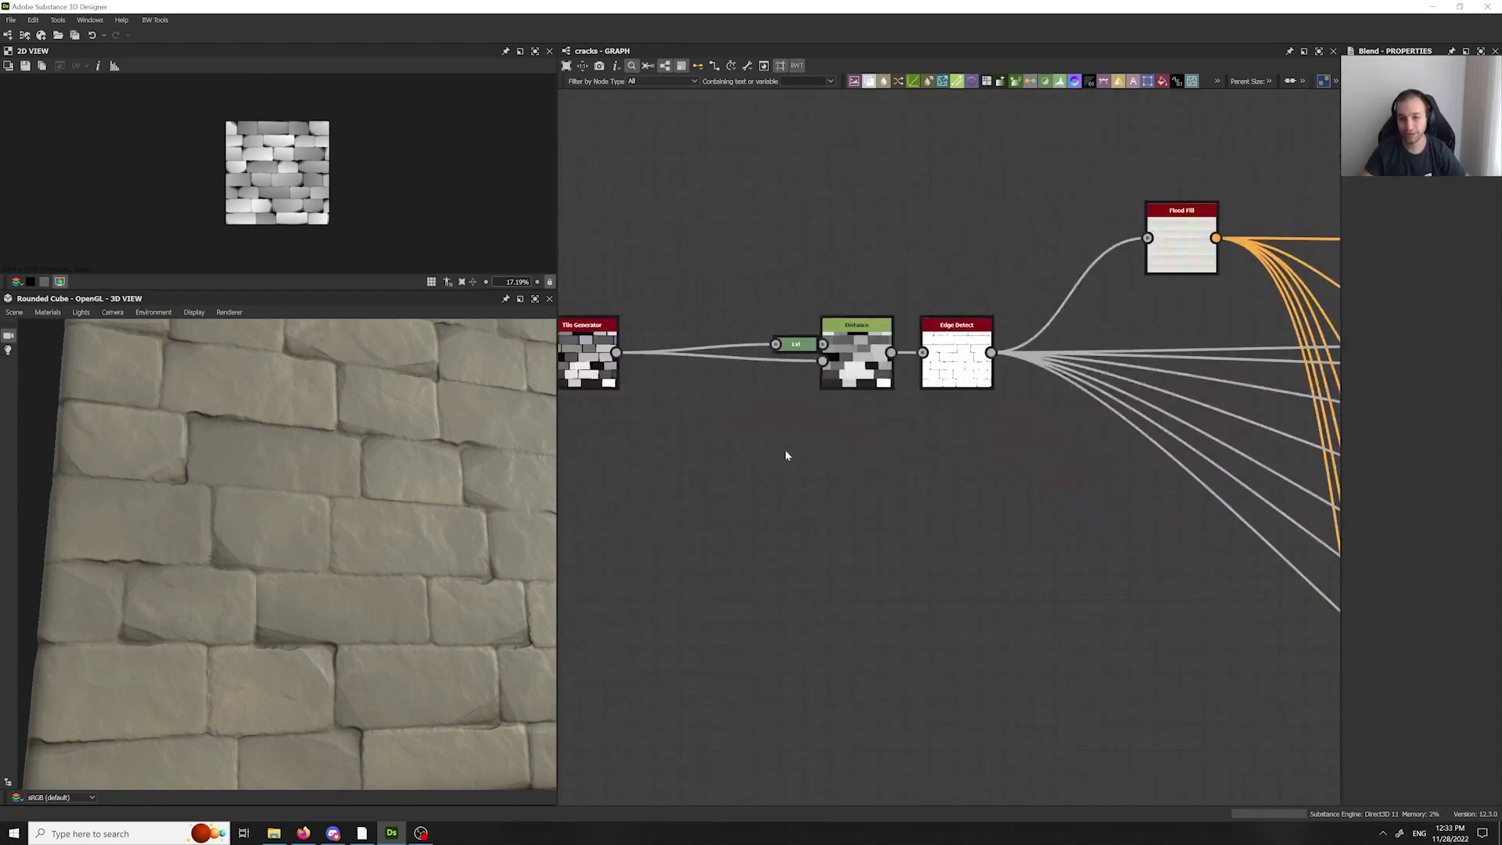
double_click(973, 364)
scroll(182, 220, "up", 5)
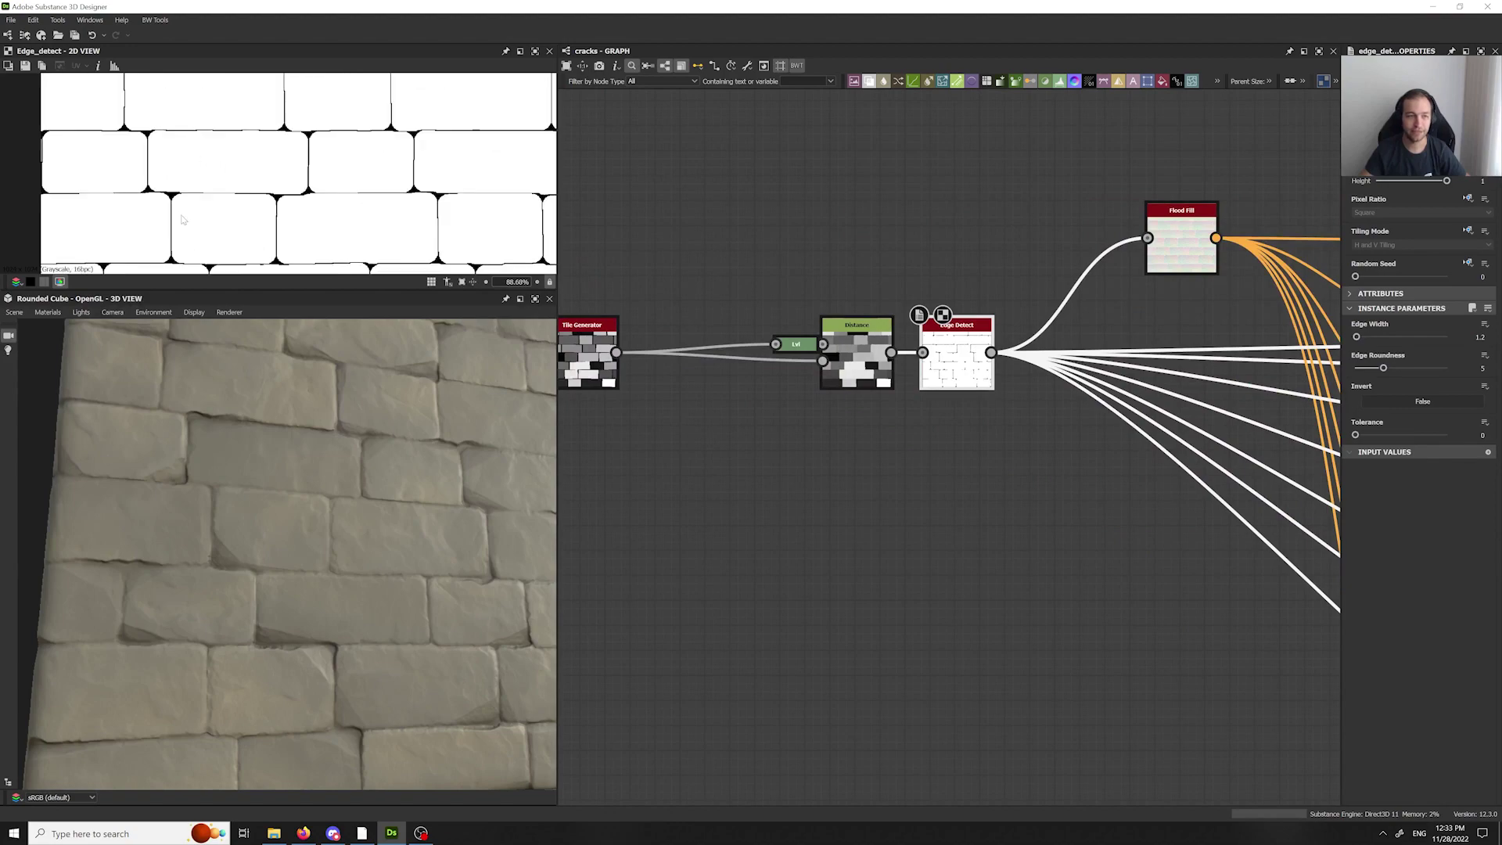
left_click_drag(278, 288, 278, 536)
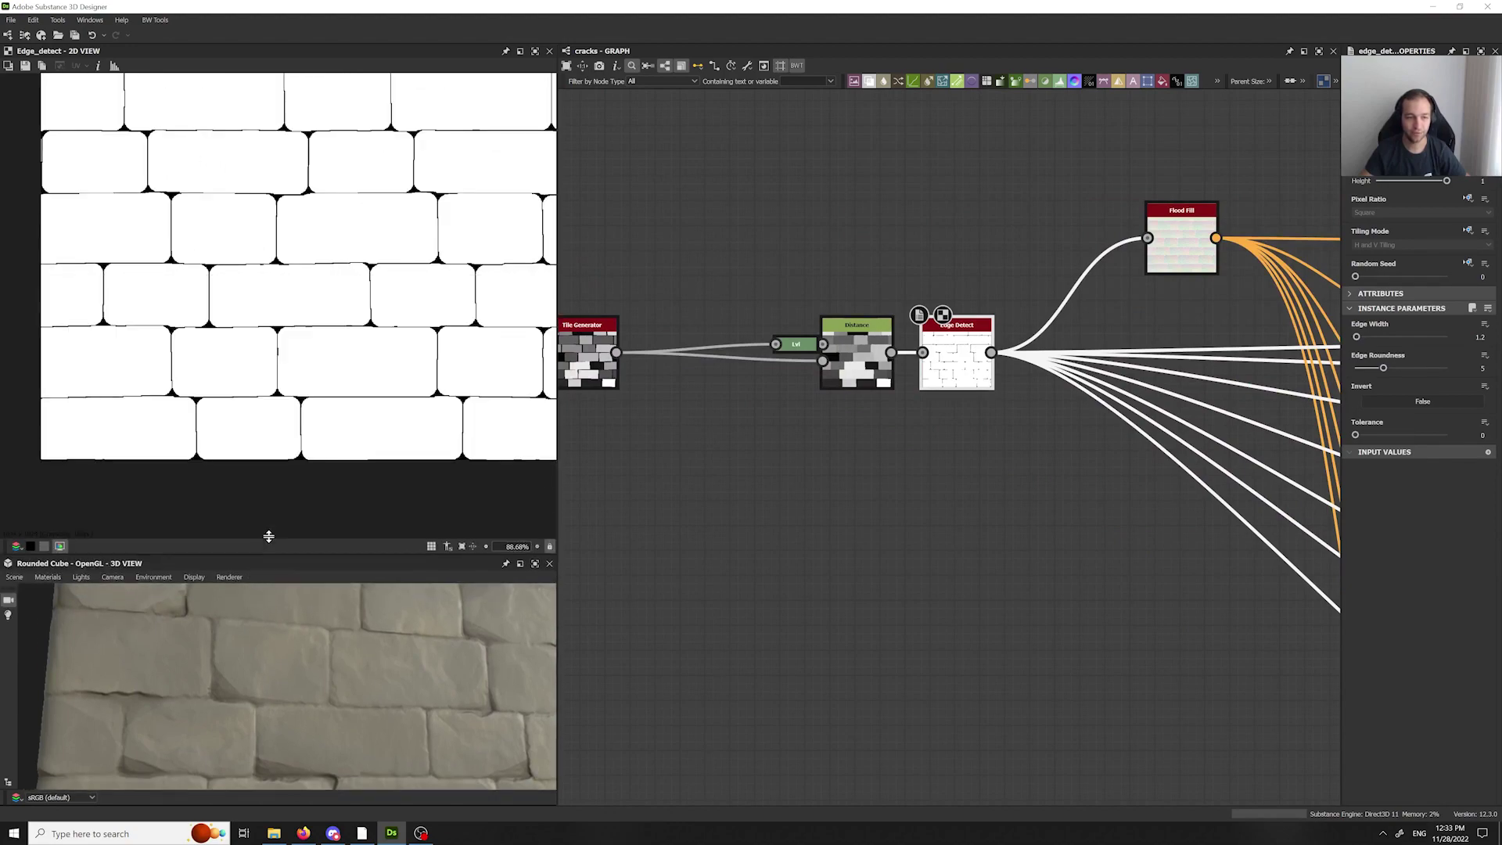
scroll(278, 298, "down", 1)
- Add a new Flood Fill node in the empty space below the Edge Detect node
middle_click_drag(772, 524, 385, 454)
middle_click_drag(661, 316, 844, 362)
left_click(909, 531)
key("space")
type("floo")
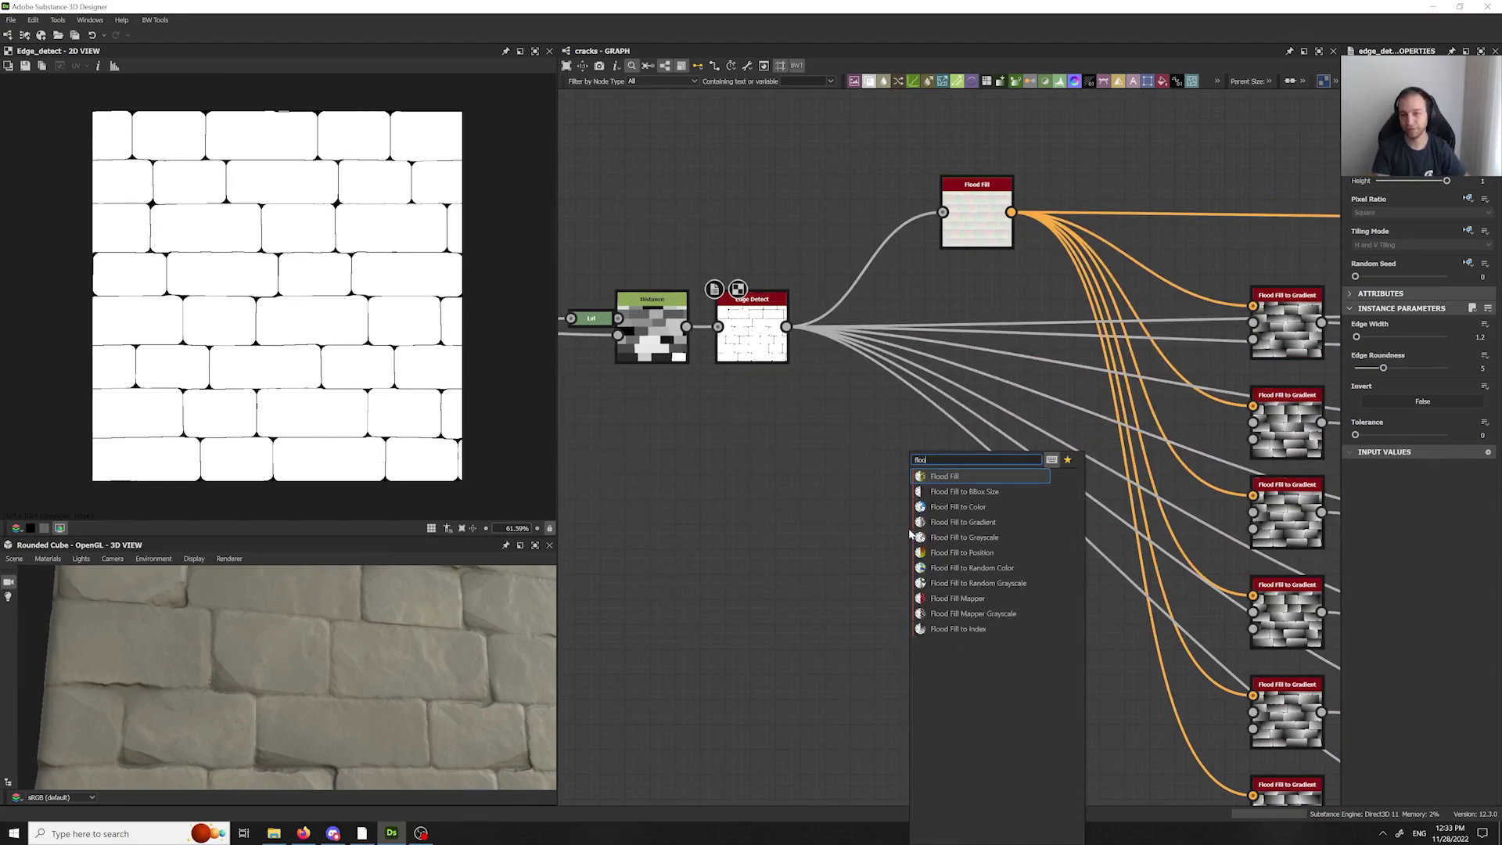
key("Return")
- Connect the Edge Detect output to the new Flood Fill node's input
middle_click_drag(949, 319, 757, 463)
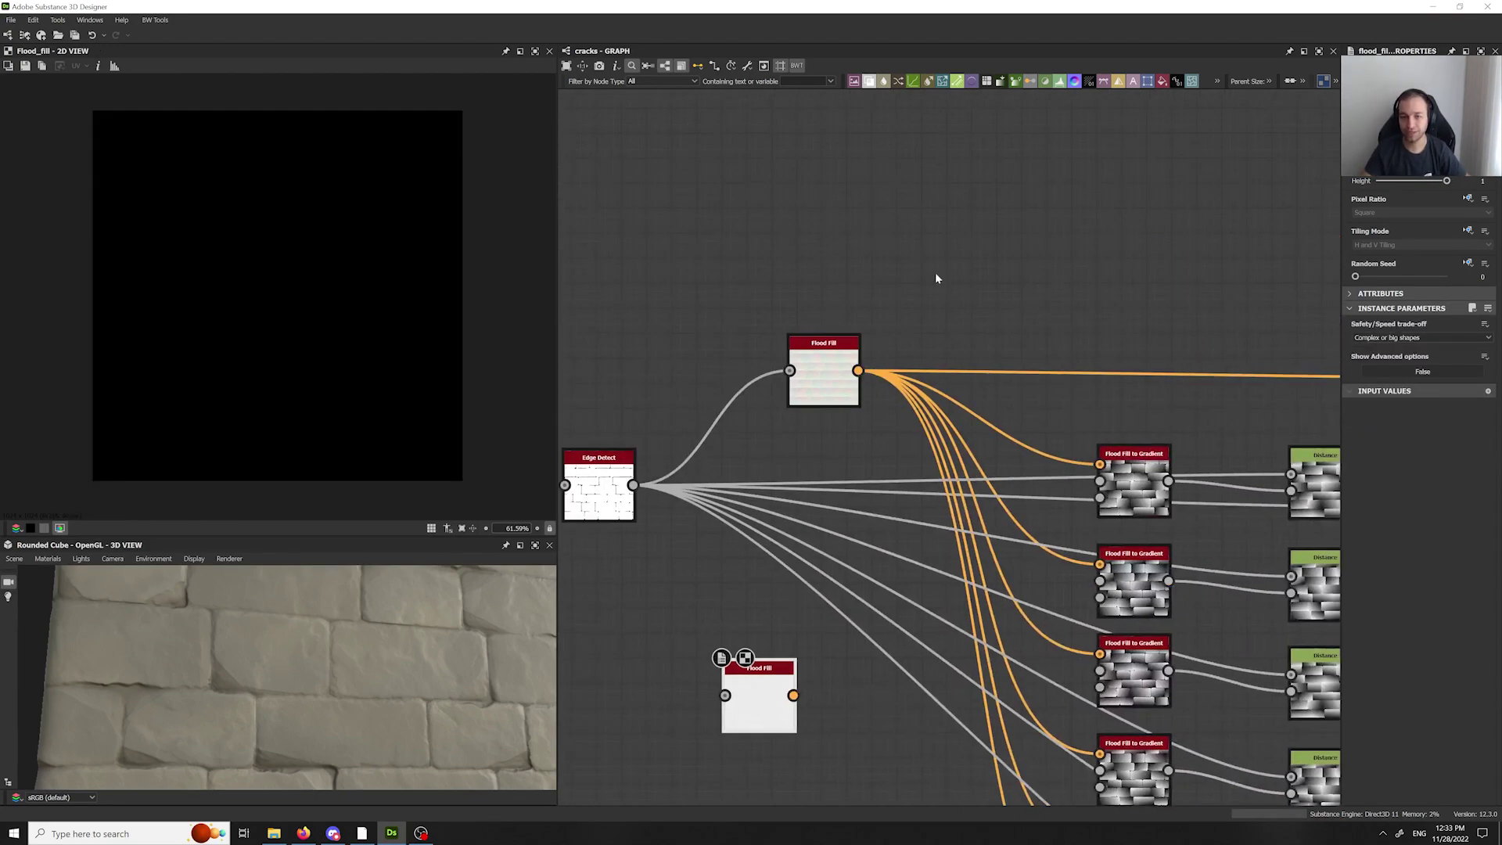
middle_click_drag(1051, 255, 1090, 157)
scroll(907, 118, "down", 3)
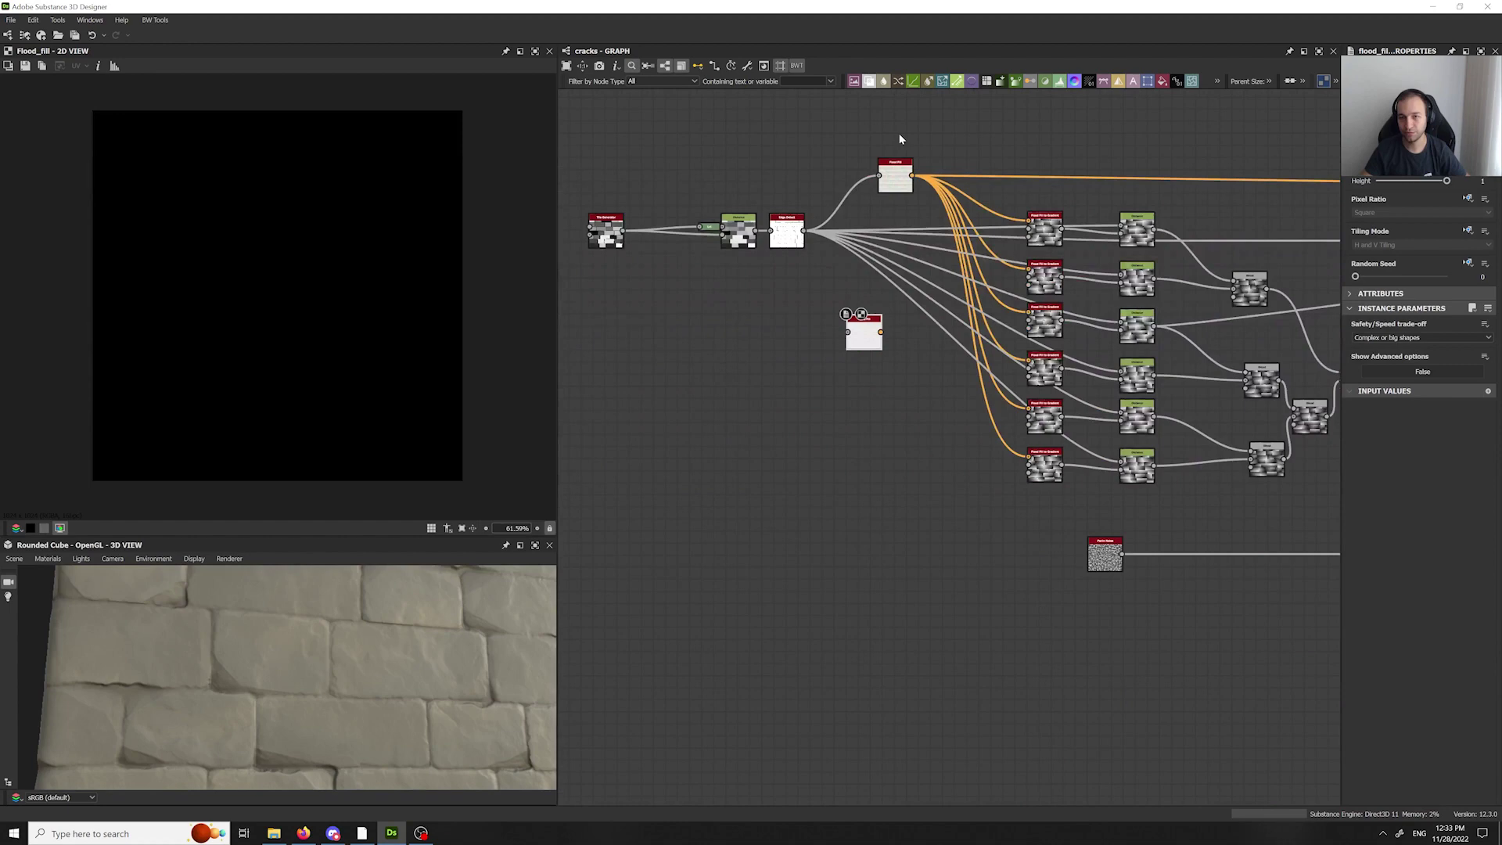
left_click_drag(899, 118, 1006, 128)
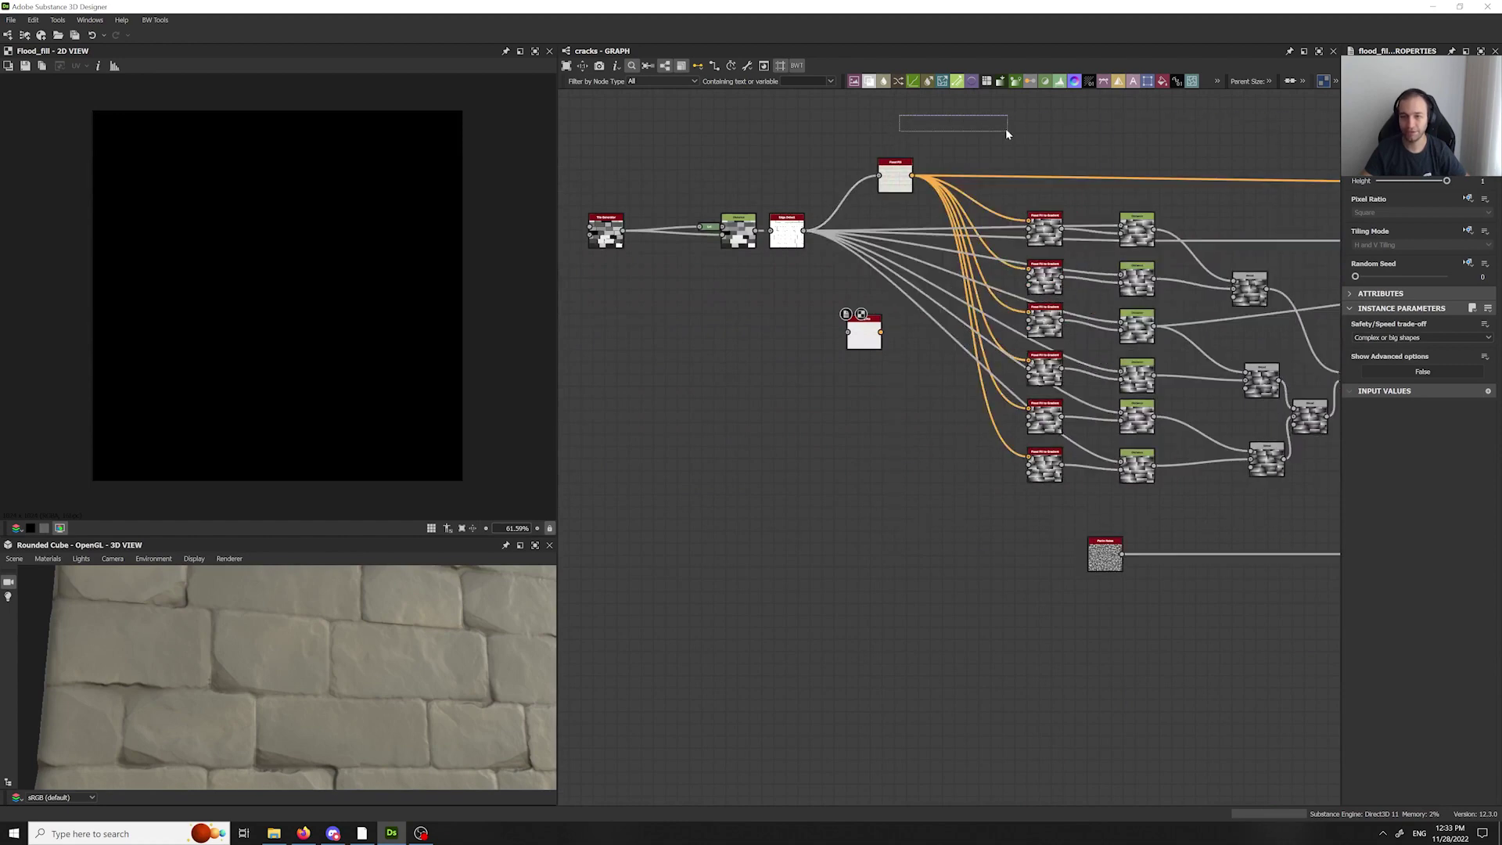
middle_click_drag(998, 213, 1020, 262)
scroll(813, 270, "up", 2)
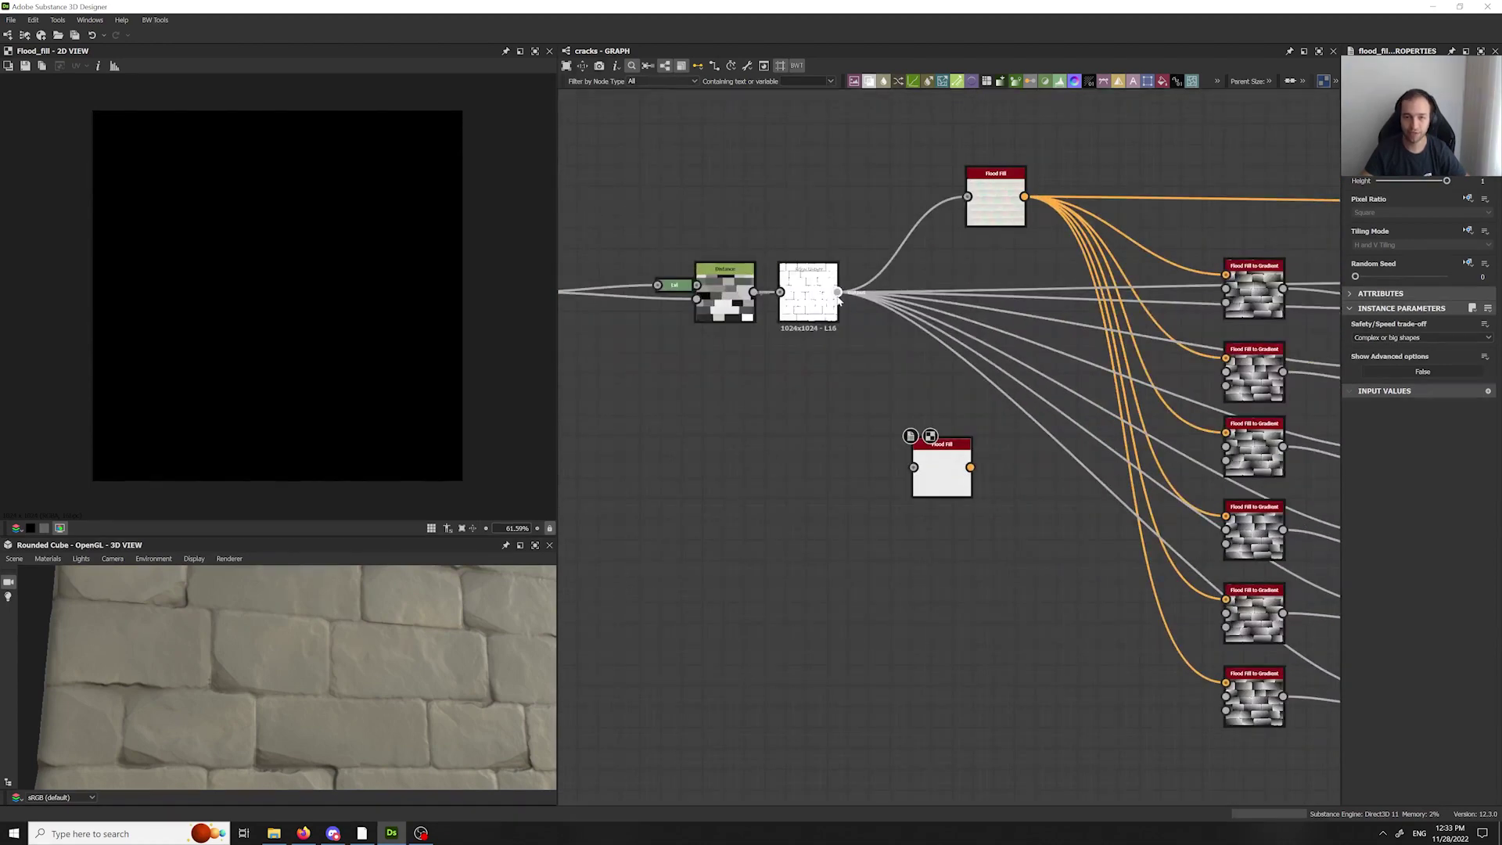
left_click_drag(838, 294, 913, 467)
- Move the new Flood Fill node to empty space beyond the existing nodes and route its long link through a dot node
scroll(822, 442, "down", 3)
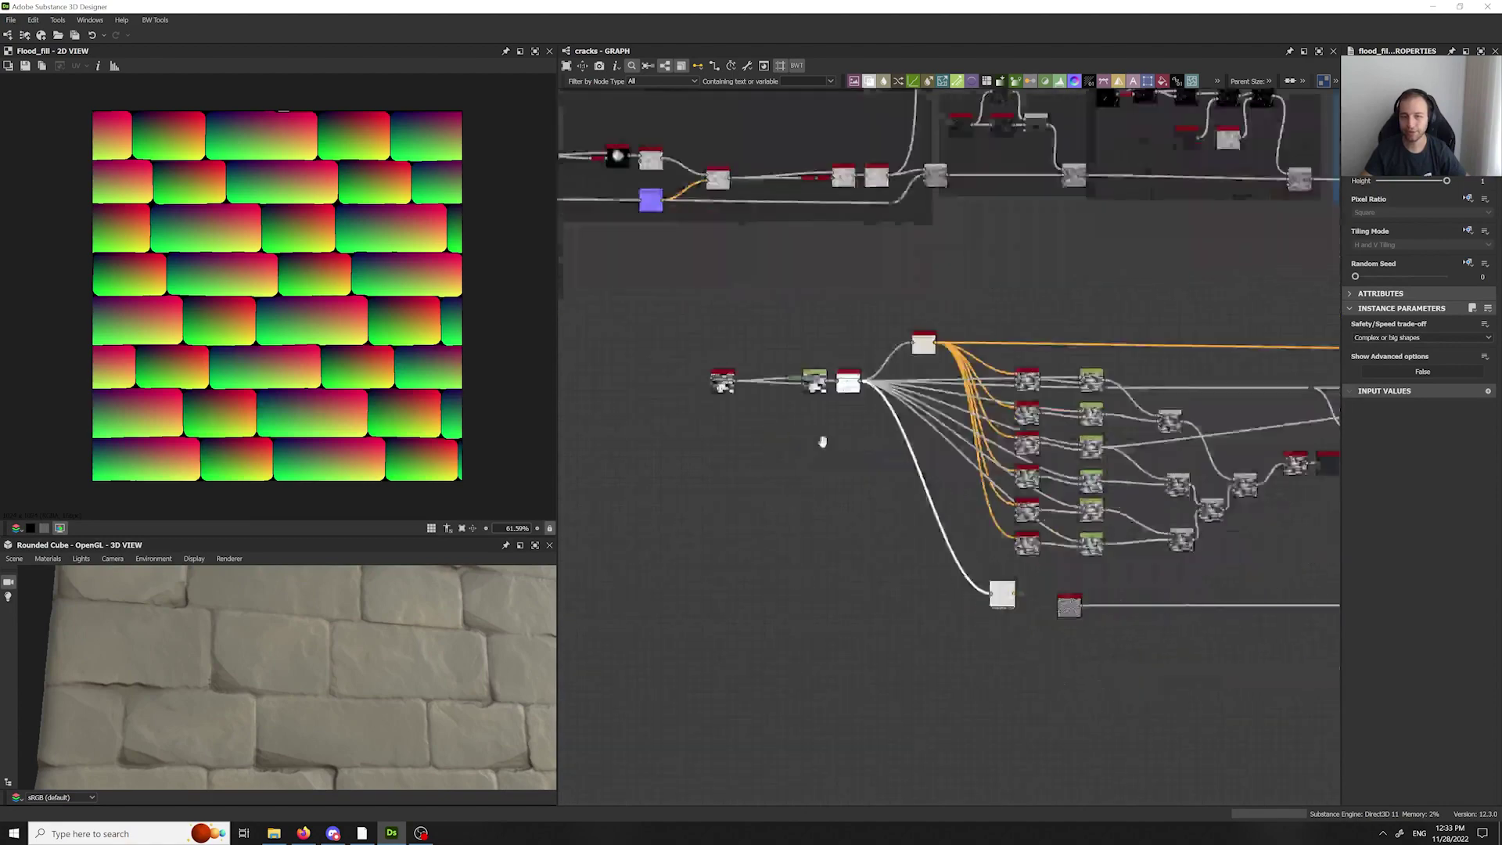
middle_click_drag(823, 442, 564, 418)
left_click_drag(736, 571, 570, 478)
scroll(829, 560, "down", 3)
left_click(1100, 468, "alt")
middle_click_drag(570, 479, 655, 462)
left_click_drag(656, 463, 642, 454)
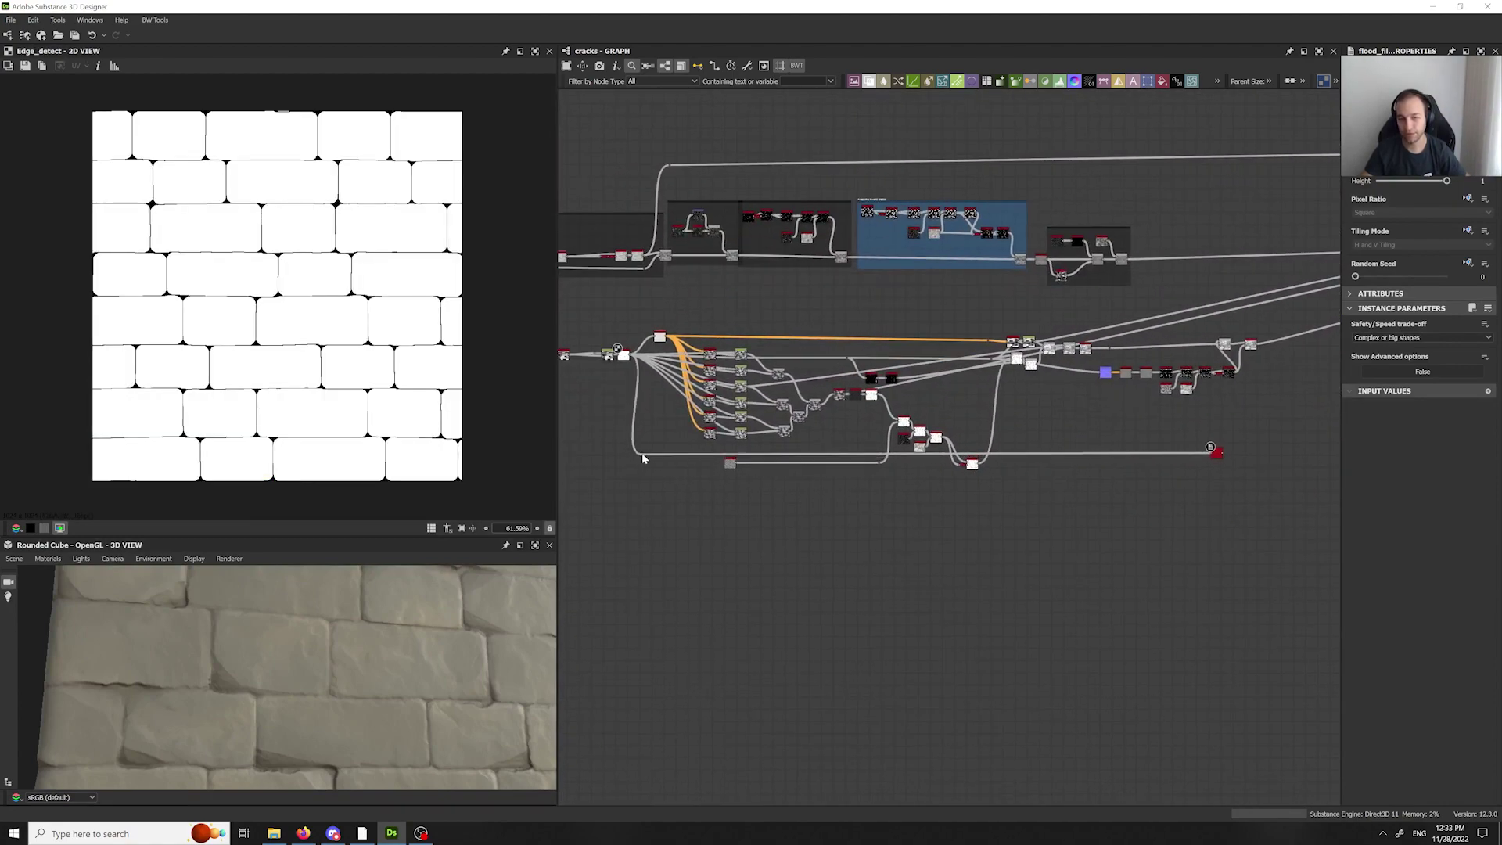
scroll(1152, 467, "up", 6)
middle_click_drag(1150, 468, 450, 475)
scroll(725, 412, "up", 2)
- Preview the new Flood Fill and add a Flood Fill to Gradient node connected to its output
double_click(725, 413)
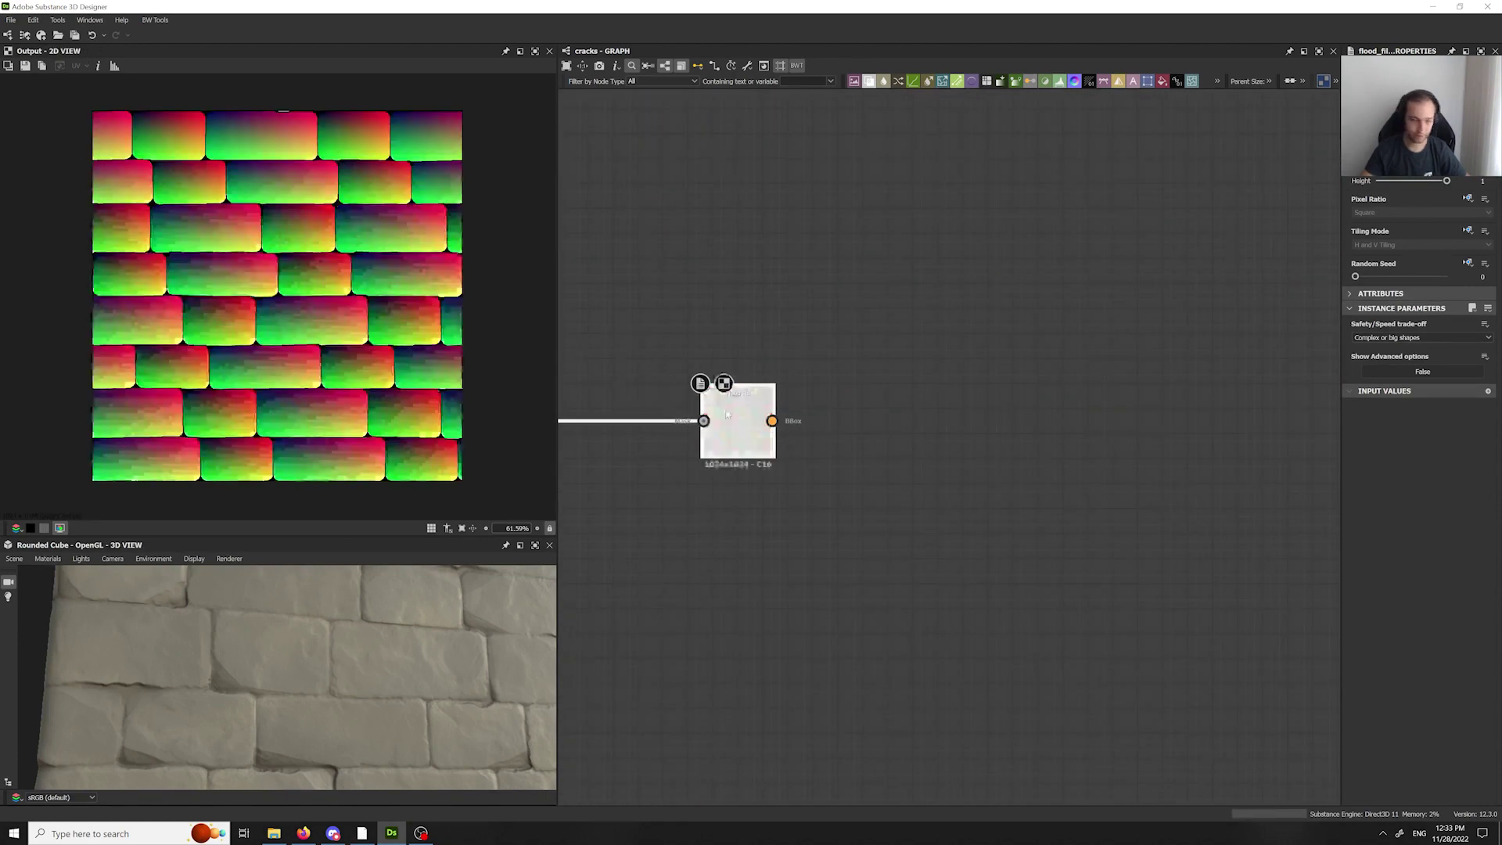
key("space")
type("floo")
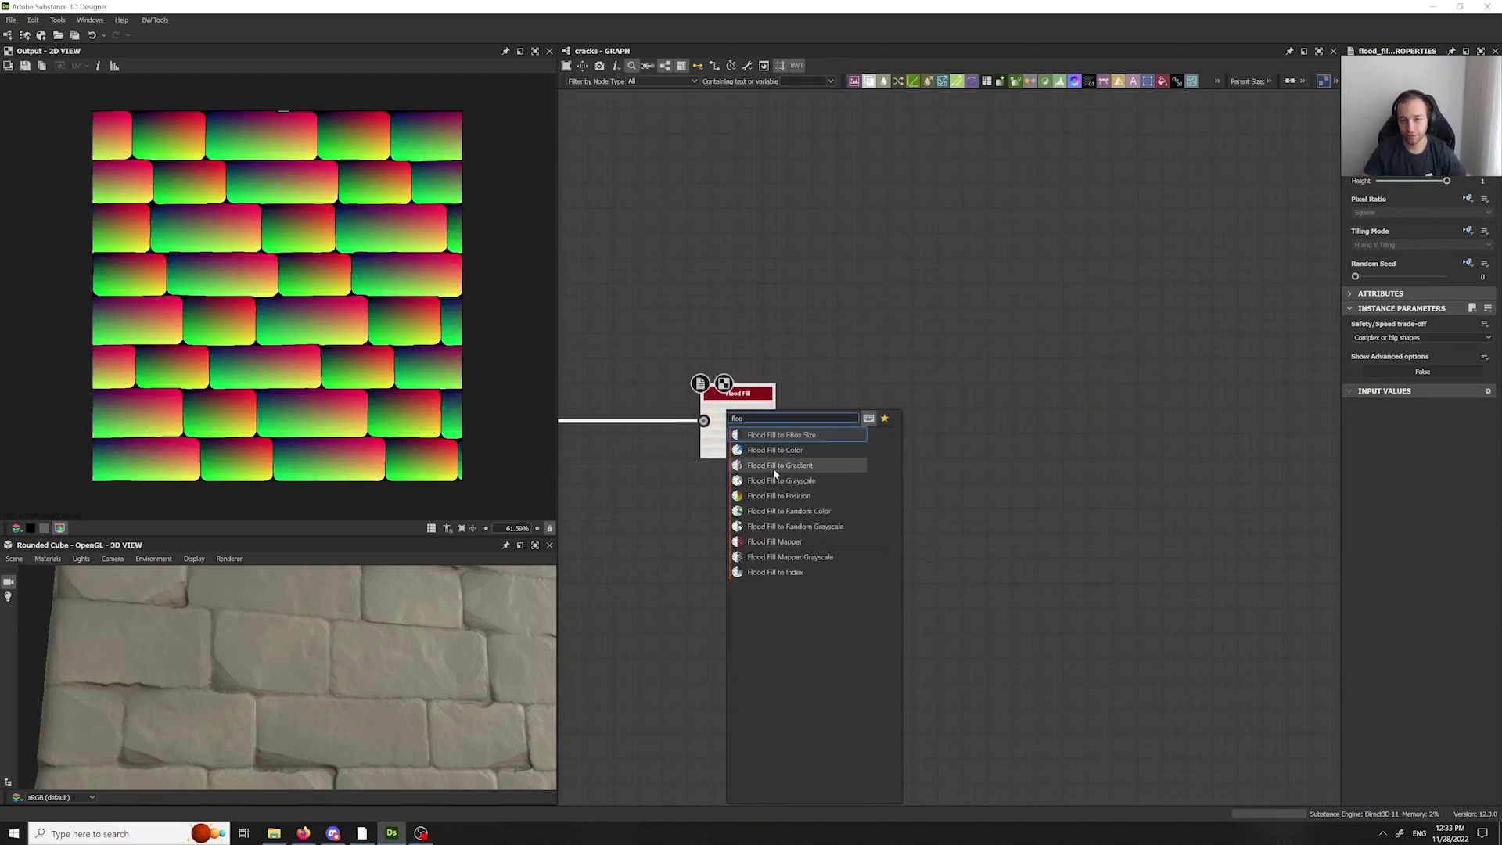
left_click(780, 465)
- Add a Flood Fill to Random Grayscale node below the gradient node and feed it from the Flood Fill output
key("space")
type("floo")
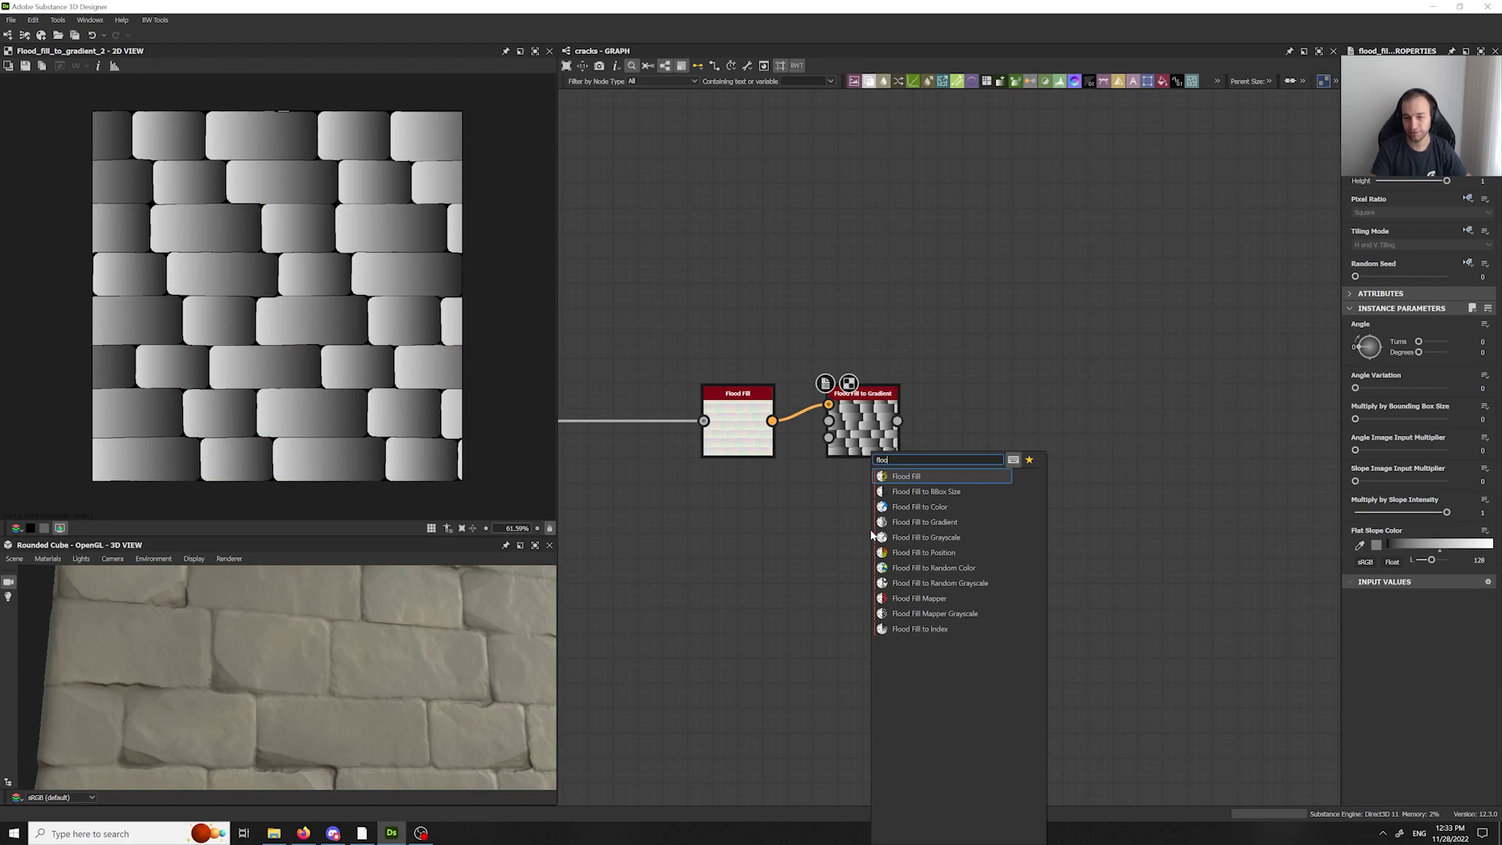
left_click(960, 569)
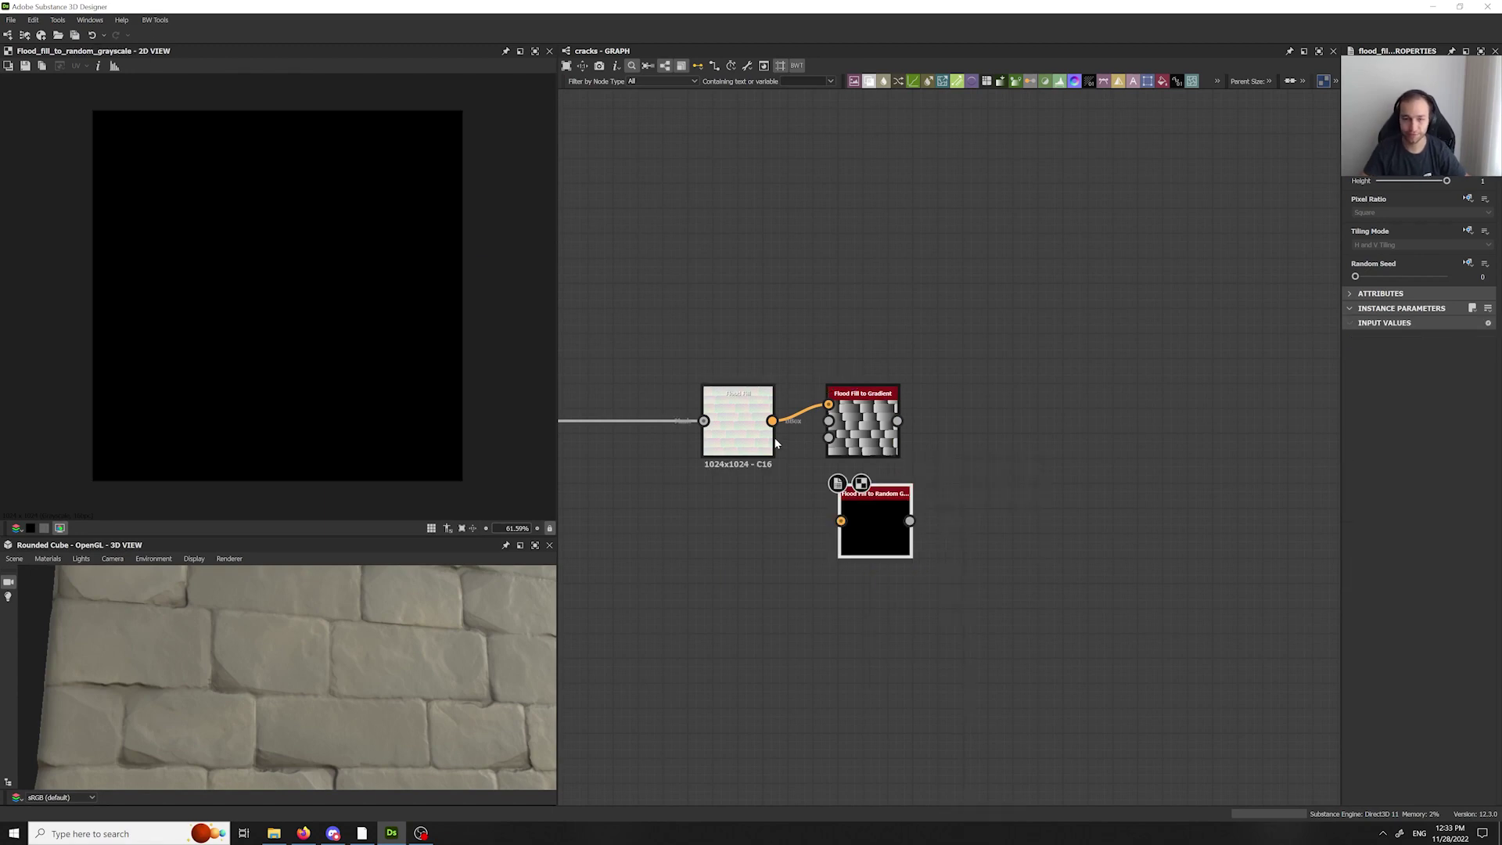
left_click_drag(773, 421, 857, 532)
- Preview the gradient node, add a Distance node after it, and connect the gradient to both Distance inputs
left_click(850, 446)
double_click(853, 443)
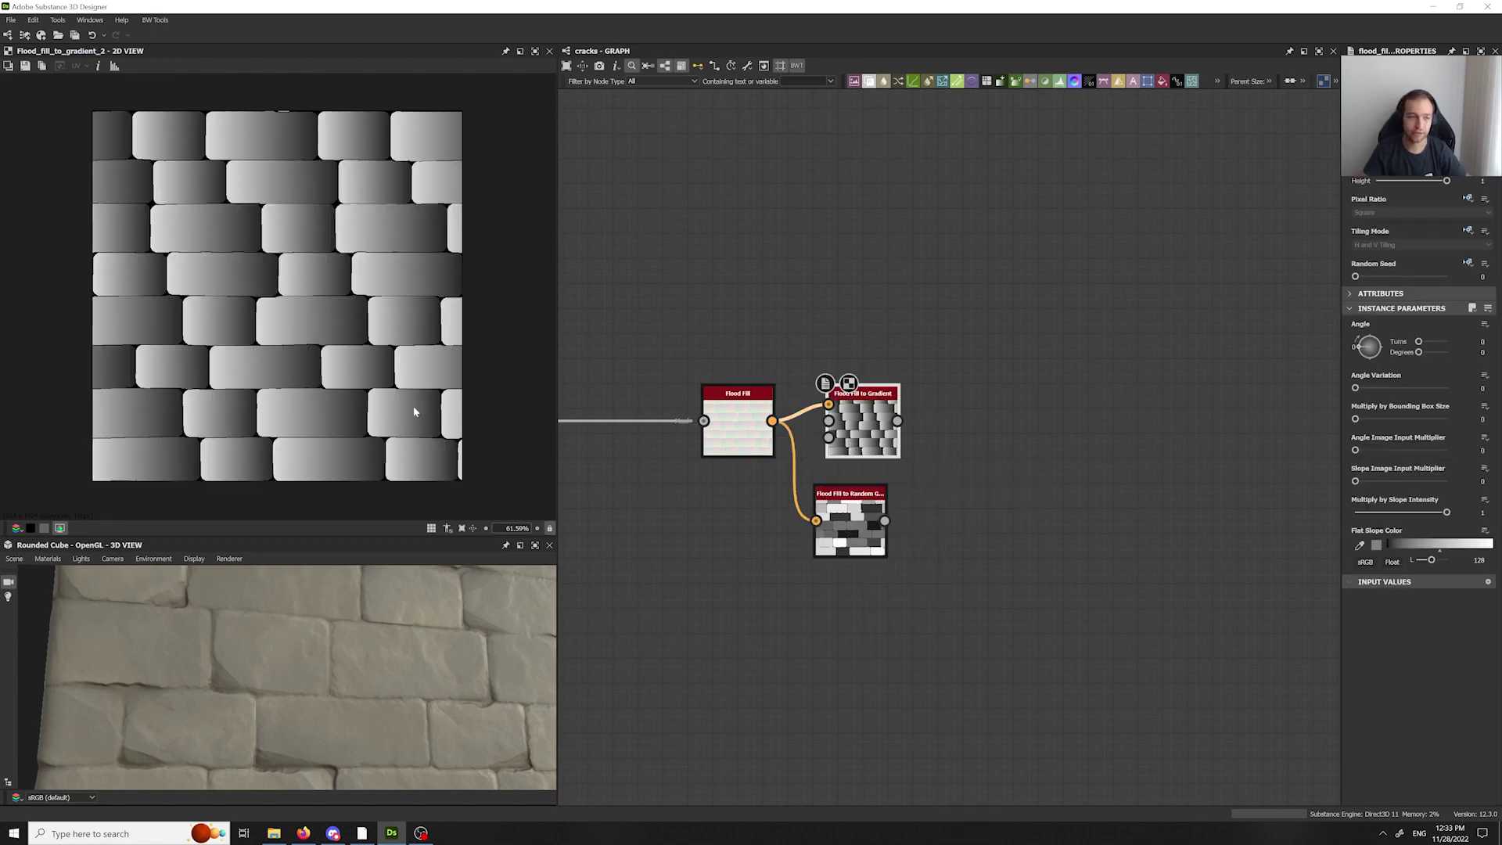
scroll(400, 363, "up", 5)
key("space")
type("dist")
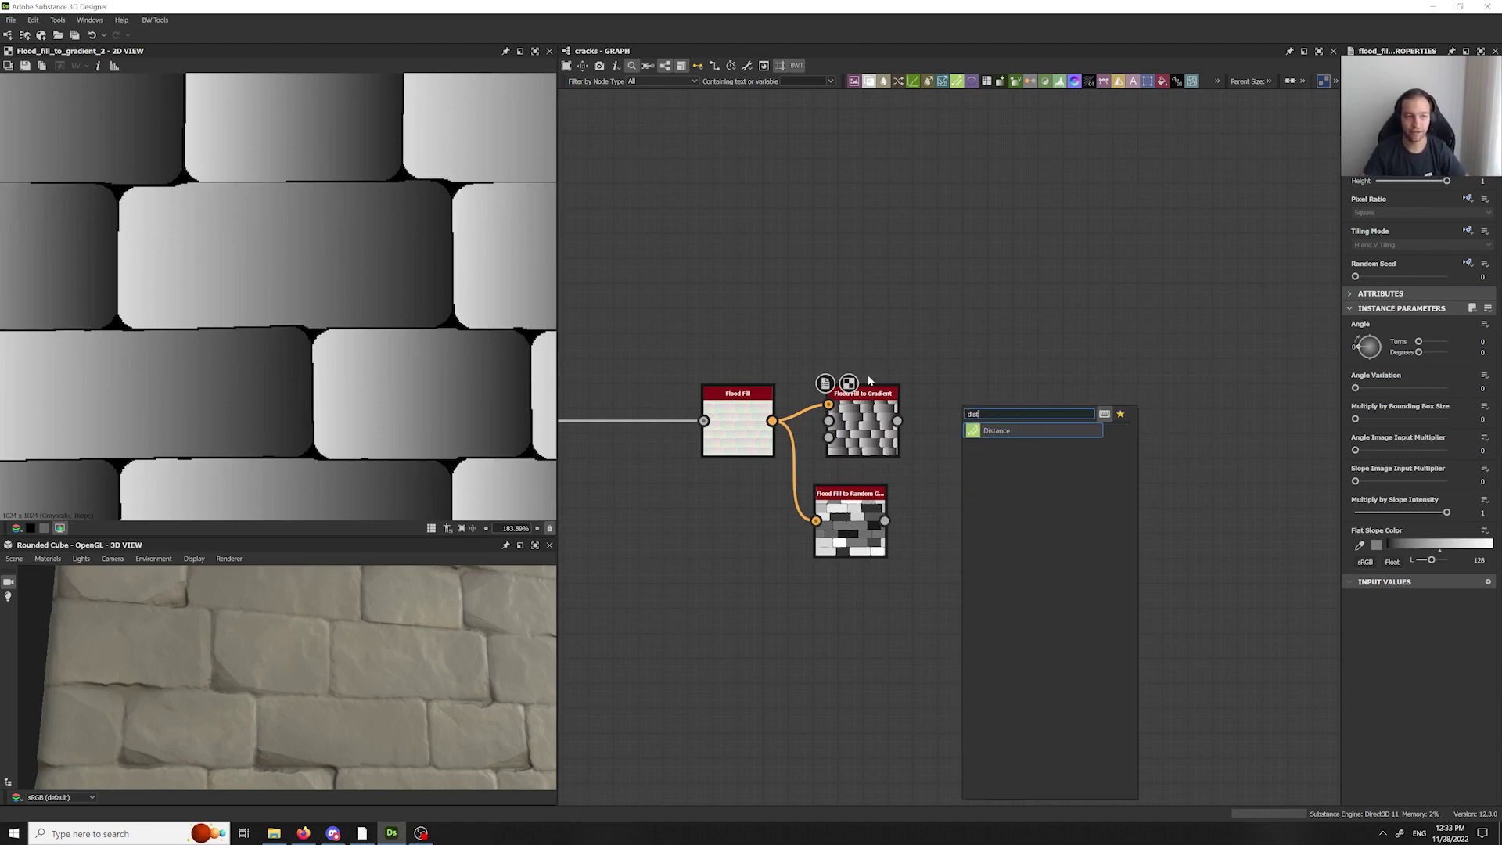
left_click(998, 429)
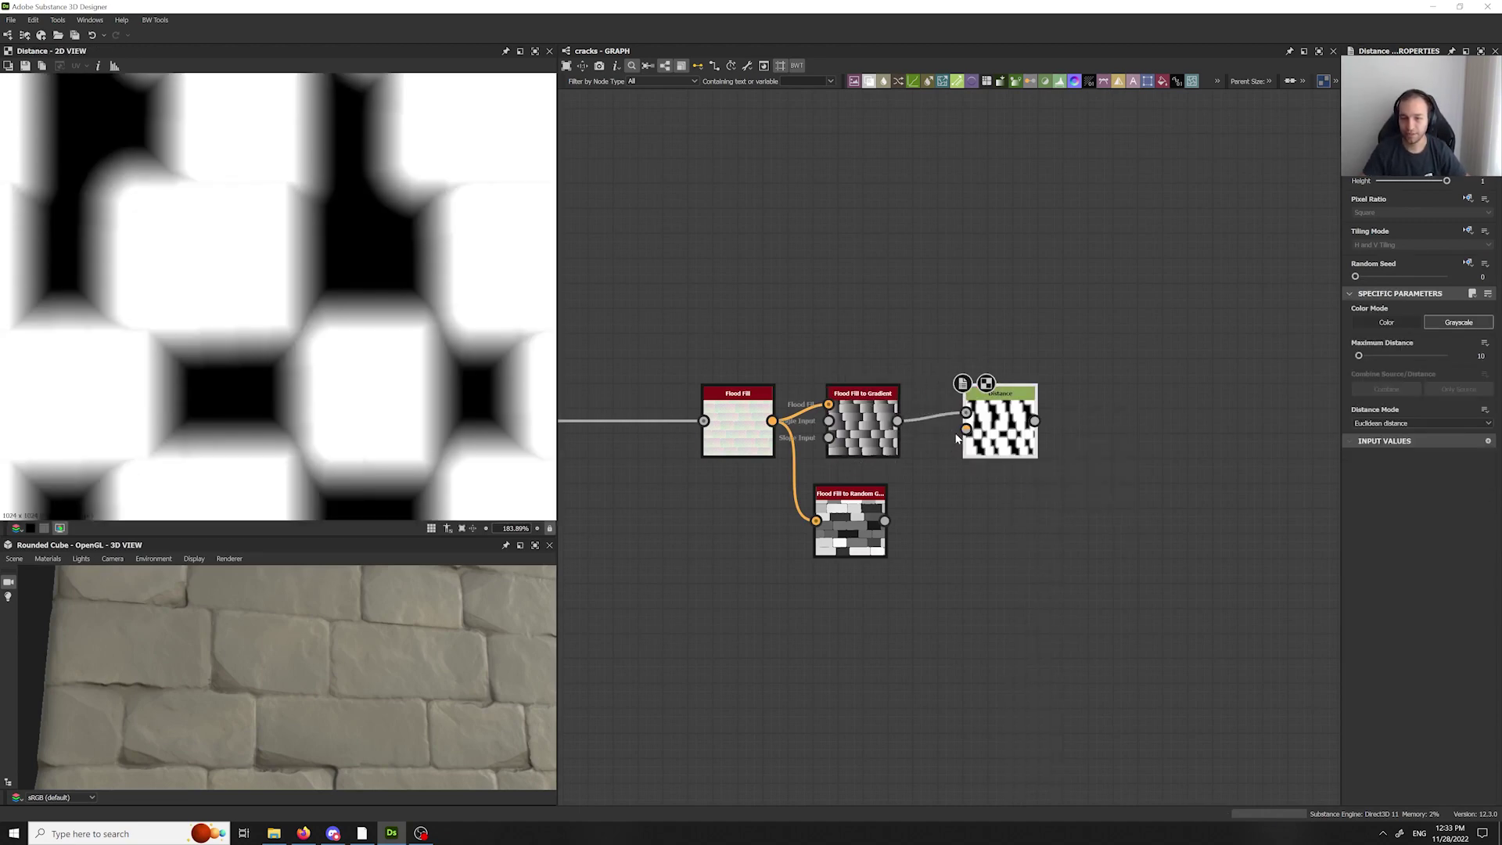
left_click_drag(897, 421, 967, 429)
- Feed the edge mask through a new dot node into the Distance node's Mask Input and set Combine Source/Distance to Only Source
scroll(771, 332, "down", 3)
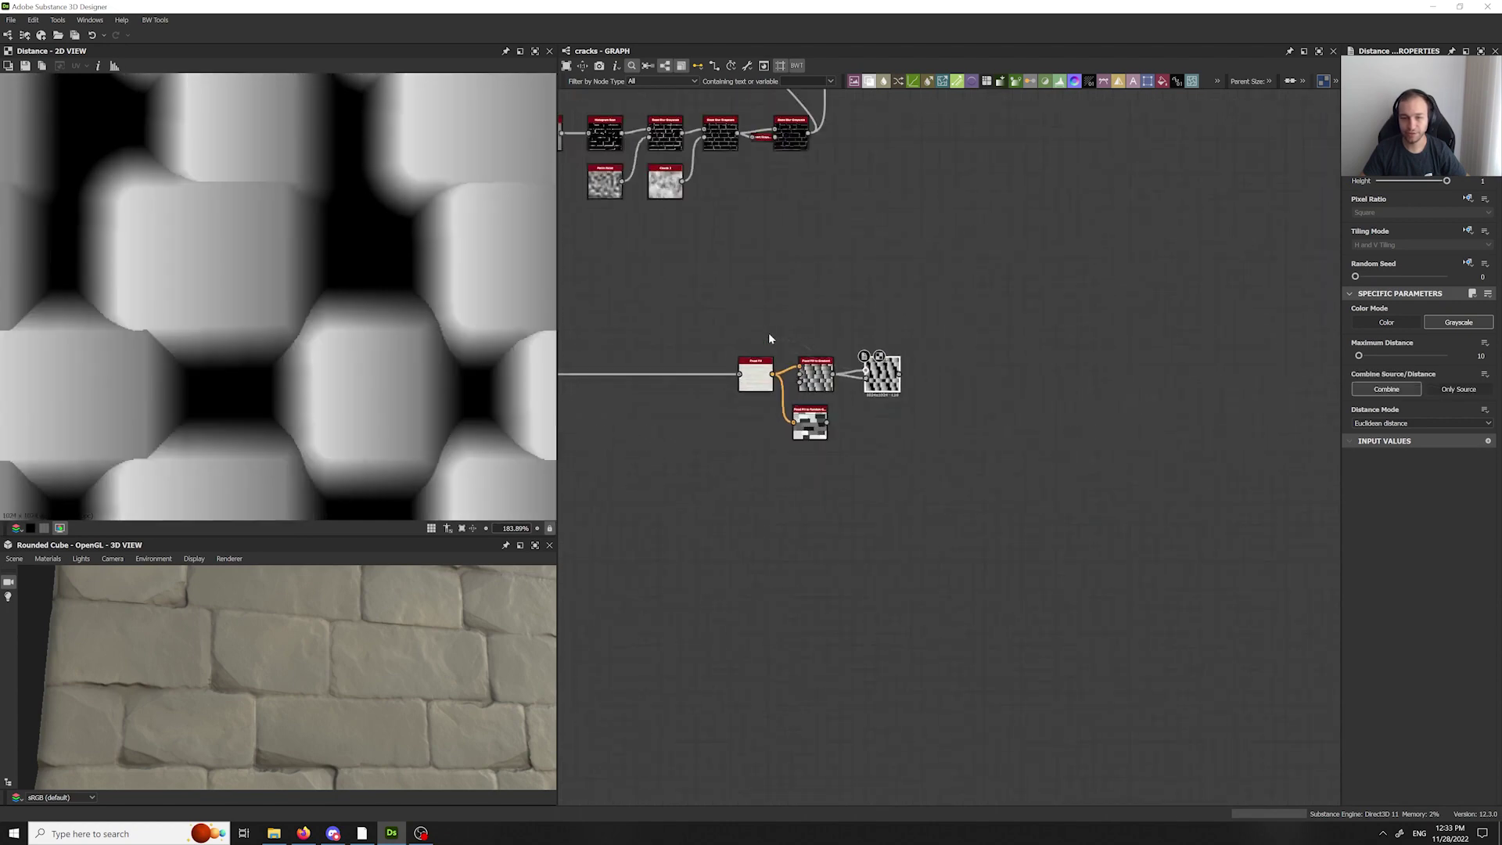
middle_click_drag(769, 332, 892, 313)
scroll(846, 345, "up", 3)
left_click(820, 378, "alt")
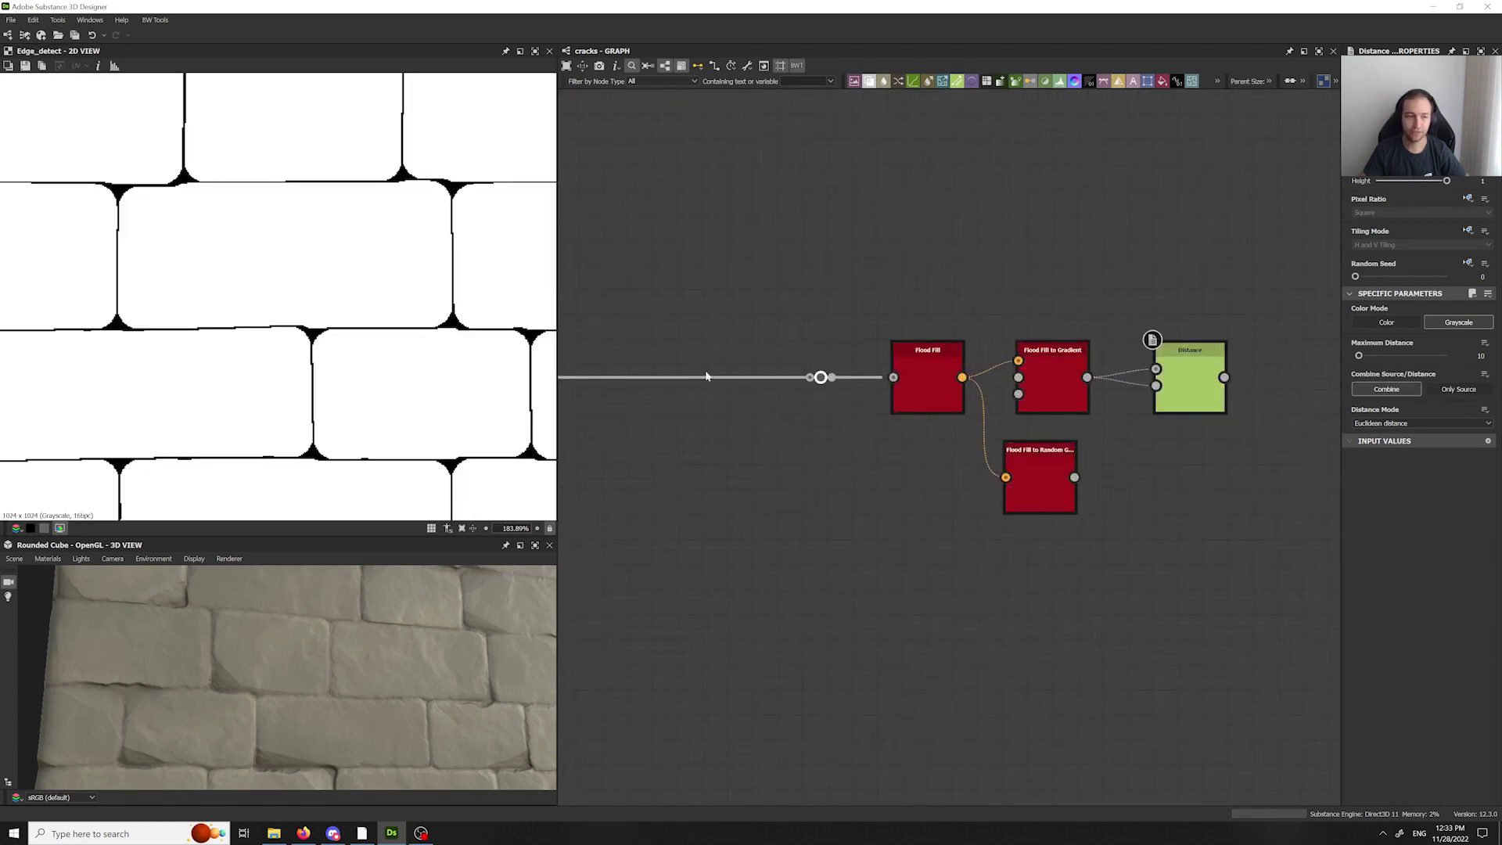
scroll(240, 269, "down", 4)
left_click_drag(832, 377, 1157, 368)
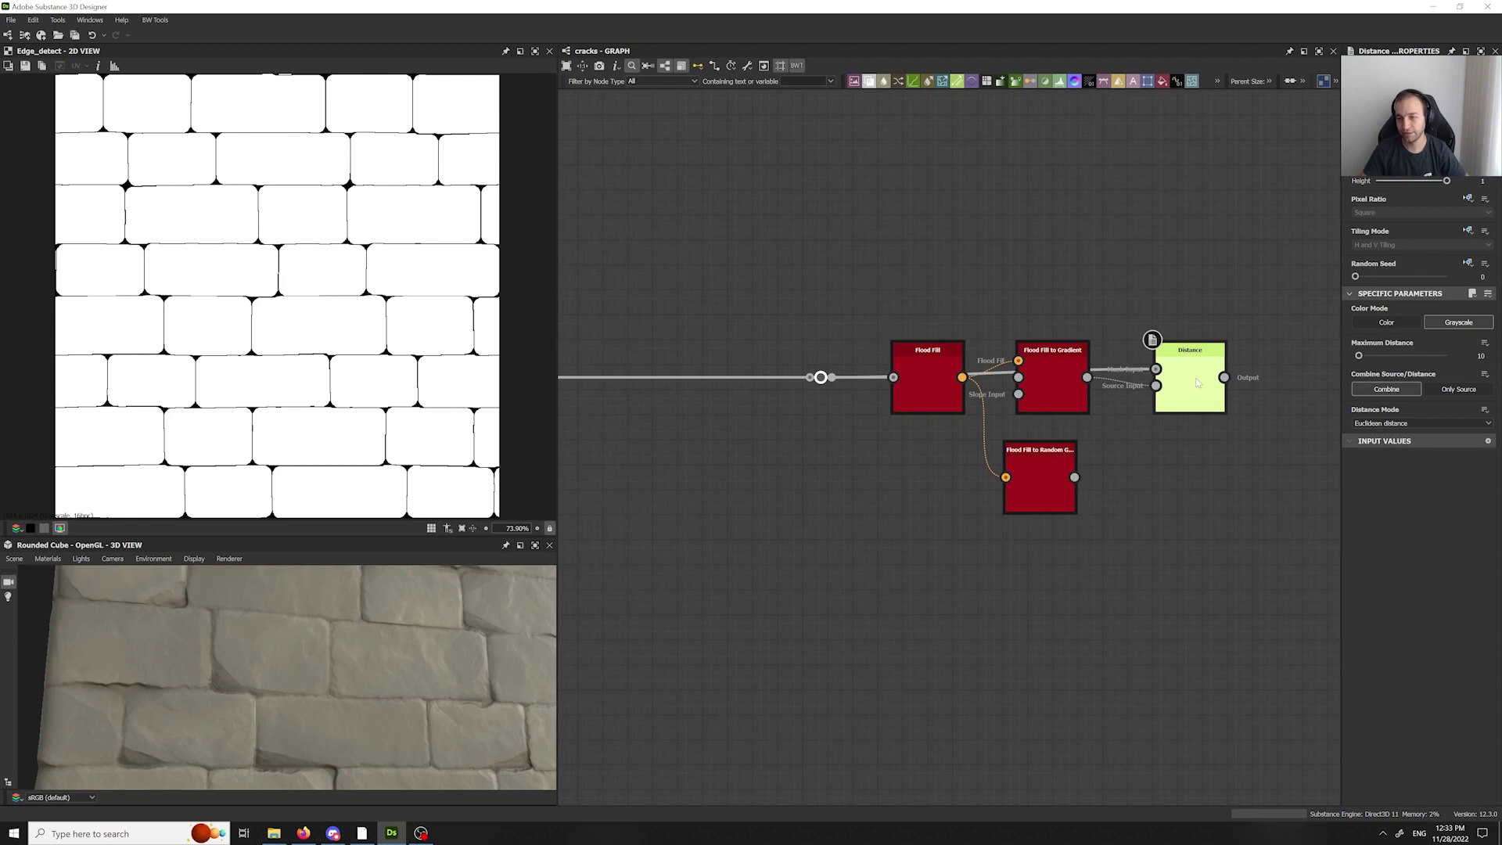
double_click(1185, 380)
left_click(1460, 390)
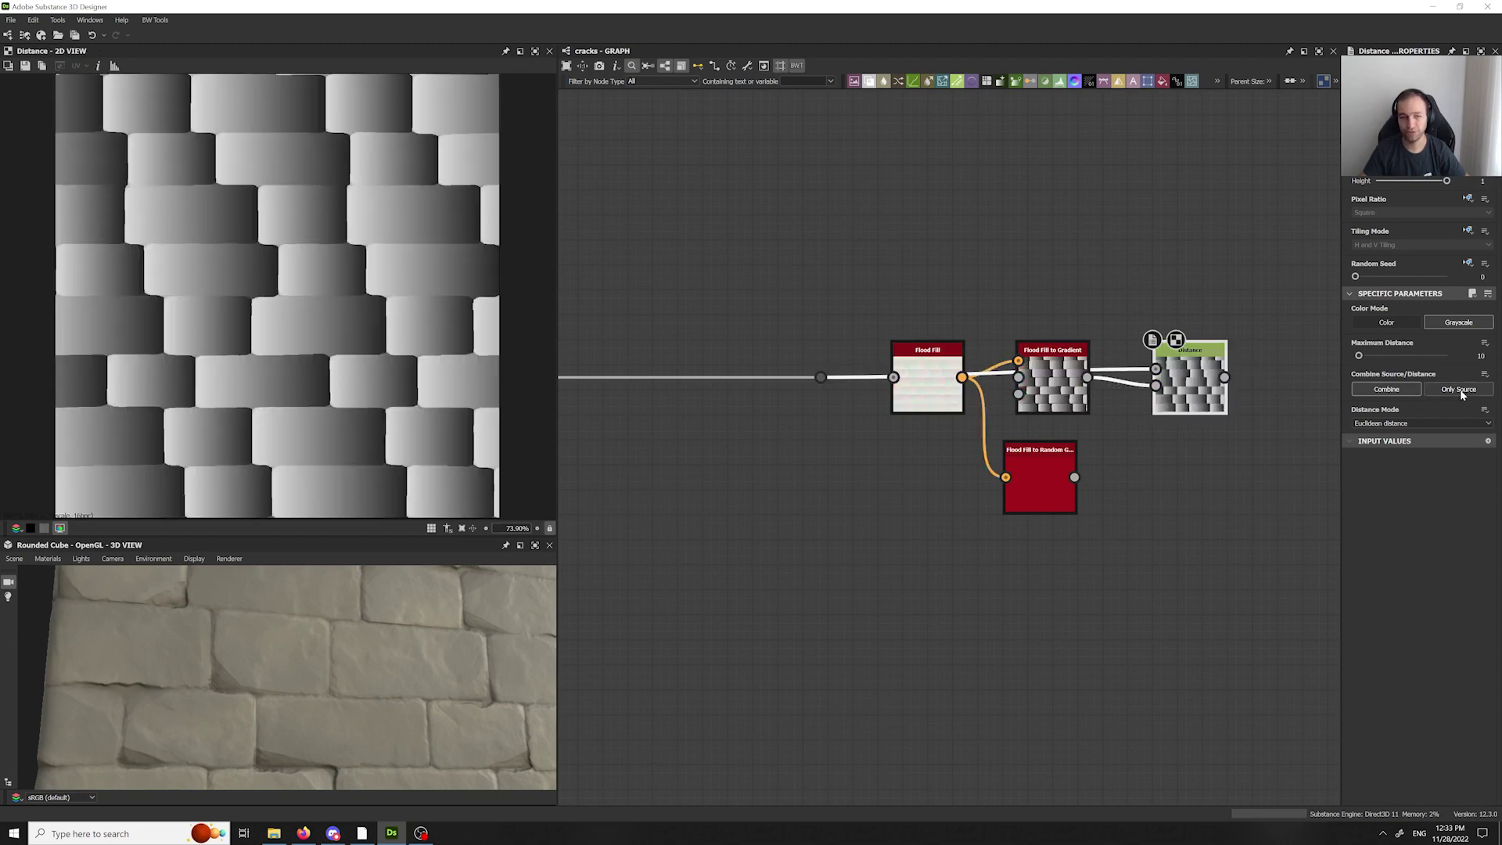
- Duplicate the Distance node below the original and connect Flood Fill to Random Grayscale to its Source Input
middle_click_drag(1203, 489, 1099, 500)
middle_click_drag(1247, 457, 1105, 510)
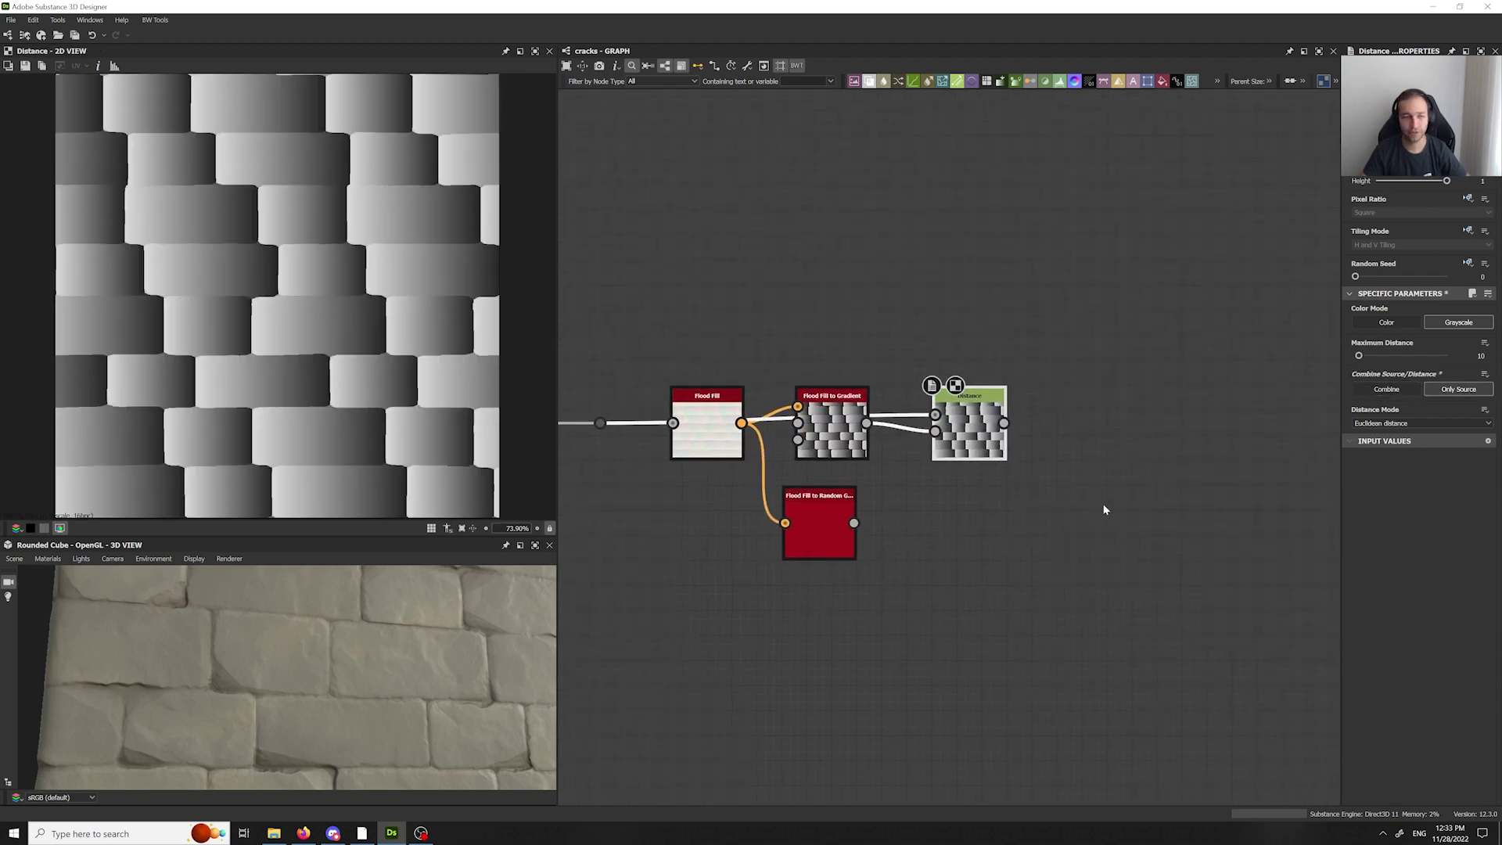
scroll(1035, 510, "up", 3)
key("ctrl+d")
left_click_drag(951, 454, 953, 532)
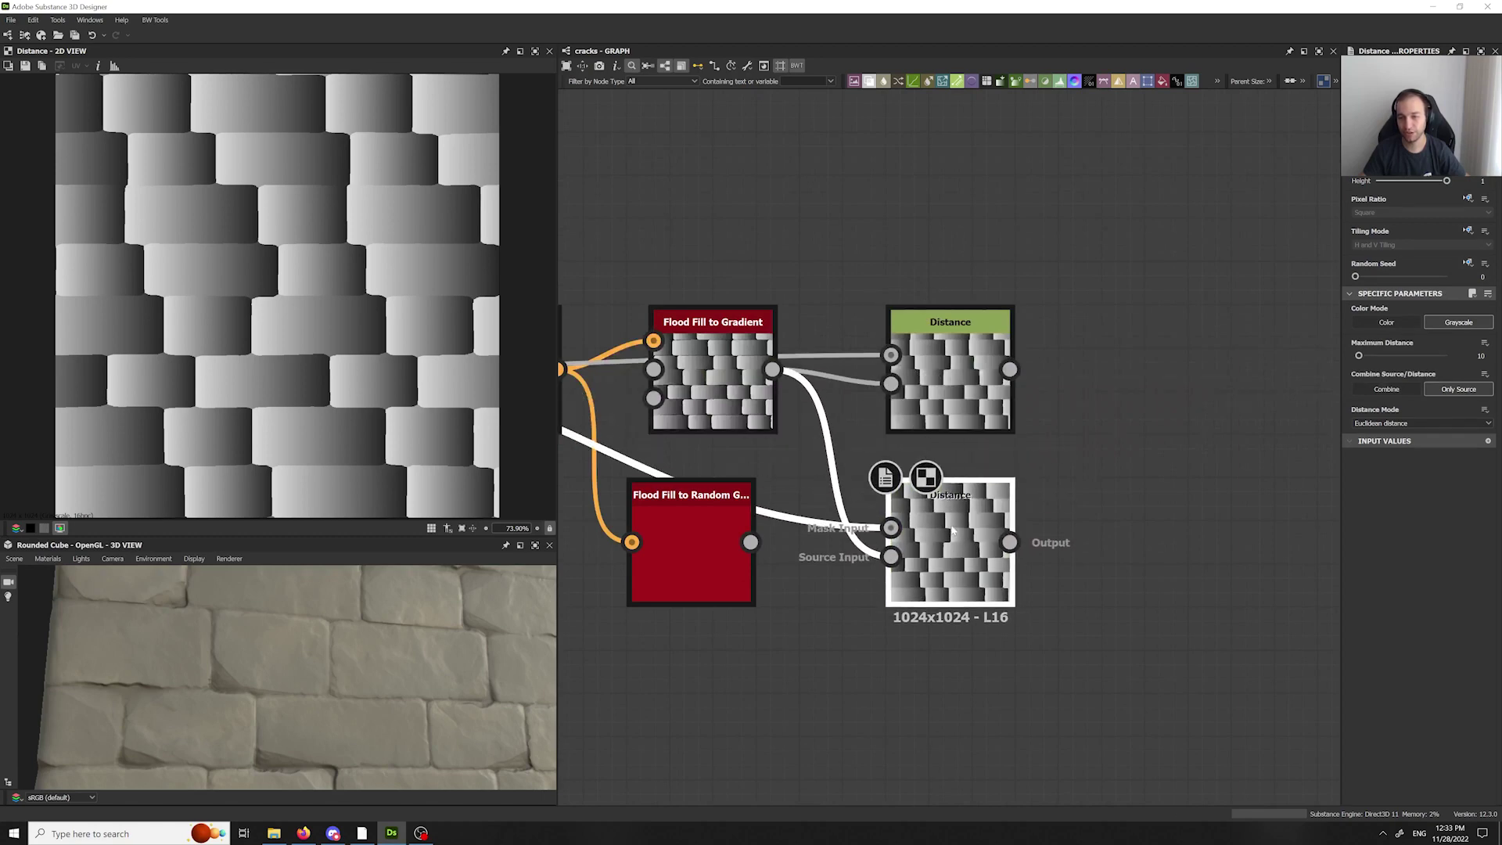
left_click_drag(751, 542, 891, 557)
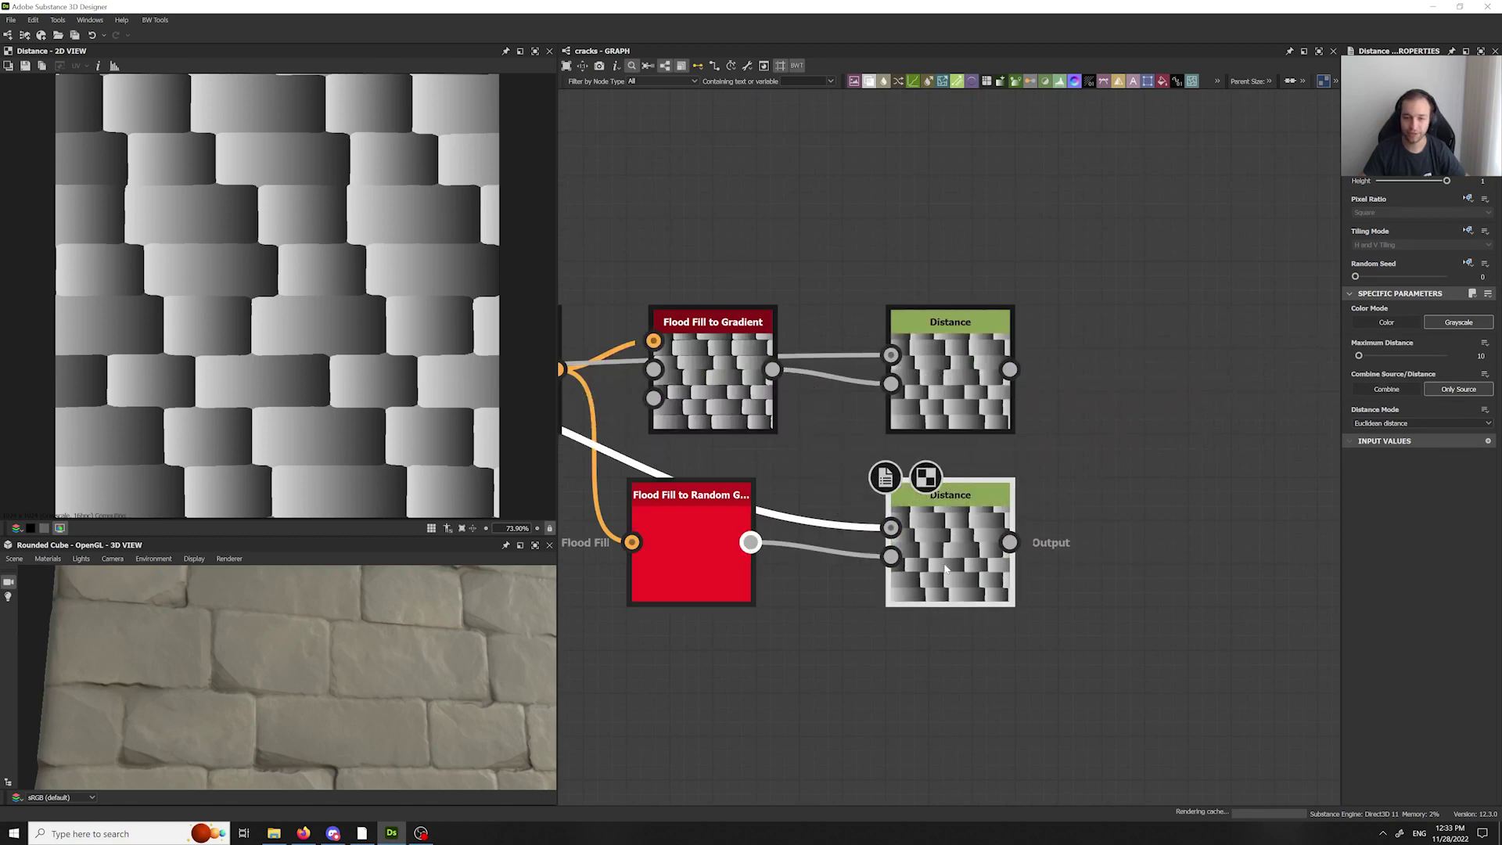
- Add a third Distance node with the gradient Distance as mask and the random grayscale Distance as source, set to Only Source
middle_click_drag(1184, 548, 1047, 510)
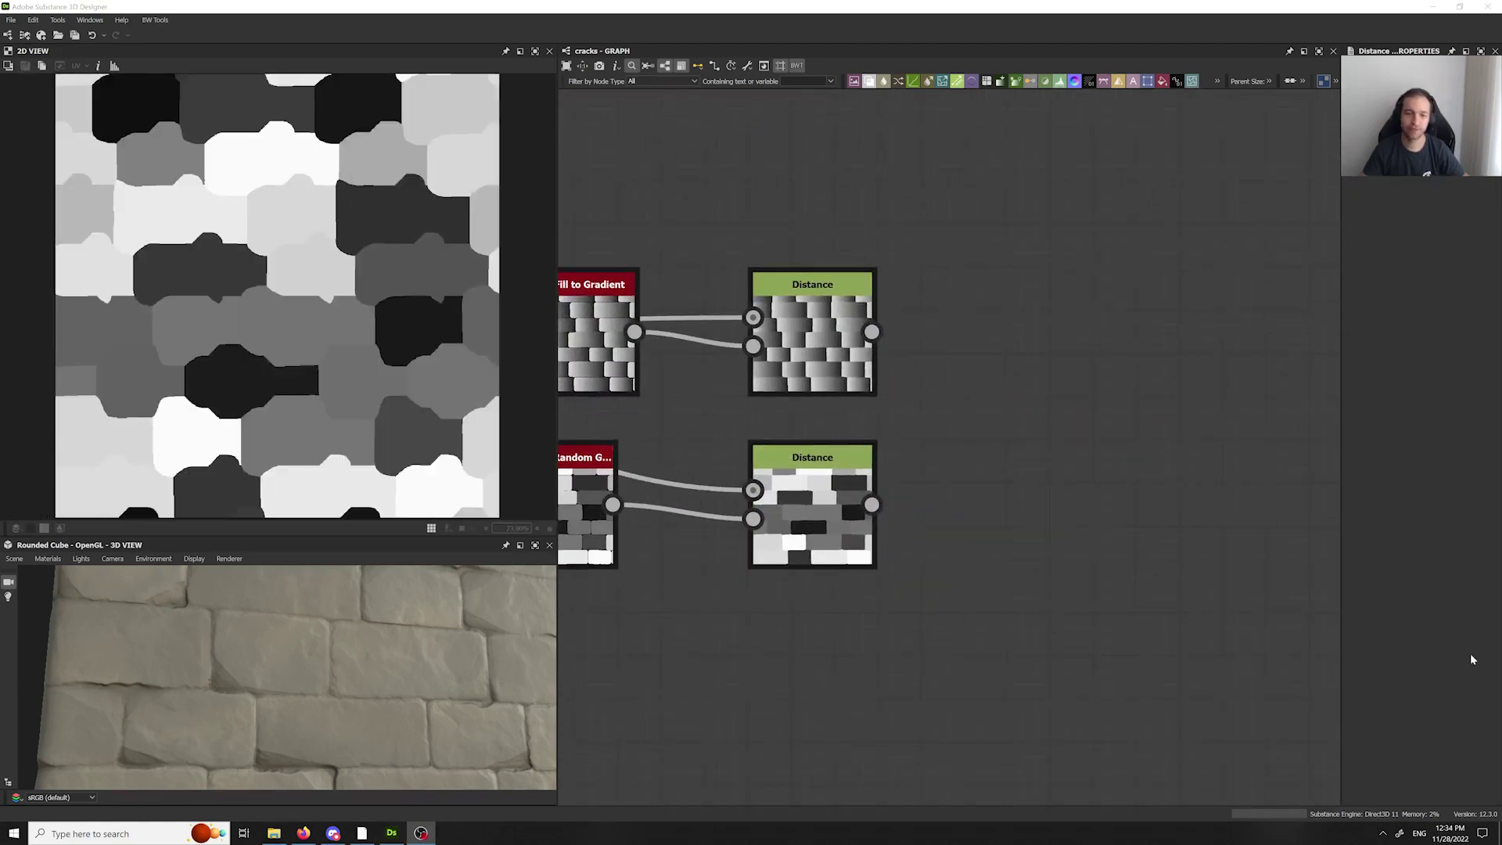
key("space")
type("dist")
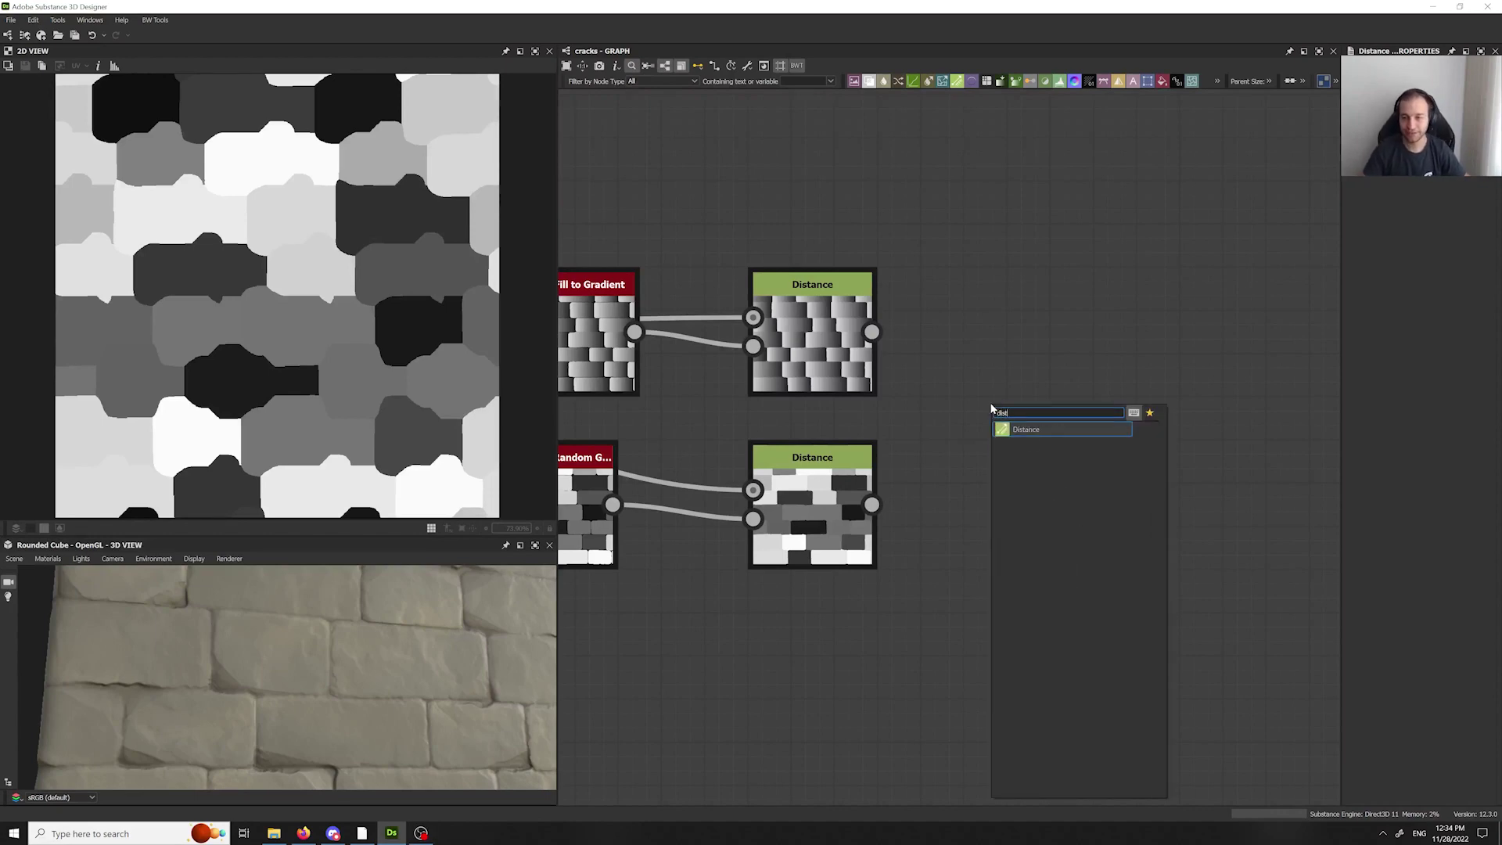
left_click(1021, 432)
left_click_drag(871, 331, 871, 504)
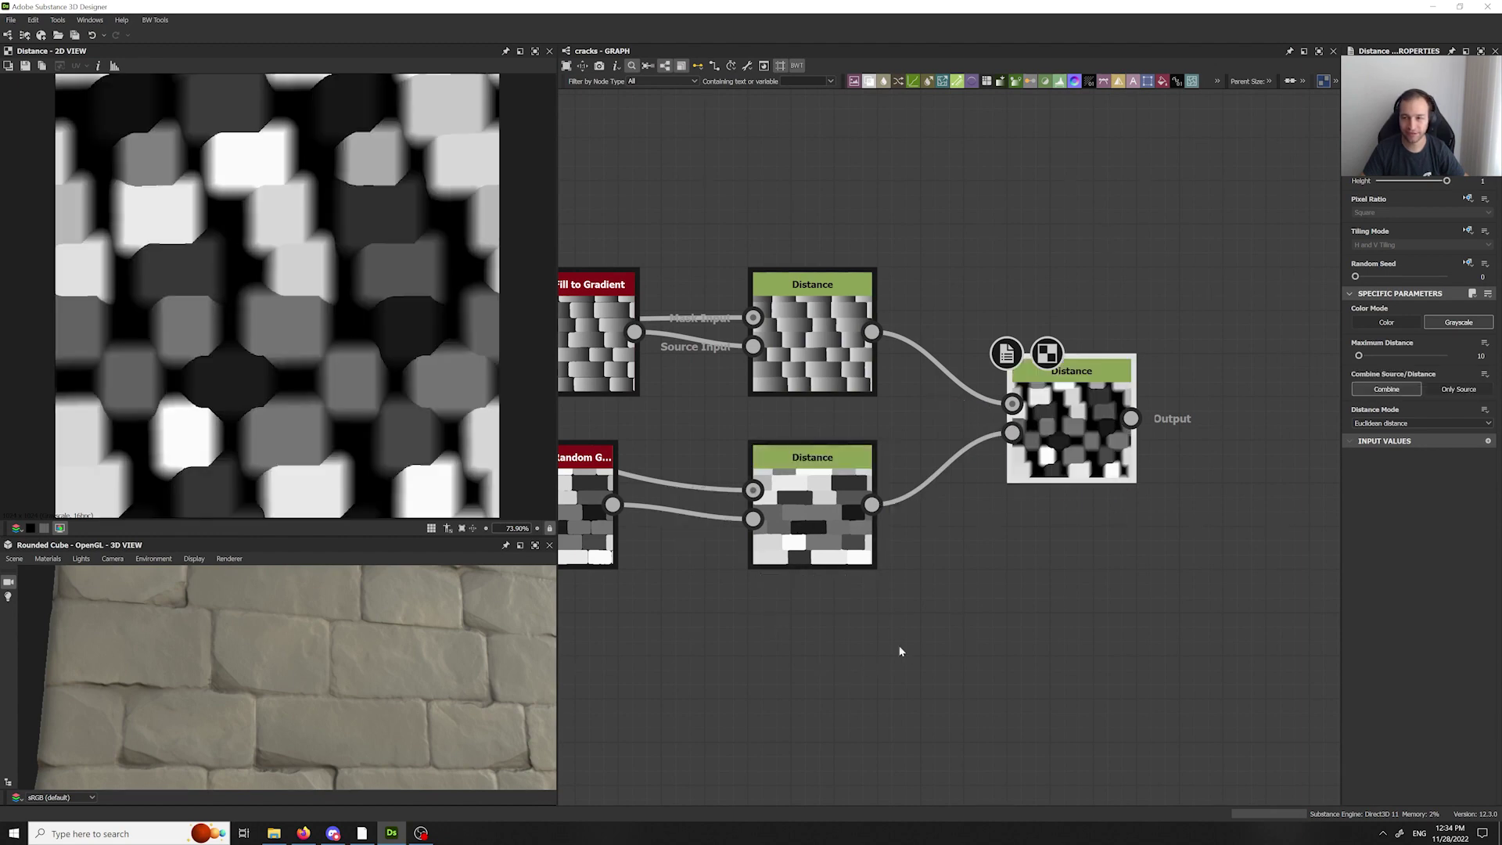
left_click(1454, 389)
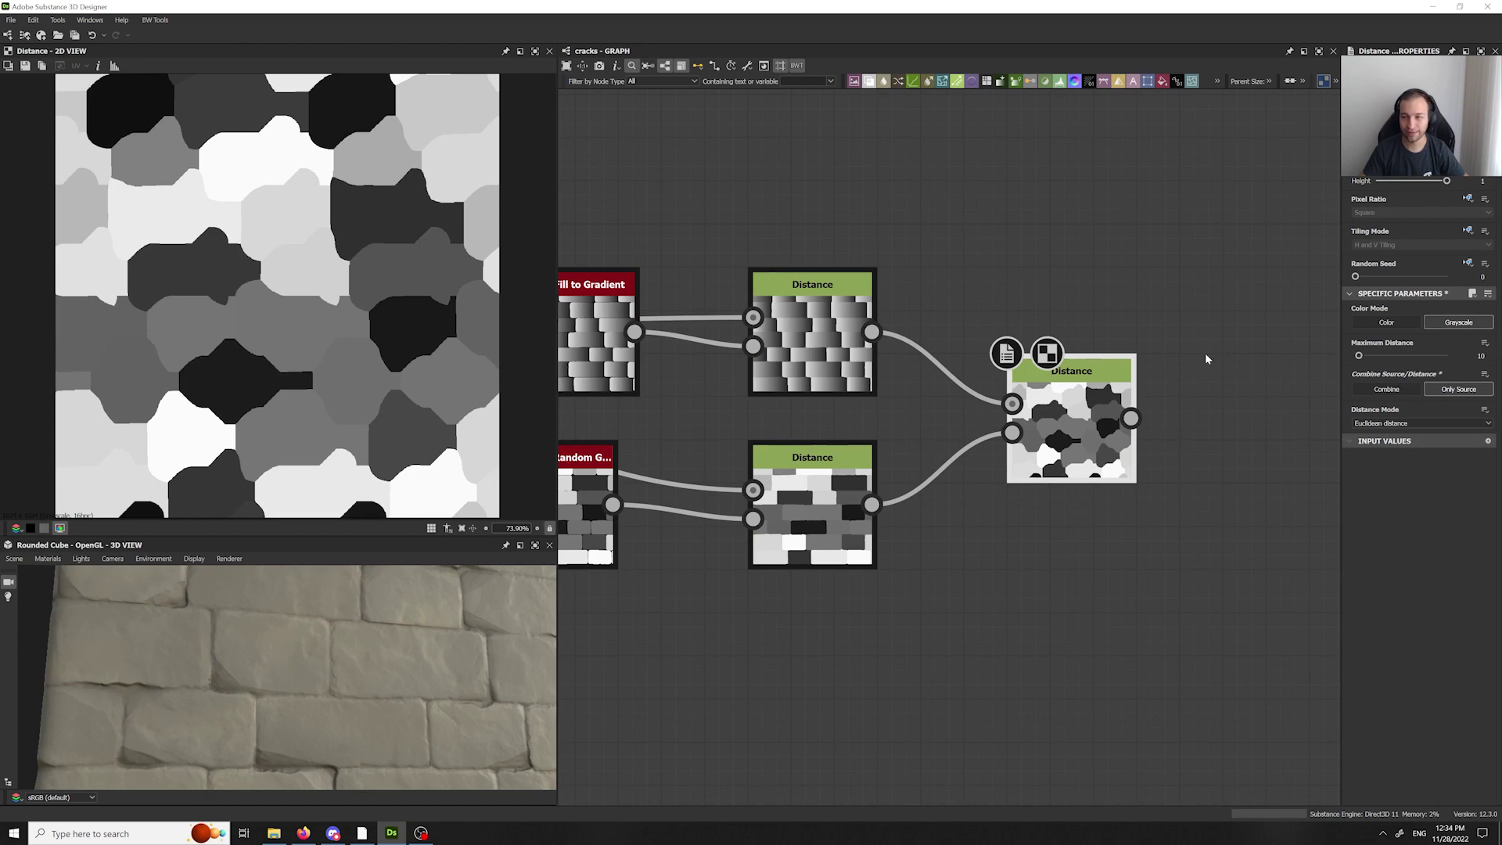
- Set the third Distance node's Maximum Distance to 0 and add an Edge Detect node after it
left_click_drag(1358, 356, 1298, 349)
left_click_drag(1073, 428, 988, 428)
key("space")
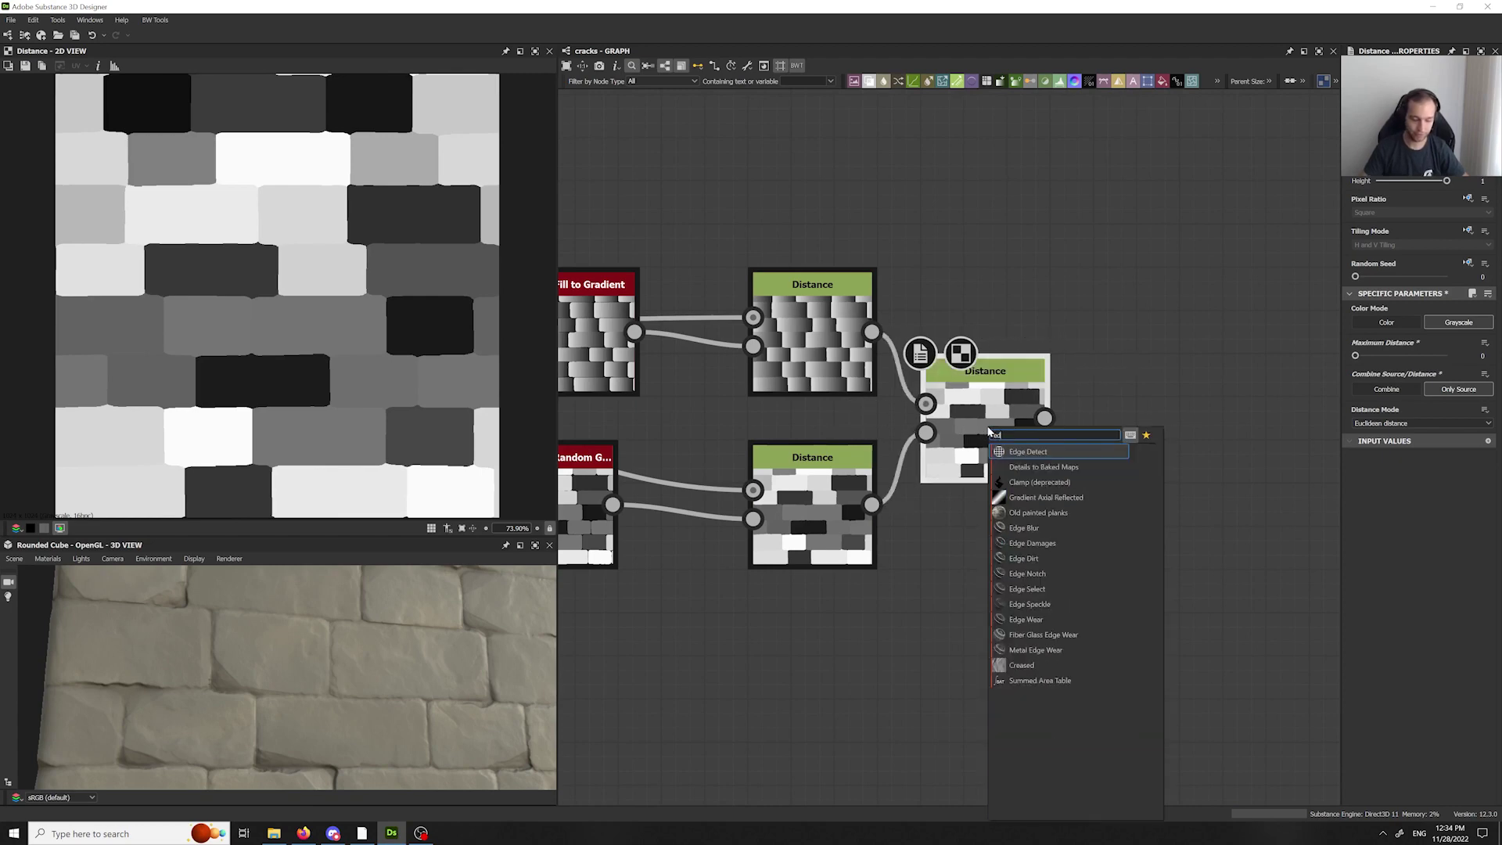
type("edge")
key("Return")
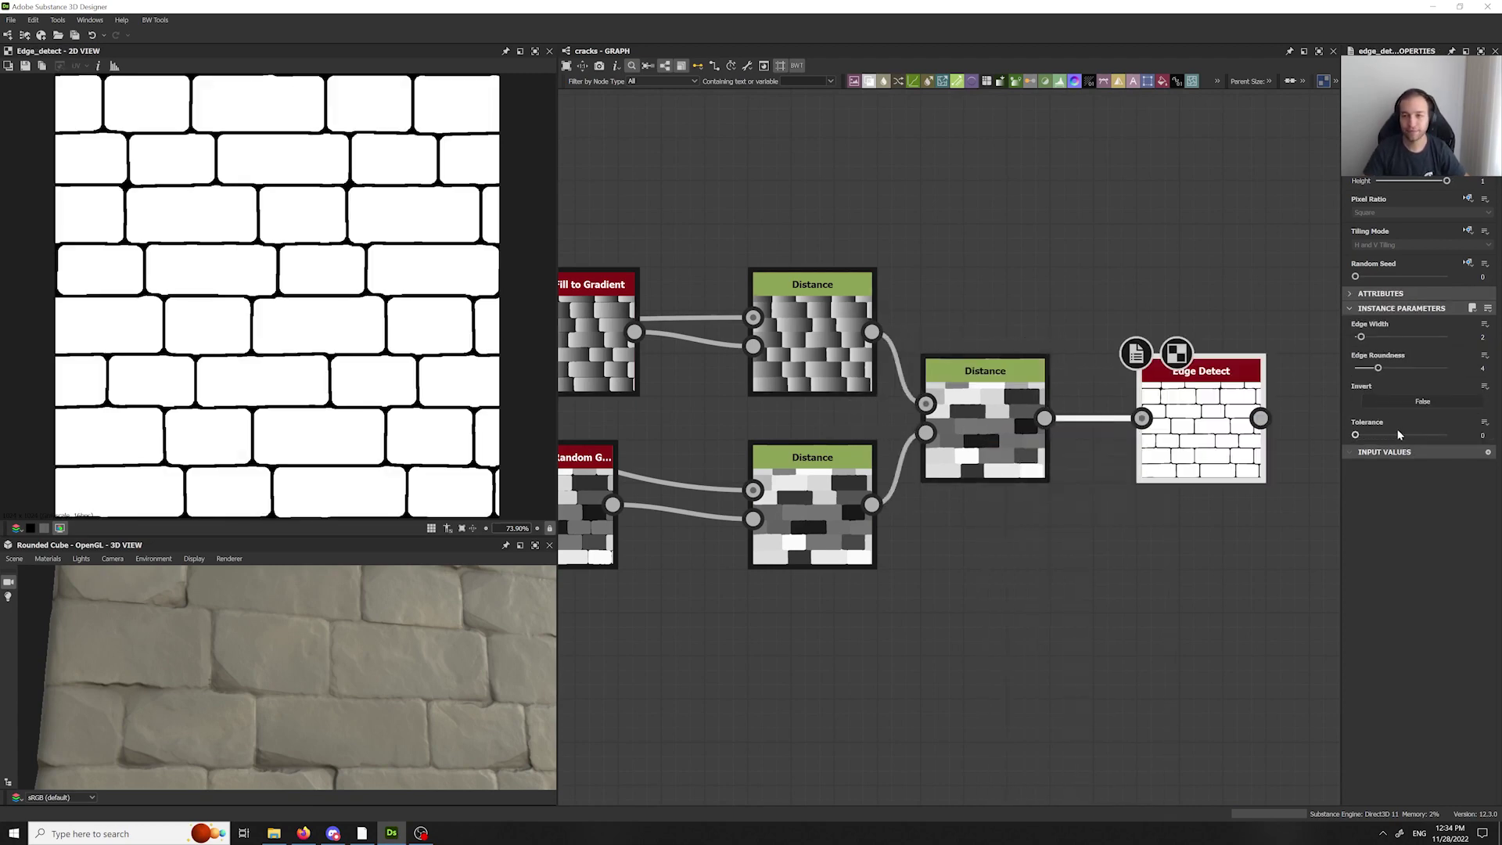
- Set the Edge Detect node's Edge Width to 1.4 and Edge Roundness to 1.02
middle_click_drag(1213, 309, 1105, 354)
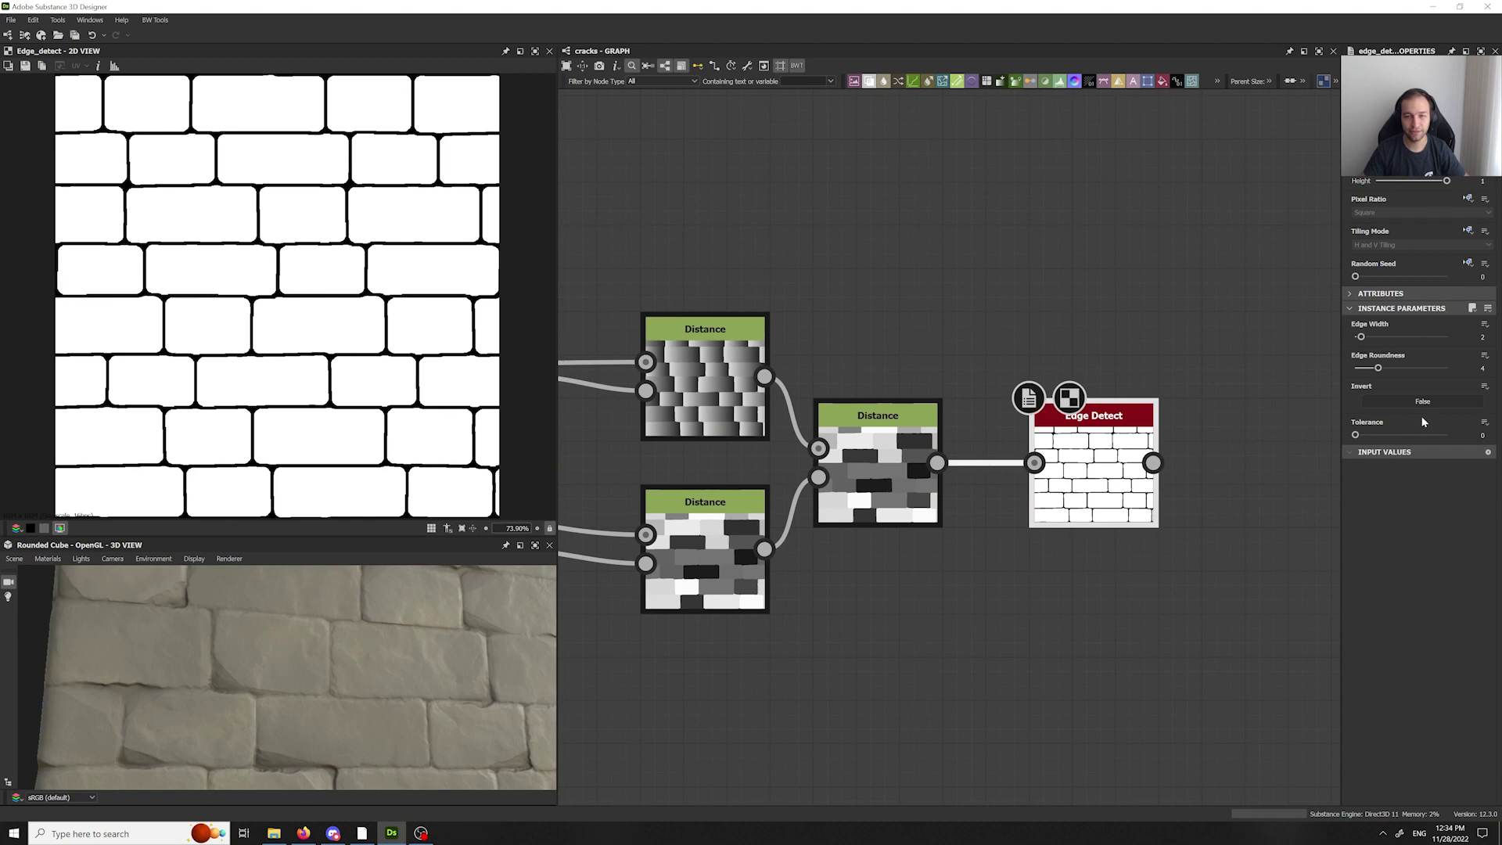
left_click_drag(876, 501, 899, 501)
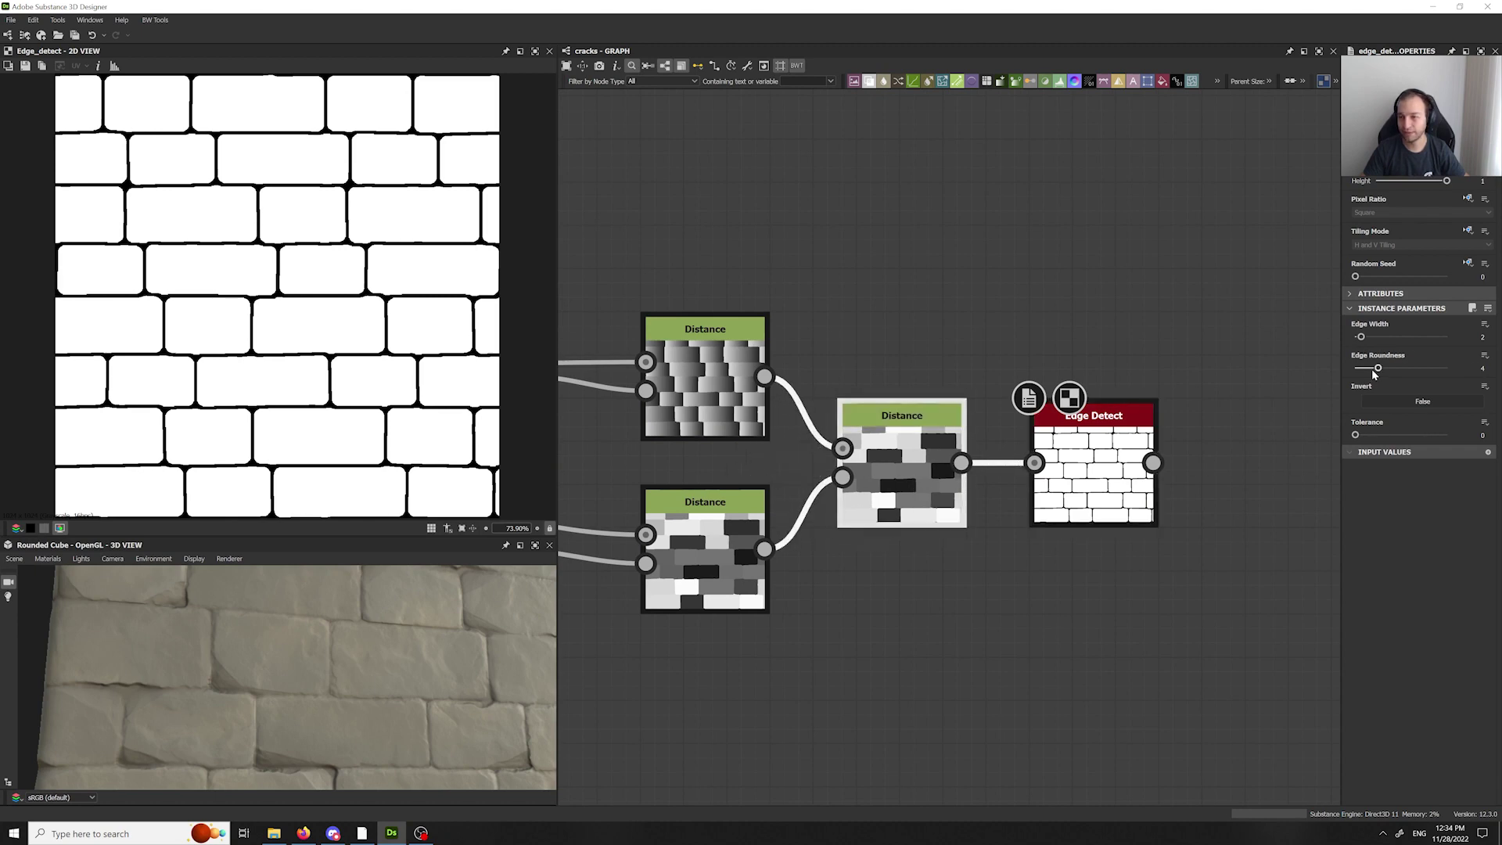
left_click_drag(1374, 374, 1359, 338)
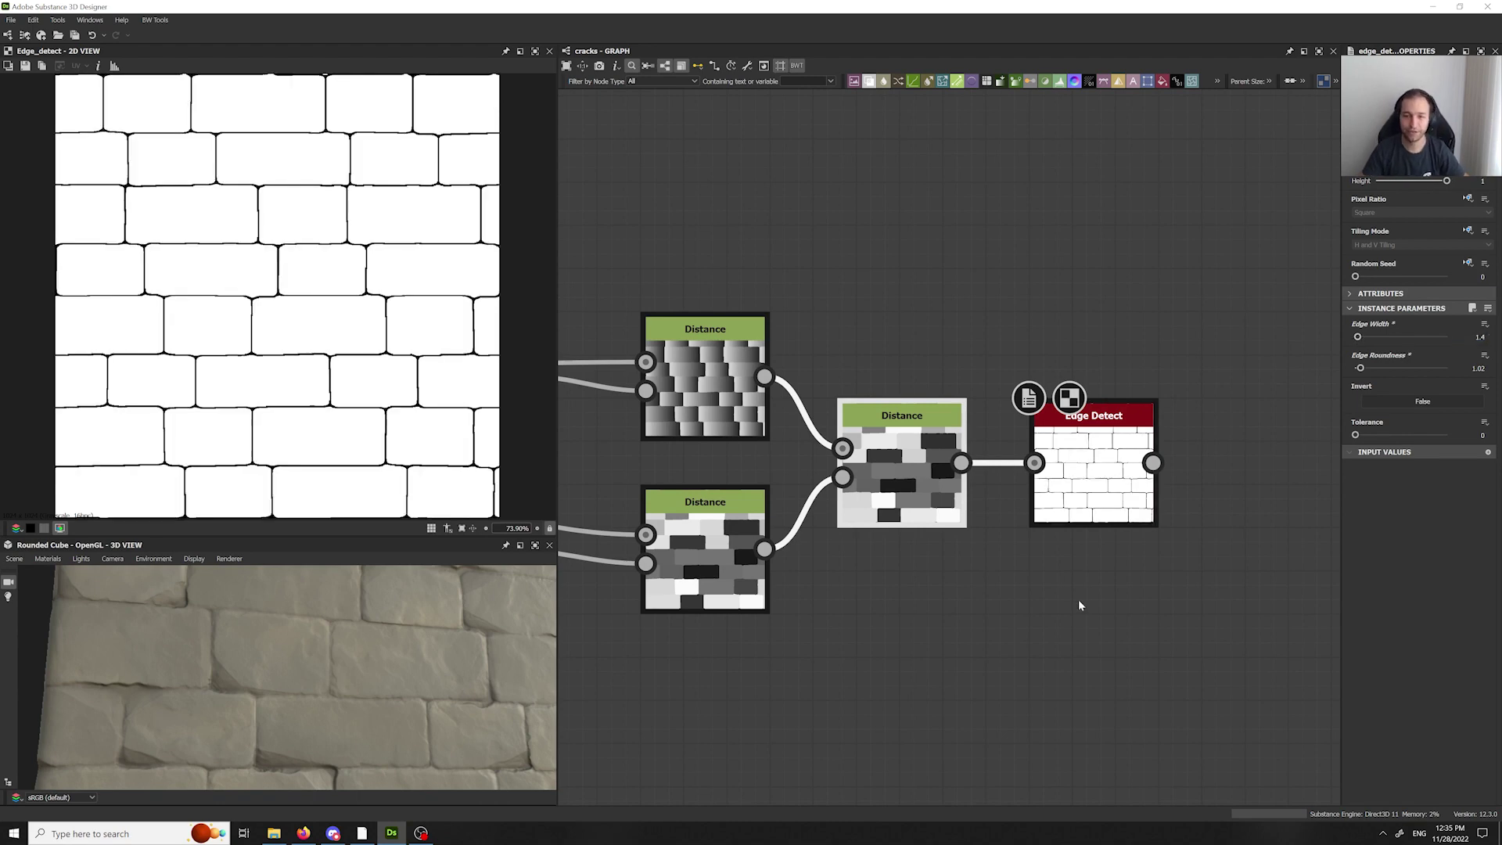
- Move the group of crack nodes, from Flood Fill to Edge Detect, farther along beneath the Non Uniform Blur Grayscale node
scroll(1079, 605, "down", 7)
left_click_drag(1130, 613, 835, 480)
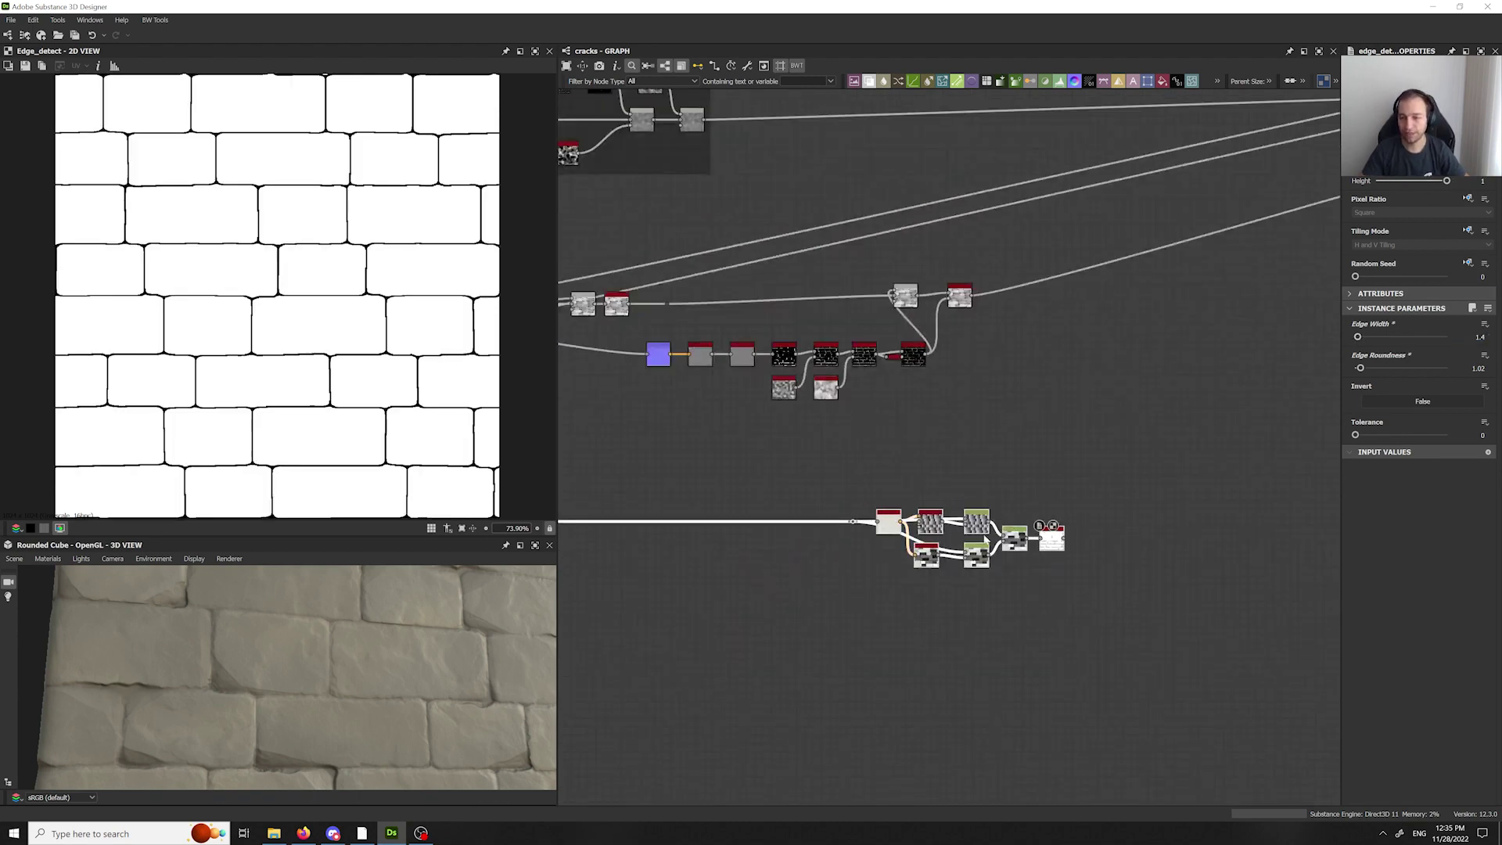
left_click_drag(989, 522, 1197, 486)
left_click(892, 453)
left_click_drag(1047, 541, 1066, 479)
- Add a Blend node with Edge Detect as foreground and the Non Uniform Blur Grayscale output as background
scroll(1119, 352, "up", 3)
right_click(1115, 352)
left_click(1119, 358)
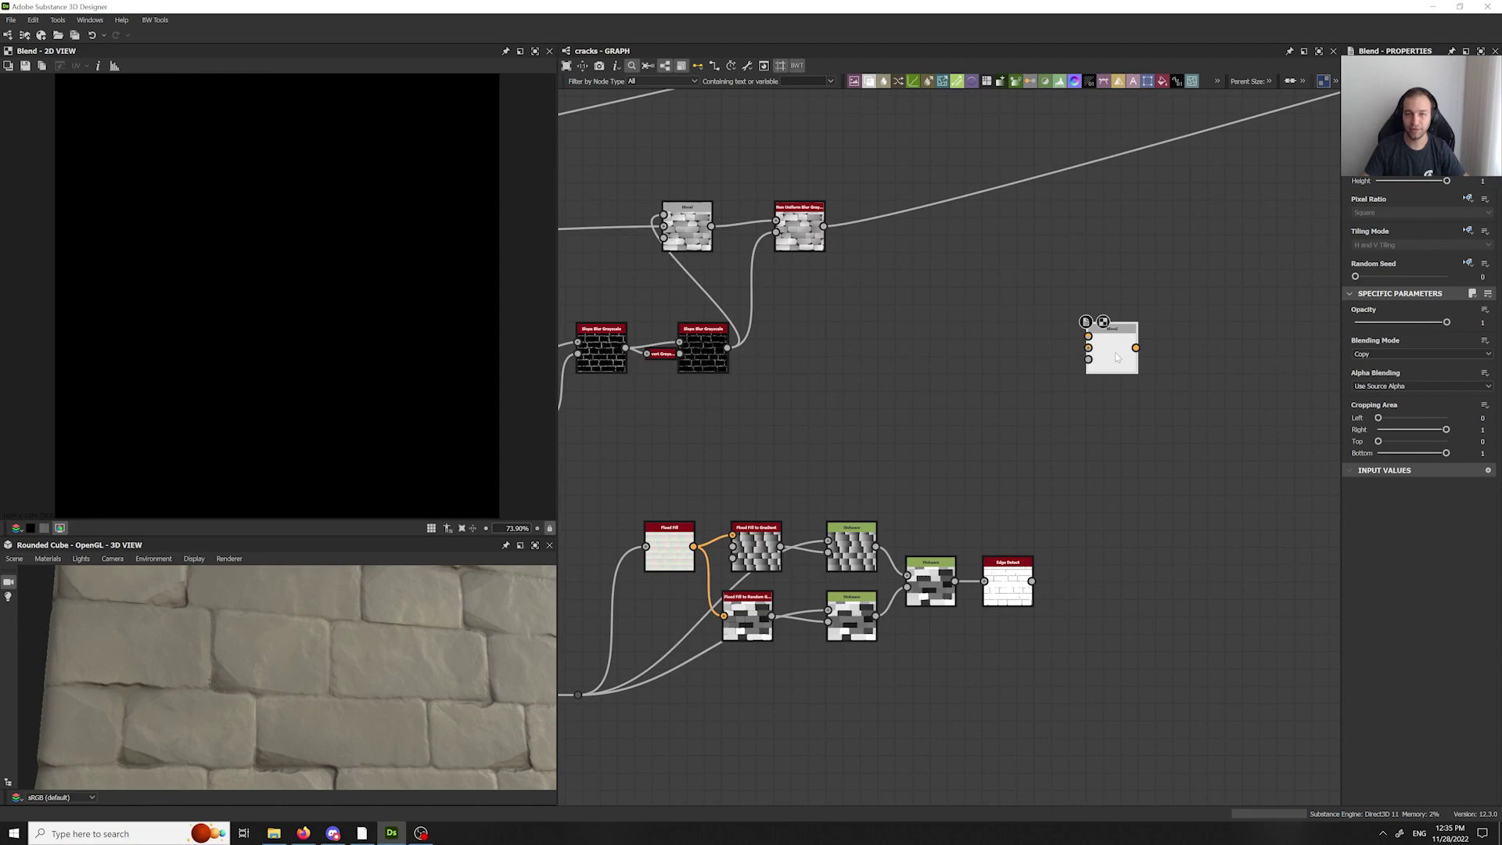
double_click(800, 226)
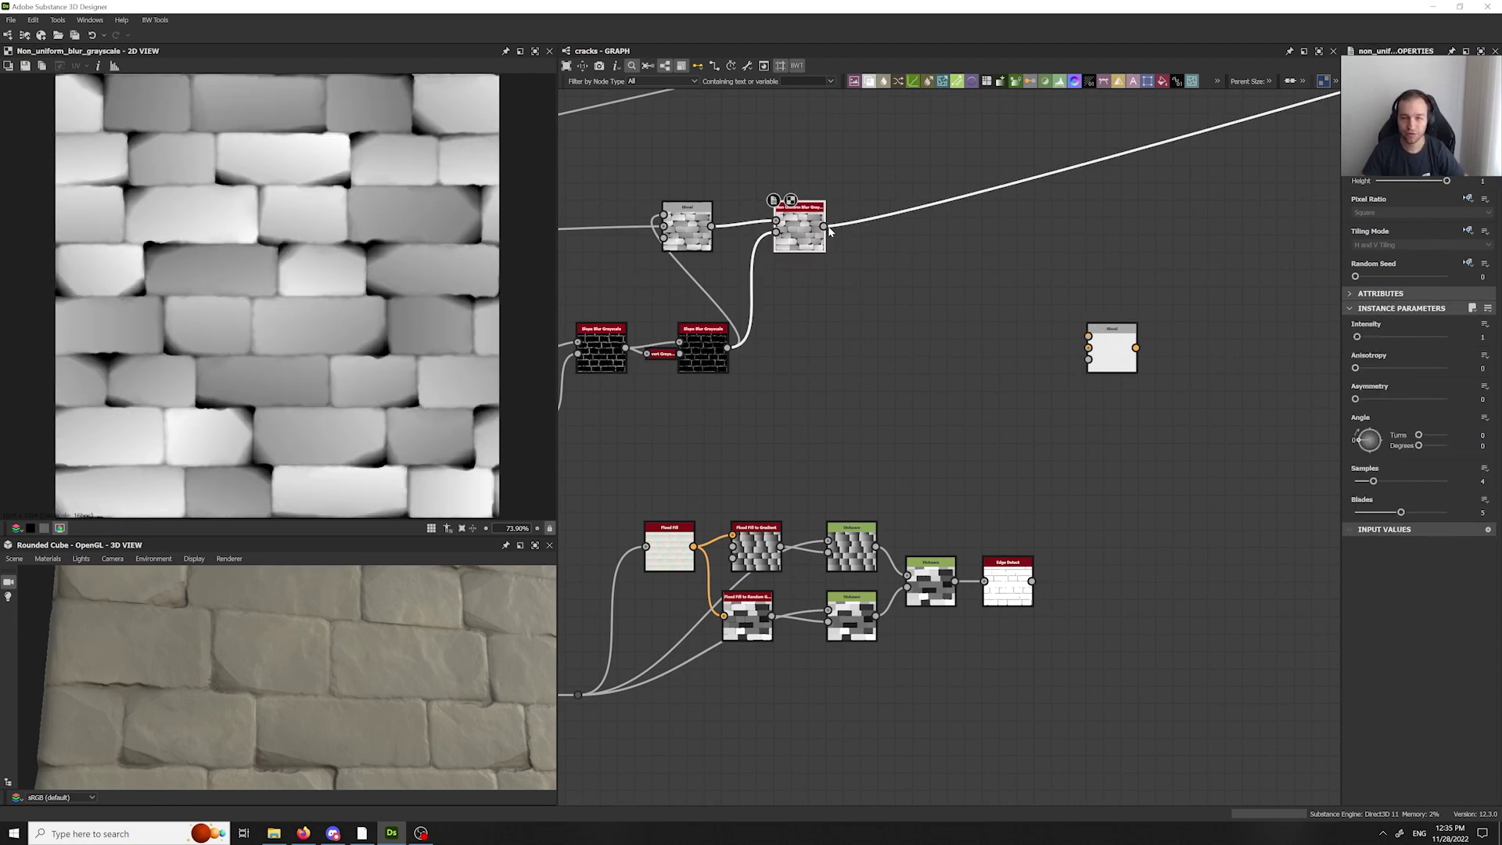
left_click_drag(824, 226, 1088, 347)
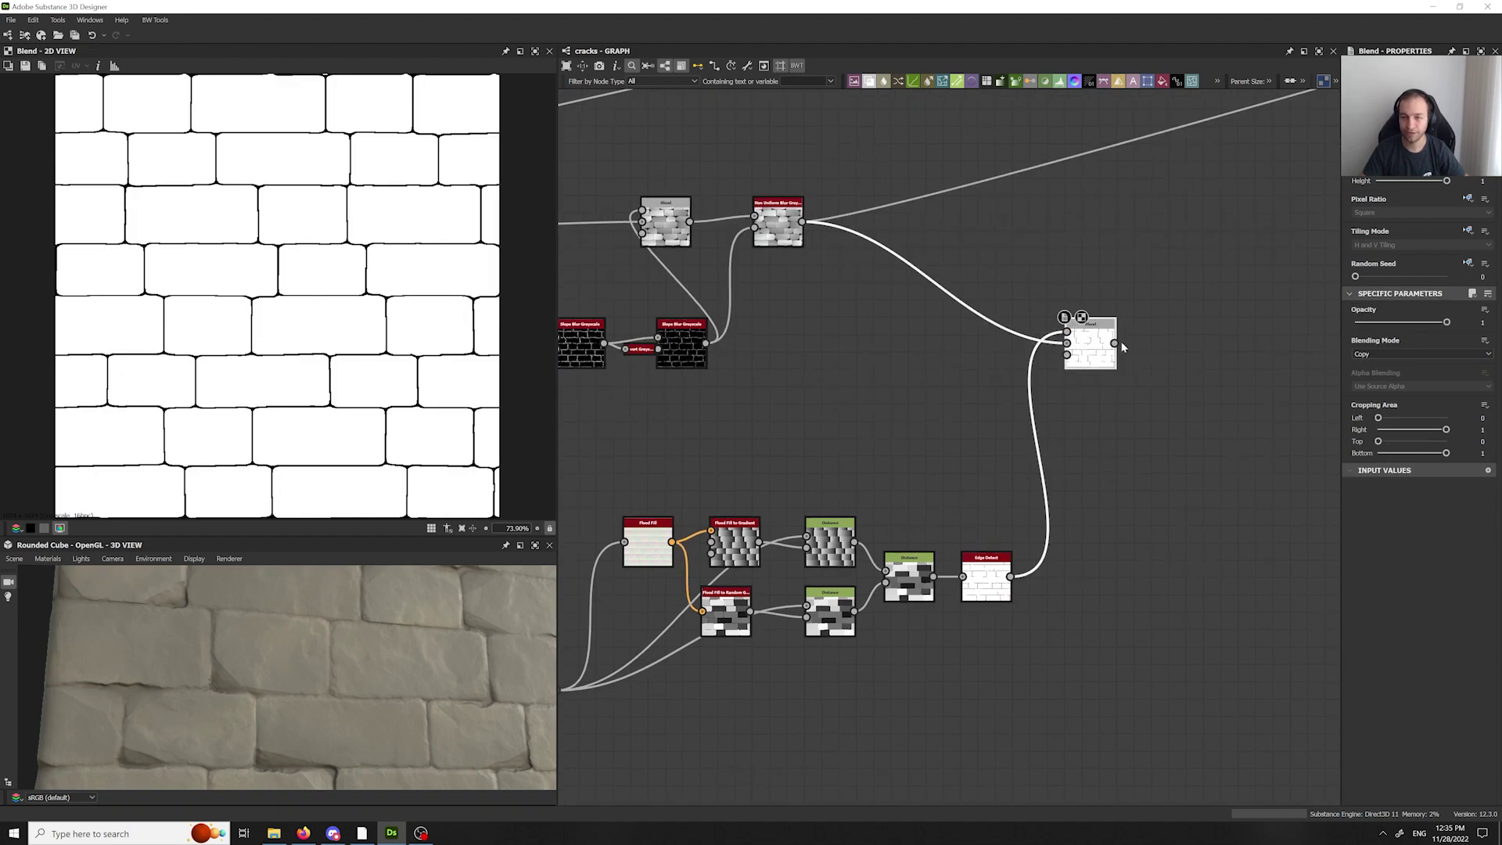
left_click_drag(1092, 345, 1091, 328)
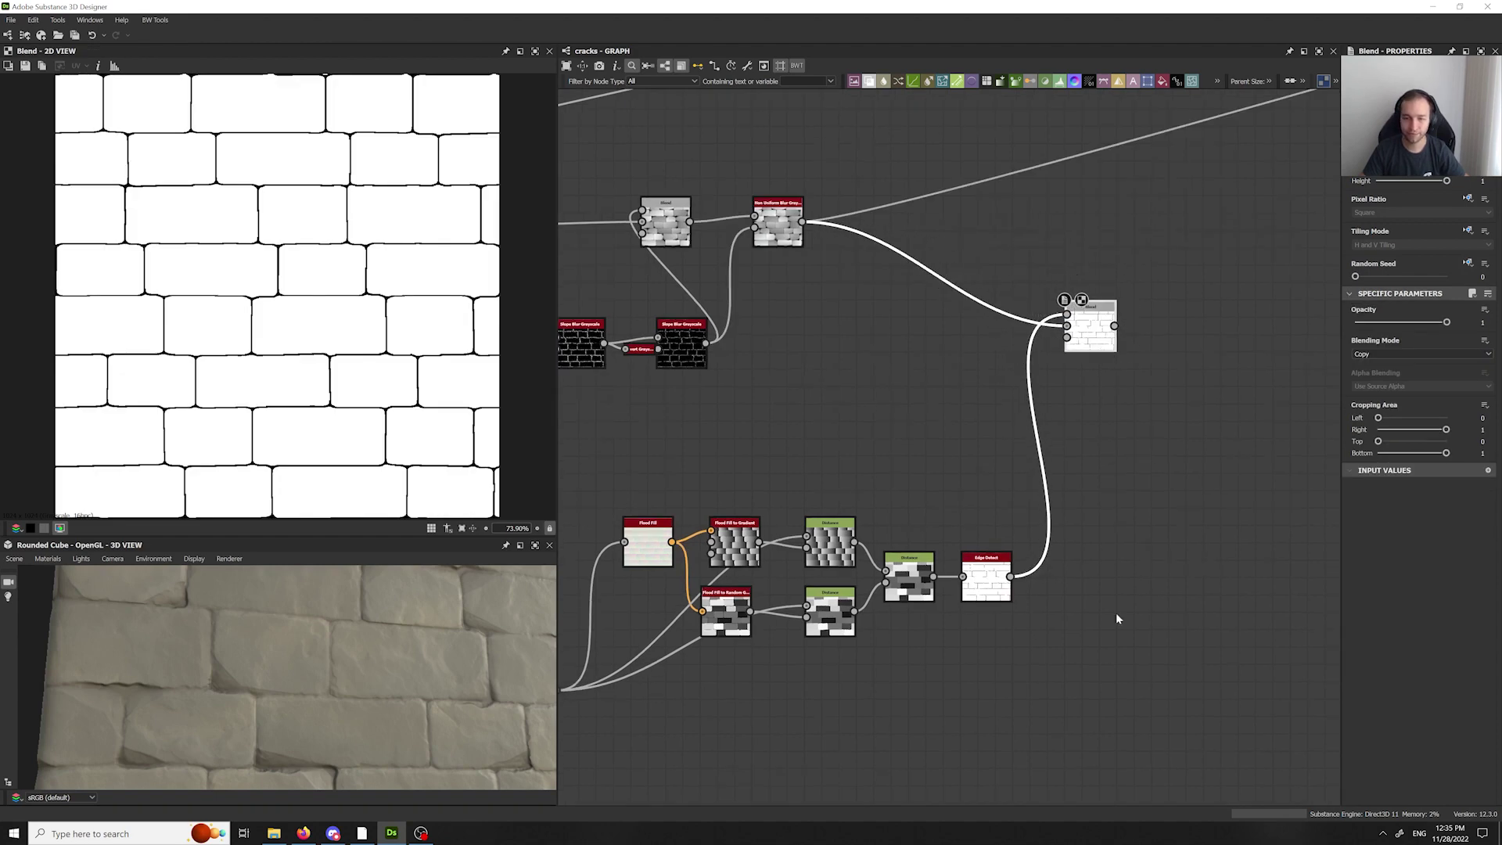
- Preview the Edge Detect node up close and set its Invert option to True
double_click(984, 583)
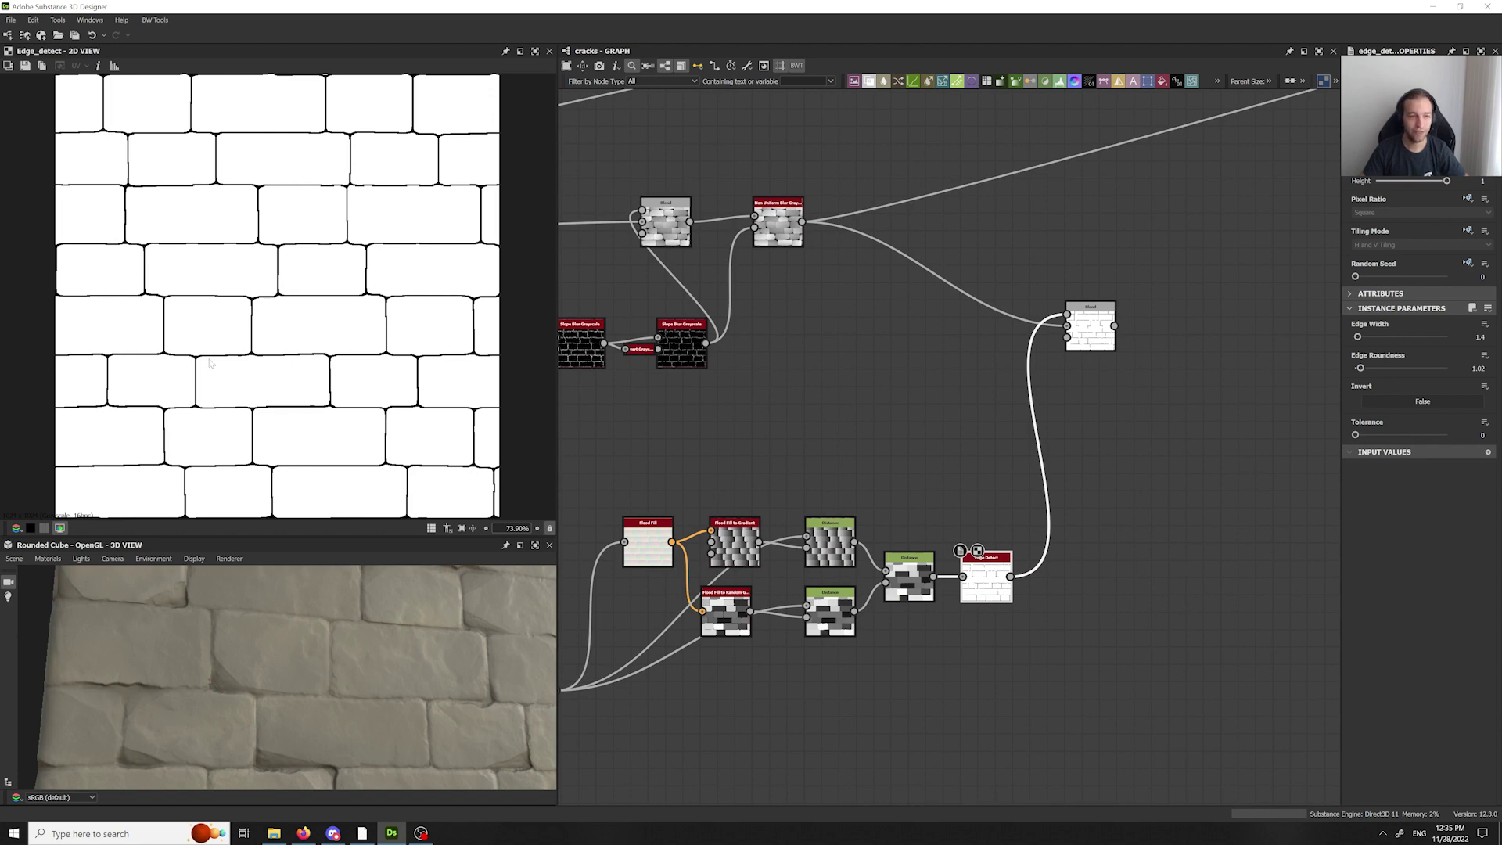
scroll(210, 352, "up", 5)
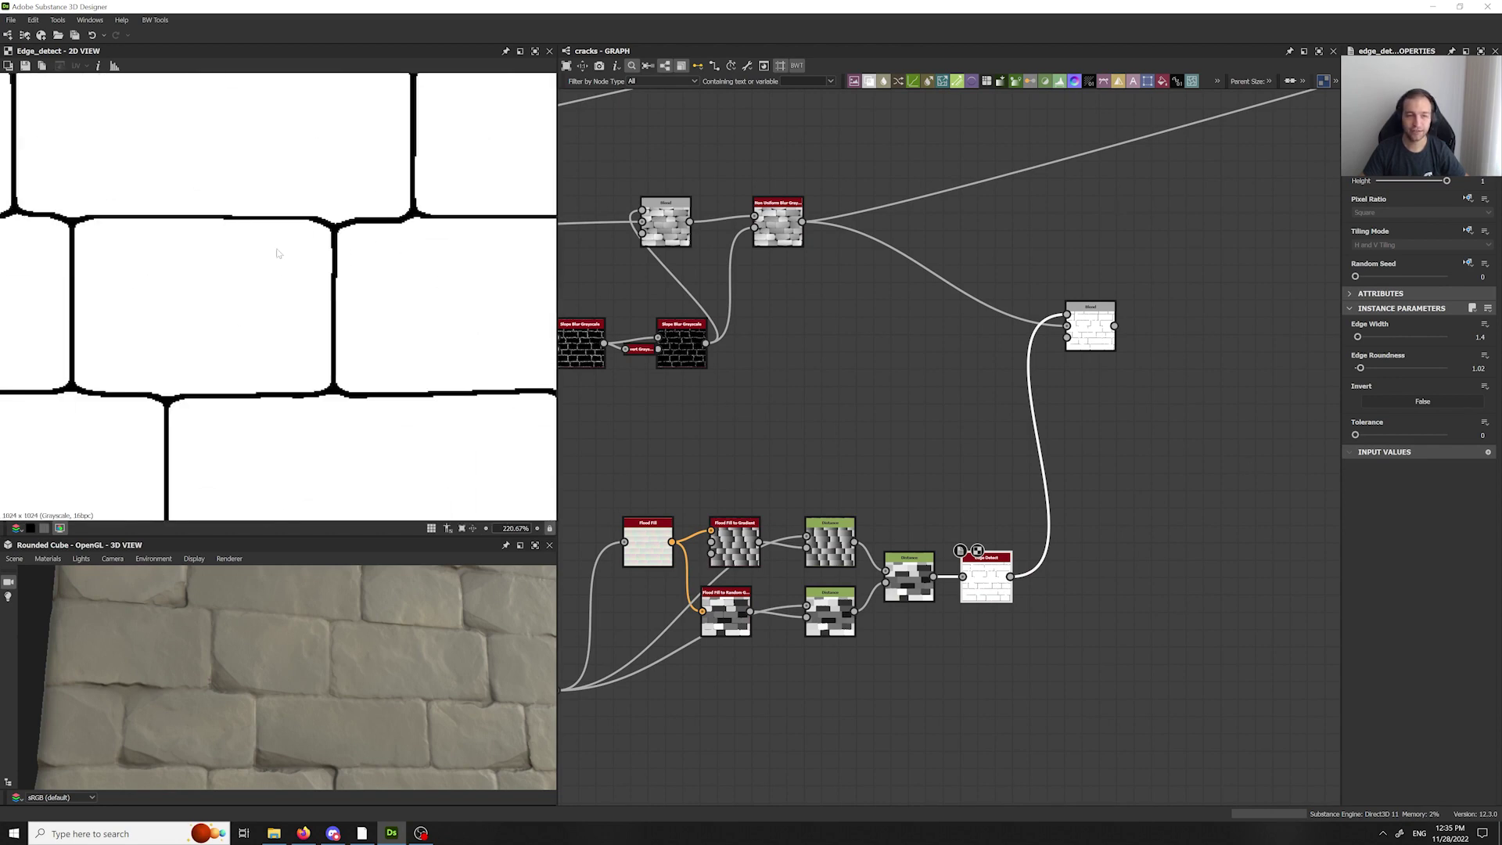
left_click(1443, 401)
- Set the Blend node to Subtract and reroute the Non Uniform Blur's downstream connection through the Blend output
middle_click_drag(1003, 469, 930, 509)
double_click(1018, 365)
left_click(1380, 354)
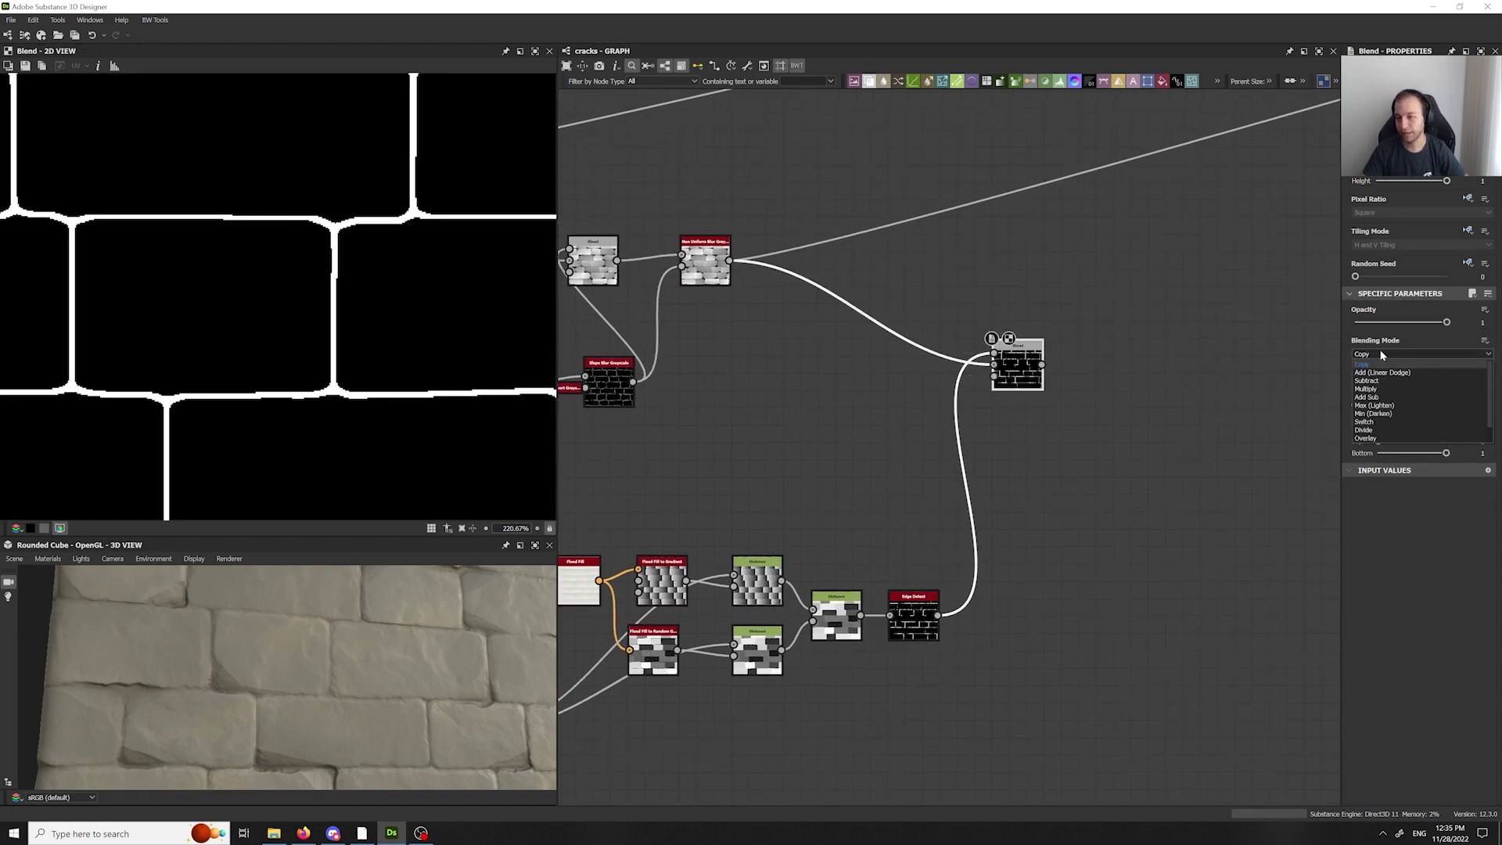
left_click(1381, 379)
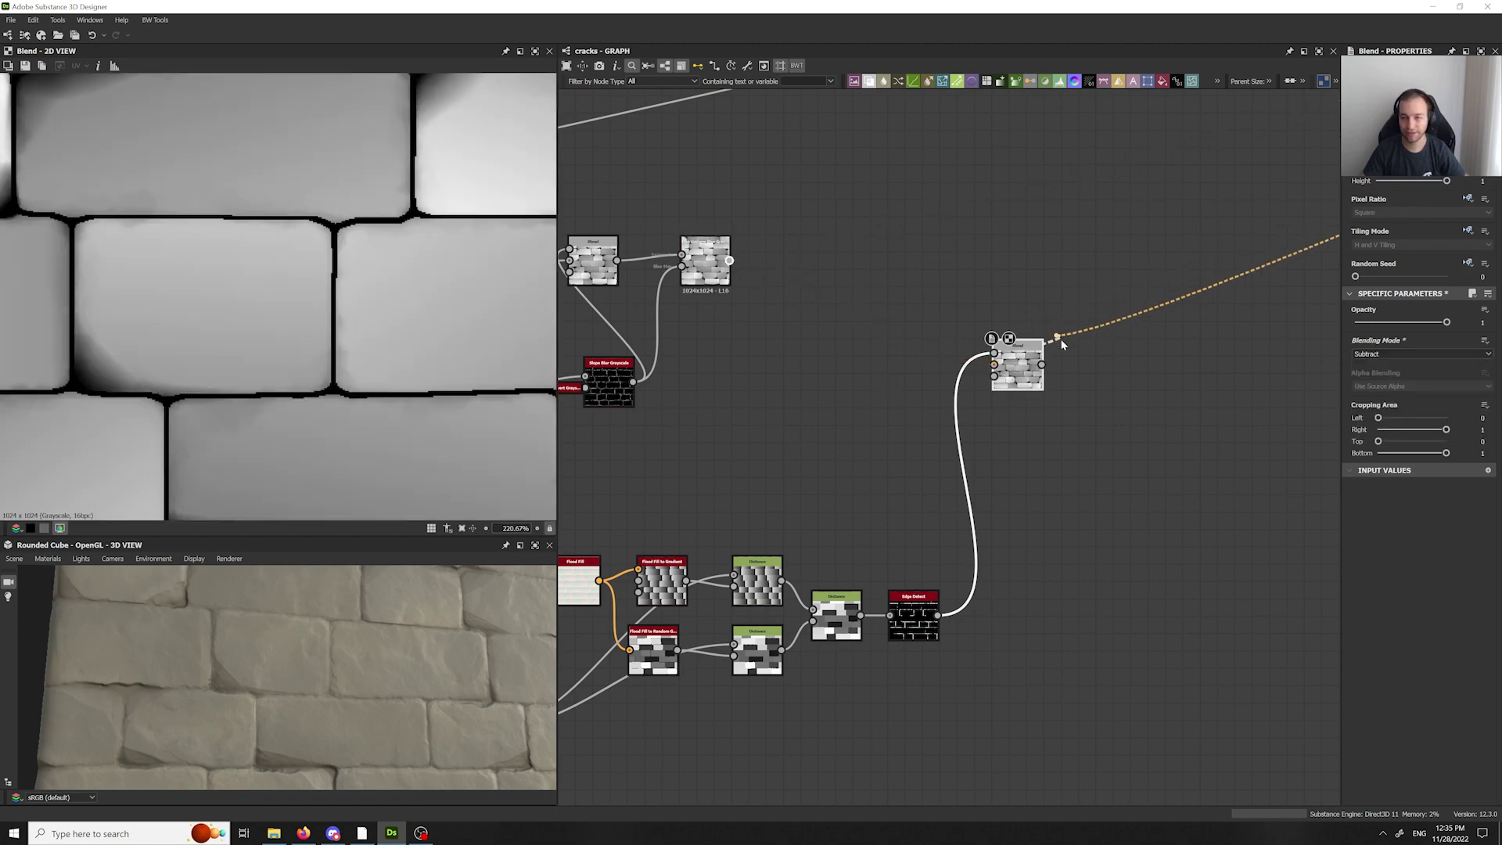
left_click_drag(748, 263, 1031, 277, "shift")
middle_click_drag(807, 400, 931, 307)
- Try a Maximum Distance of about 20 on the third Distance node, and drop it back to the minimum
left_click(1037, 523)
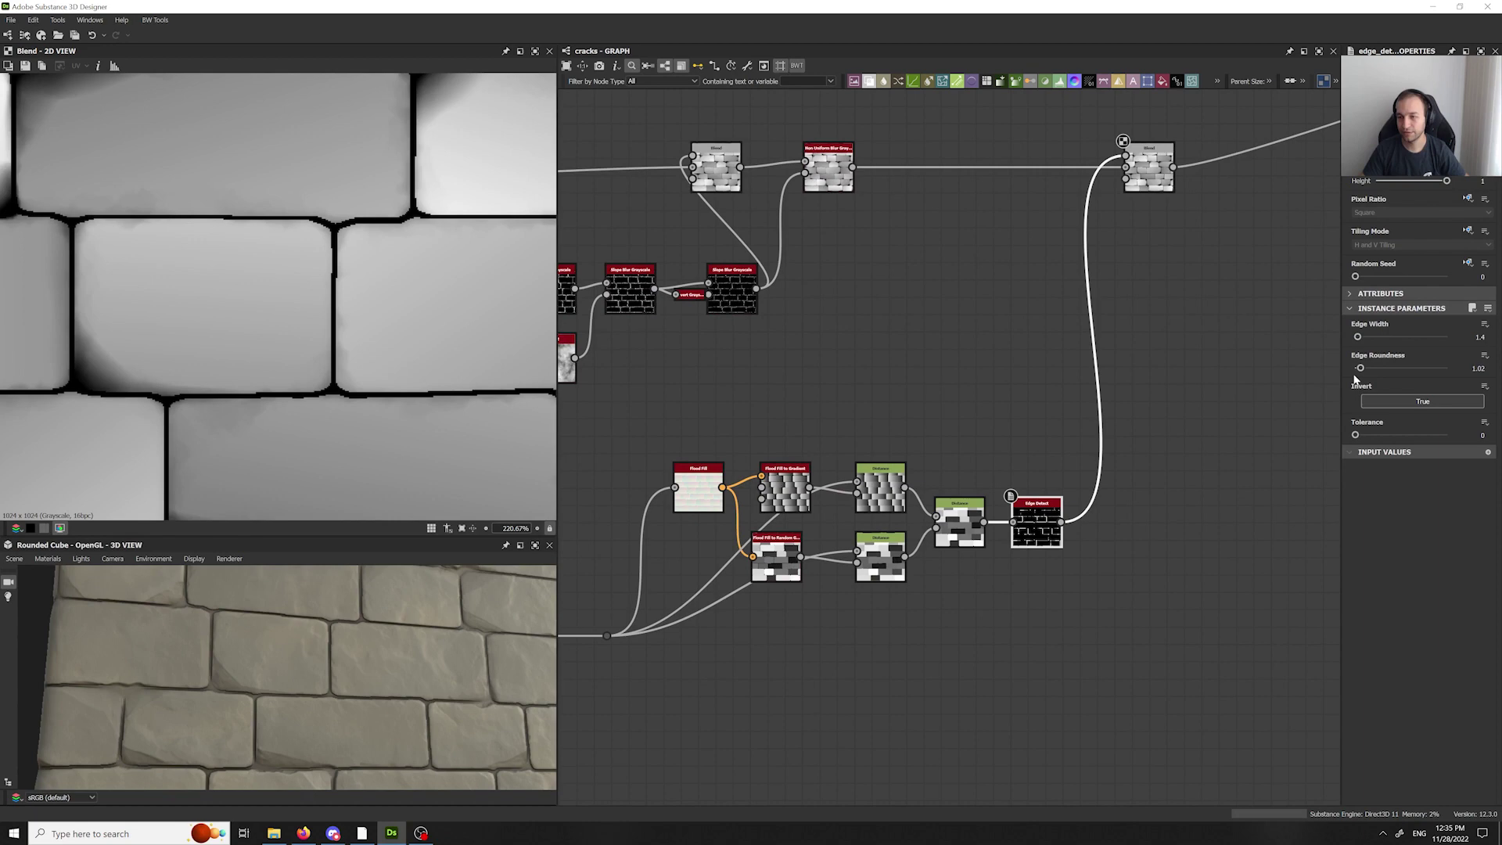
left_click(959, 523)
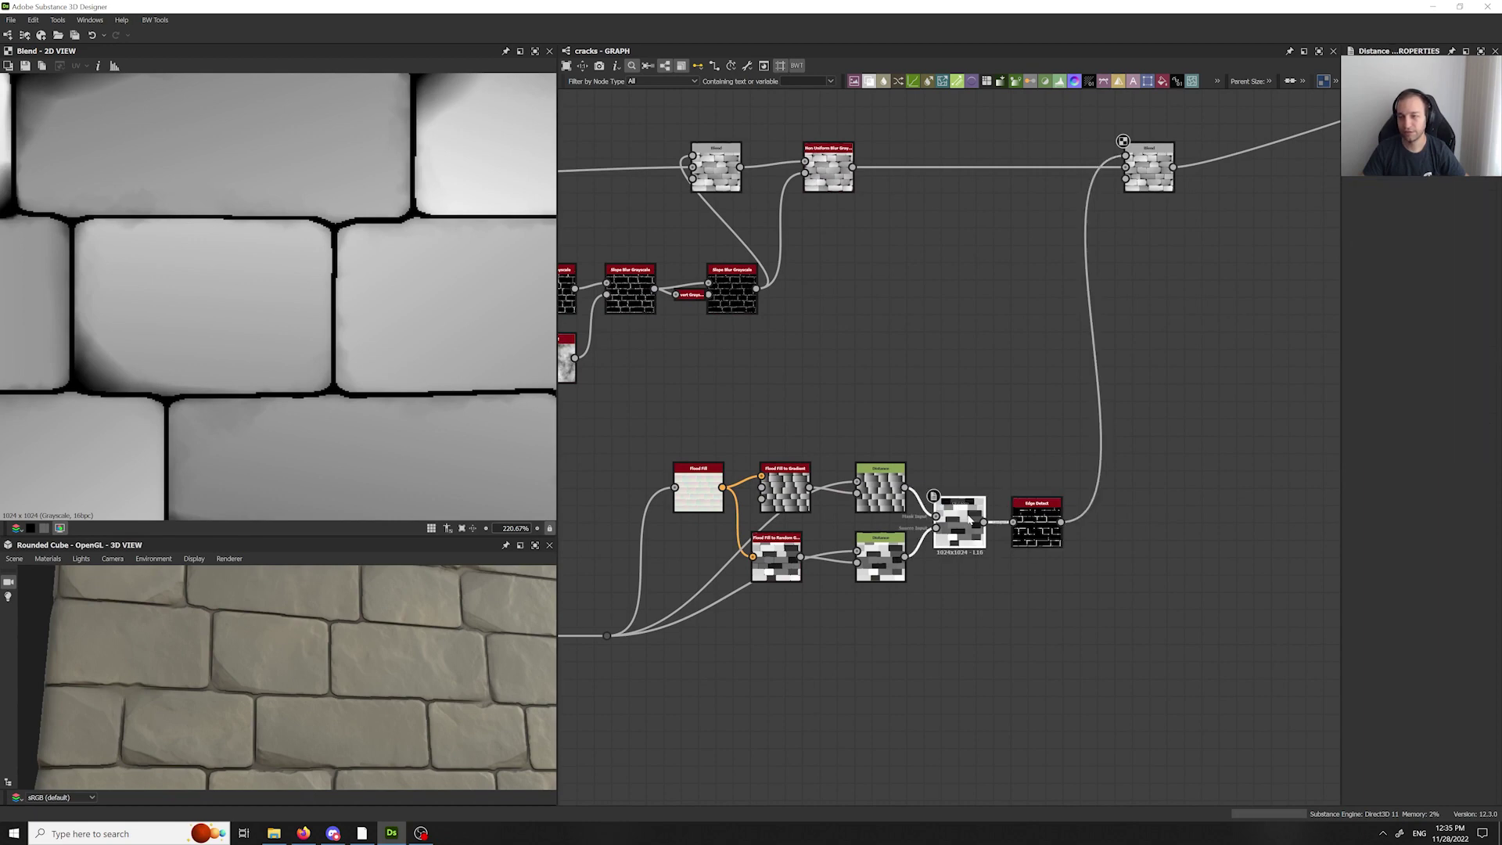
left_click_drag(1356, 358, 1361, 358)
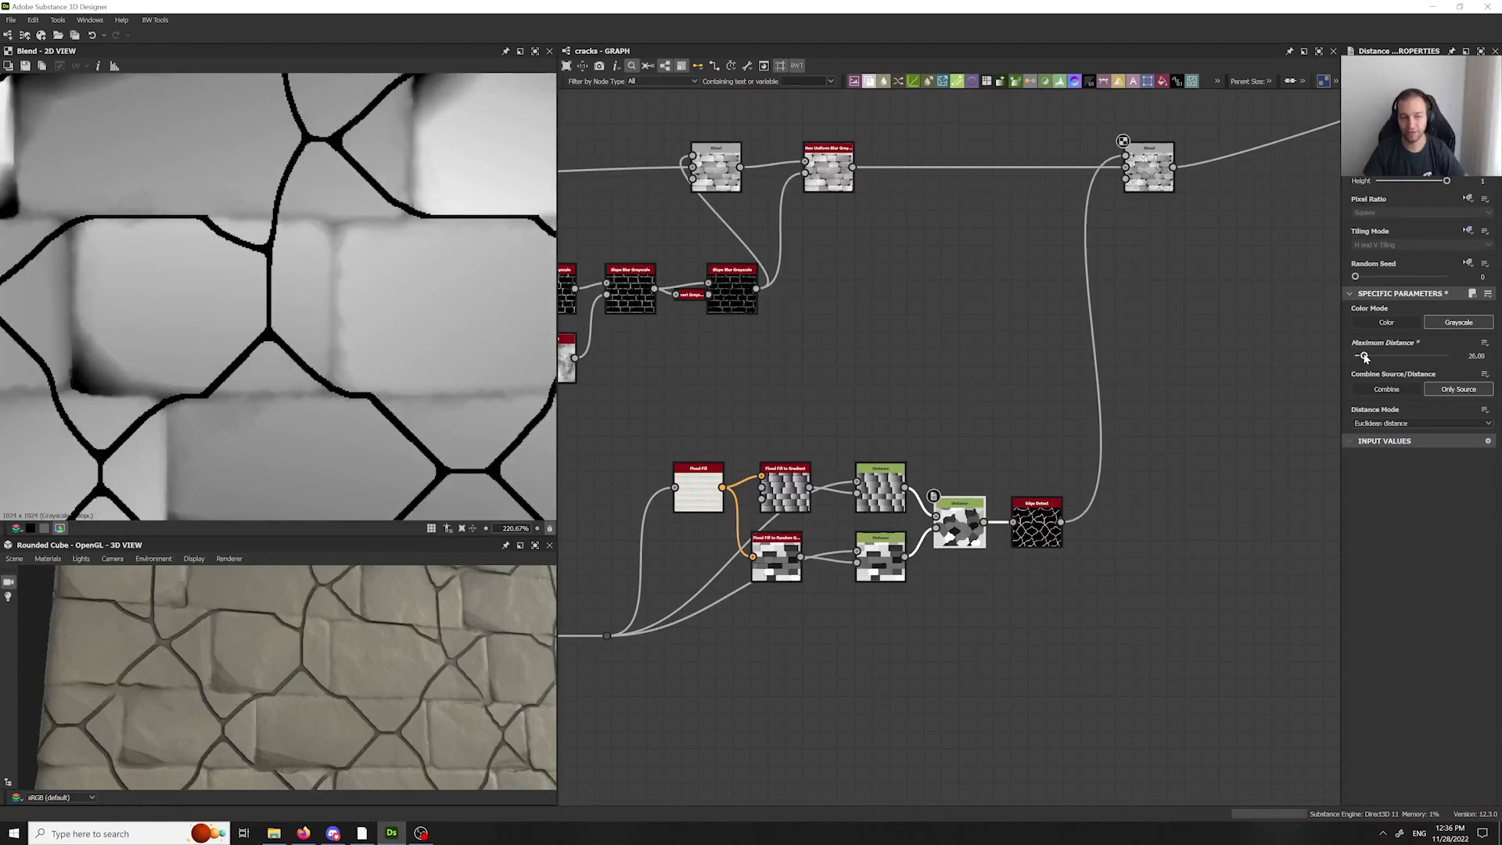
left_click_drag(1362, 357, 1356, 357)
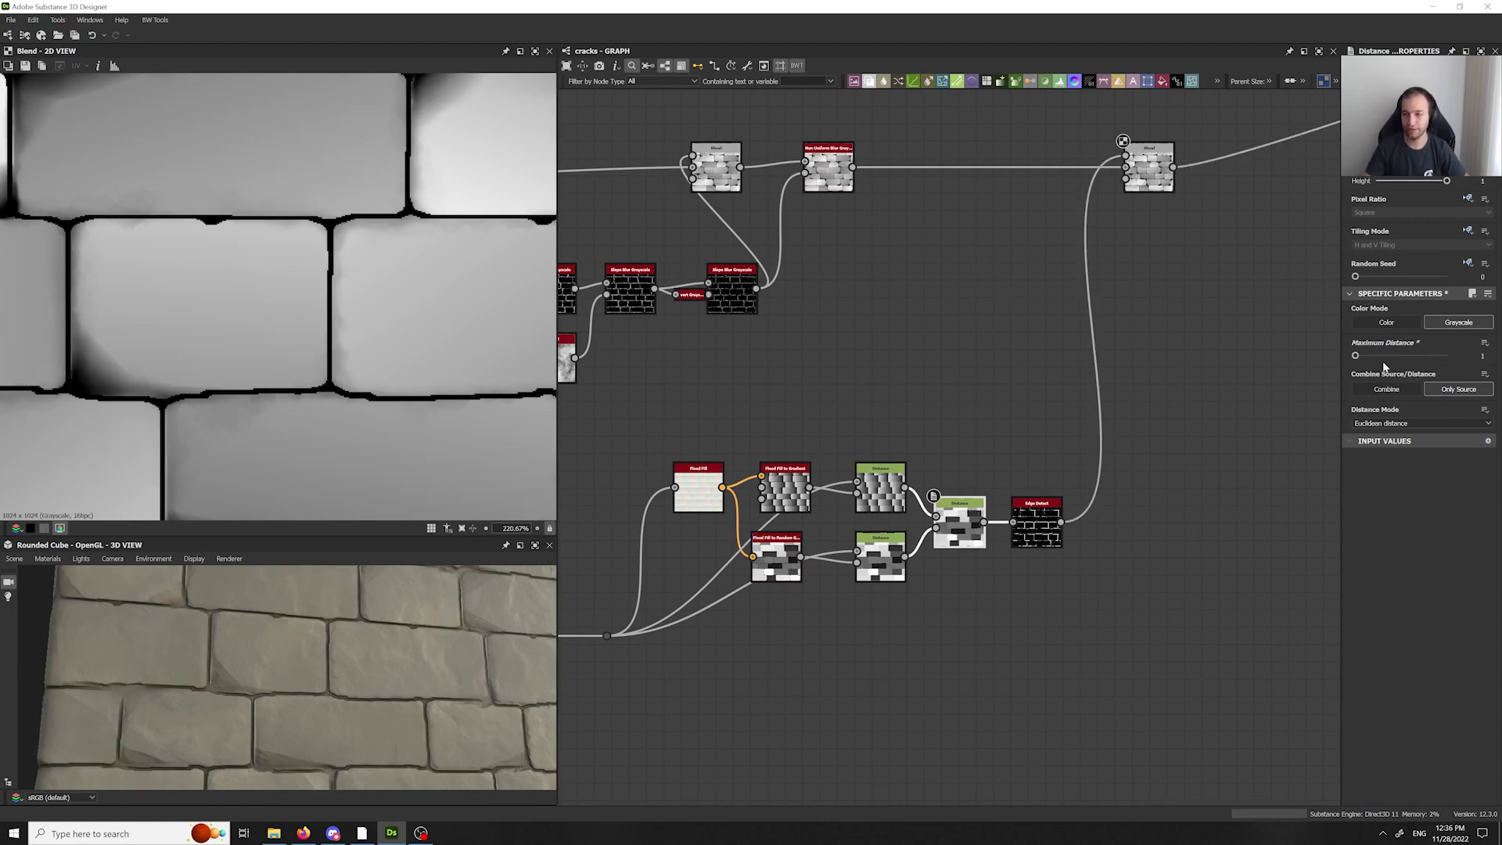
- Raise the third Distance node's Maximum Distance gradually to 5 and inspect the cracks up close on the 3D model
scroll(1384, 357, "up", 1)
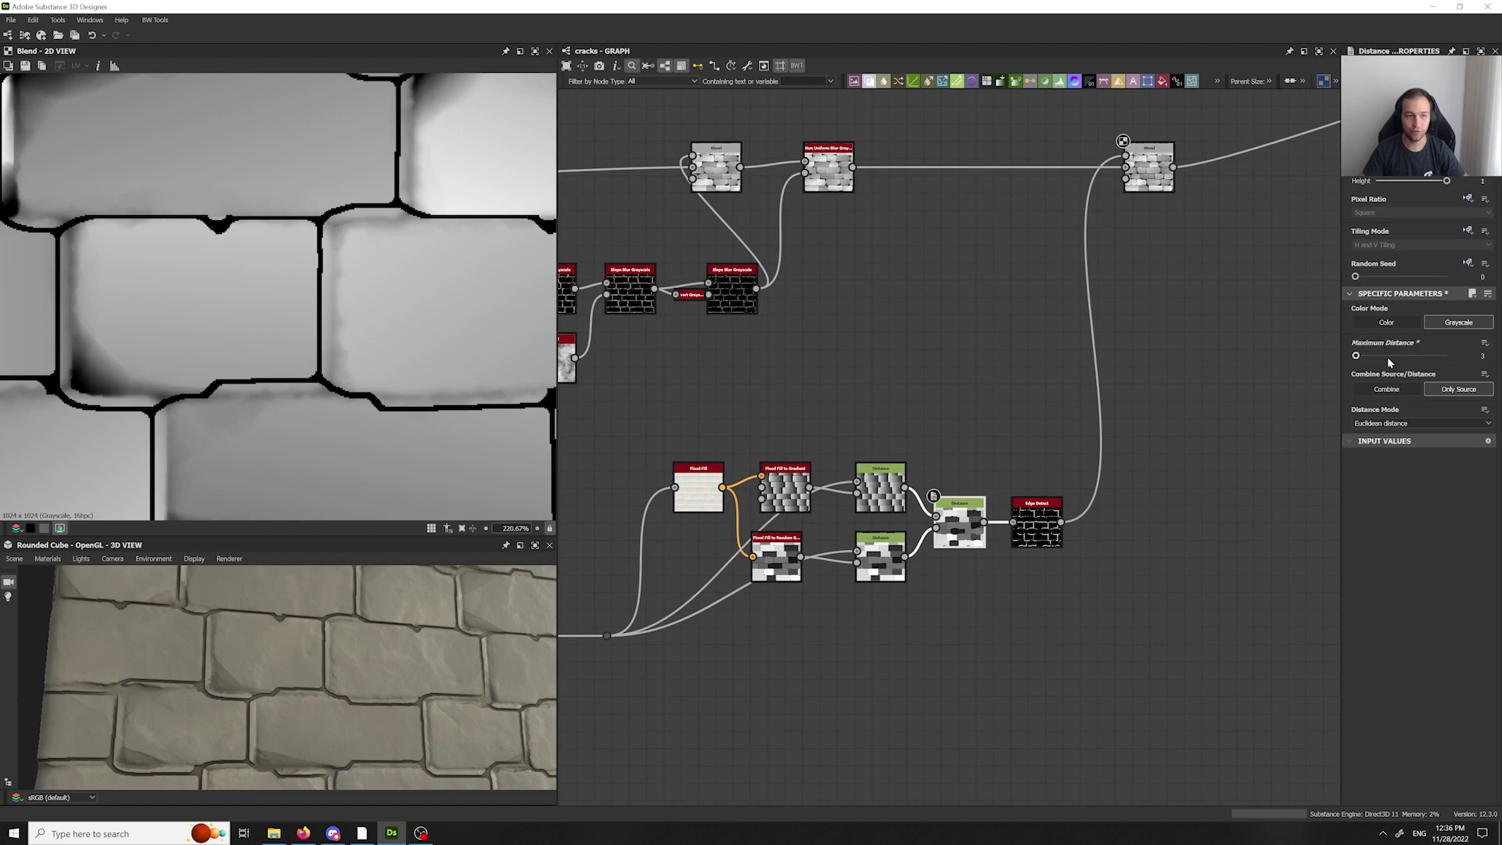
scroll(1396, 353, "up", 1)
type("5")
key("Return")
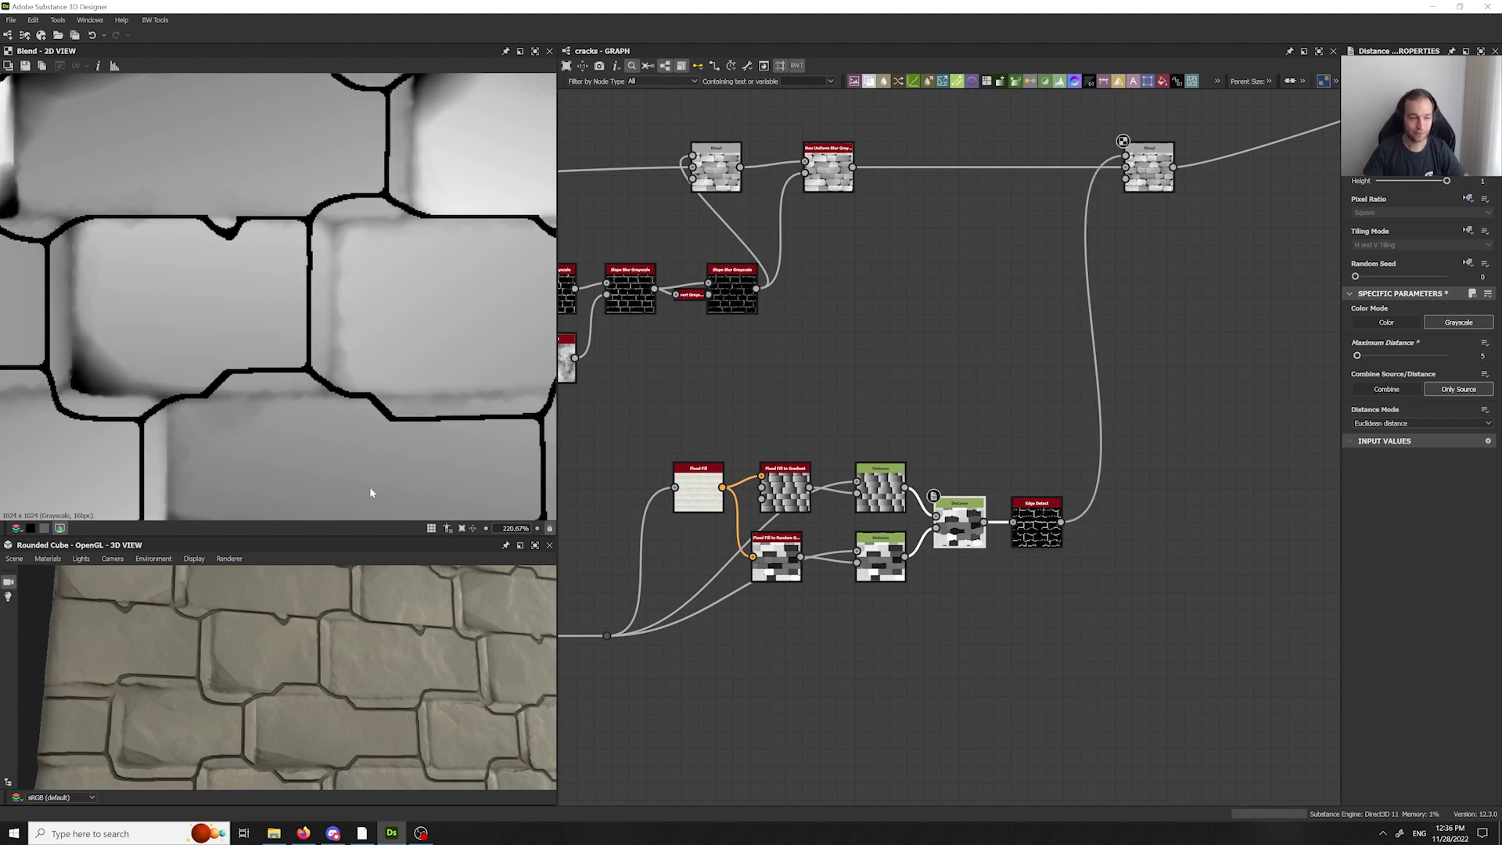
scroll(301, 651, "down", 3)
left_click_drag(301, 651, 334, 669)
scroll(335, 669, "up", 3)
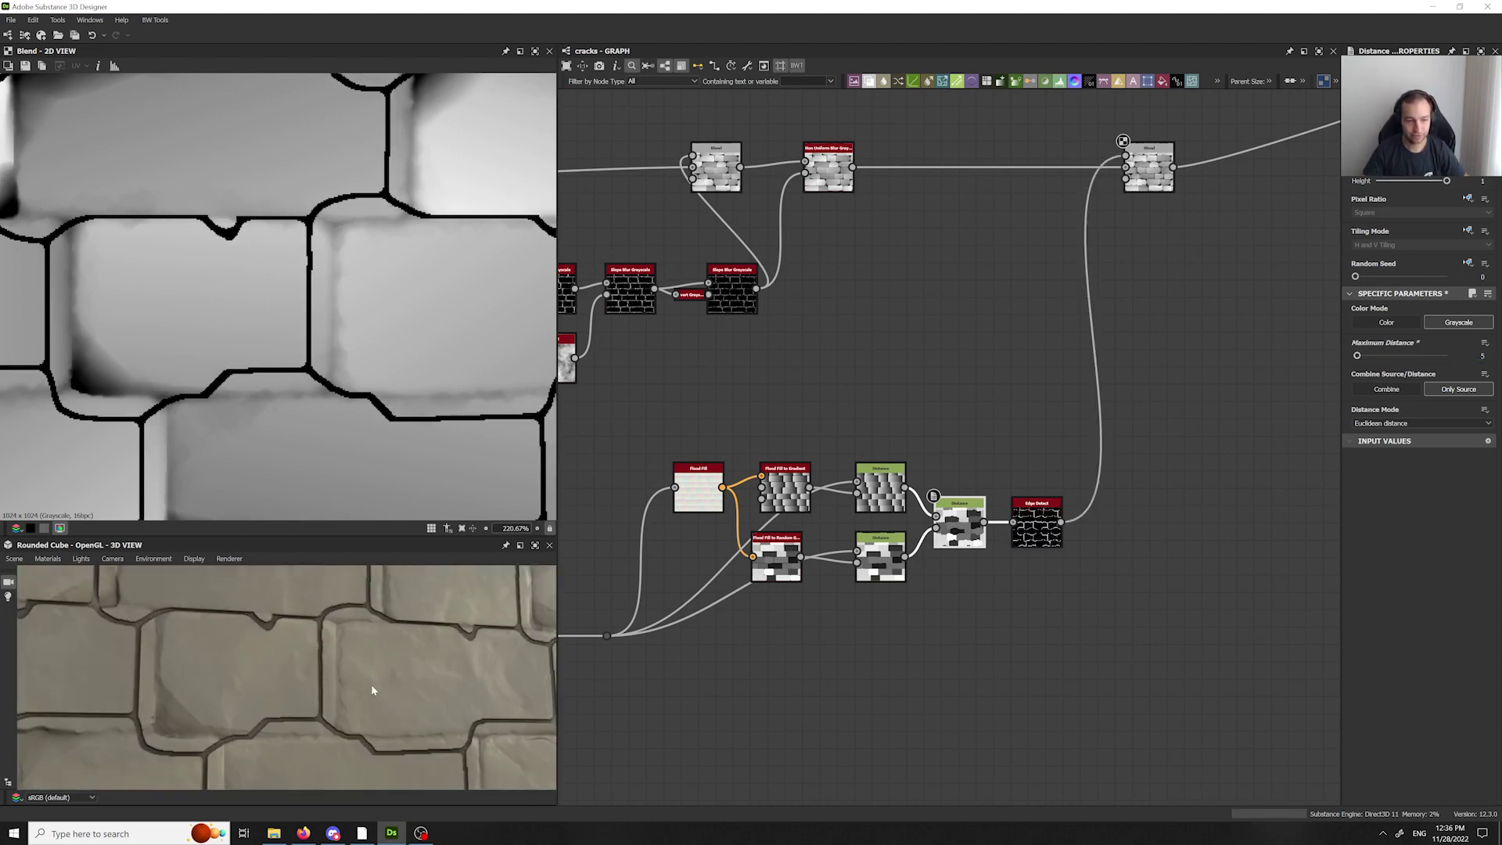
right_click_drag(370, 685, 298, 701, "ctrl+shift")
left_click_drag(298, 696, 367, 691)
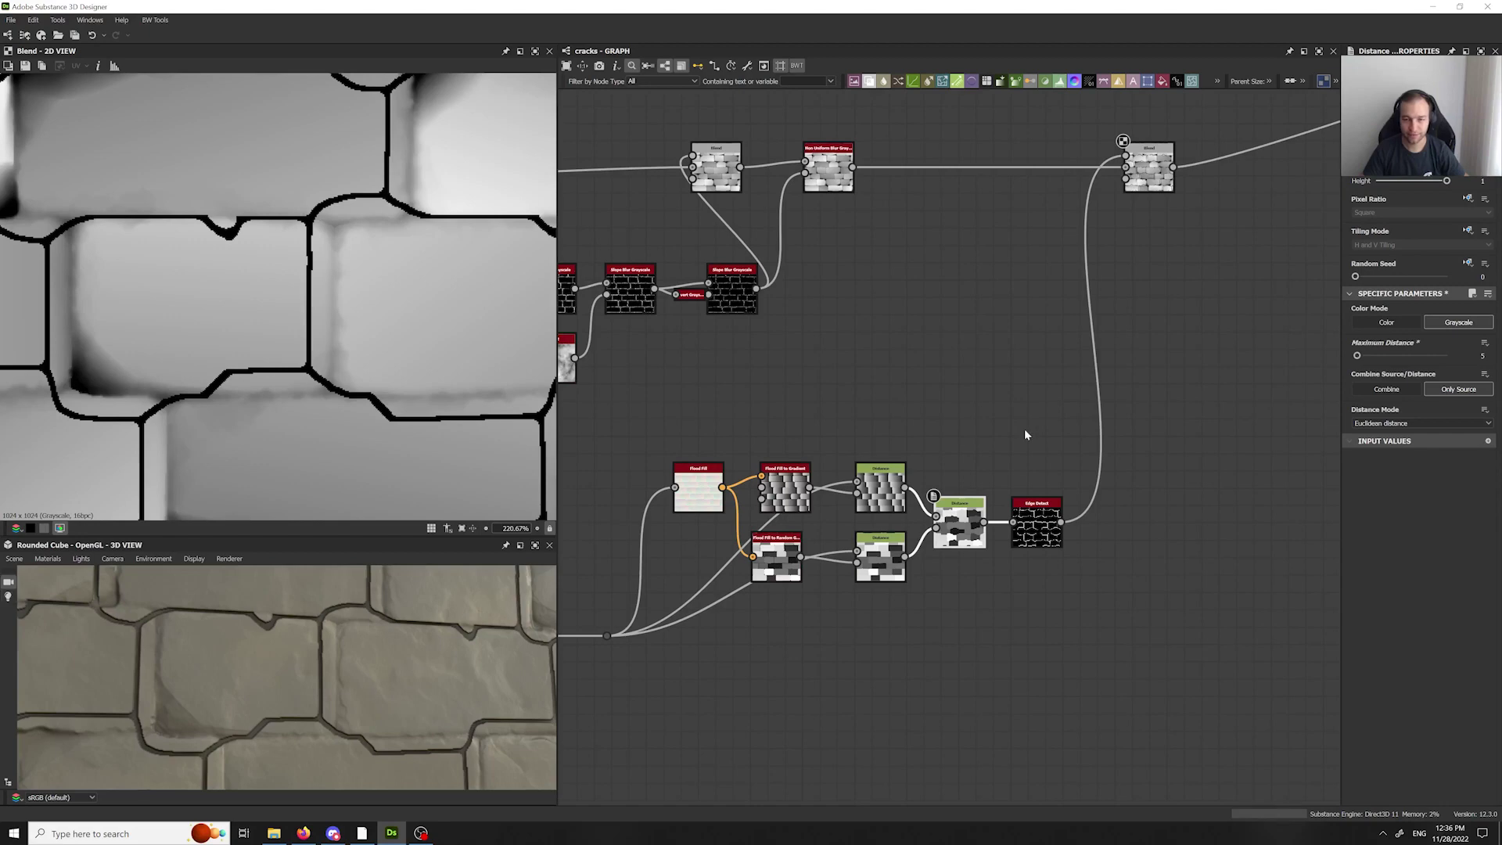
- Fit the 2D preview to the whole texture and set the third Distance node's Maximum Distance to 8
middle_click_drag(1025, 435, 1086, 340)
key("f")
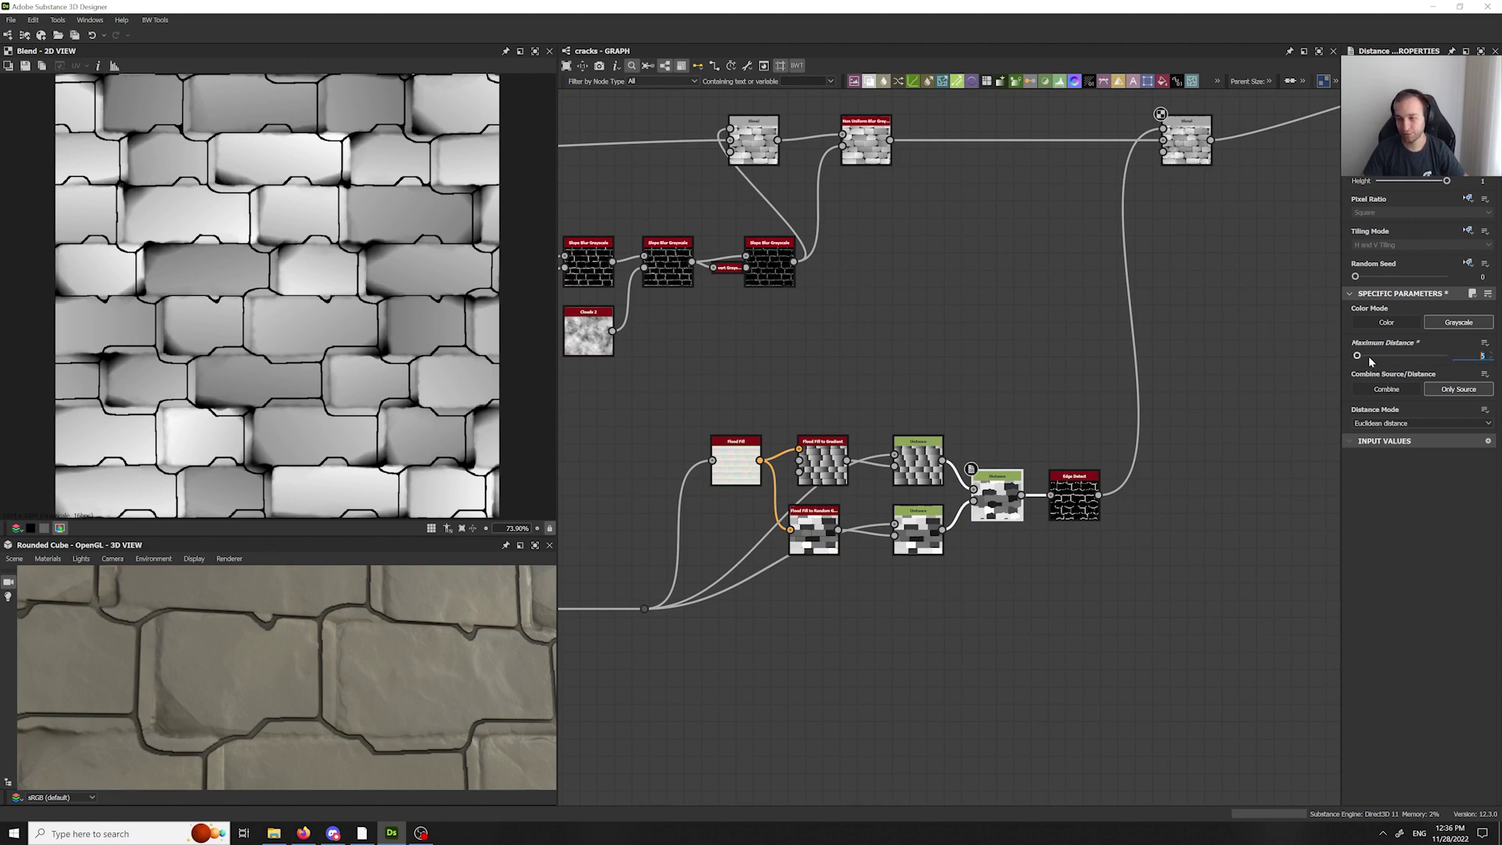
type("8")
key("Return")
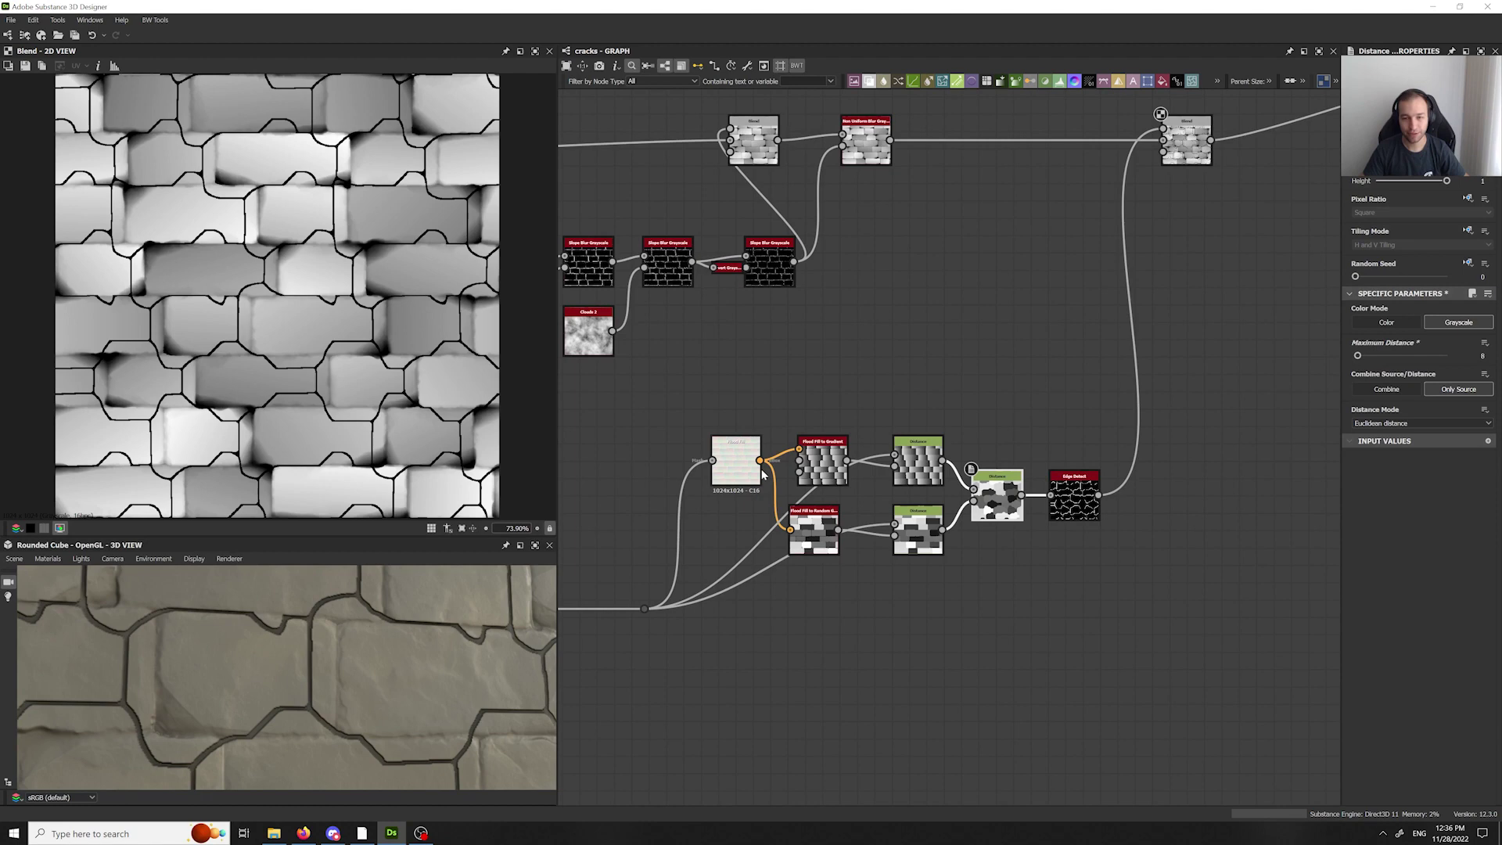
- Preview the Flood Fill to Gradient node and set its Angle Variation to 1
double_click(821, 461)
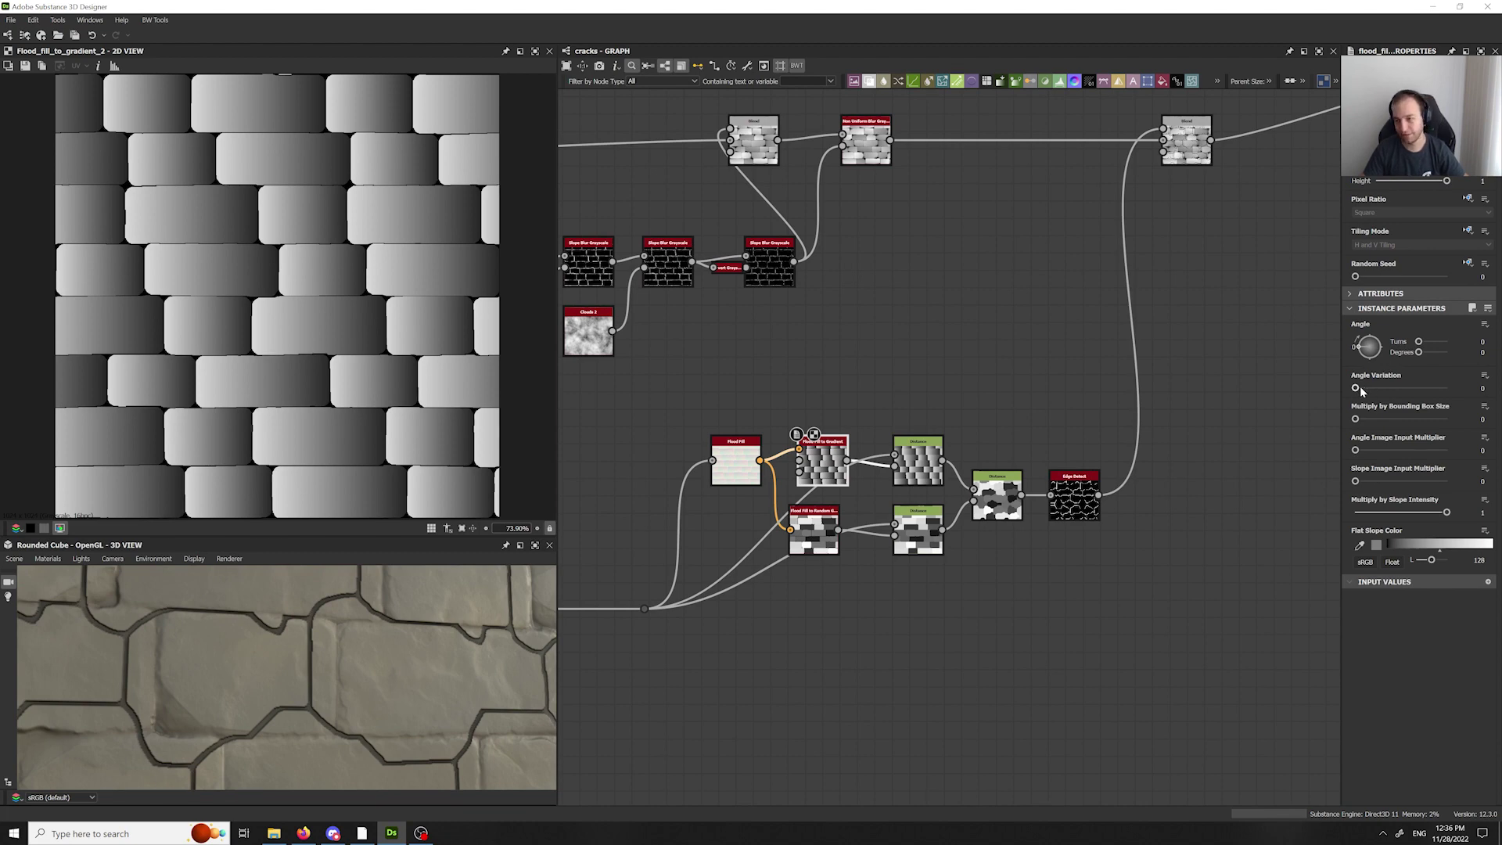
type("1")
key("Return")
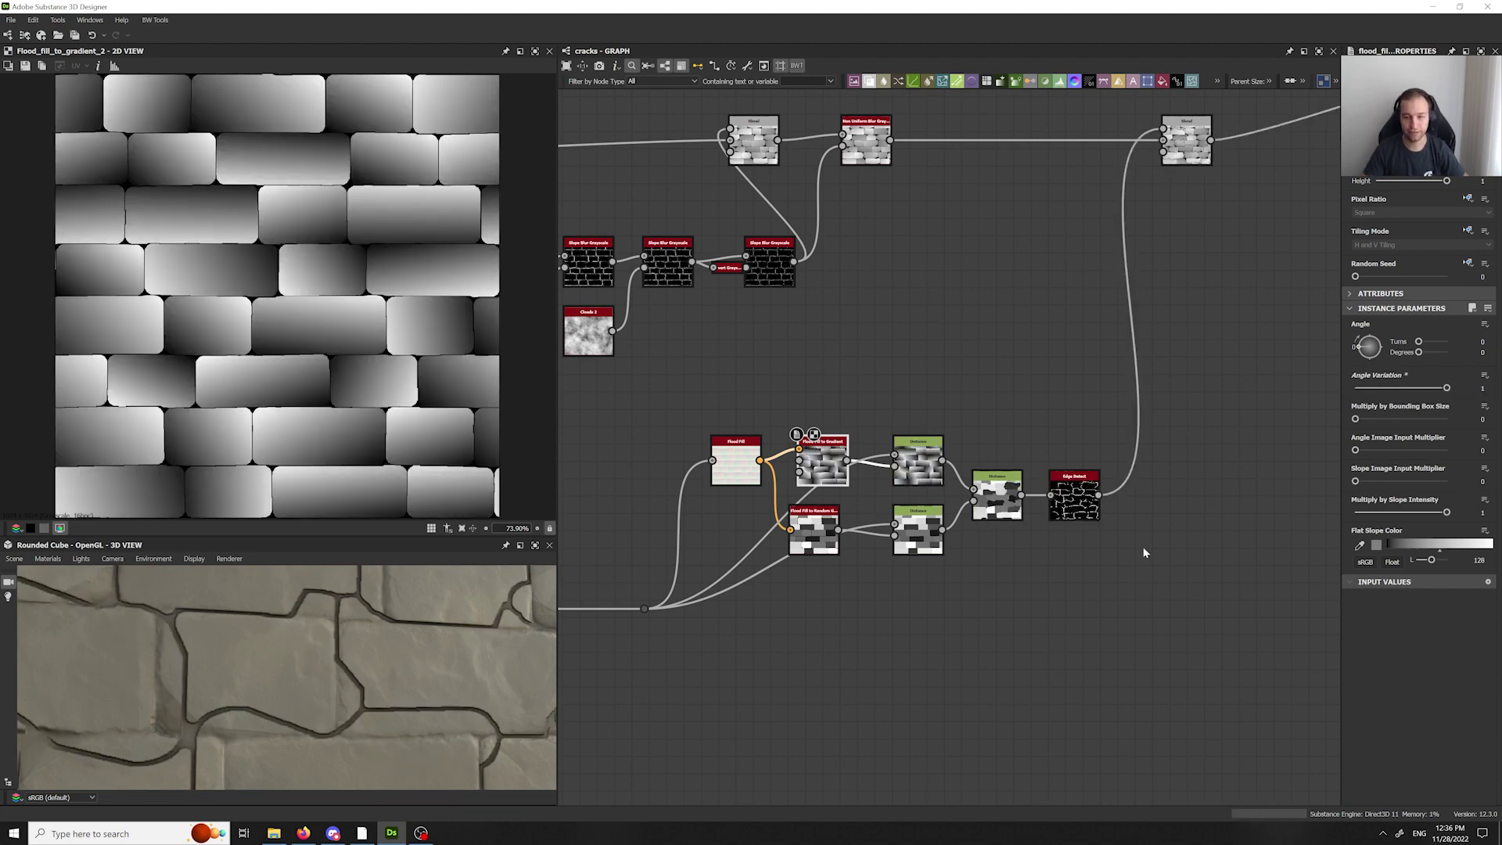
- Preview the Edge Detect node and enlarge the 3D view to show the whole brick cube face
double_click(1080, 509)
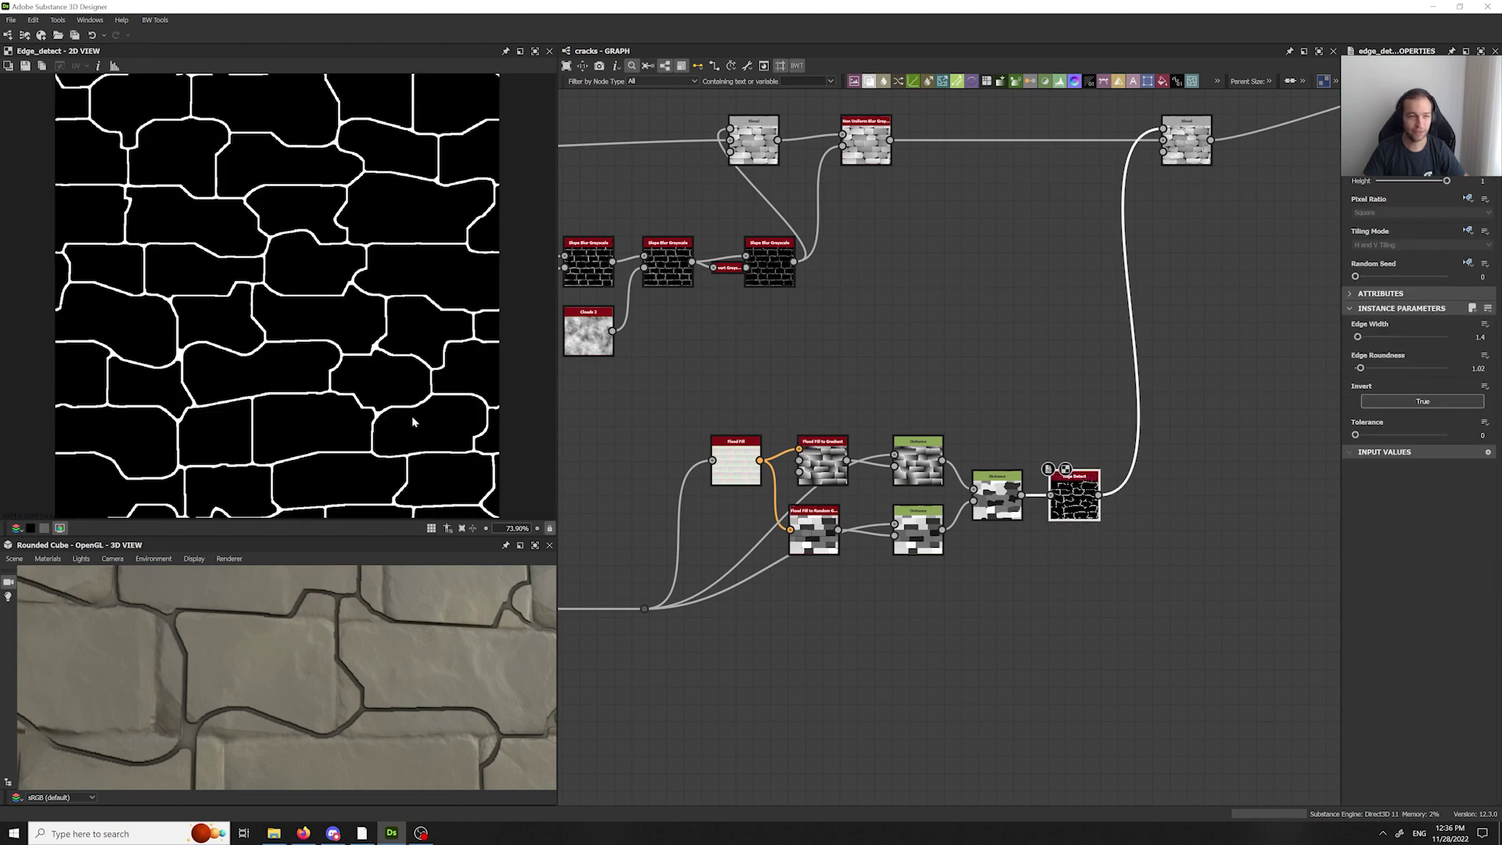
scroll(421, 584, "down", 5)
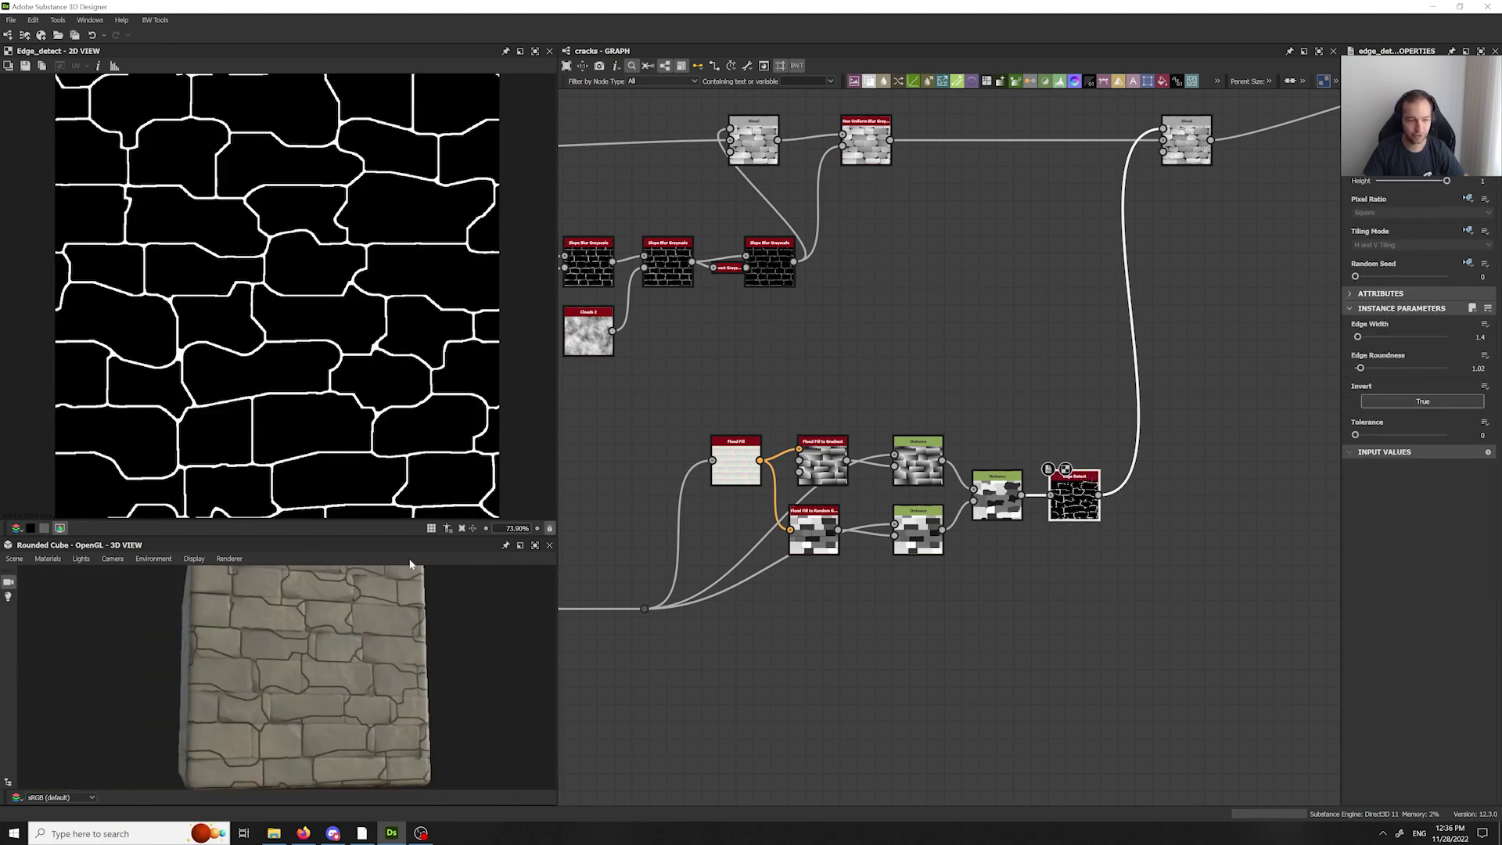
left_click_drag(364, 542, 366, 360)
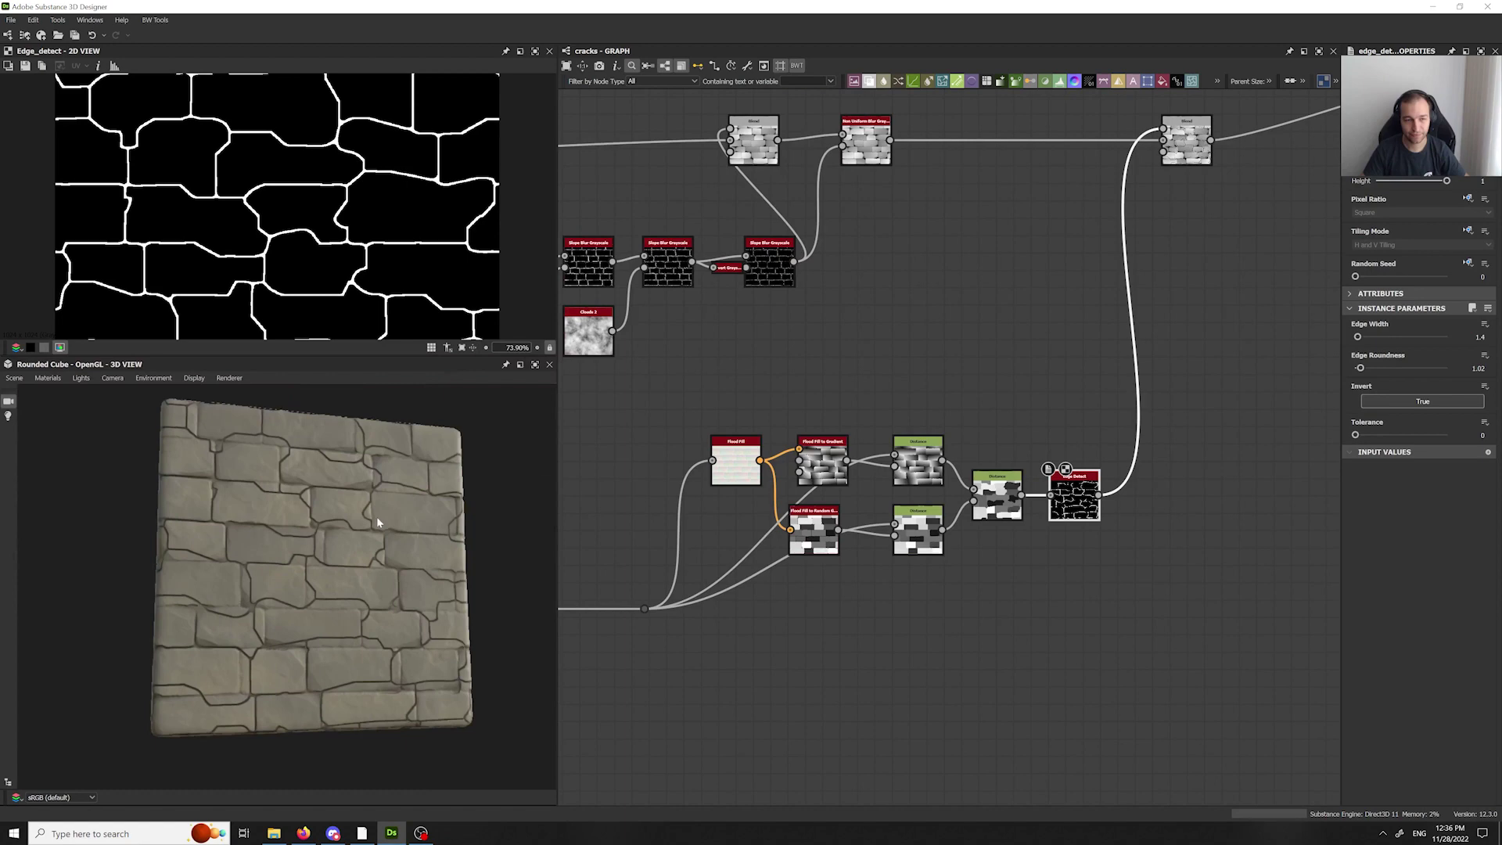
- Reduce the Edge Detect node's Edge Width and try a Maximum Distance of 76.27 on the third Distance node
left_click_drag(1355, 339, 1384, 355)
left_click(998, 501)
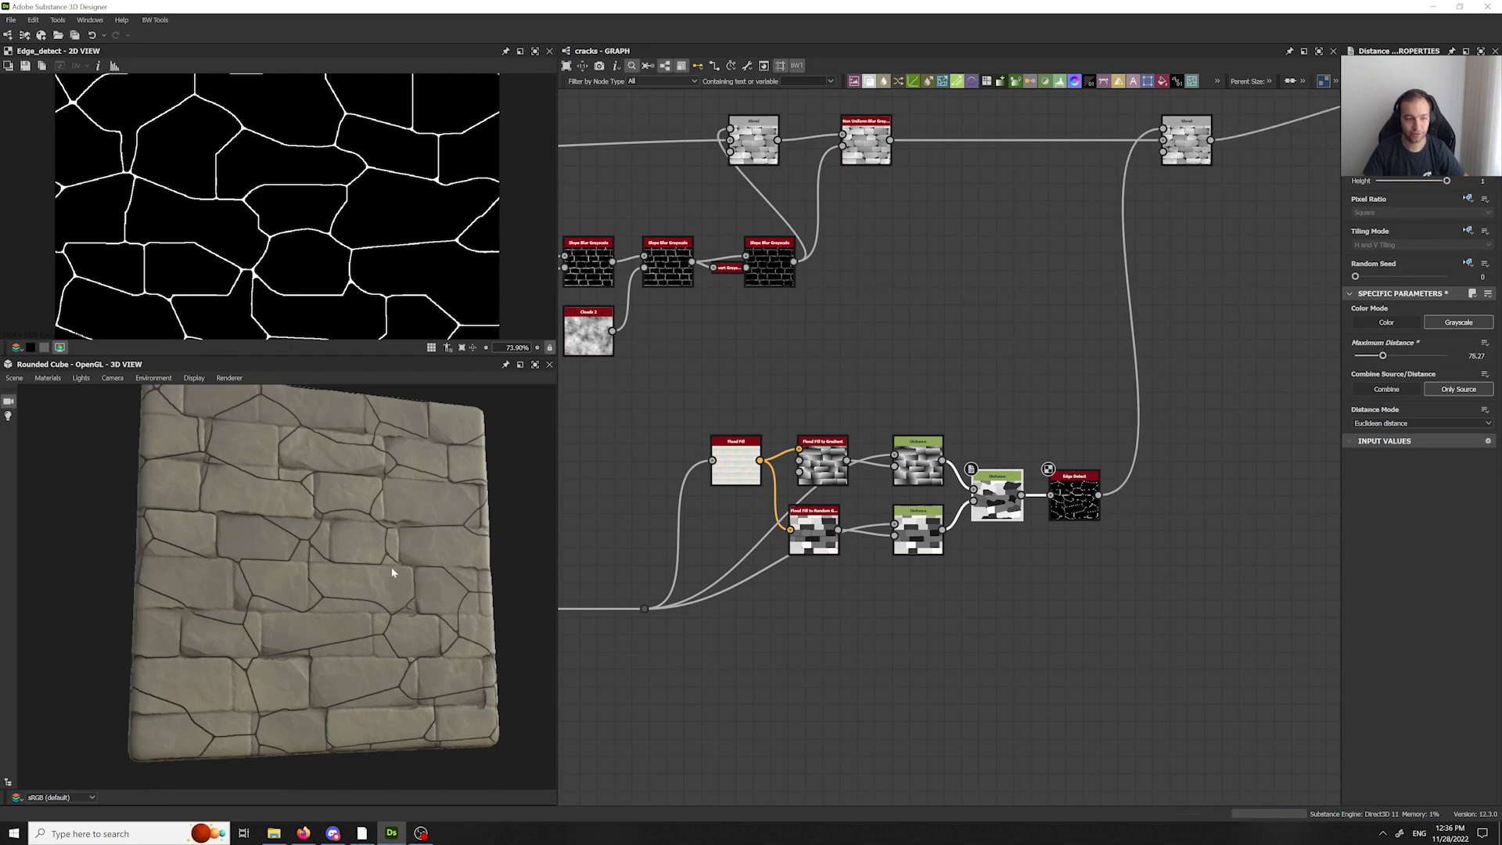
left_click_drag(391, 567, 402, 562)
scroll(395, 565, "up", 5)
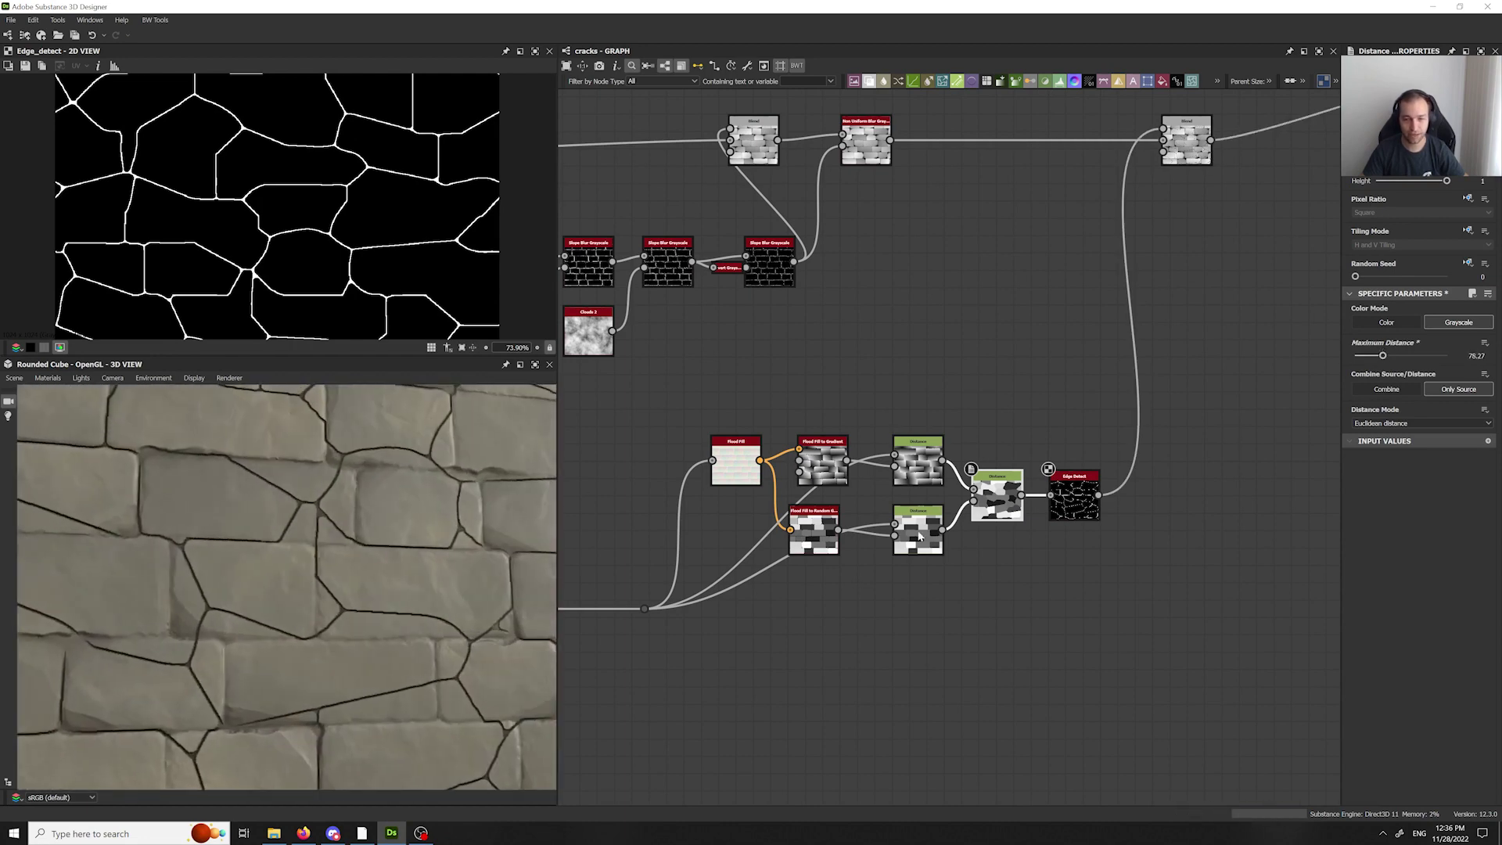
- Try Maximum Distance values of 1 and 3 on the third Distance node, set it to 5, and inspect the 3D model
type("1")
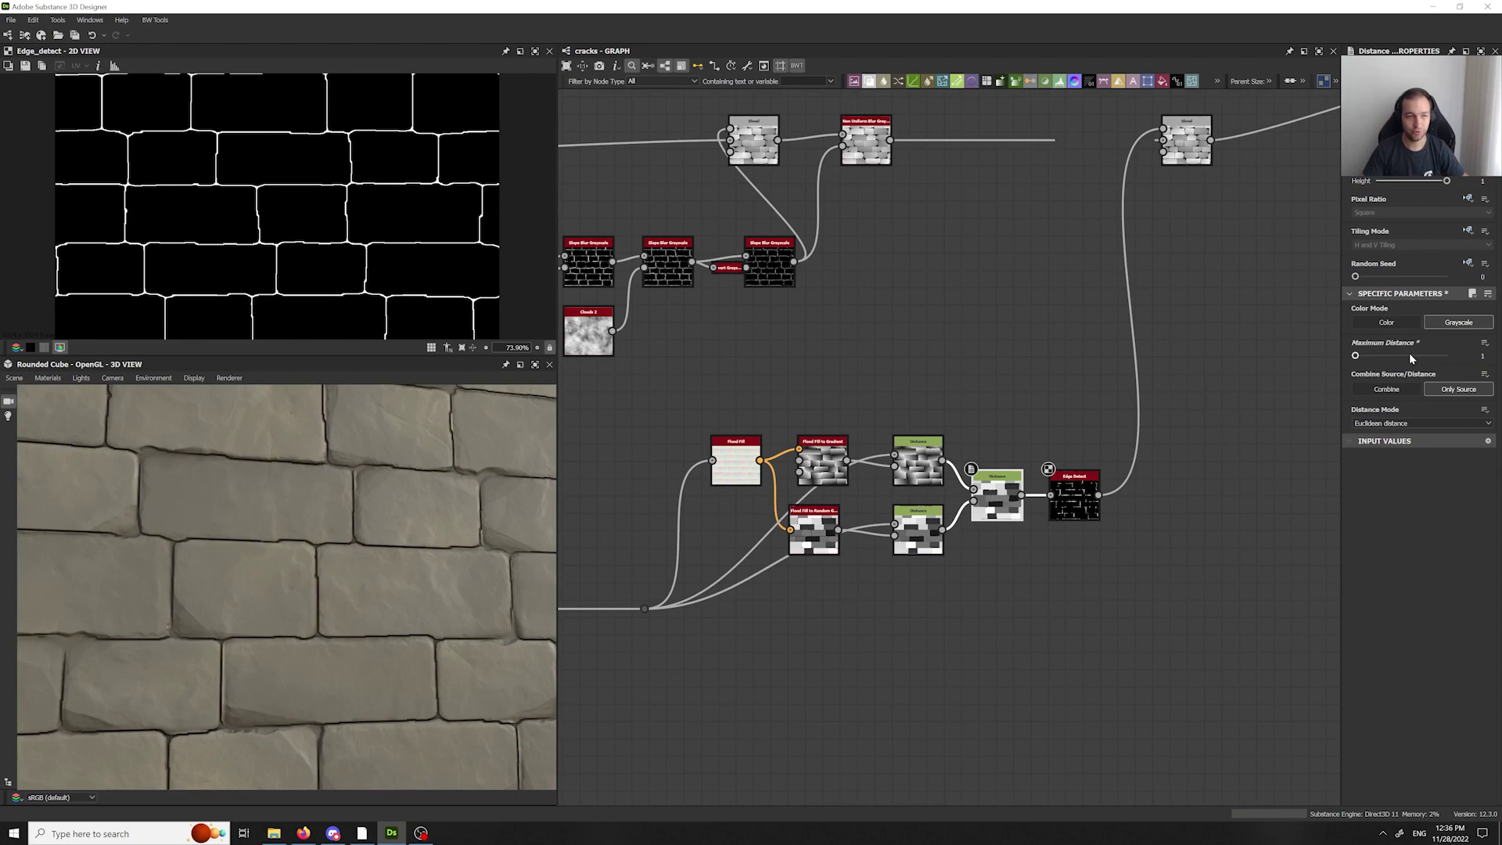
type("3")
key("Return")
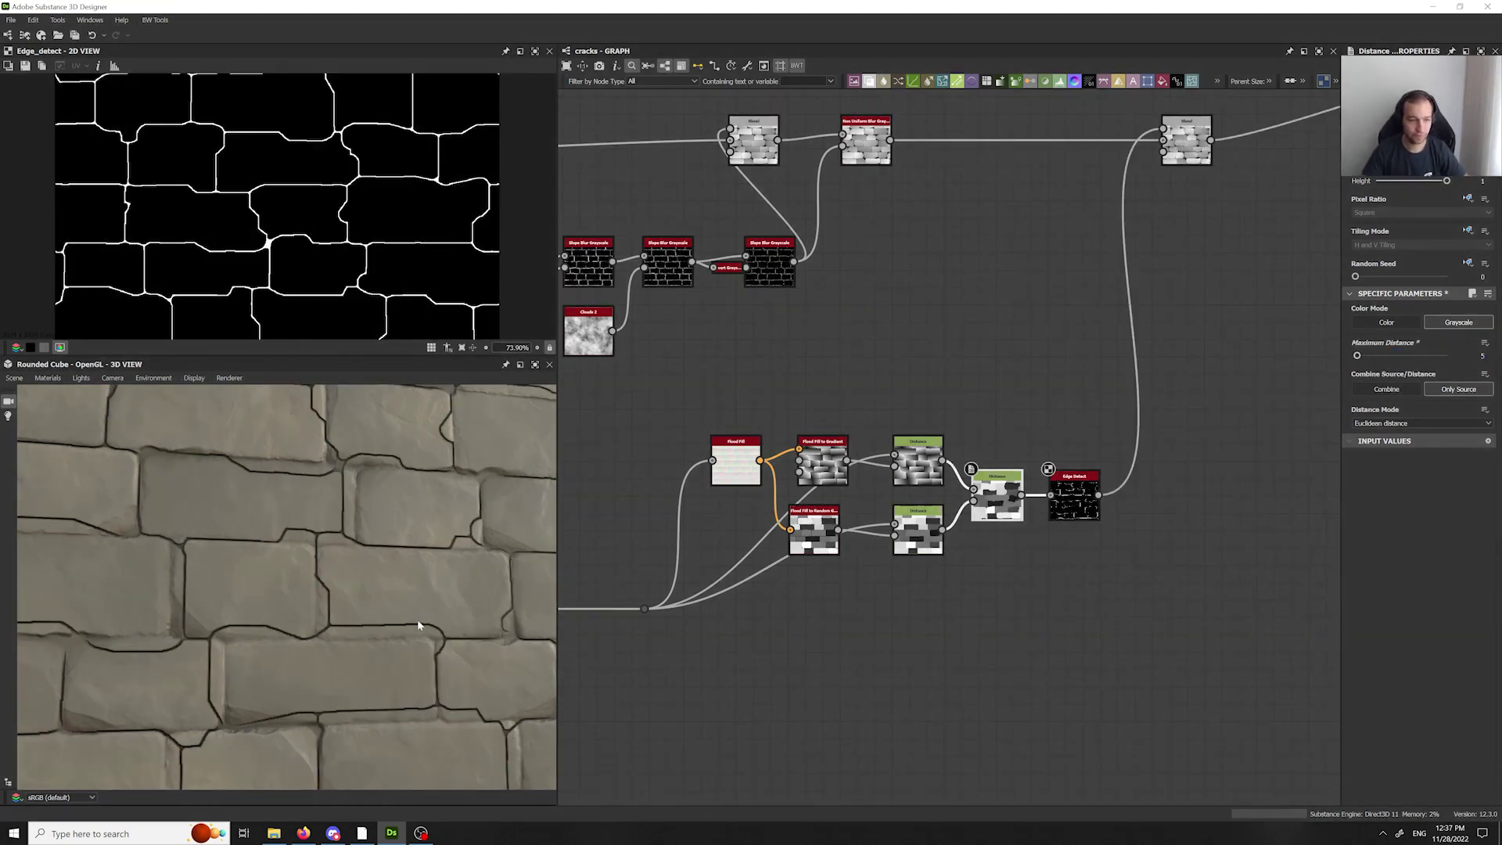
mouse_move(418, 625)
right_mouse_down("shift")
mouse_move(398, 630)
mouse_move(423, 626)
right_mouse_up("shift")
middle_click_drag(900, 348, 772, 443)
scroll(360, 536, "down", 3)
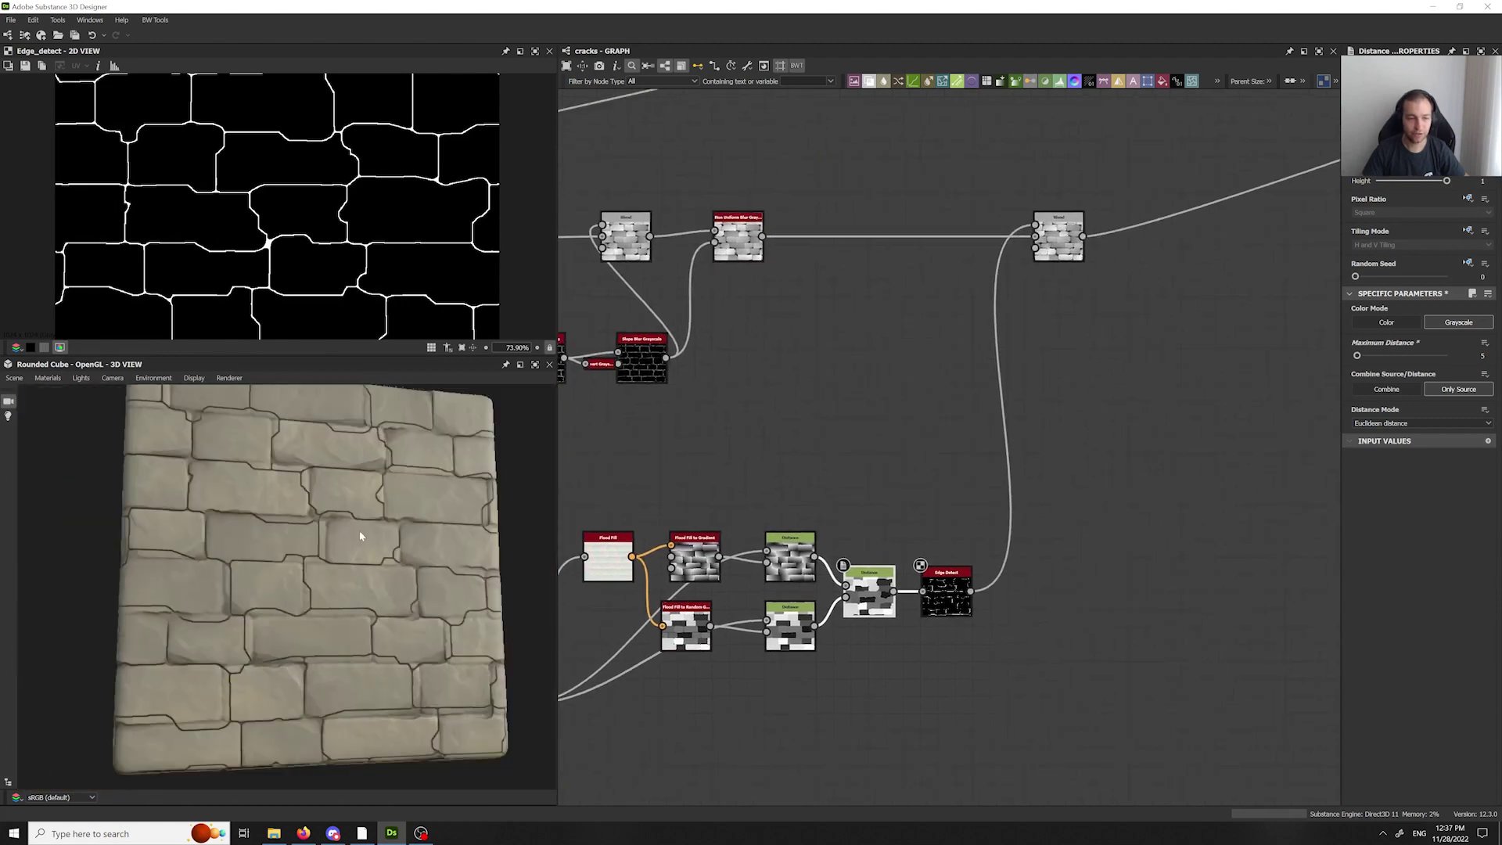
left_click_drag(360, 536, 351, 544)
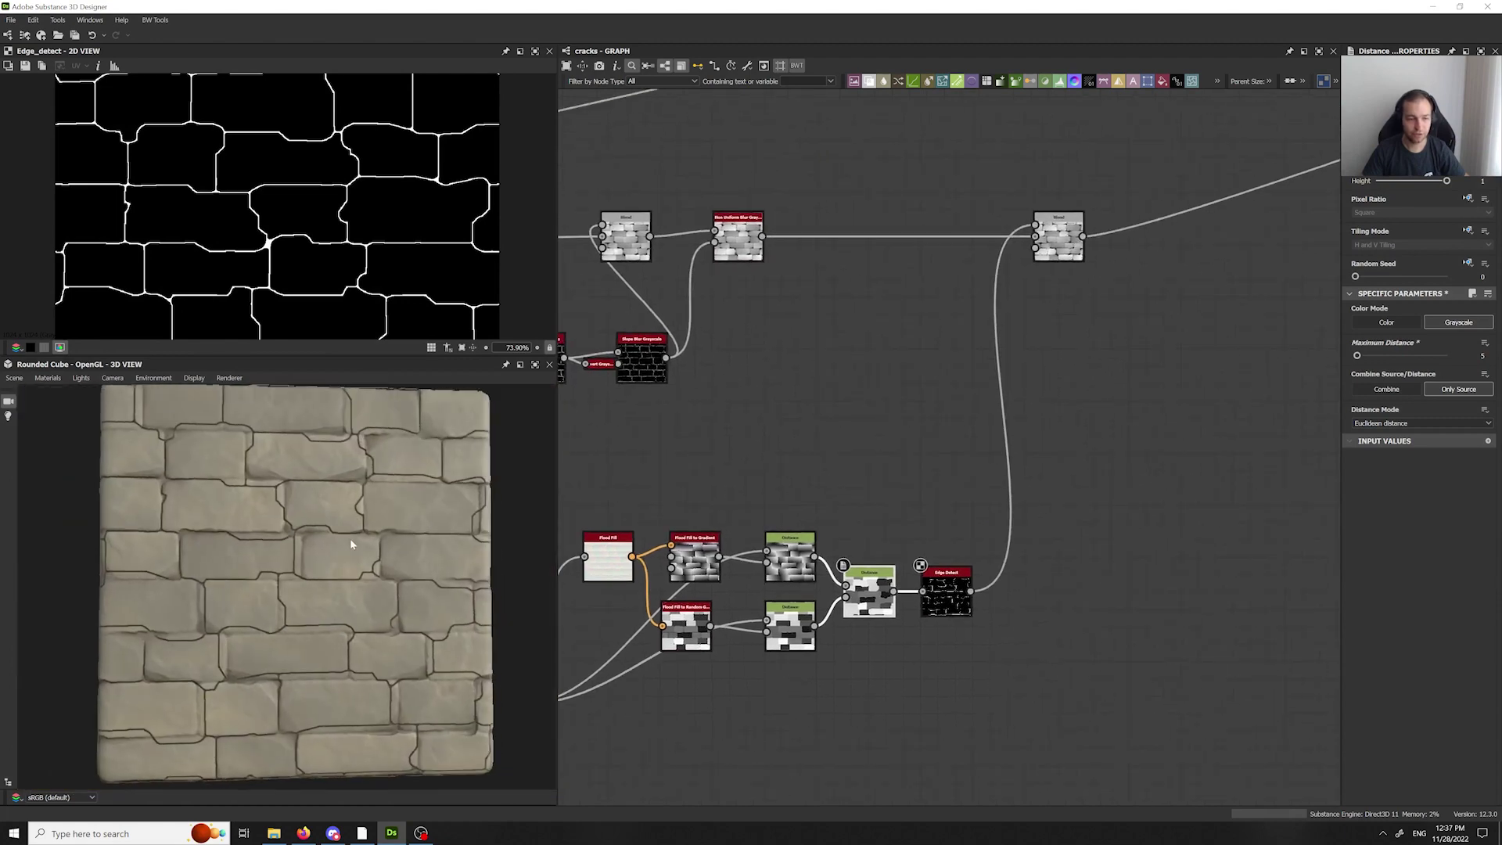
- Add a Slope Blur Grayscale node after the Edge Detect node and feed the Edge Detect output into its grayscale input
scroll(939, 591, "up", 3)
left_click(937, 588)
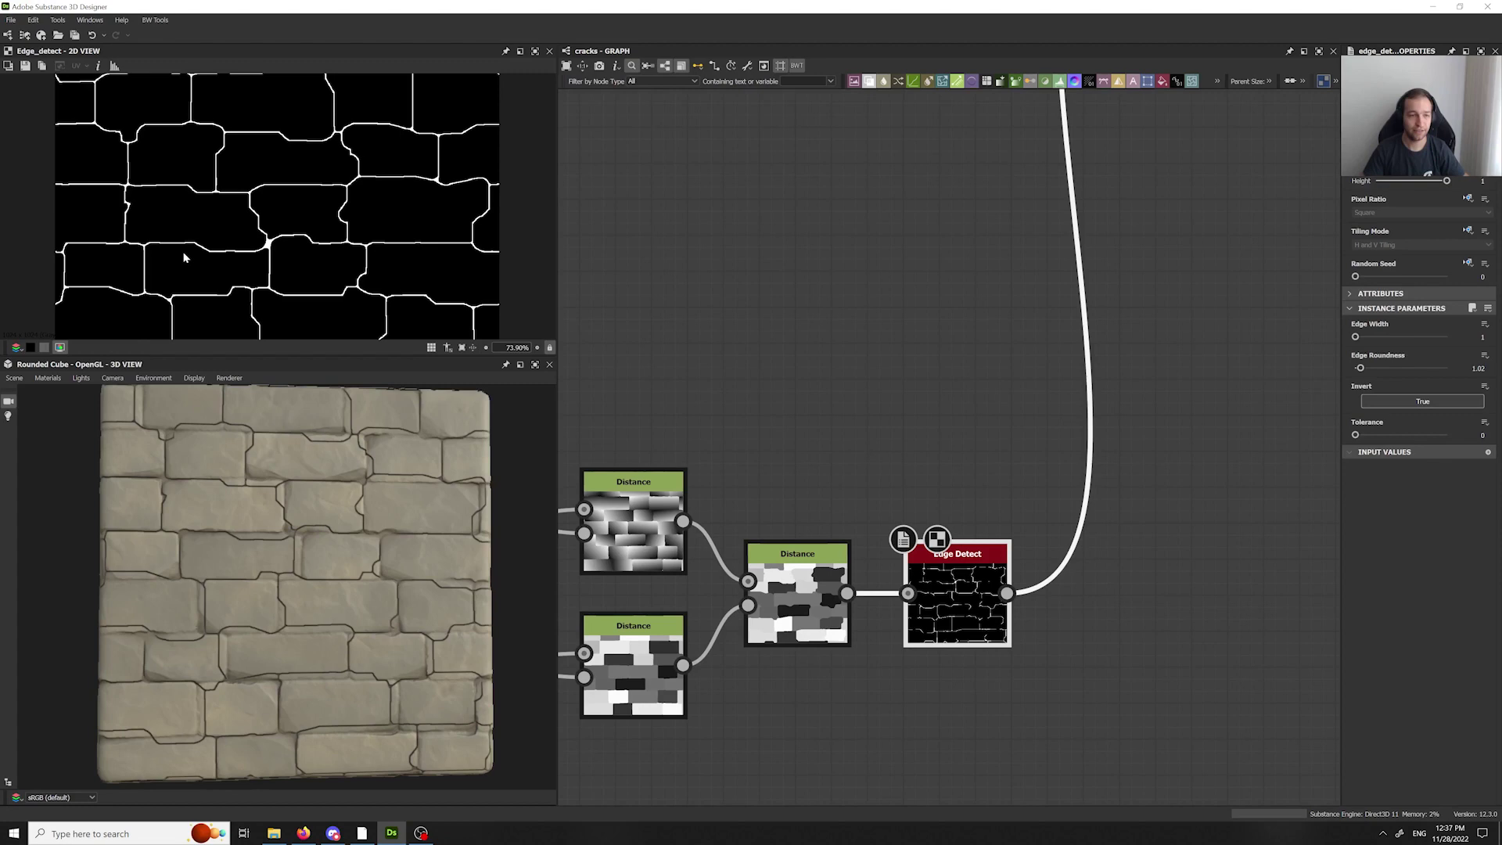
scroll(180, 233, "up", 4)
middle_click_drag(919, 368, 861, 200)
left_click(1069, 503)
key("space")
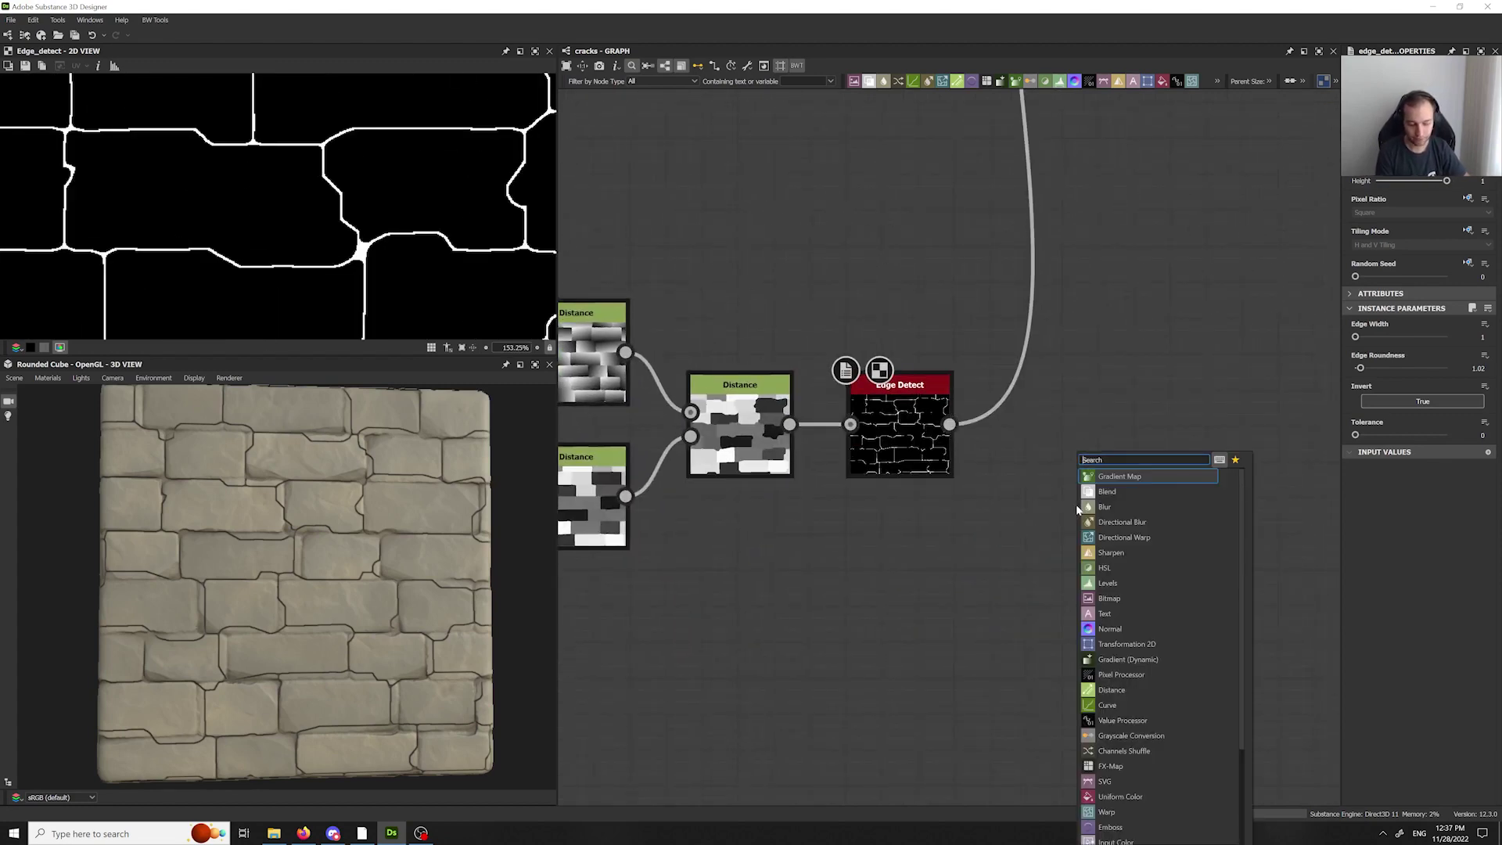
type("inv")
key("Down")
key("Return")
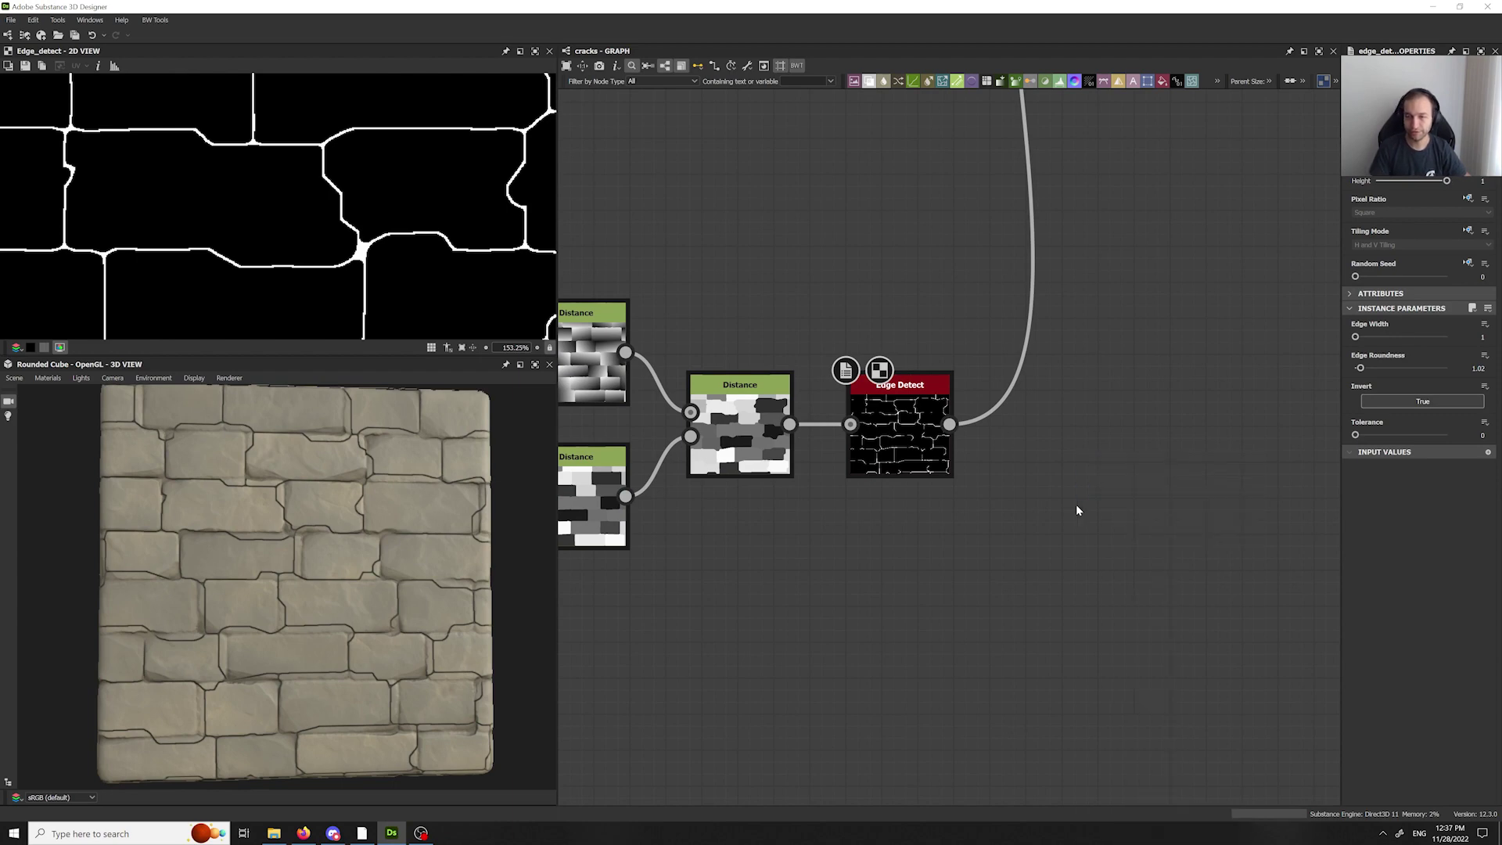
left_click_drag(949, 425, 1102, 441)
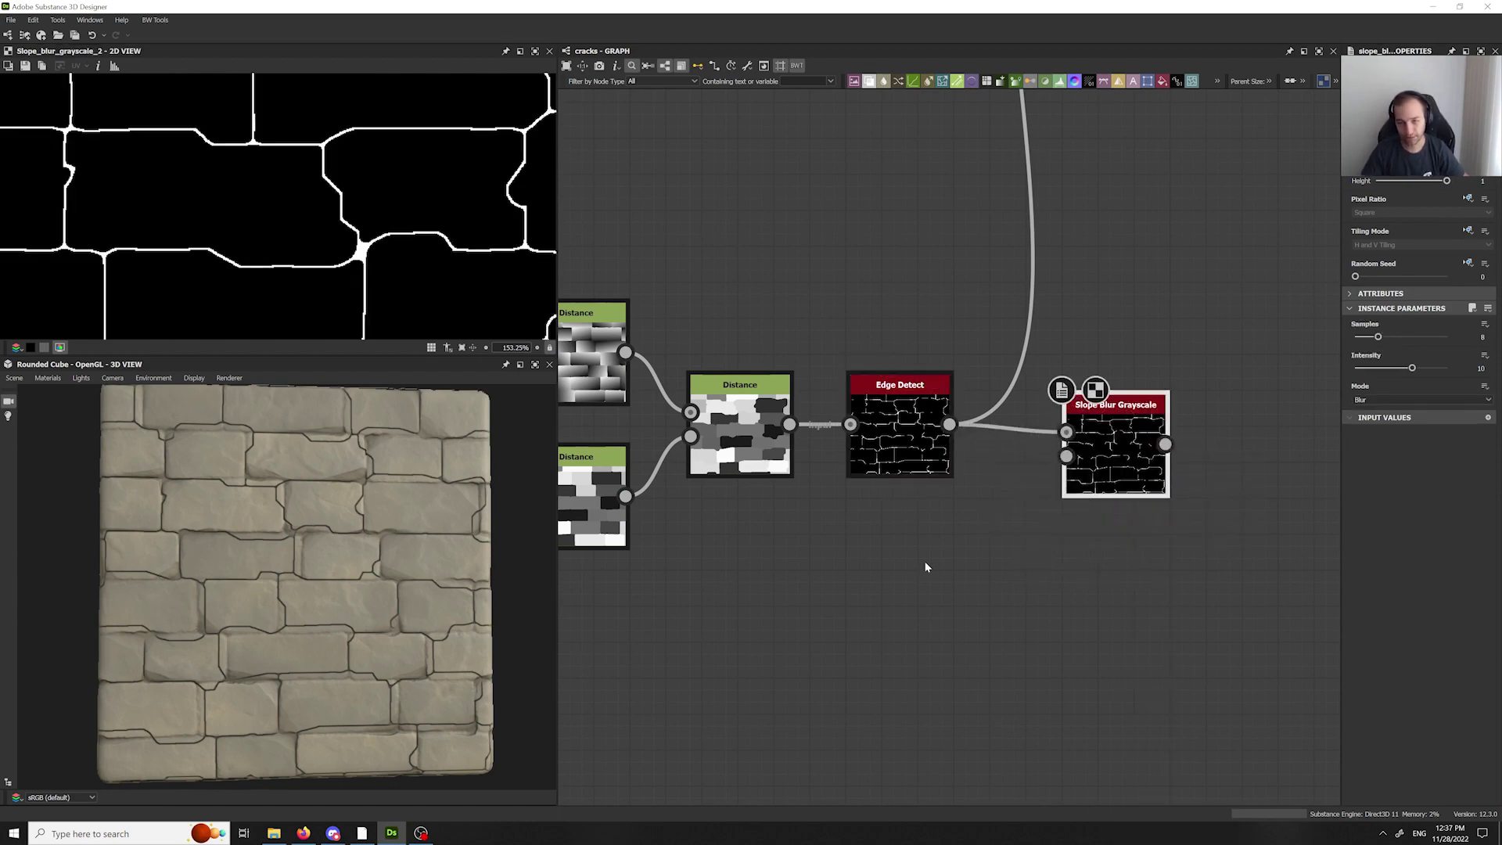
- Add a Clouds 2 node below Edge Detect and connect it to the Slope Blur Grayscale node's slope input
key("space")
type("clo")
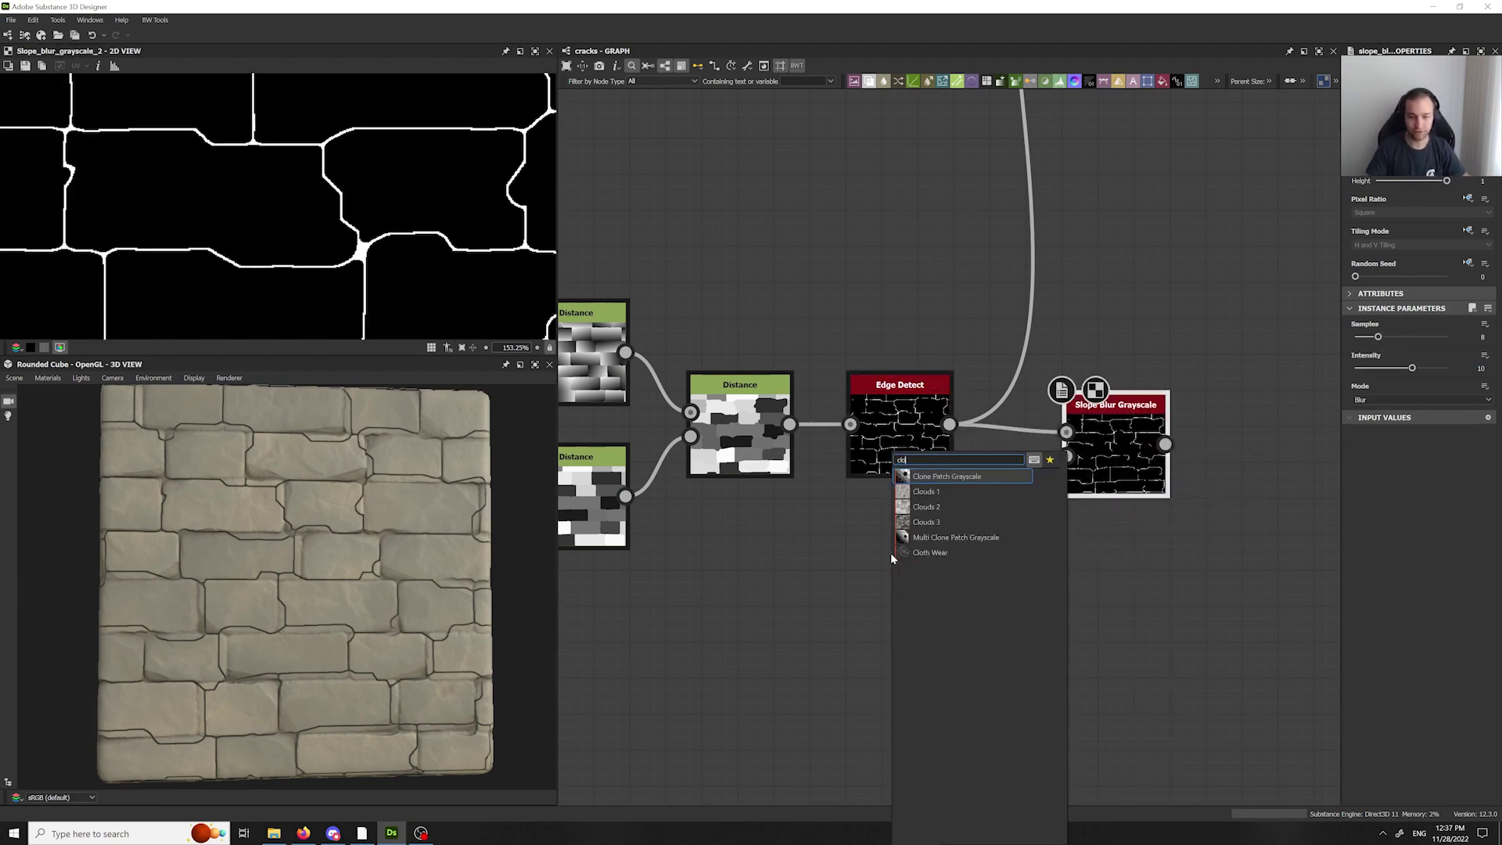
left_click(933, 508)
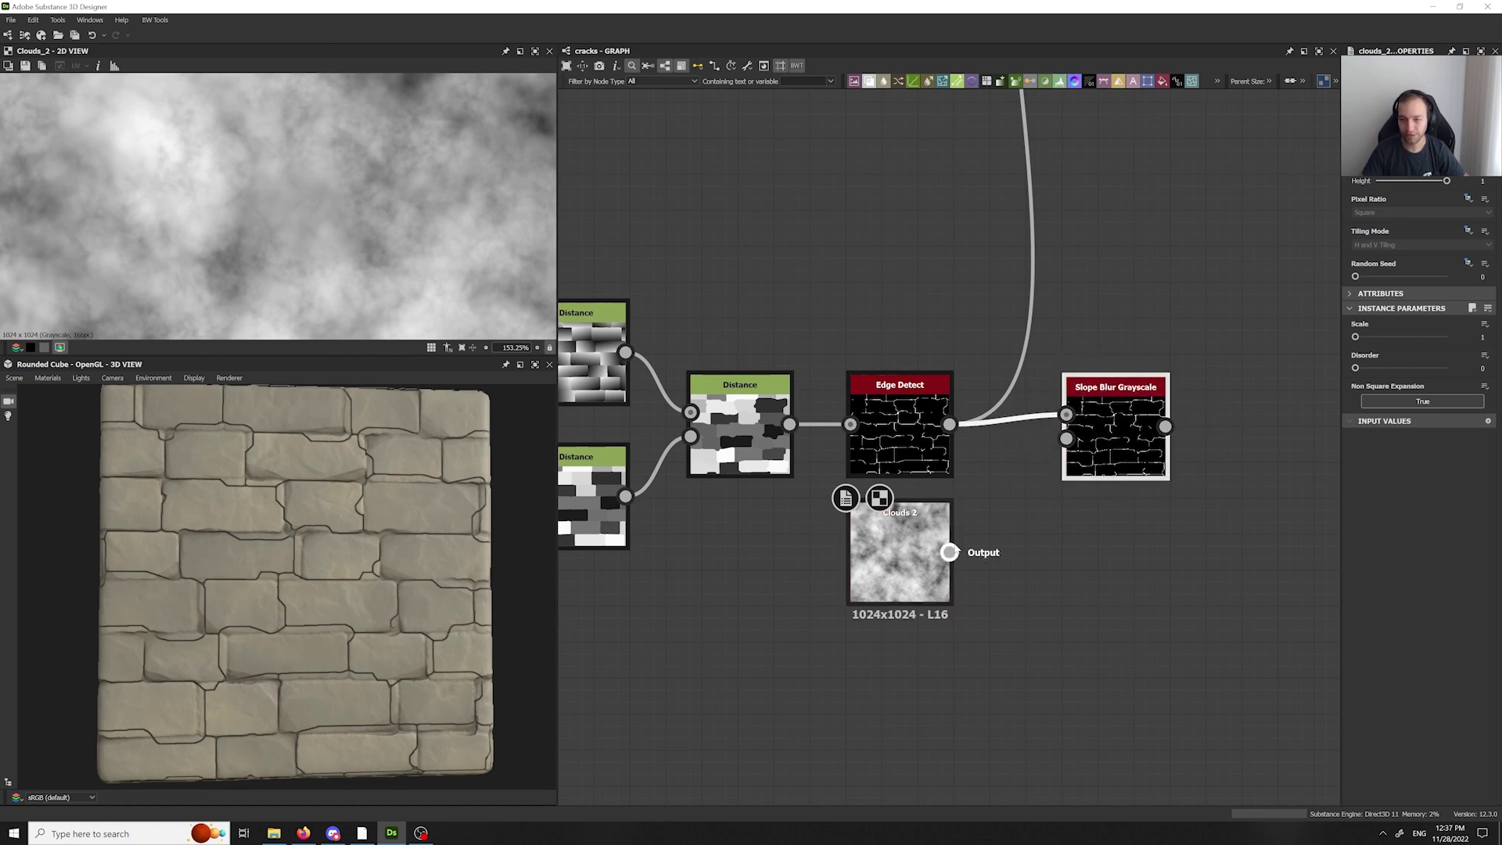
left_click_drag(949, 553, 1066, 438)
- Set the new Slope Blur Grayscale node's Samples to 32 and Intensity to 0.1
left_click(1111, 445)
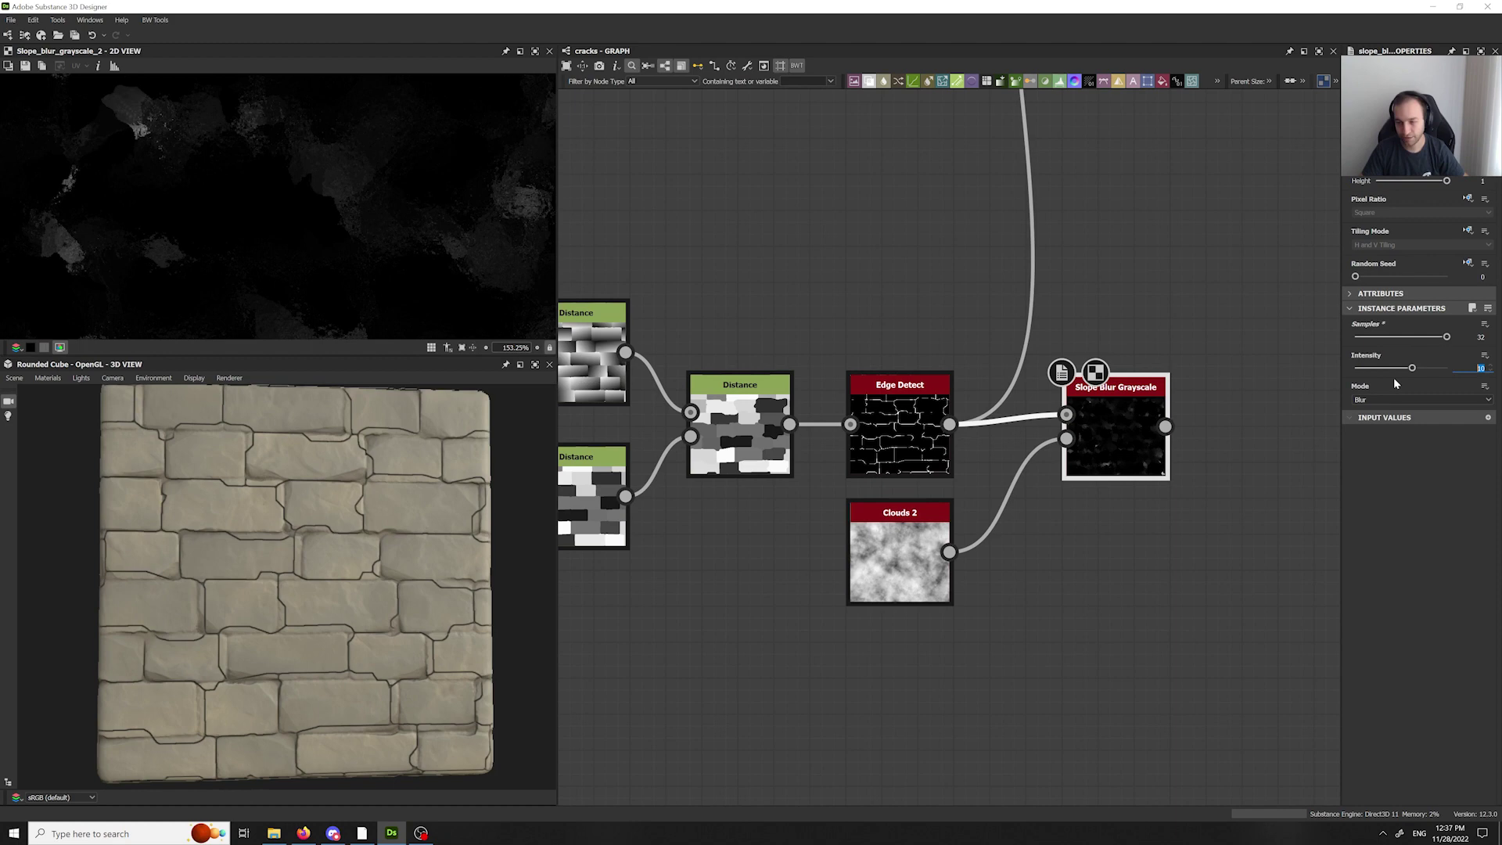
type("0.1")
key("Return")
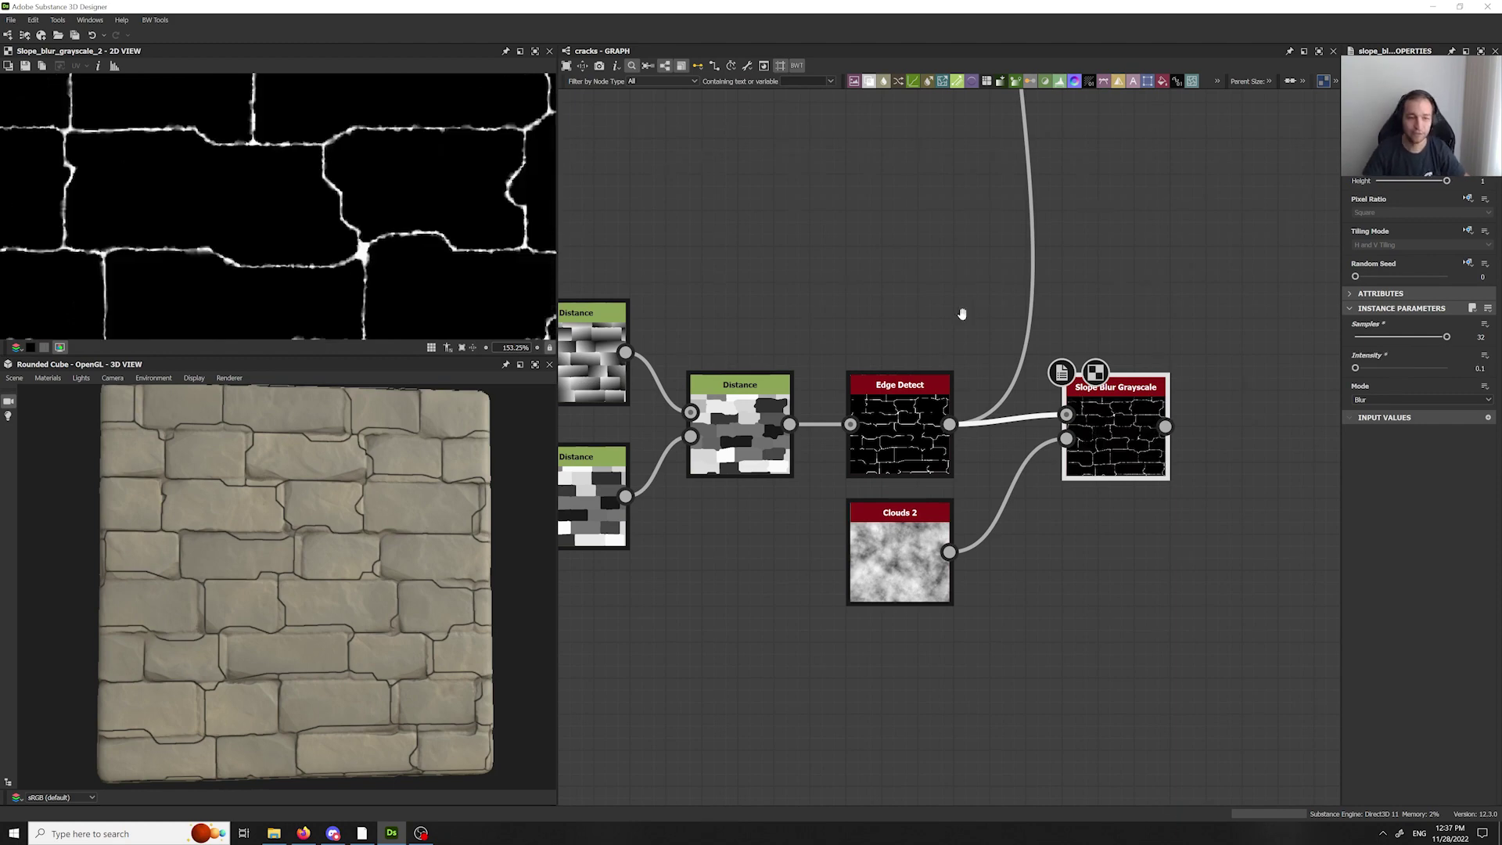
- Connect the Slope Blur Grayscale output to the Subtract Blend's foreground and inspect the cracks up close under rotated lighting
middle_click_drag(963, 314, 889, 503)
scroll(1093, 626, "down", 3)
left_click_drag(1092, 629, 1095, 190)
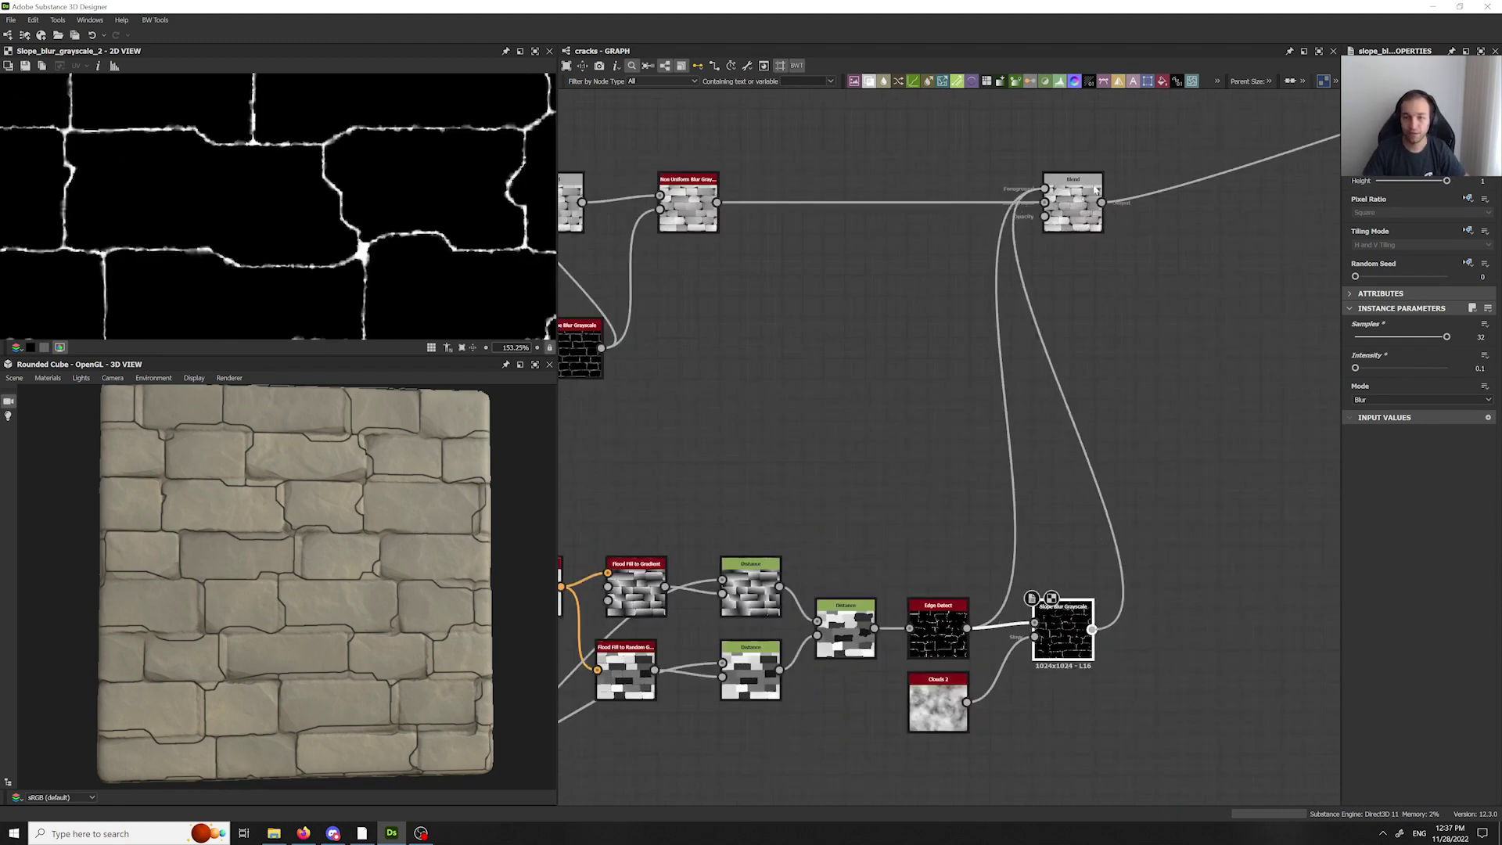
scroll(311, 562, "up", 5)
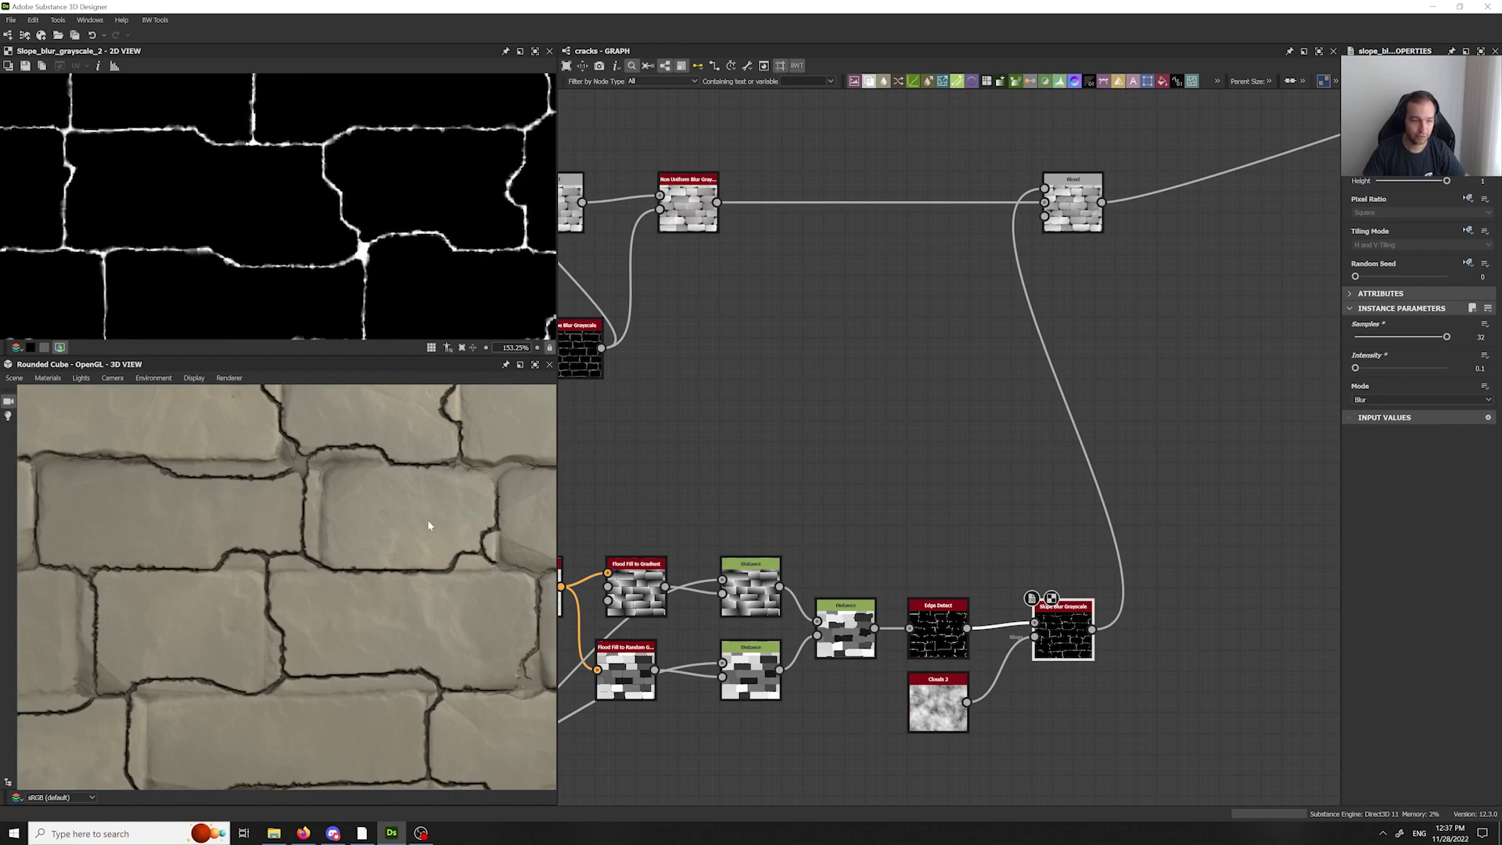
mouse_move(427, 521)
right_mouse_down("ctrl+shift")
mouse_move(365, 520)
mouse_move(423, 516)
right_mouse_up("ctrl+shift")
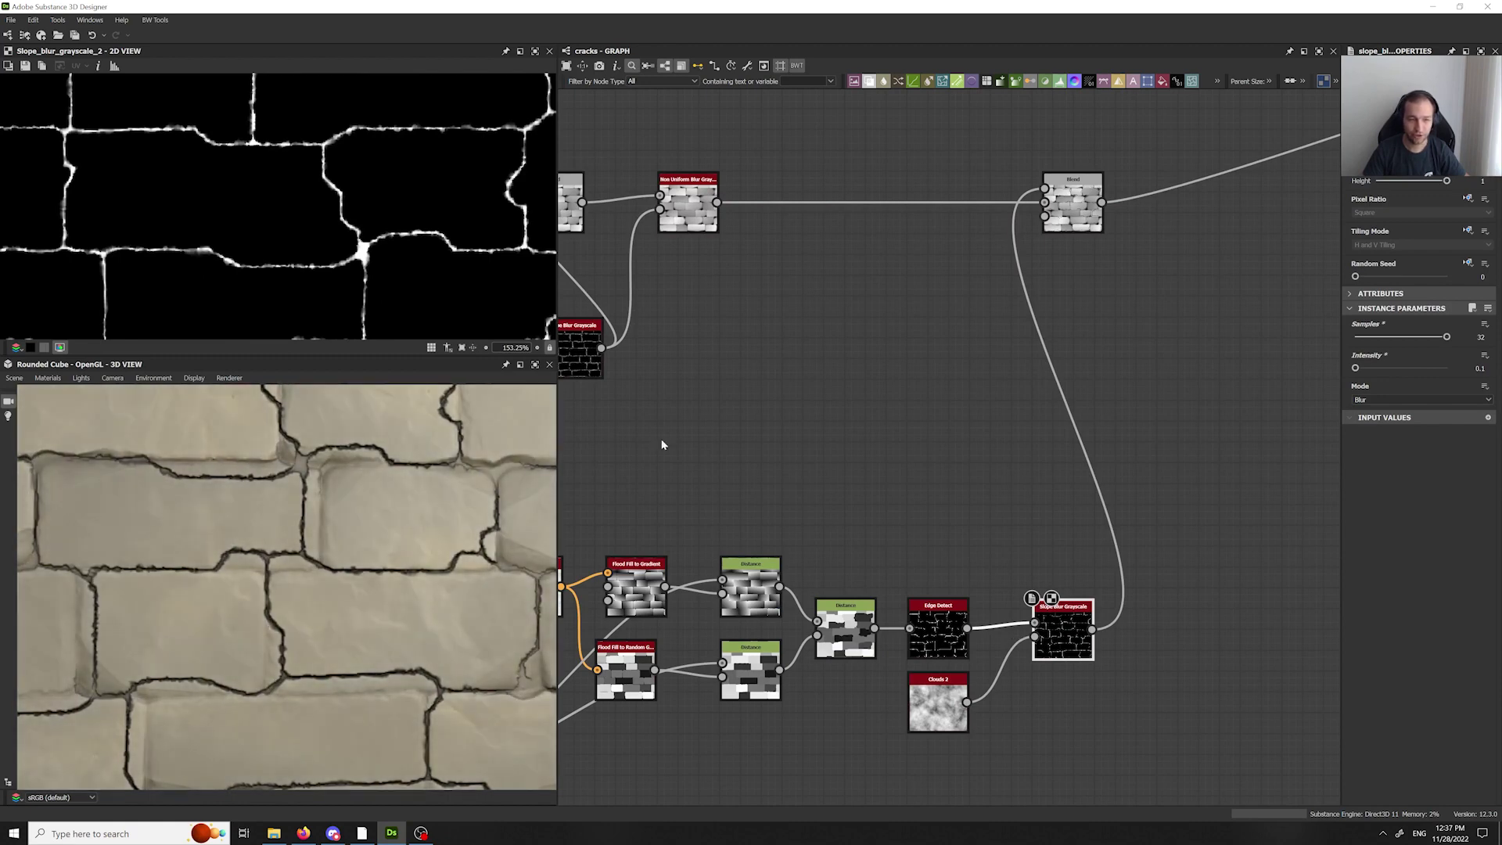
- Try an Opacity of 0.15 on the Subtract Blend node and inspect the bricks in 3D
double_click(1078, 228)
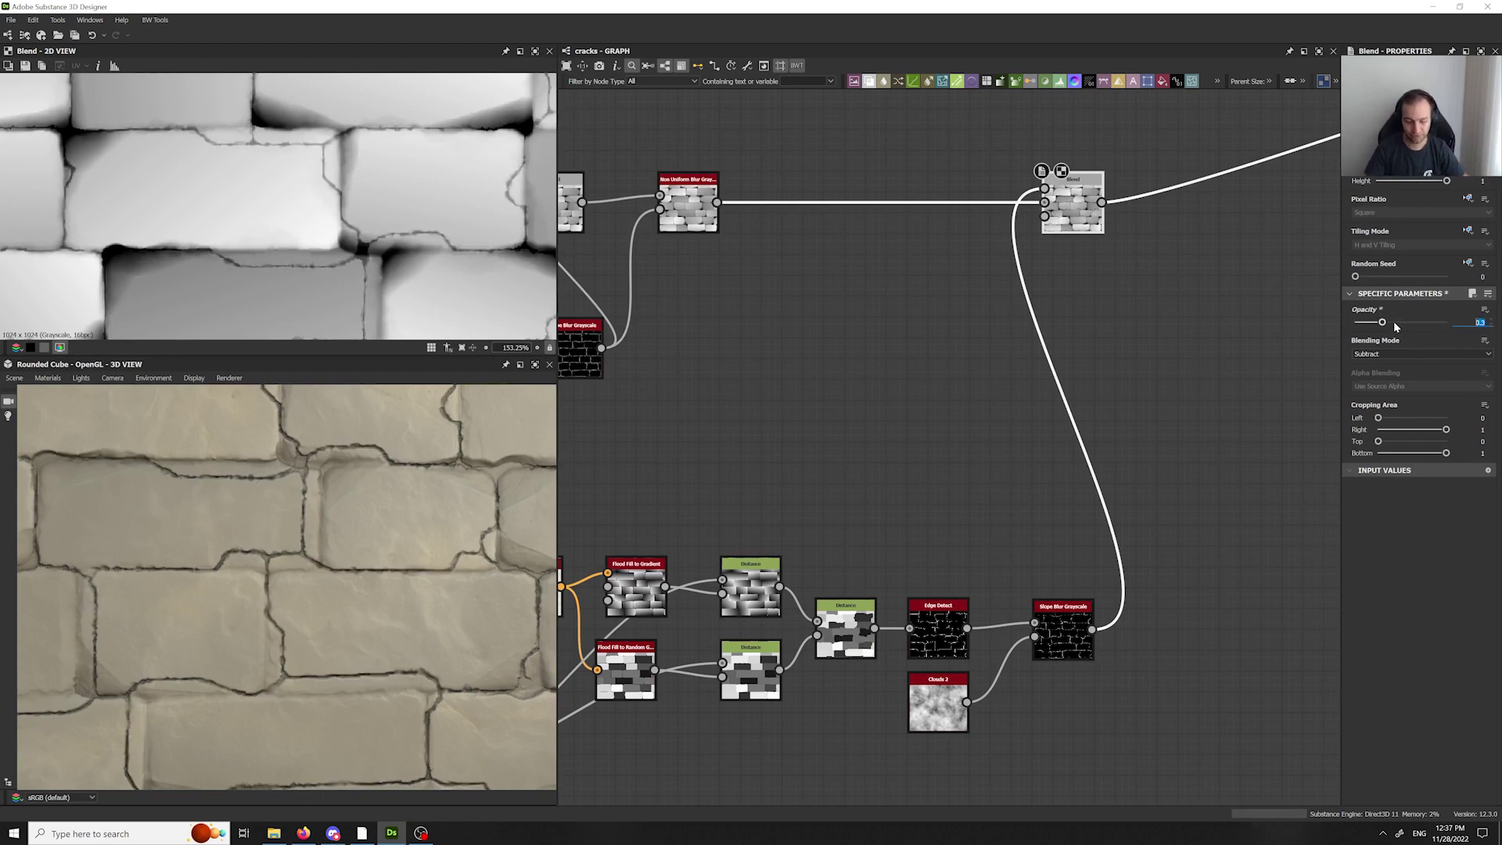
type("0.15")
key("Return")
left_click_drag(467, 580, 557, 564)
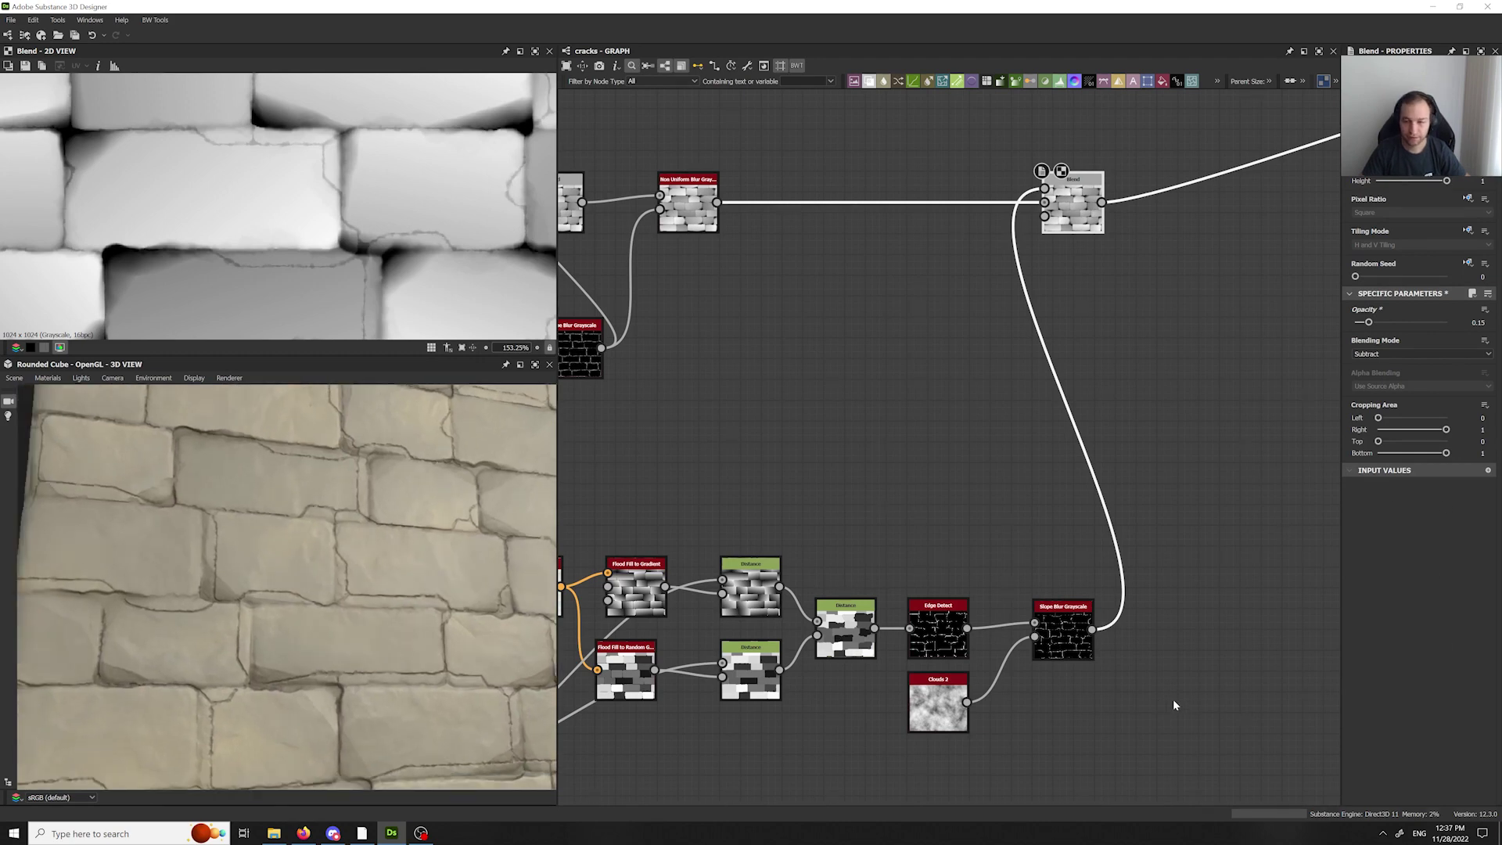
- Set the third Distance node's Maximum Distance to 10 and check the crack shapes across the 3D brick face
middle_click_drag(1172, 698, 1240, 633)
left_click(930, 565)
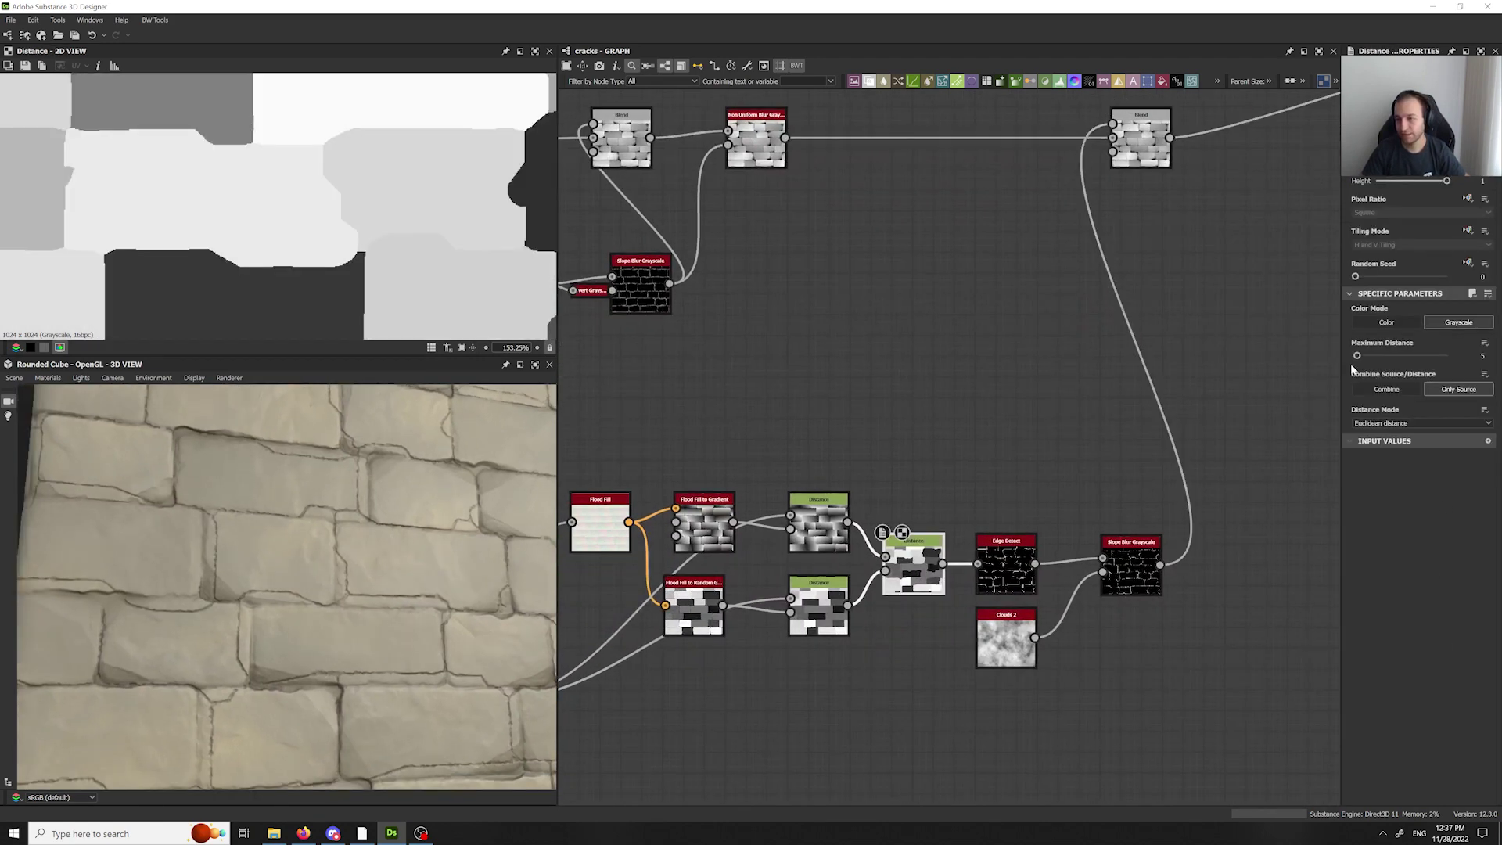
left_click_drag(1357, 355, 1359, 355)
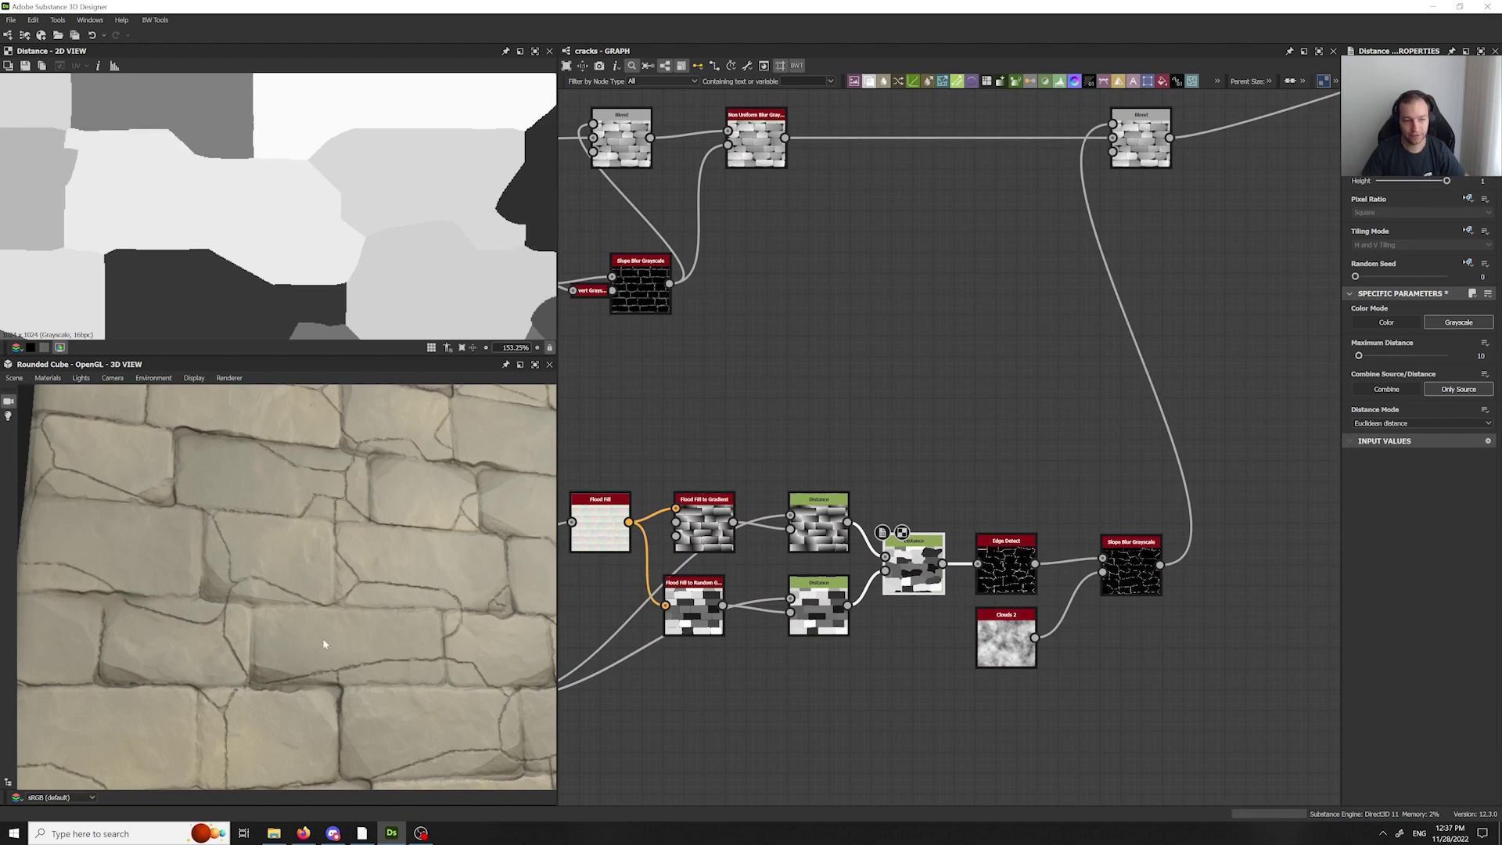
scroll(323, 643, "down", 4)
mouse_move(407, 536)
left_mouse_down()
mouse_move(485, 539)
mouse_move(410, 532)
left_mouse_up()
scroll(410, 532, "up", 1)
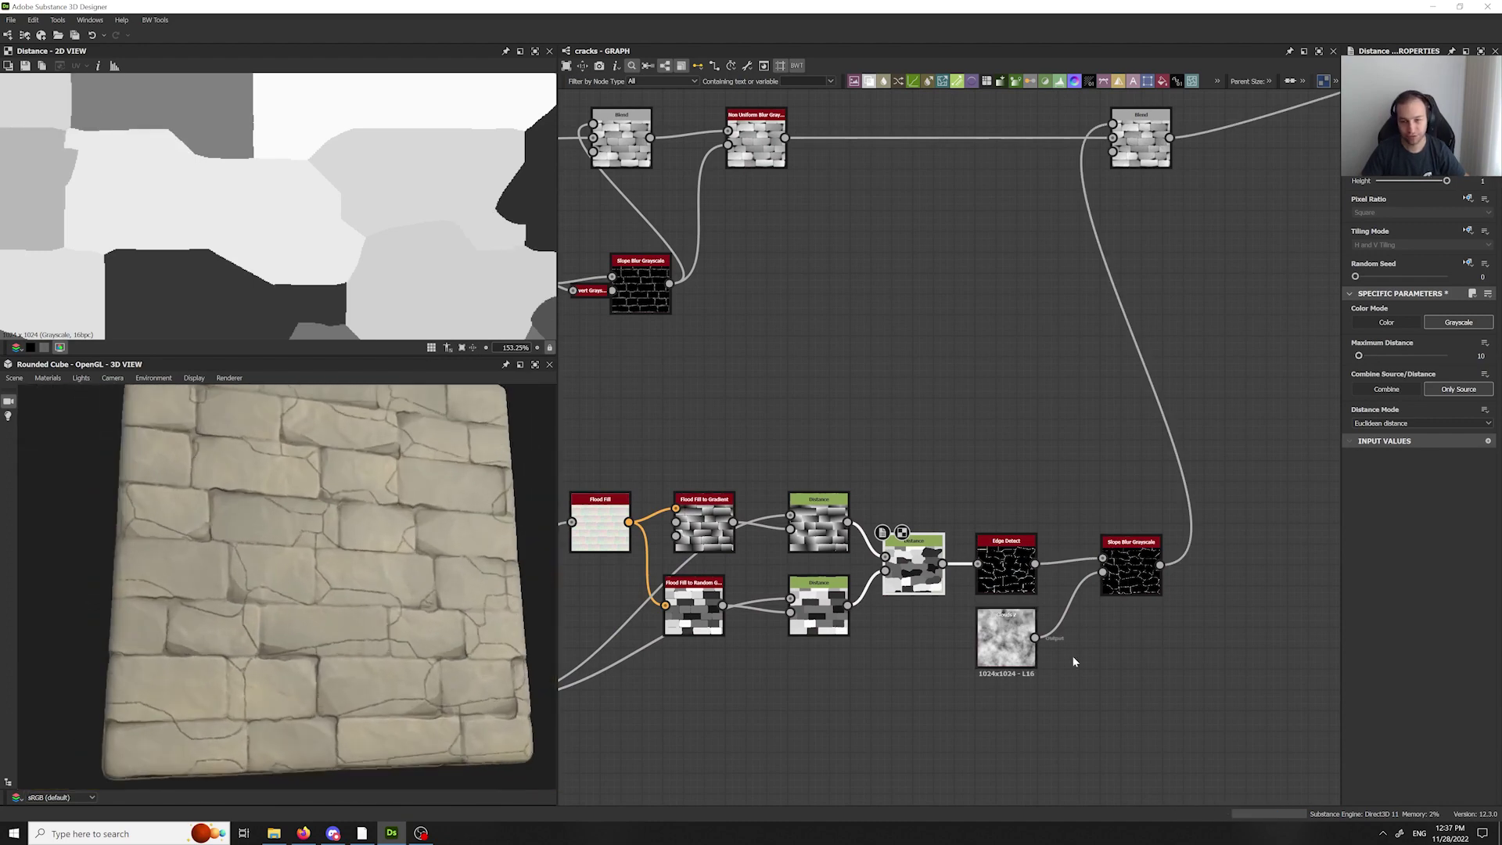
- Set the Intensity of the Slope Blur Grayscale node driven by Clouds 2 to 0.5
scroll(1221, 595, "up", 3)
left_click(1054, 532)
key("space")
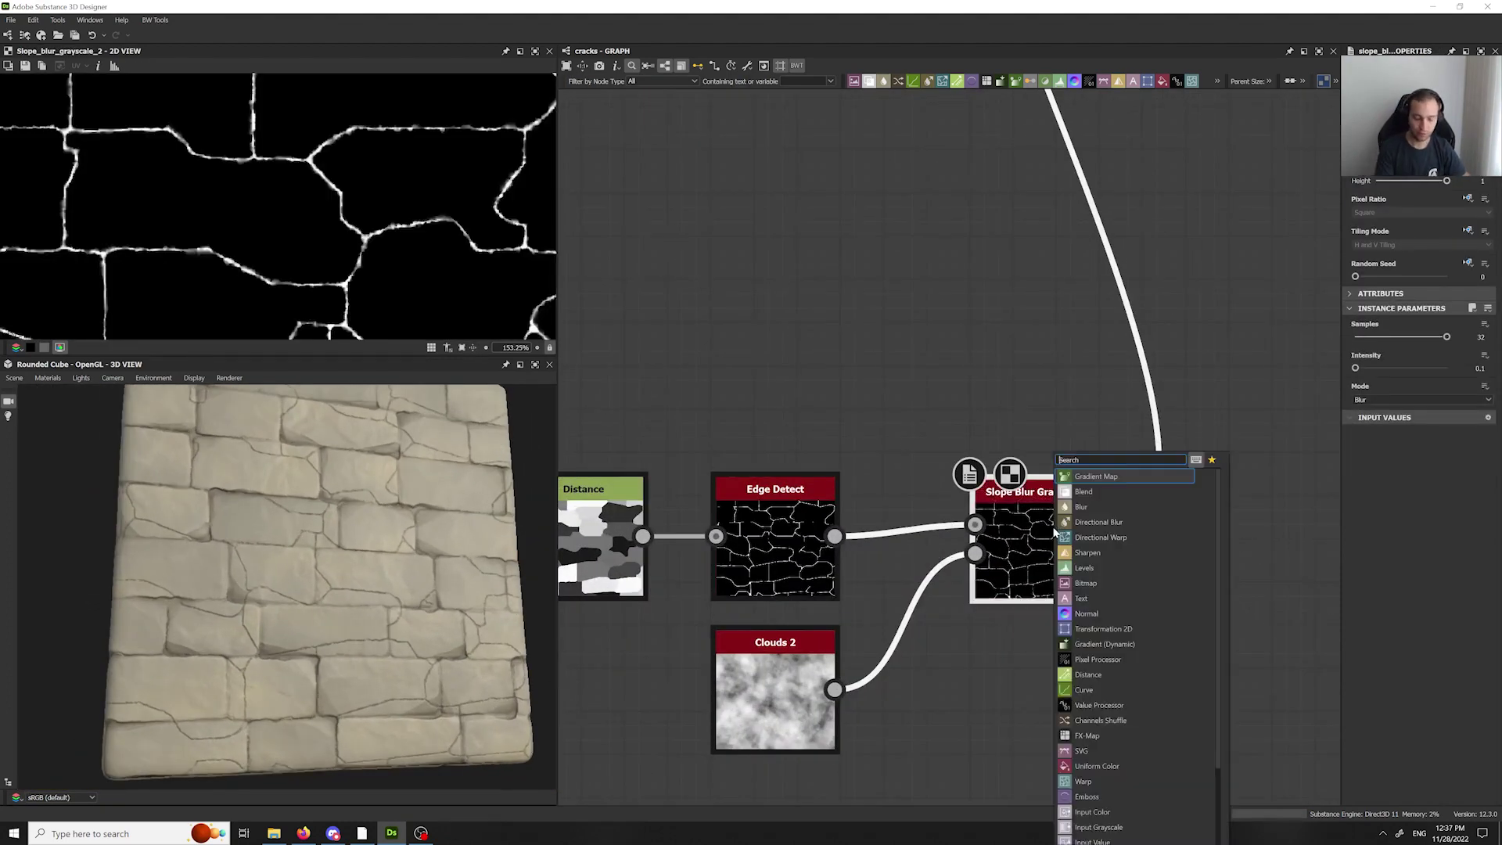
left_click(1034, 449)
middle_click_drag(977, 367, 929, 275)
left_click(991, 468)
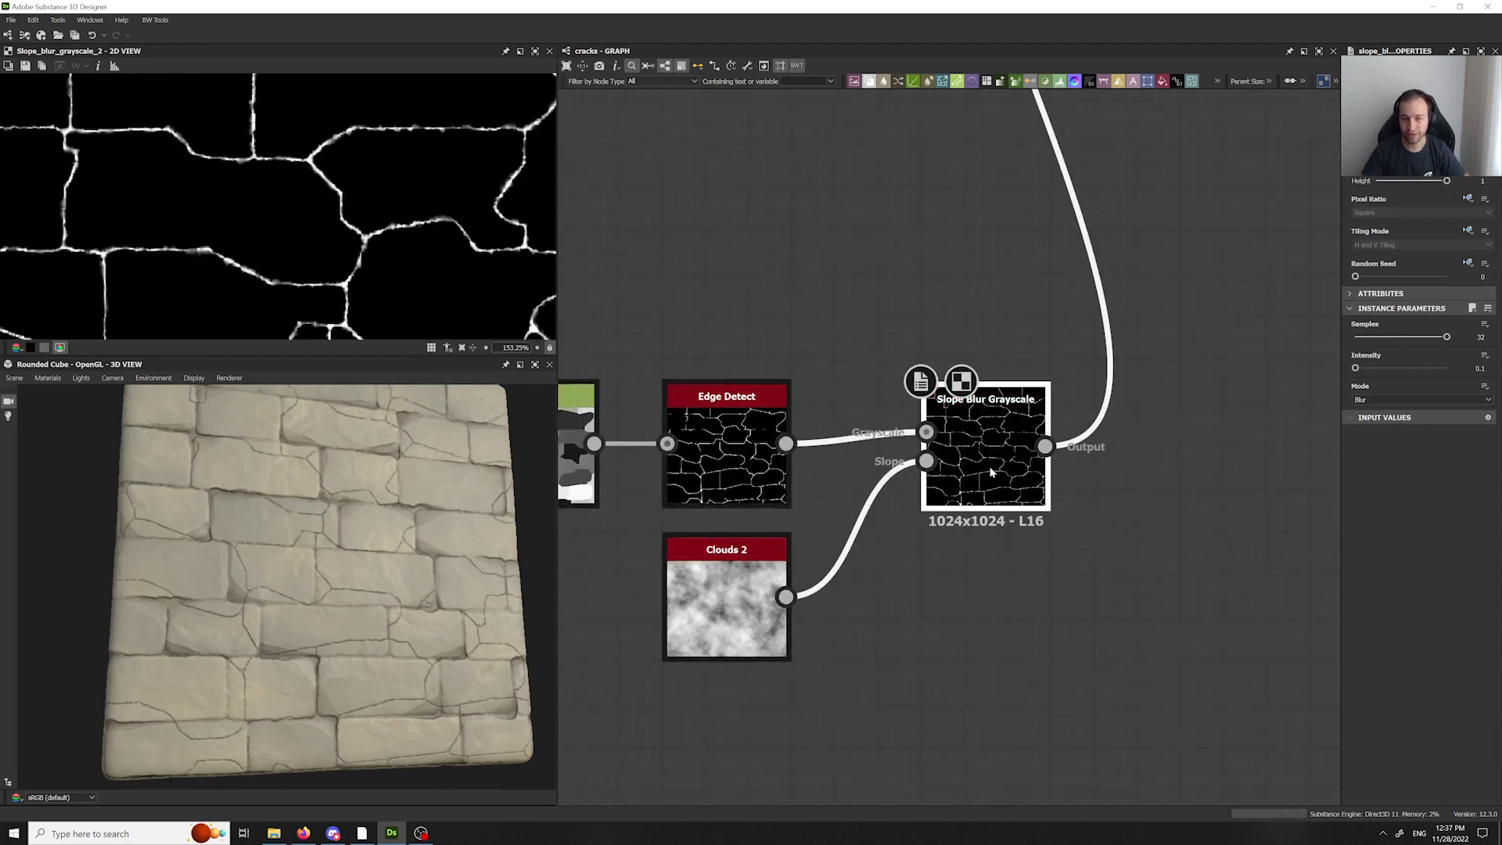
type("0.5")
key("Return")
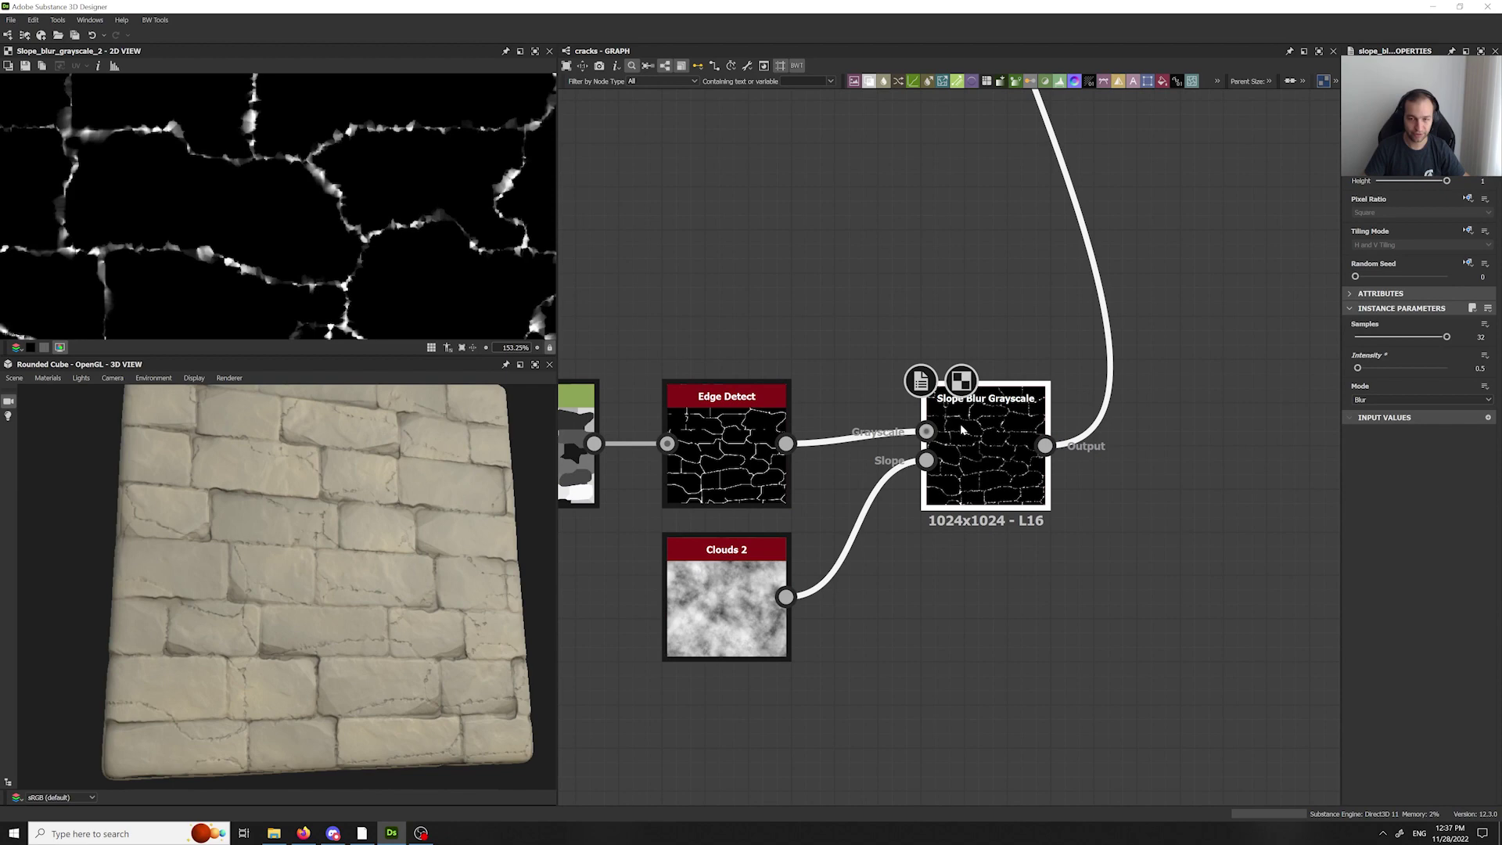
- Duplicate the Slope Blur Grayscale node after the original and feed the original's output into both inputs of the copy
key("ctrl+d")
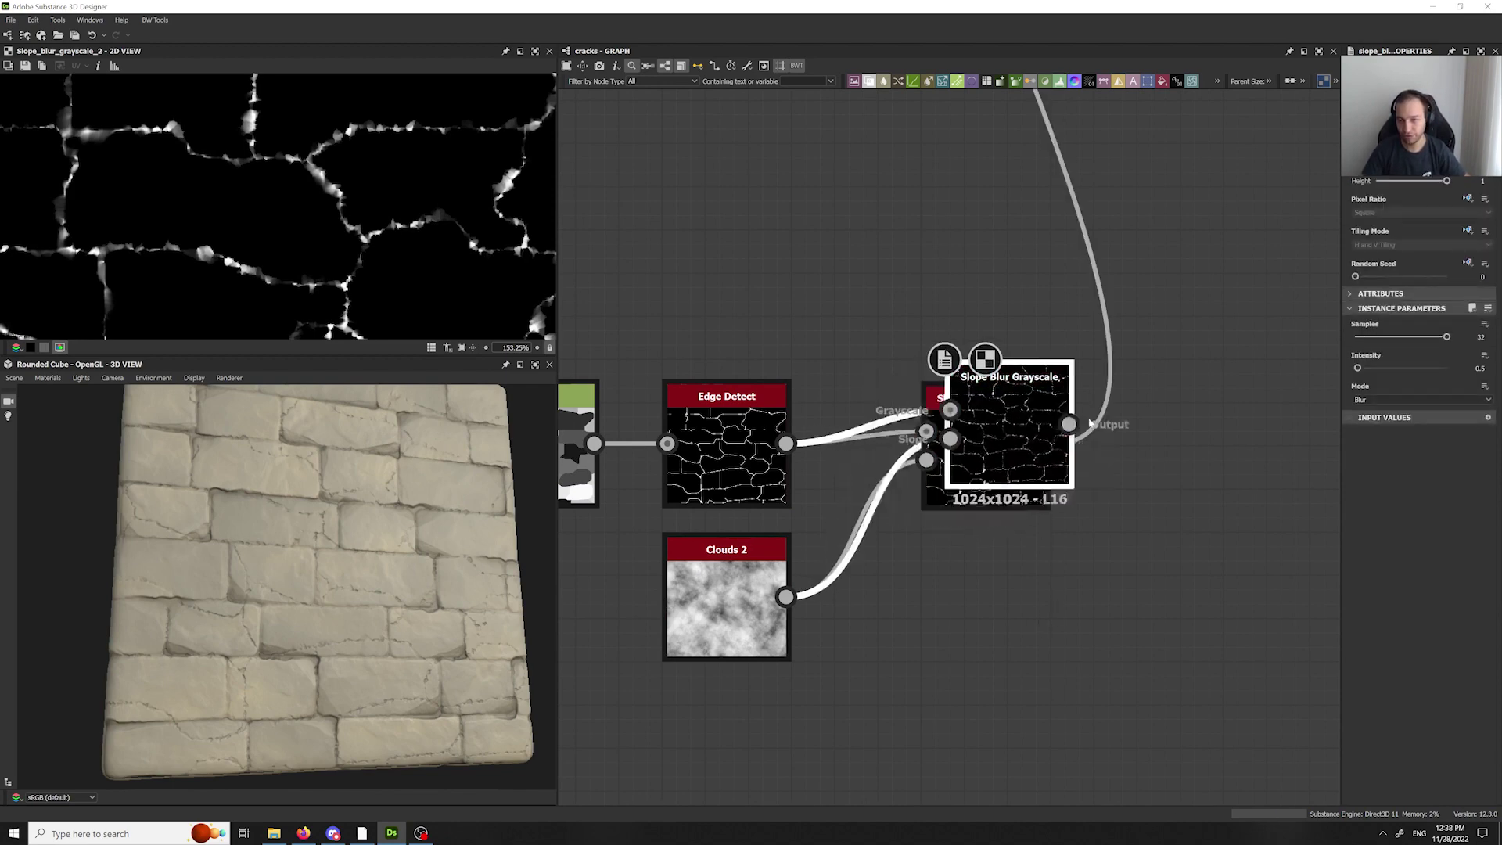
left_click_drag(1041, 438, 1166, 430)
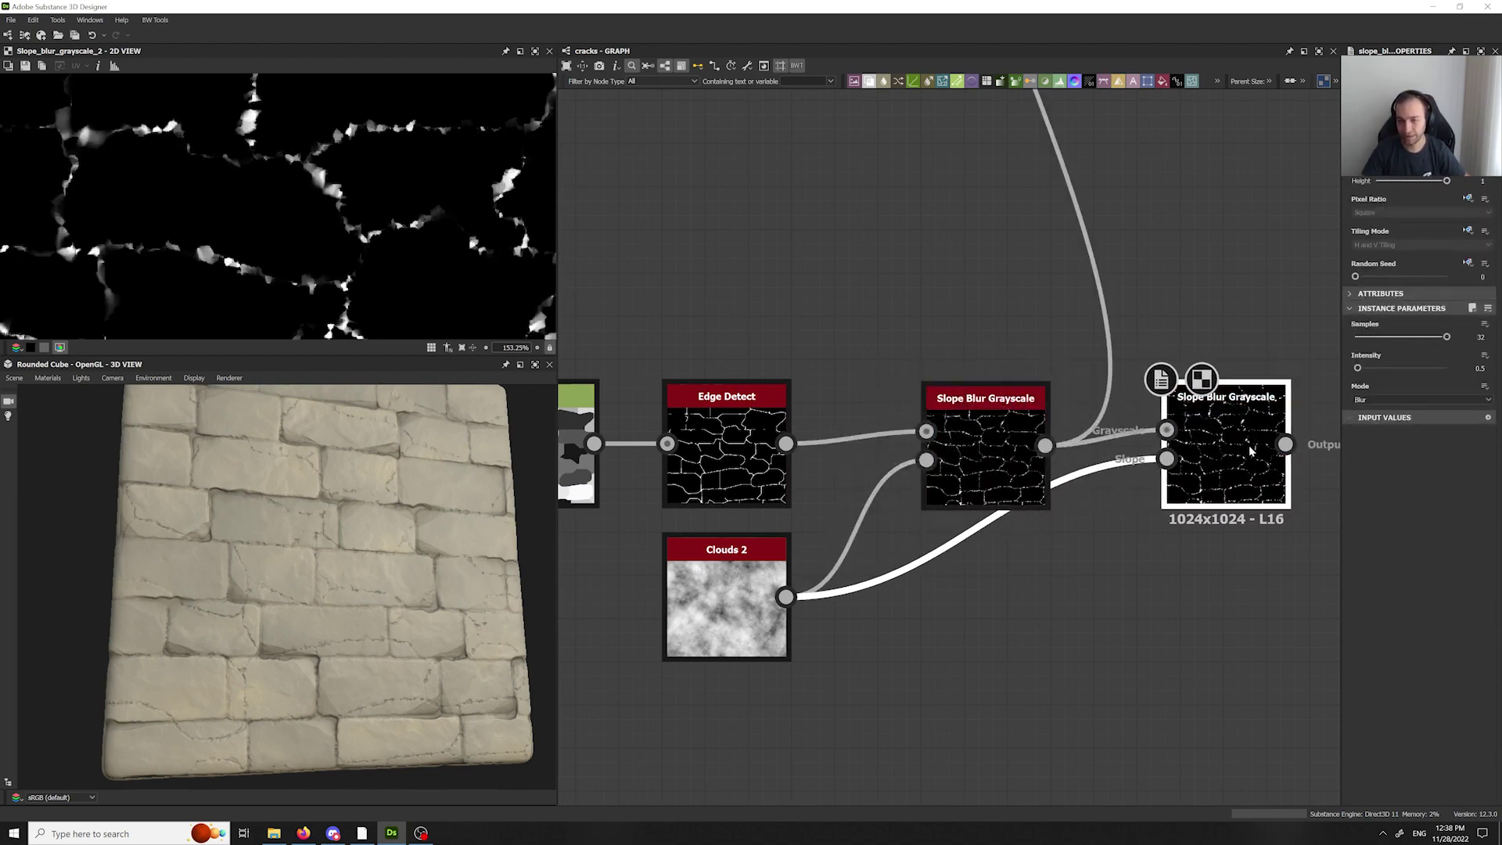
middle_click_drag(1012, 548, 812, 485)
left_click_drag(849, 383, 986, 410)
left_click_drag(1063, 436, 1212, 417)
- Insert an Invert Grayscale node on the link into the second Slope Blur Grayscale node's slope input
left_click(1080, 381)
key("space")
type("inv")
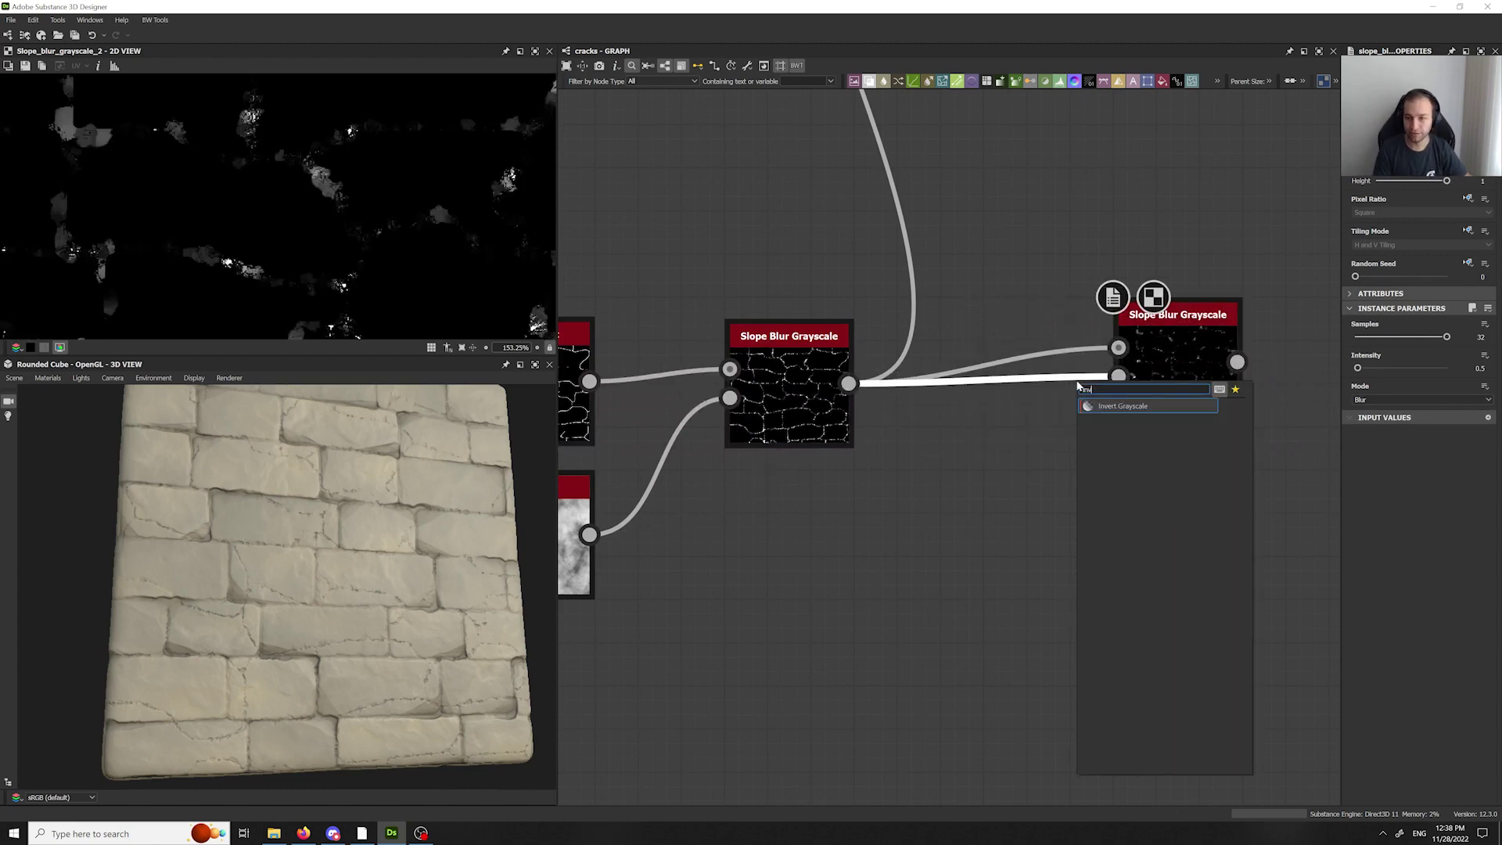
key("Return")
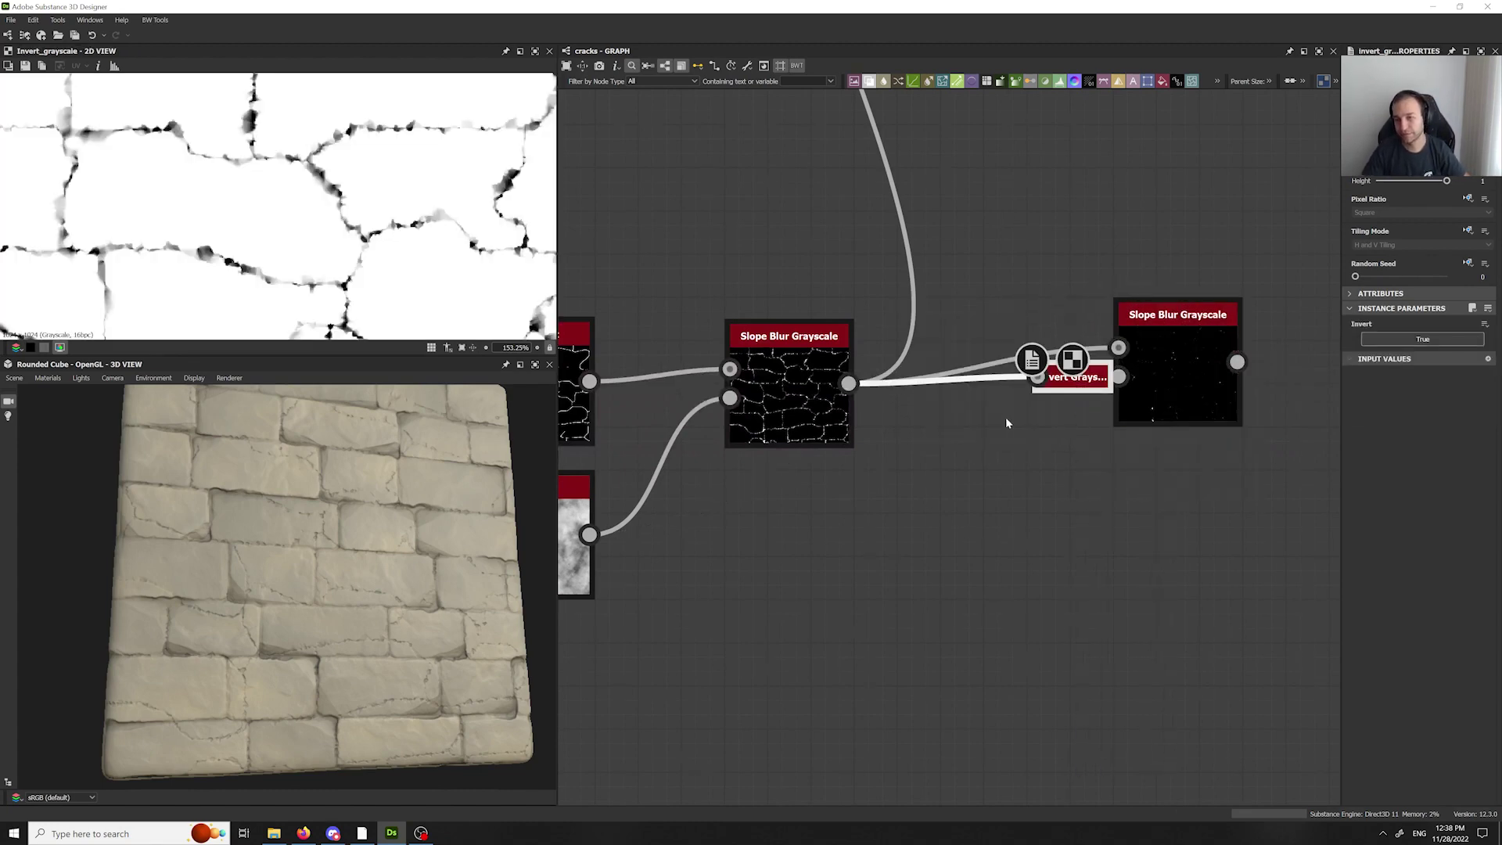
- Insert a Blur node ahead of the Invert Grayscale node and set its Intensity to 0.4
left_click_drag(1006, 419, 1004, 379)
key("space")
type("blur")
key("Return")
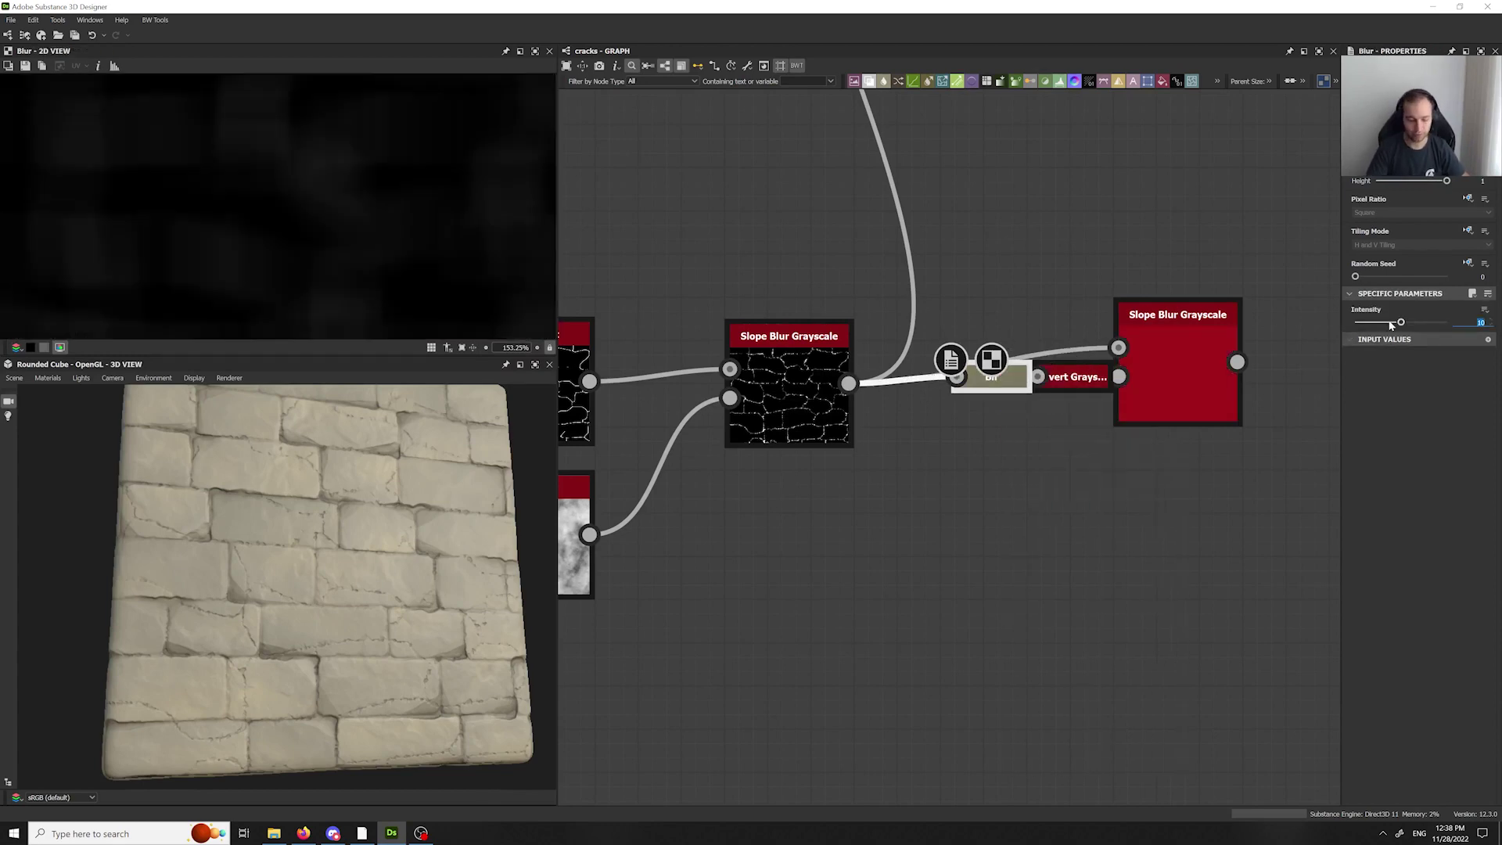
type("0.4")
key("Return")
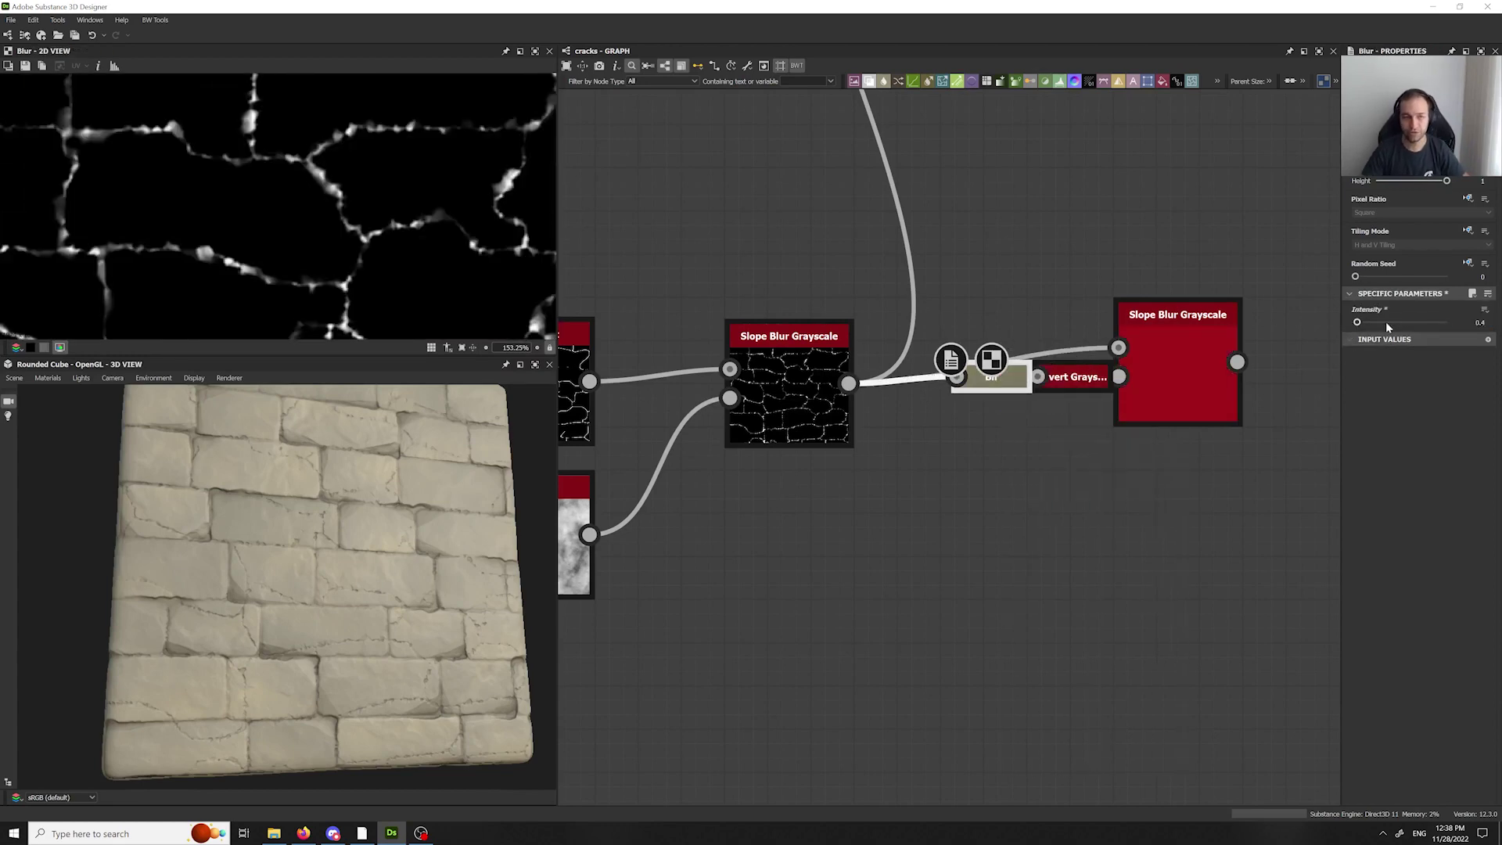
- Try an Intensity of 0.05 on the second Slope Blur Grayscale node
left_click(1142, 371)
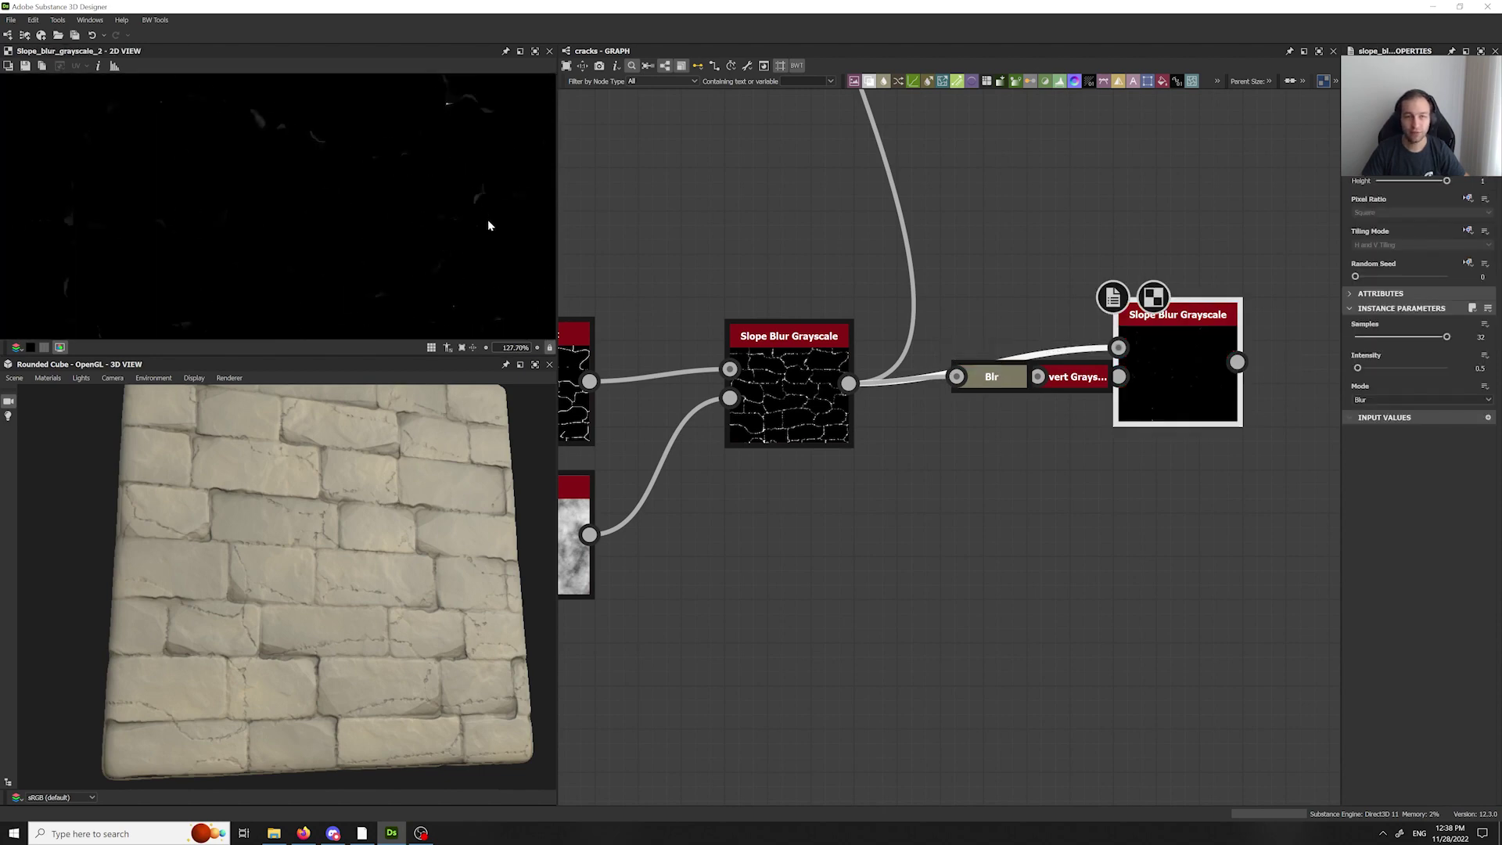
left_click(1393, 363)
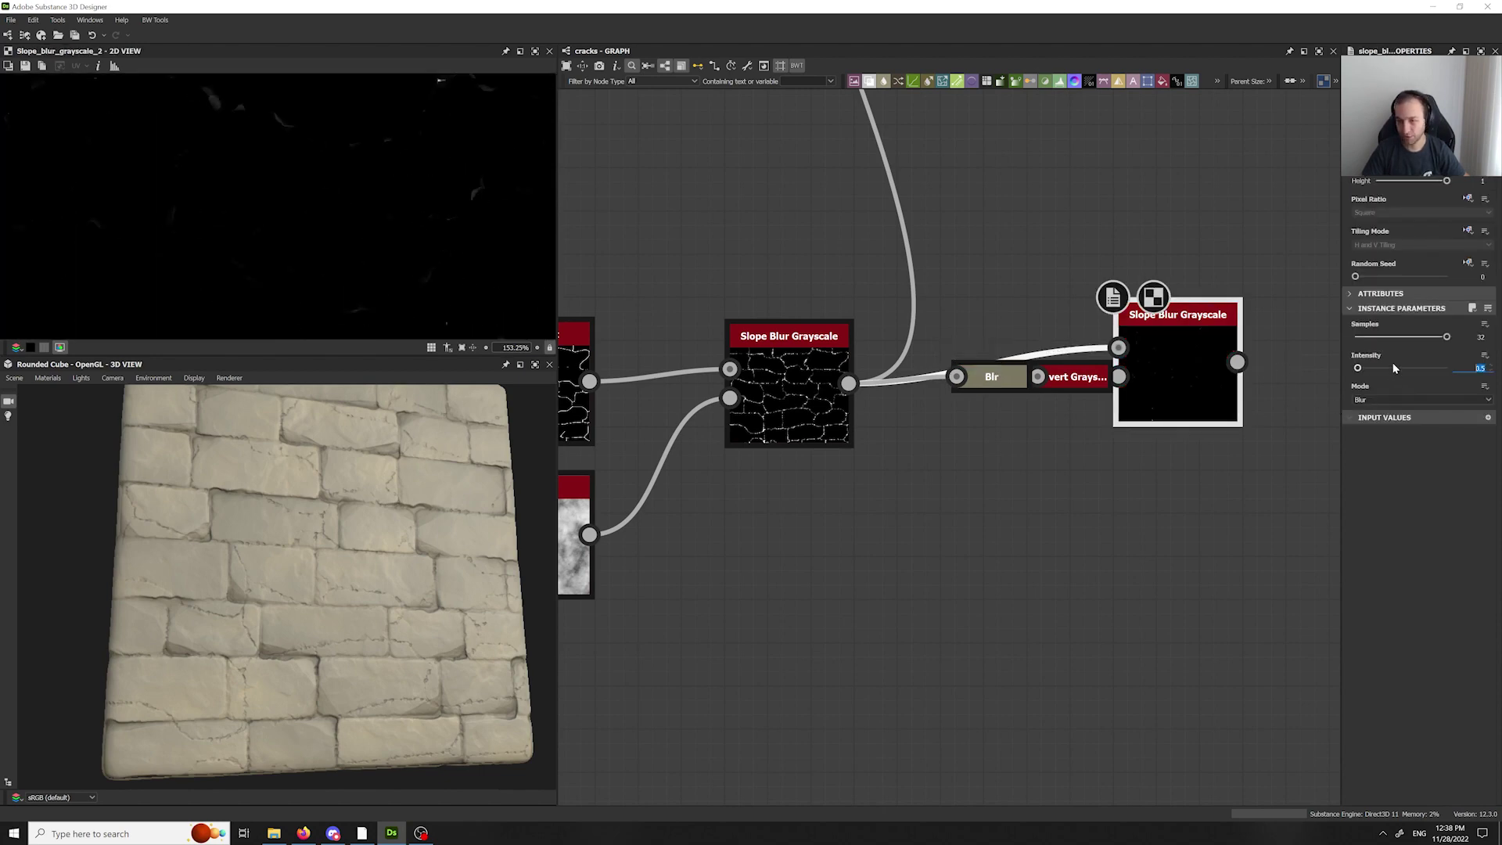
type(".0")
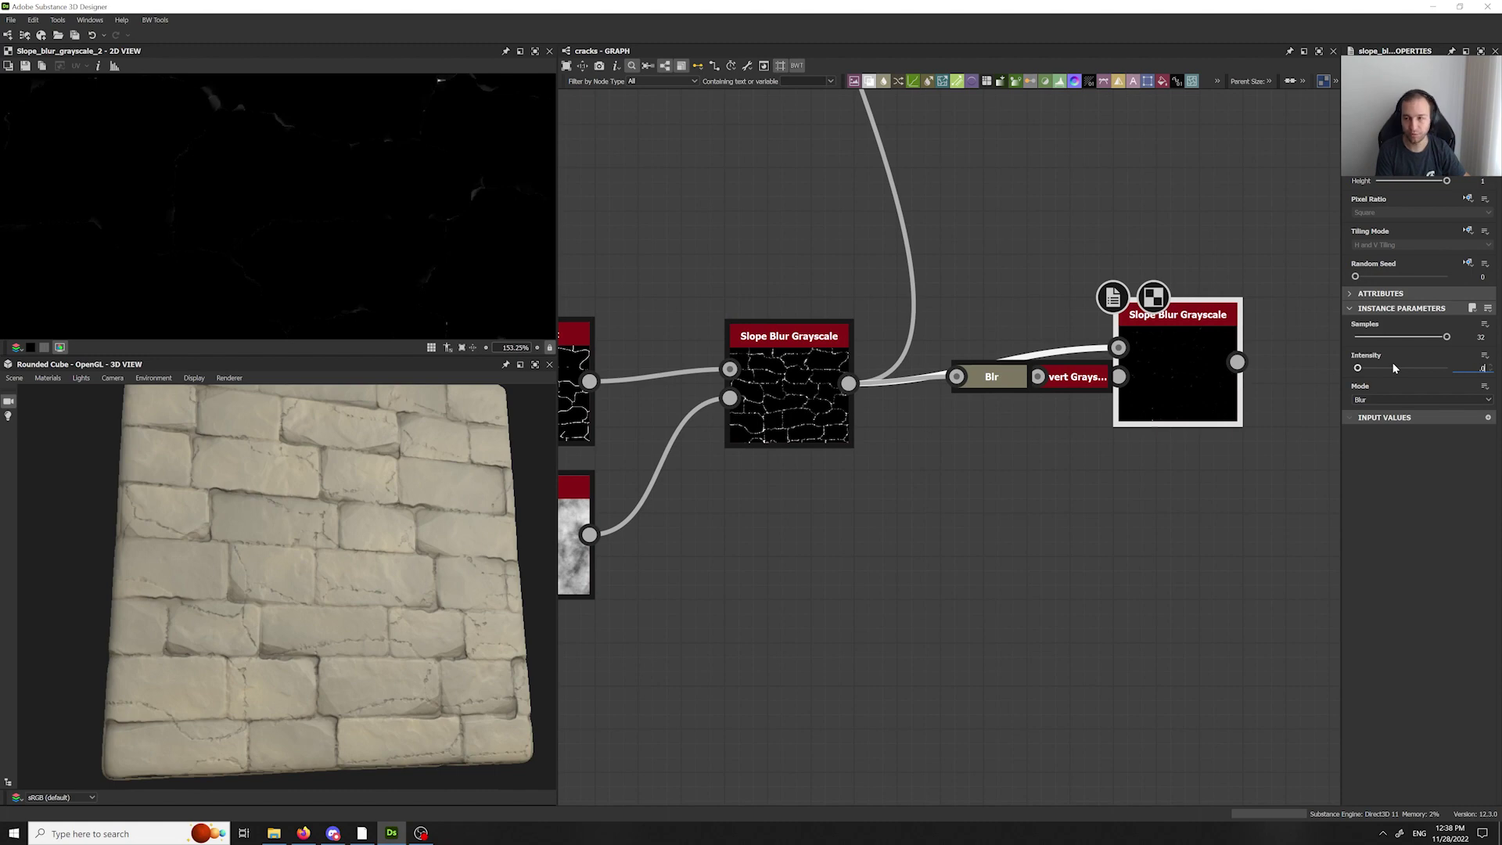
type("5")
key("Return")
- Connect the second Slope Blur Grayscale node to the Subtract Blend's foreground and set its Intensity to 0.02
middle_click_drag(1026, 307, 986, 432)
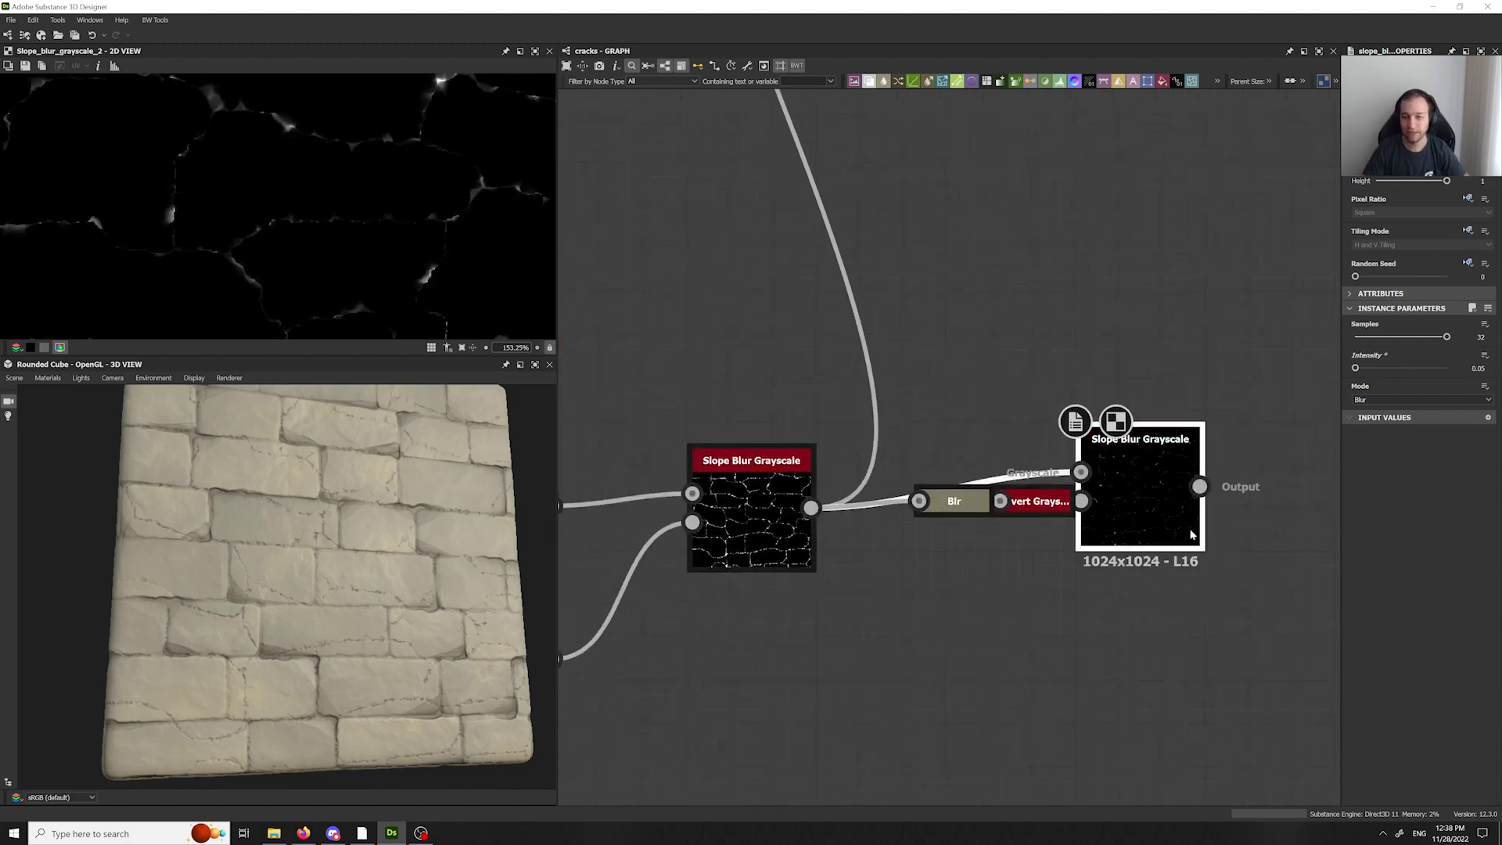
scroll(1191, 535, "down", 5)
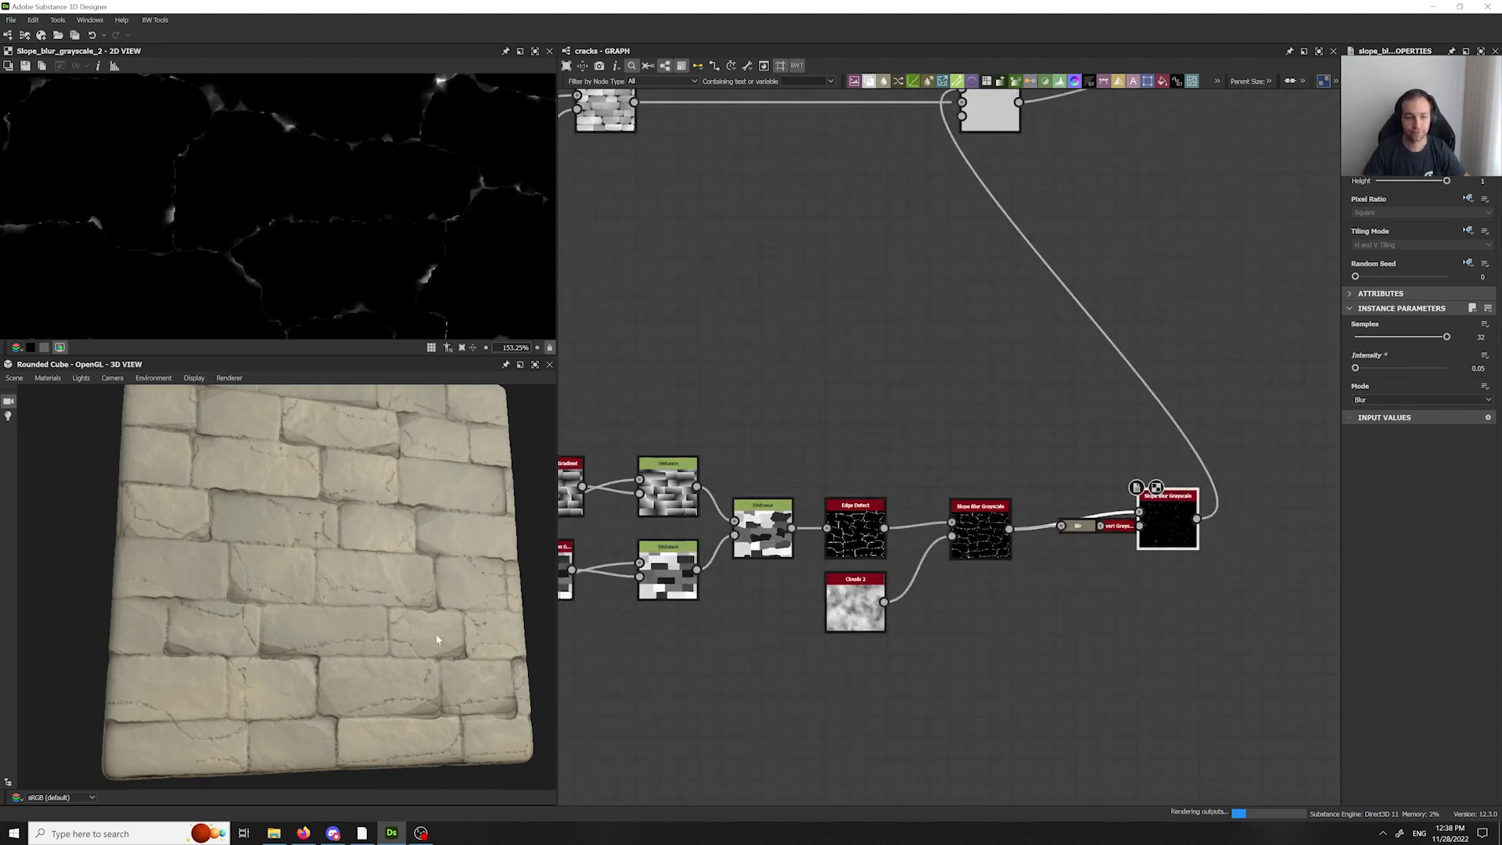
scroll(437, 640, "up", 6)
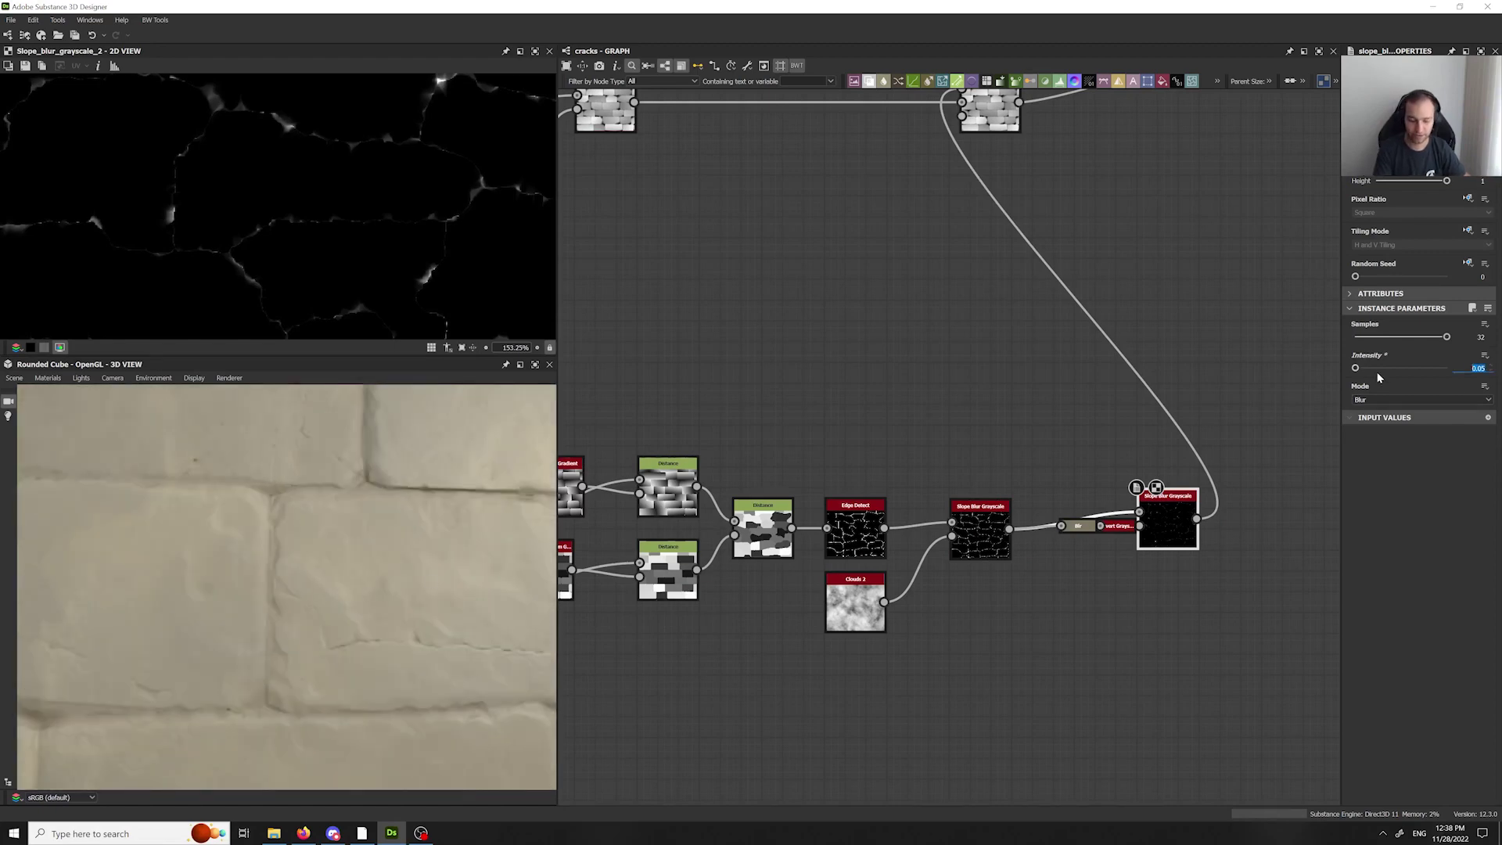
key("BackSpace")
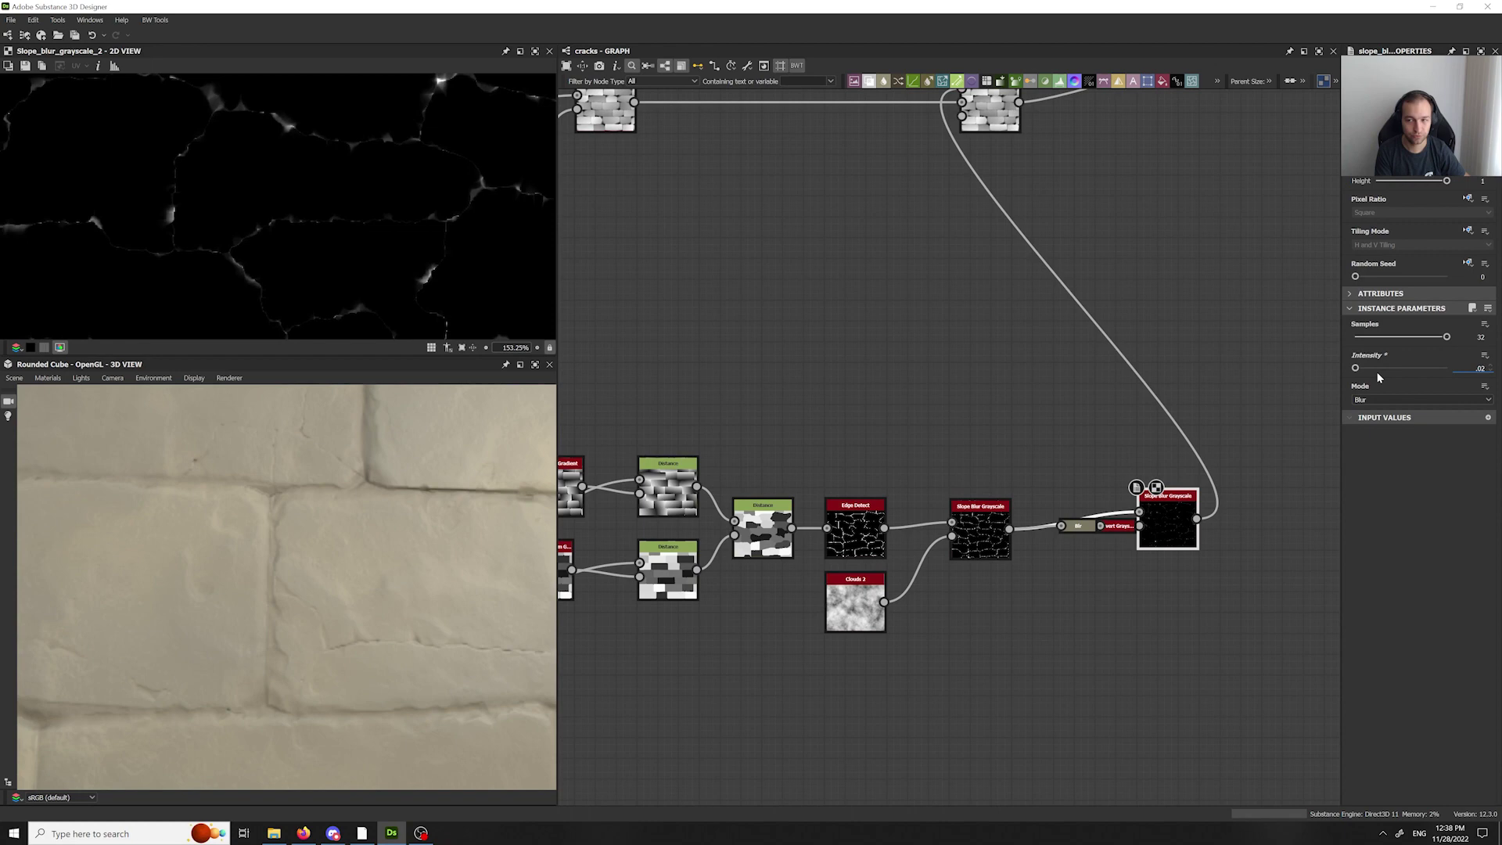
key("Return")
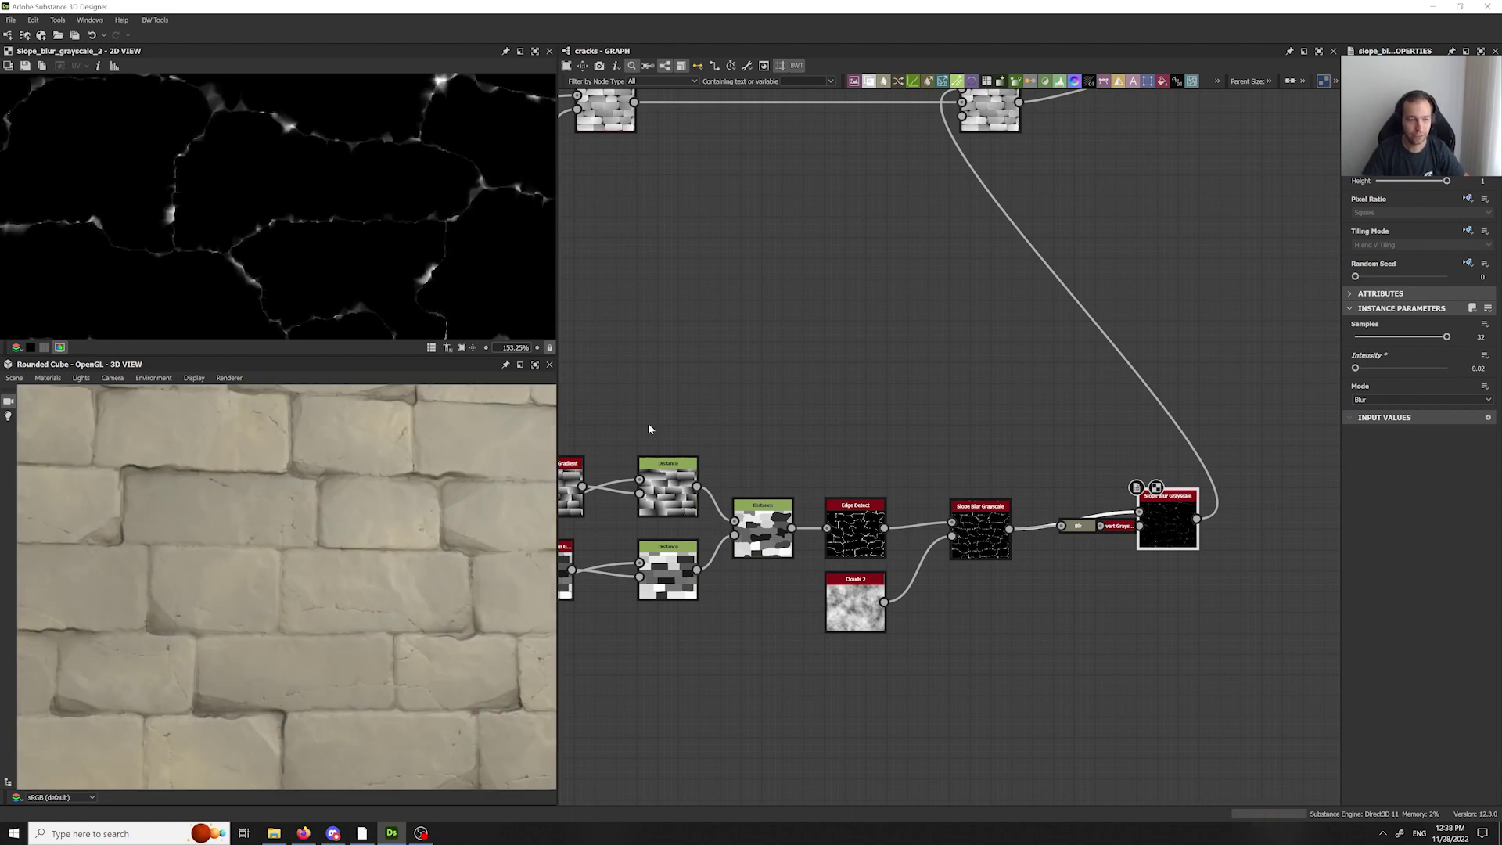
- Set the Subtract Blend node's Opacity to 0.4 and view the whole brick cube face
middle_click_drag(650, 429, 604, 529)
left_click(947, 209)
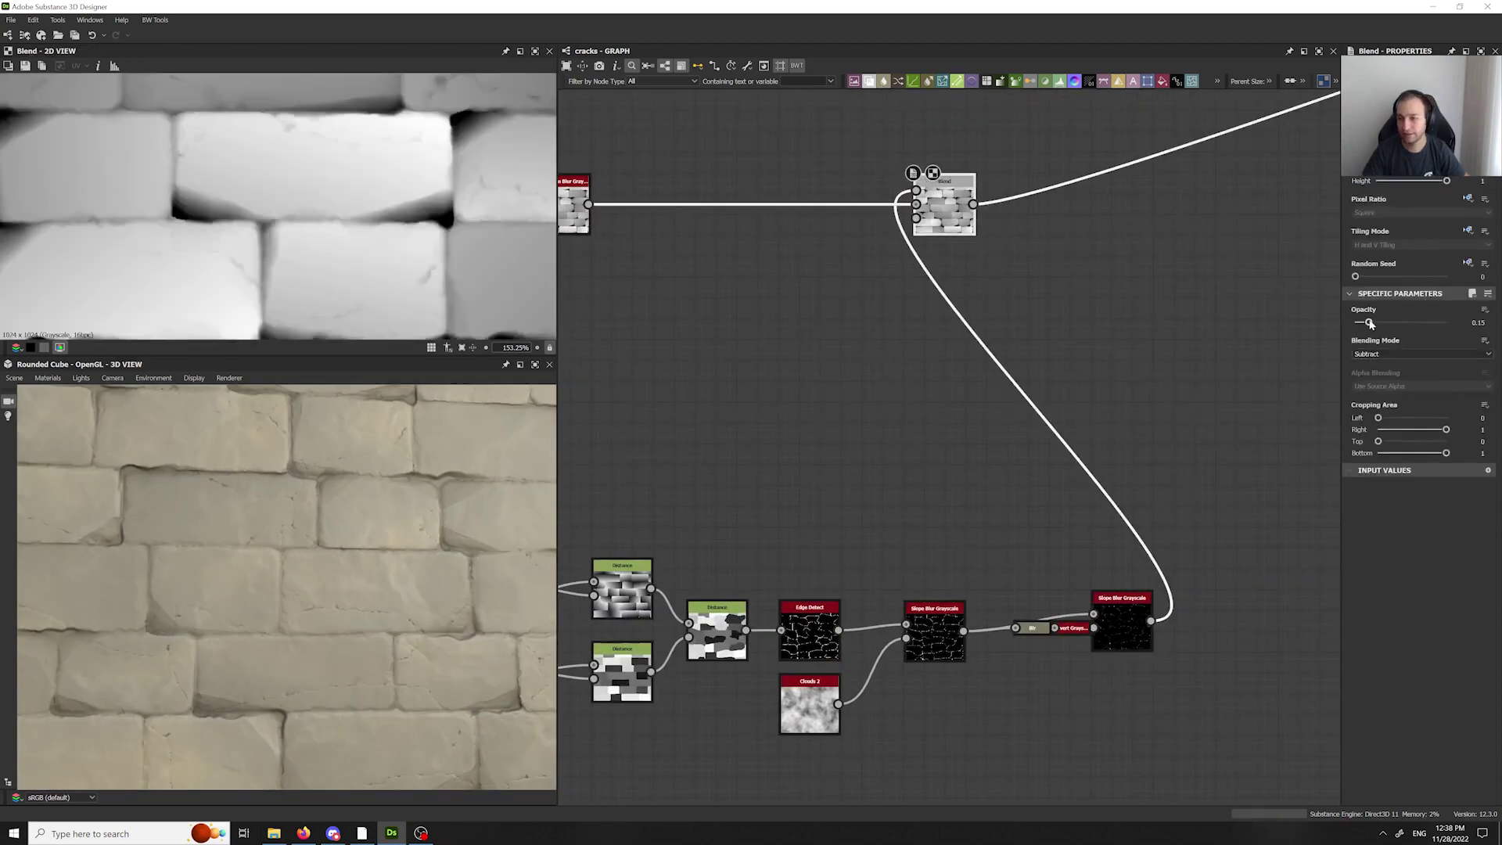
type(".4")
key("Return")
scroll(368, 660, "down", 5)
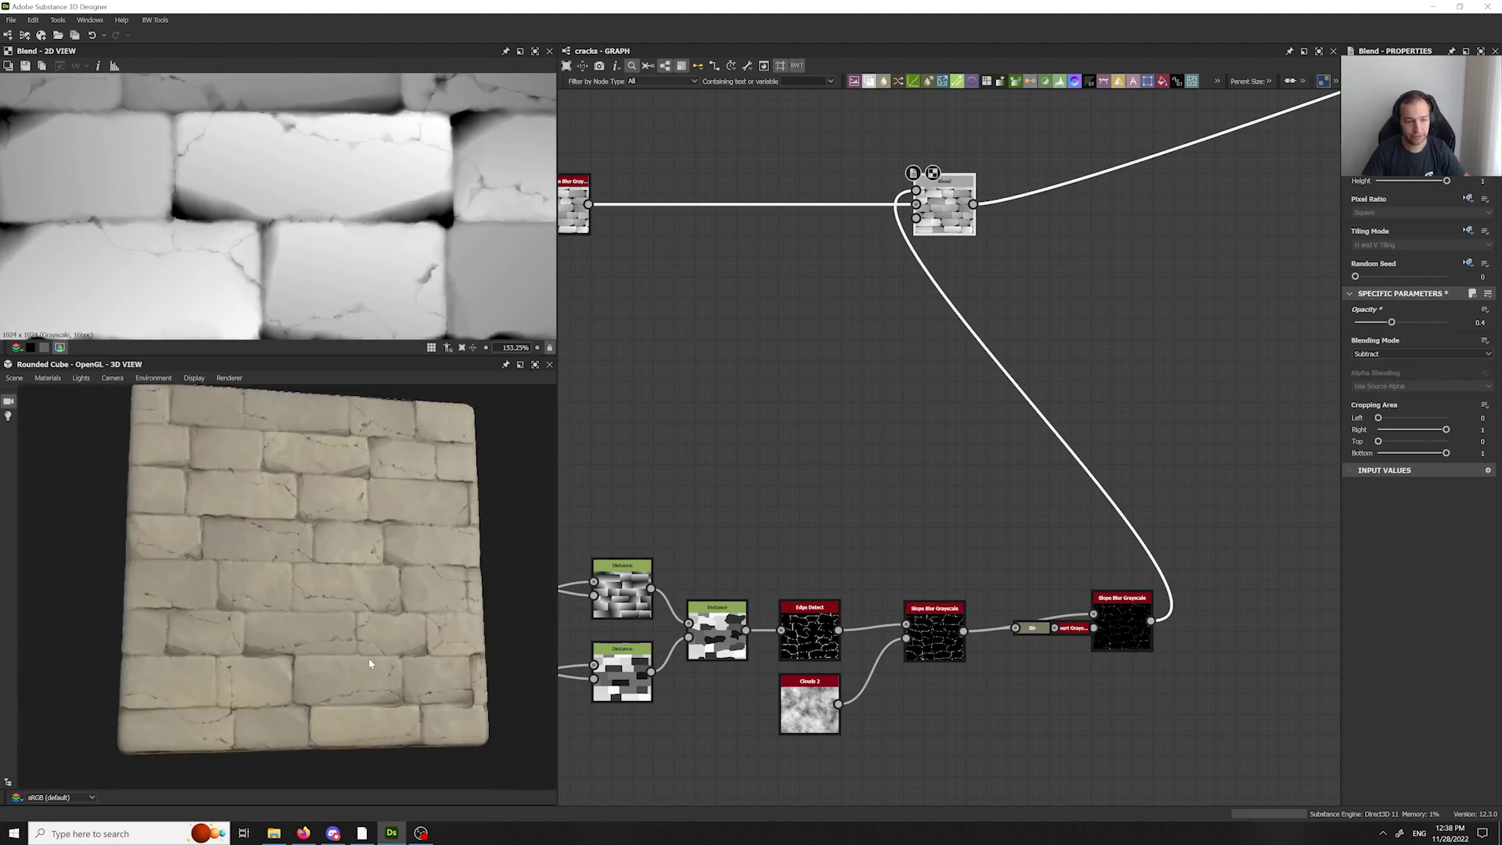
- Reposition the Subtract Blend node above and beyond the second Slope Blur Grayscale node
scroll(376, 630, "up", 5)
left_click_drag(369, 661, 332, 627)
scroll(378, 629, "up", 3)
scroll(351, 621, "up", 3)
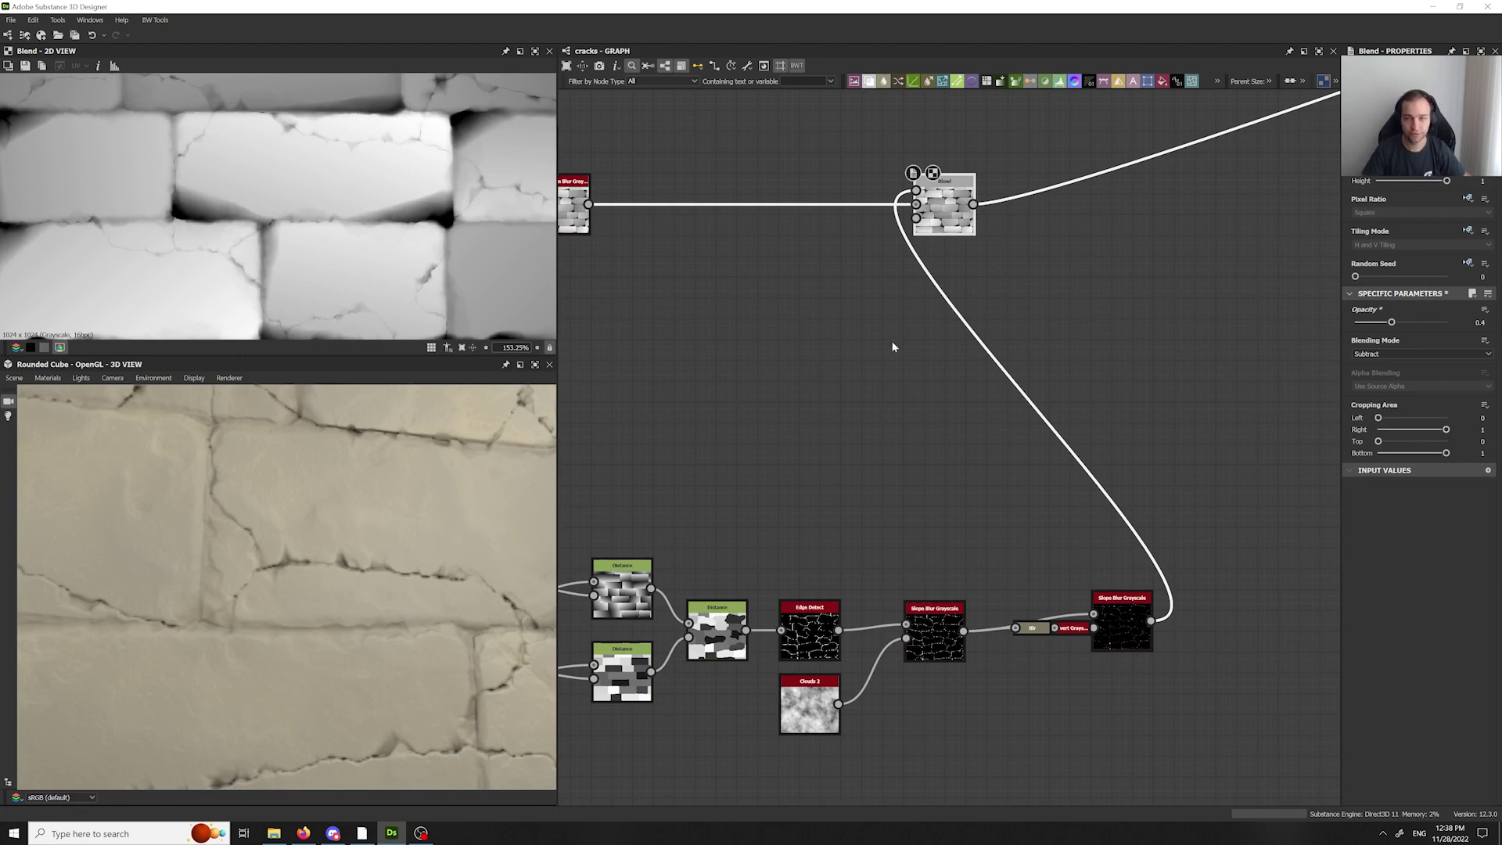
left_click_drag(940, 225, 1115, 234)
middle_click_drag(1115, 233, 820, 330)
left_click_drag(819, 330, 1050, 302)
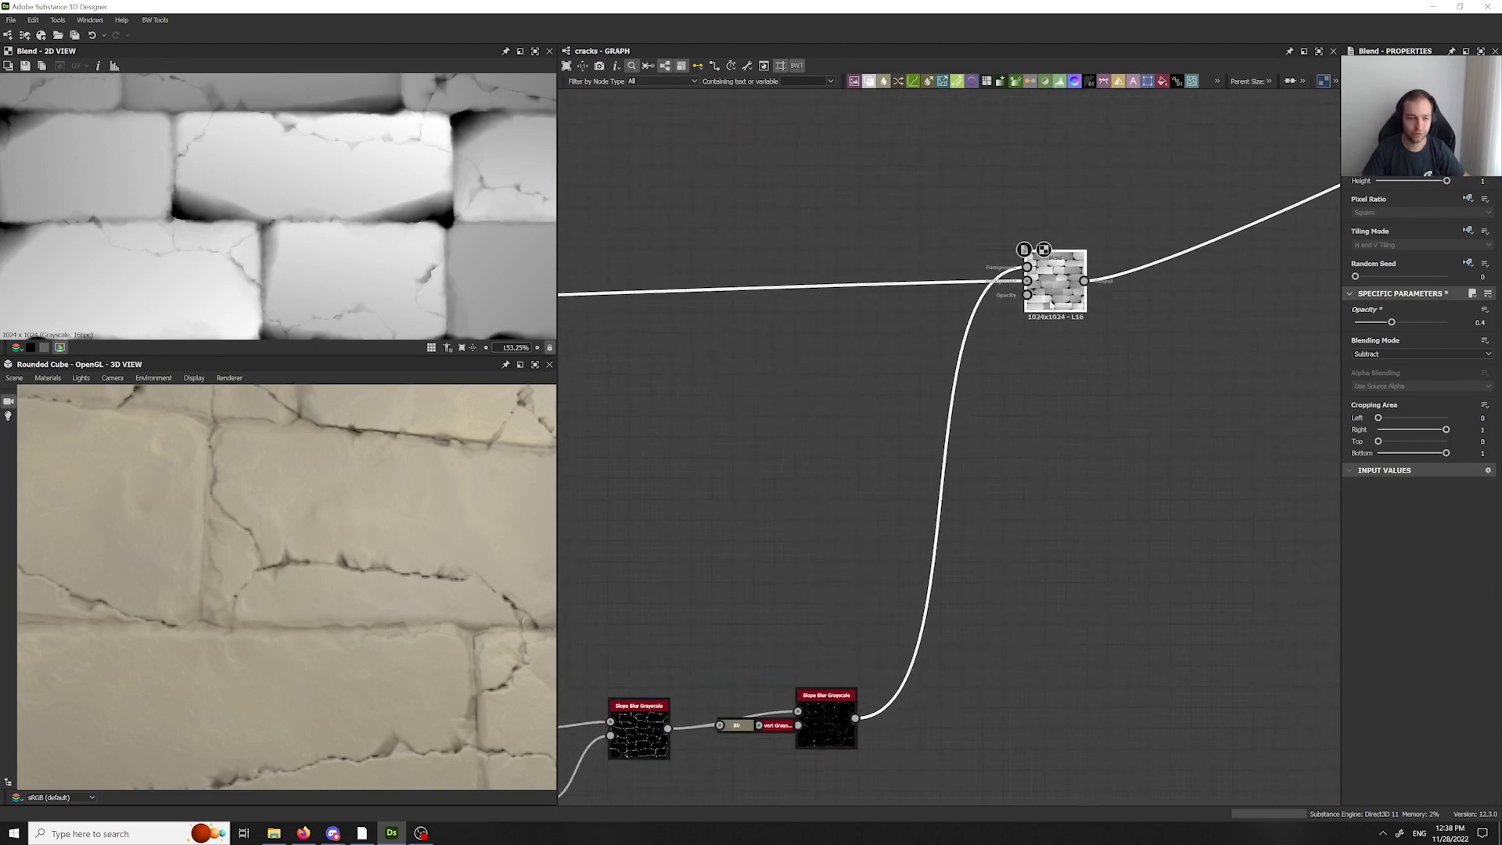
- Examine the cracked brick cube from an angle, both close up and as a whole
scroll(449, 523, "down", 5)
left_click_drag(449, 522, 301, 601)
scroll(288, 575, "up", 5)
left_click_drag(374, 640, 415, 572)
scroll(414, 571, "down", 4)
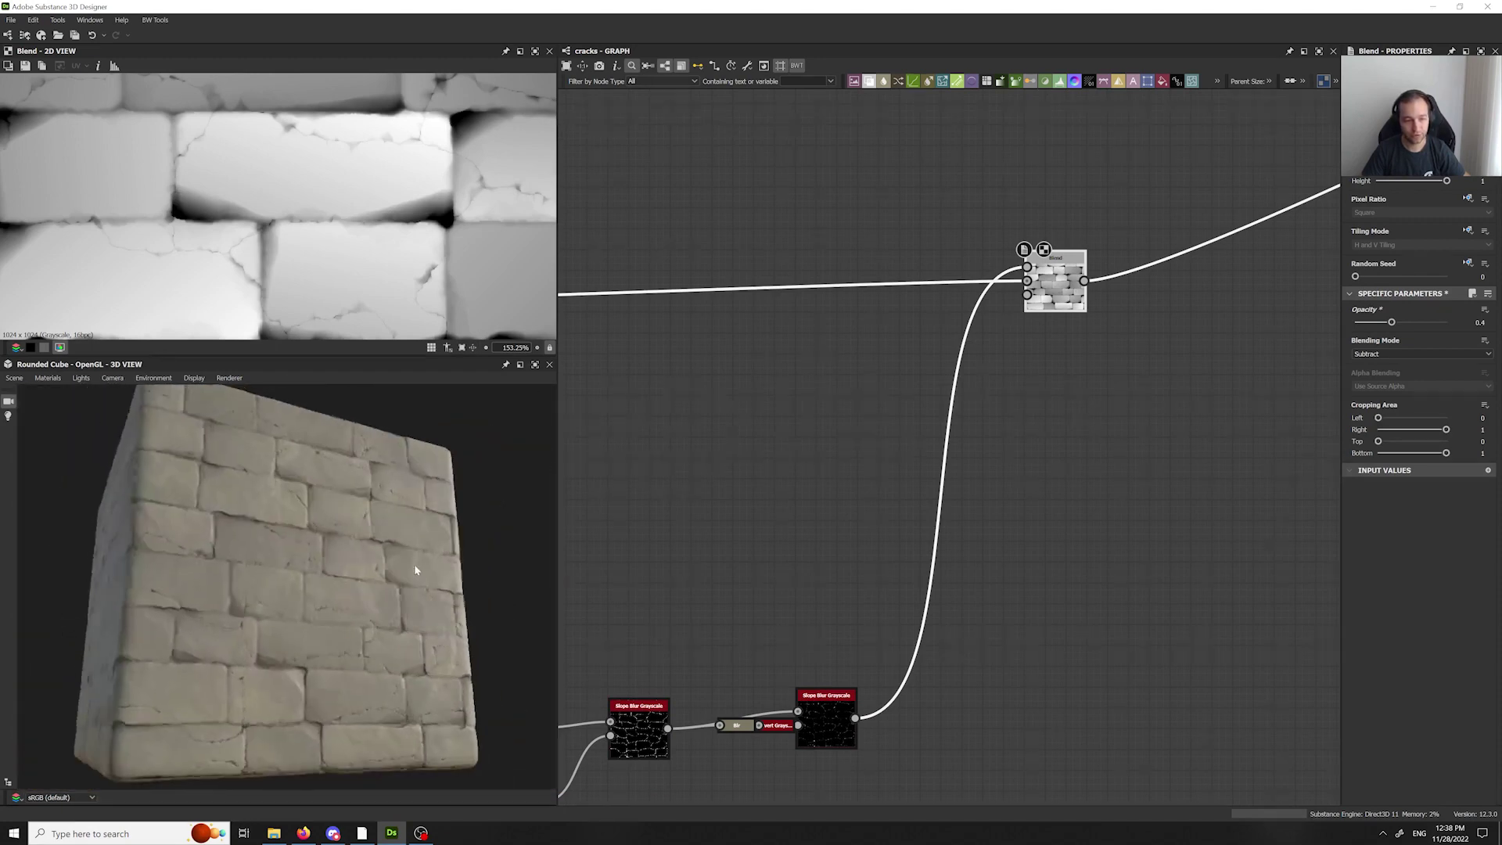
scroll(940, 562, "down", 4)
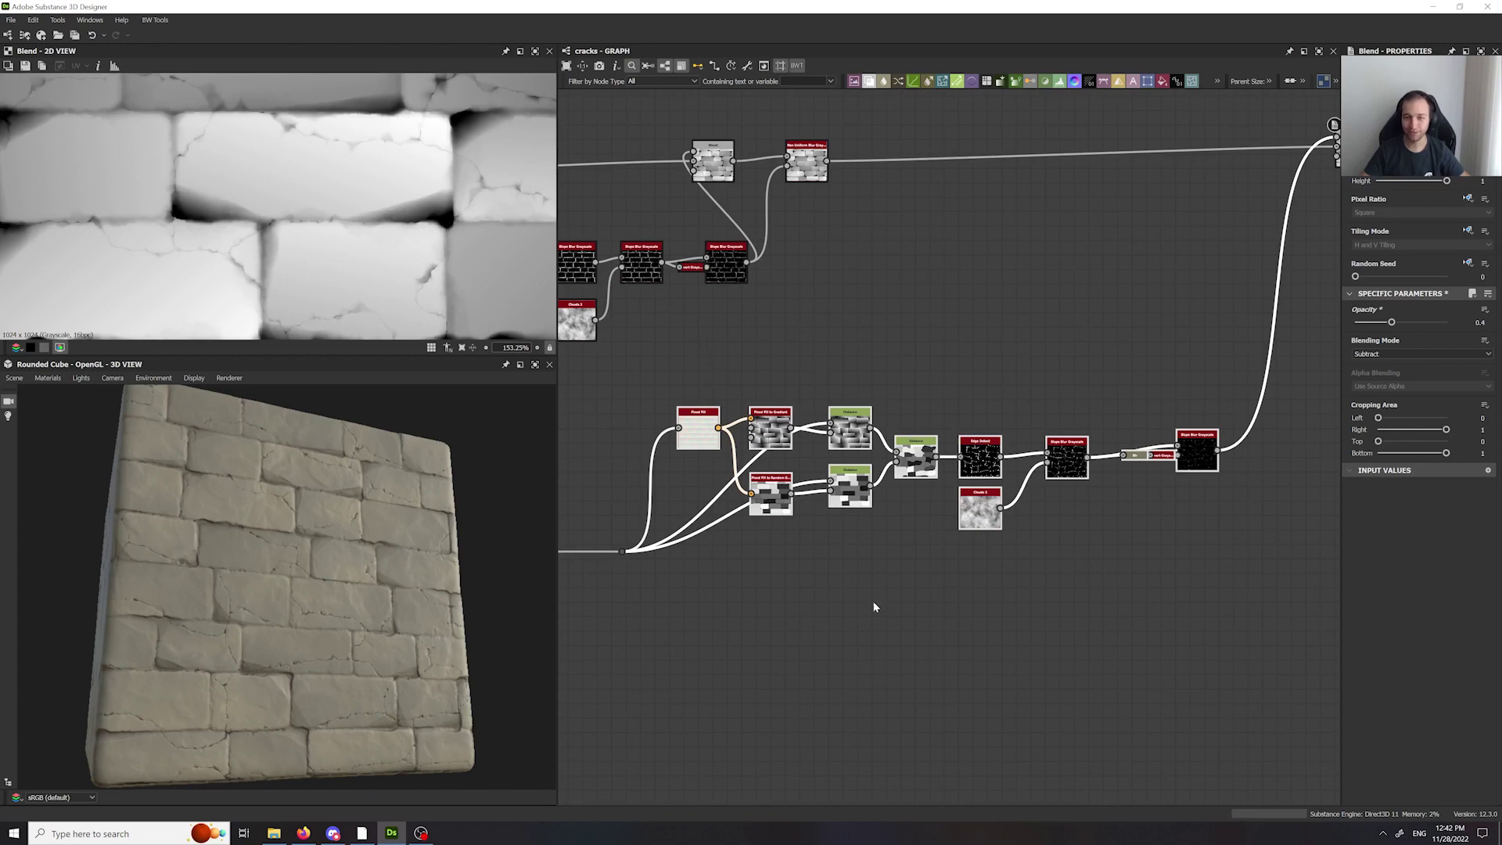
- Duplicate the Flood Fill to Gradient node with its Distance node above the originals and set the copied gradient's Random Seed to 5
scroll(873, 607, "up", 3)
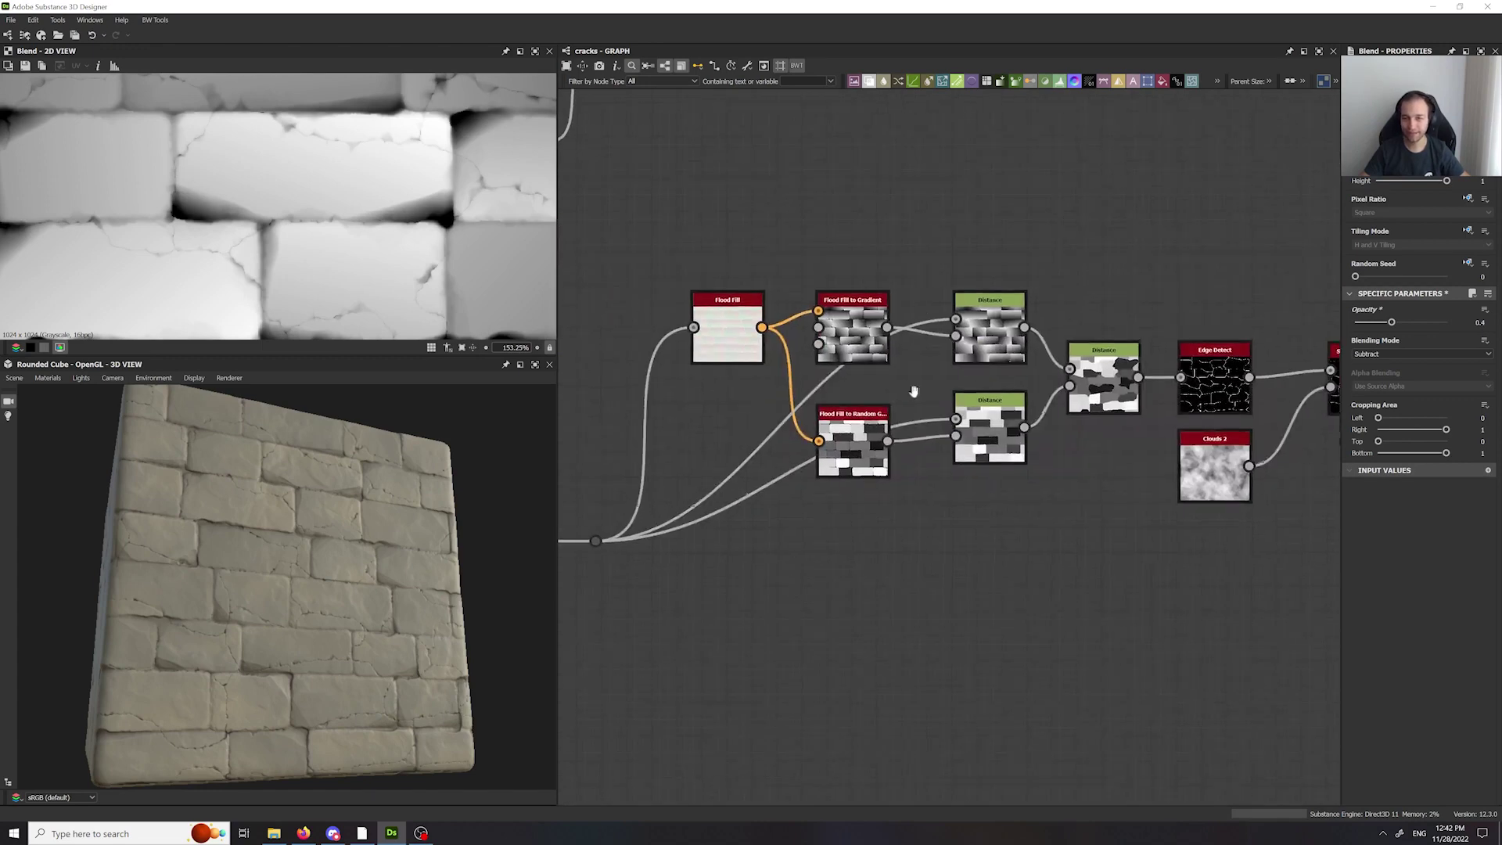
middle_click_drag(914, 391, 911, 656)
double_click(851, 588)
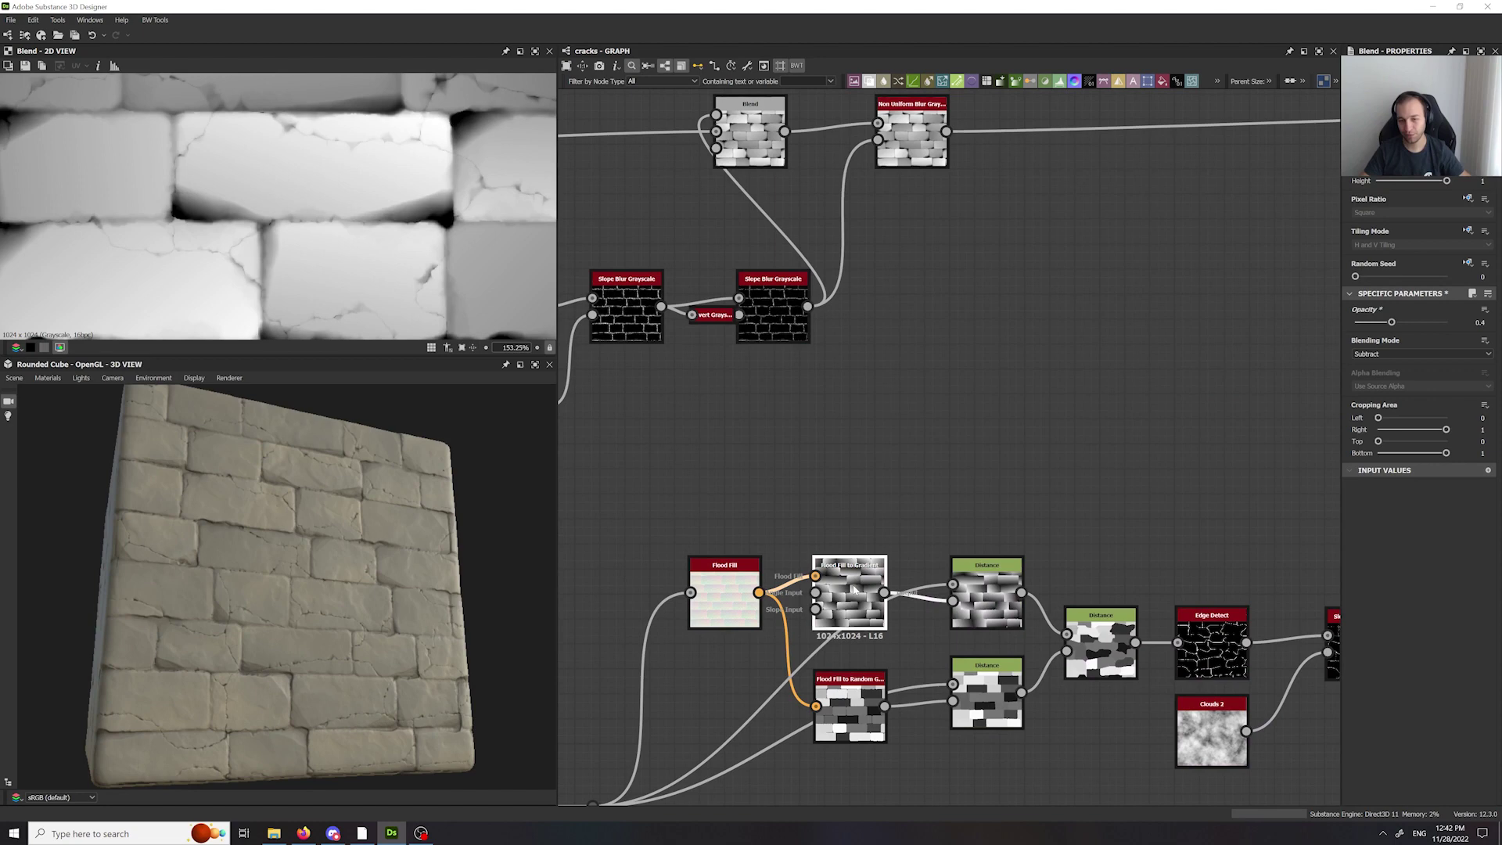
key("ctrl+d")
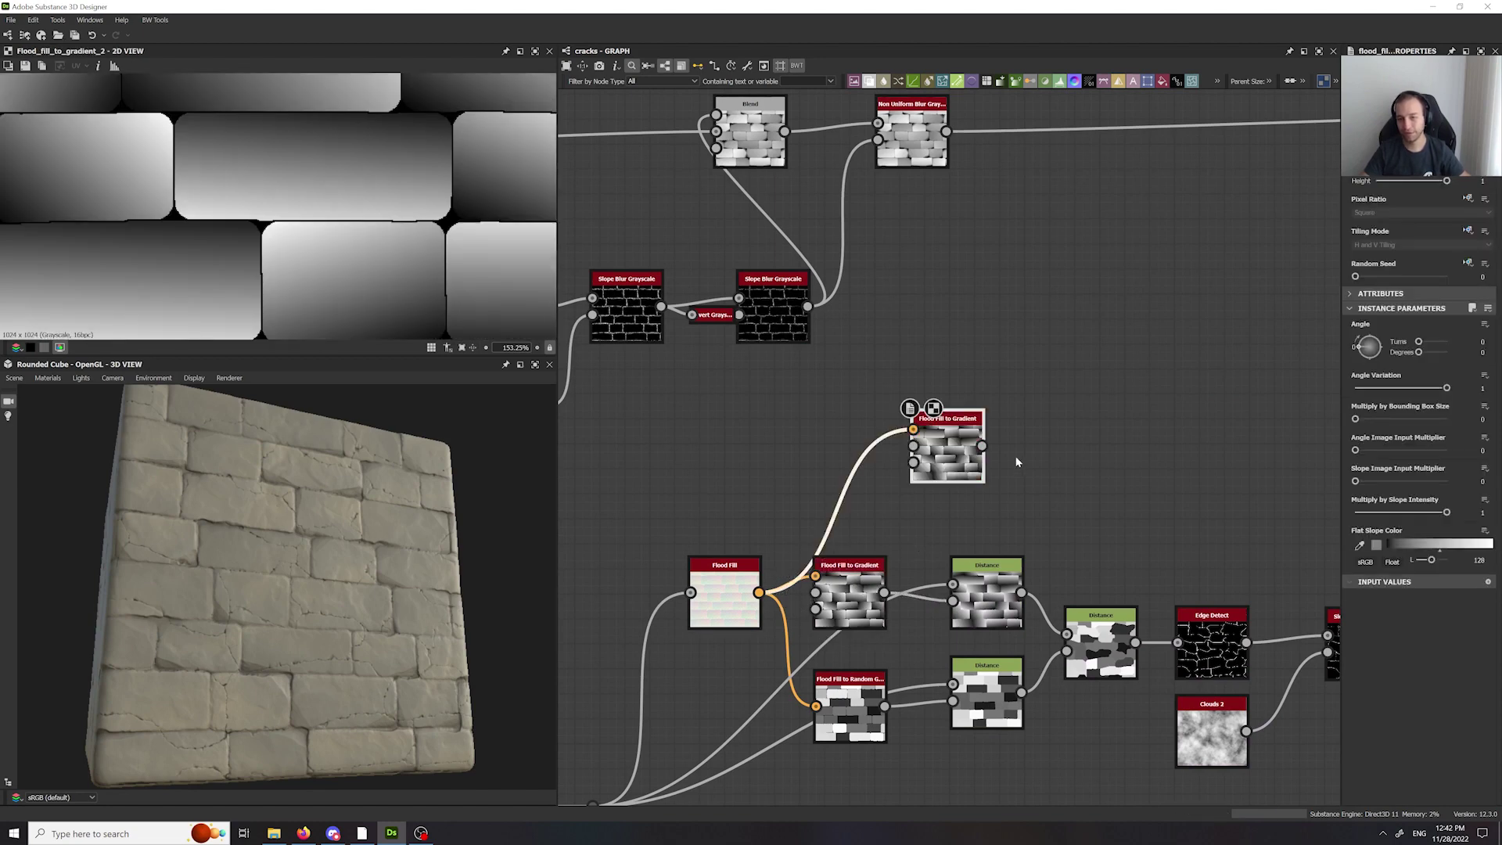
key("Delete")
key("ctrl+d")
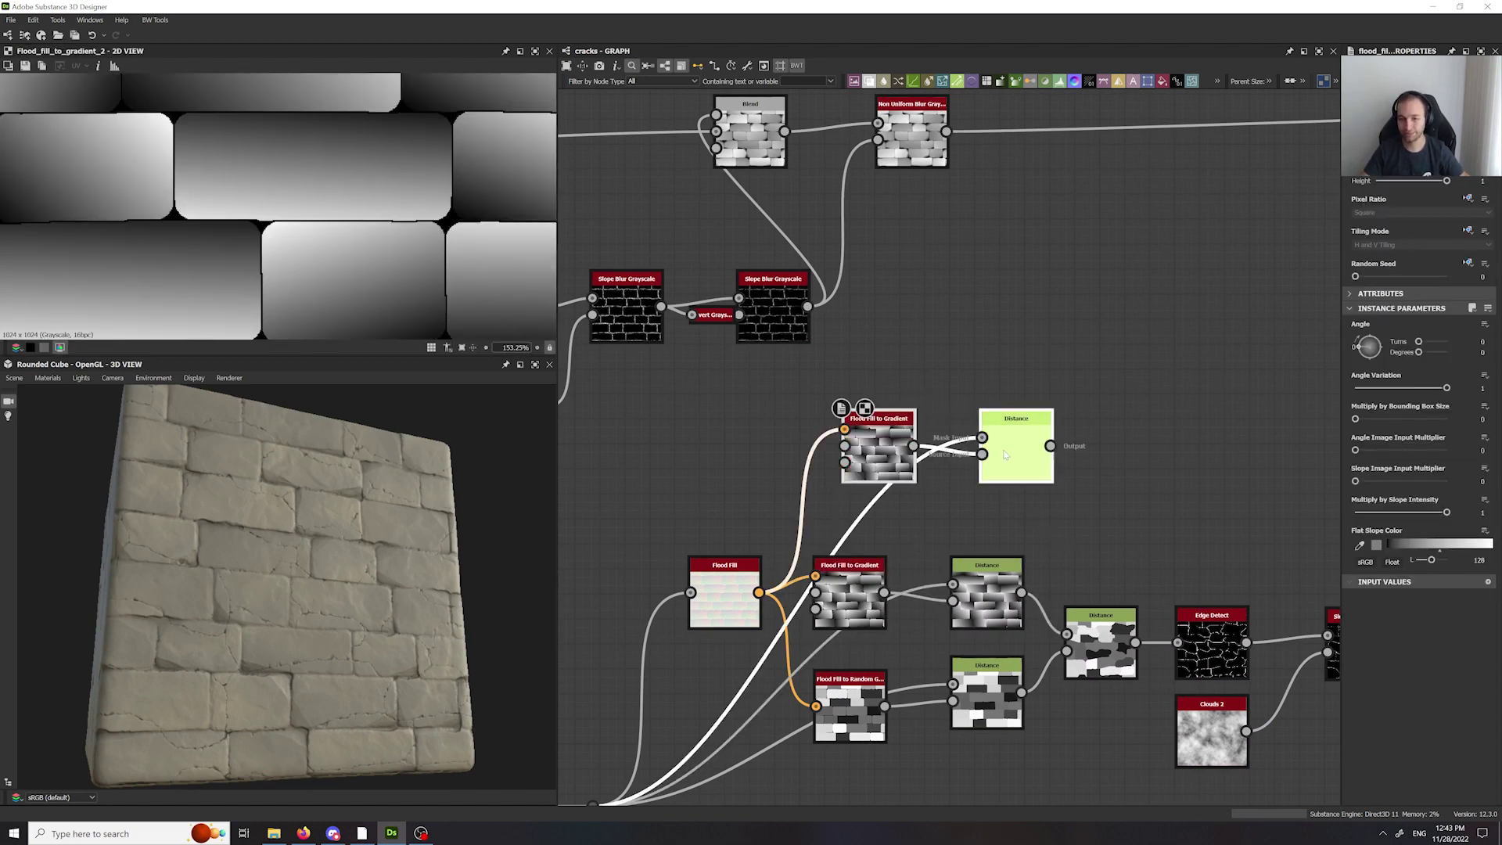
left_click(832, 469)
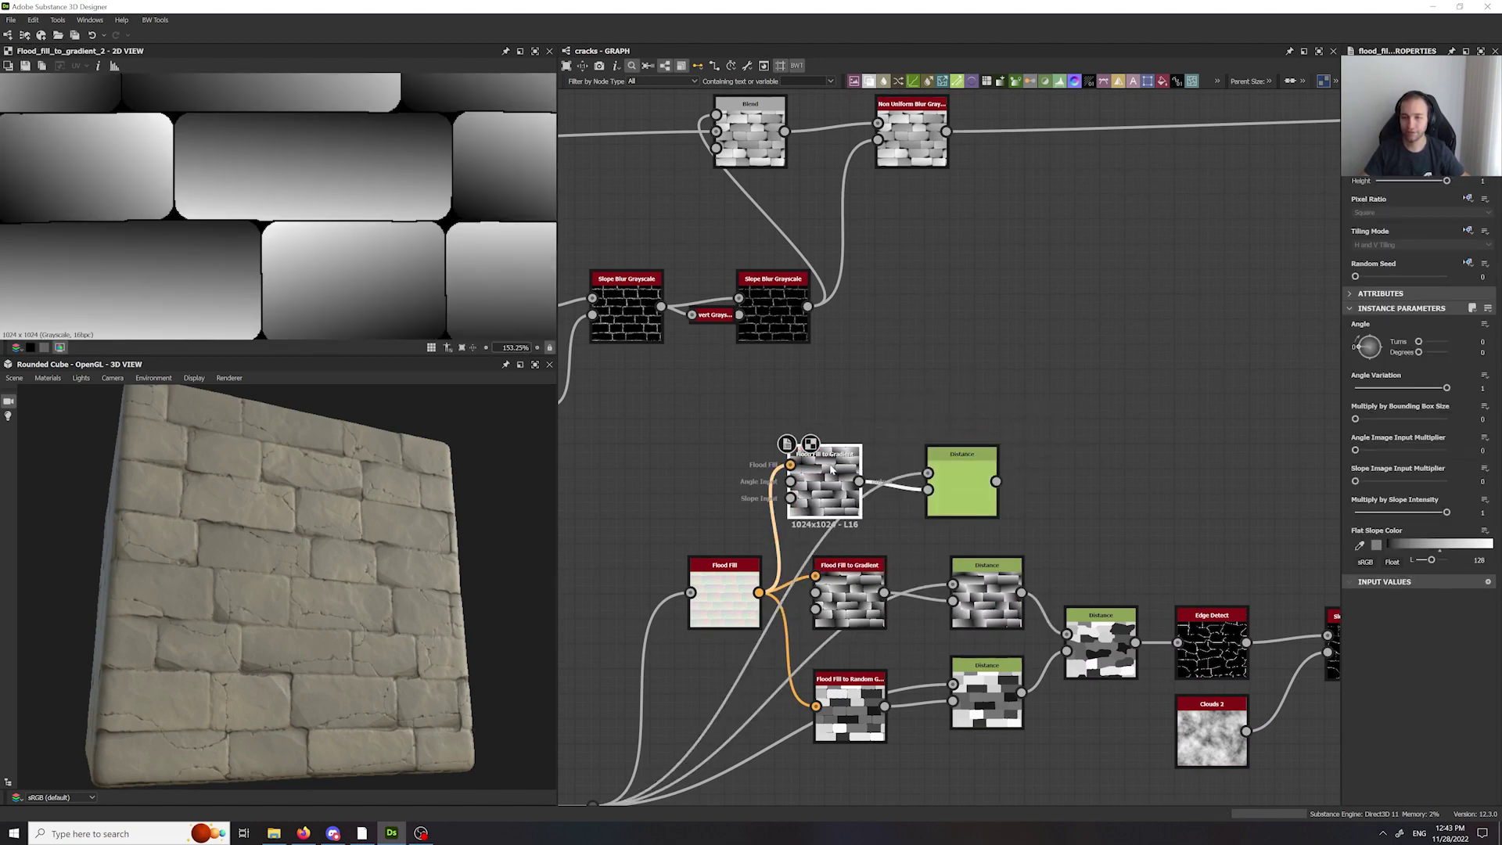
left_click(1401, 276)
- Add a Blend node and place it above the Edge Detect node
left_click(1116, 498)
key("space")
left_click(1145, 491)
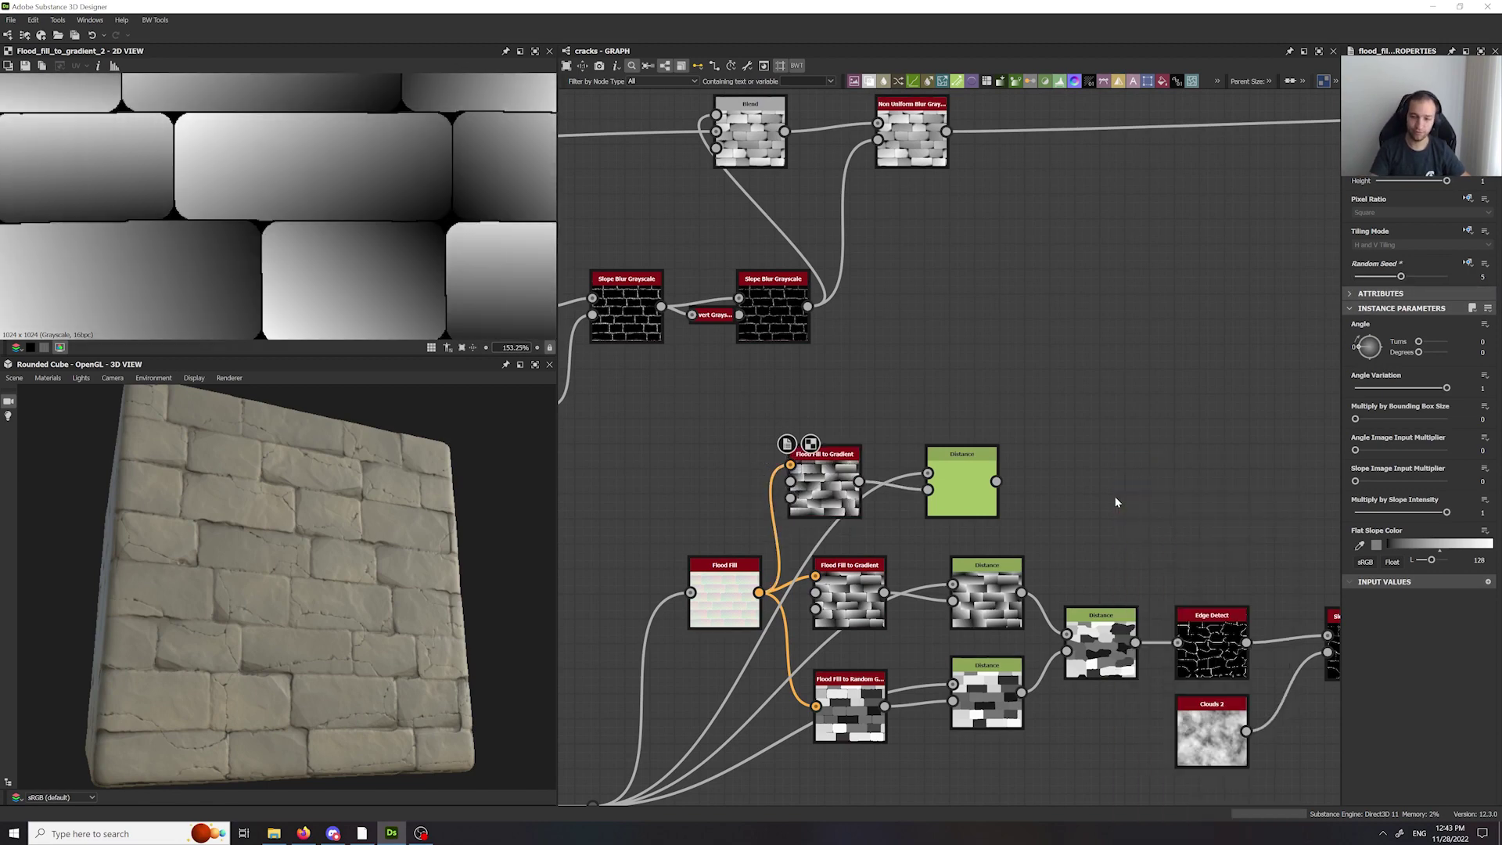
middle_click_drag(998, 538, 868, 470)
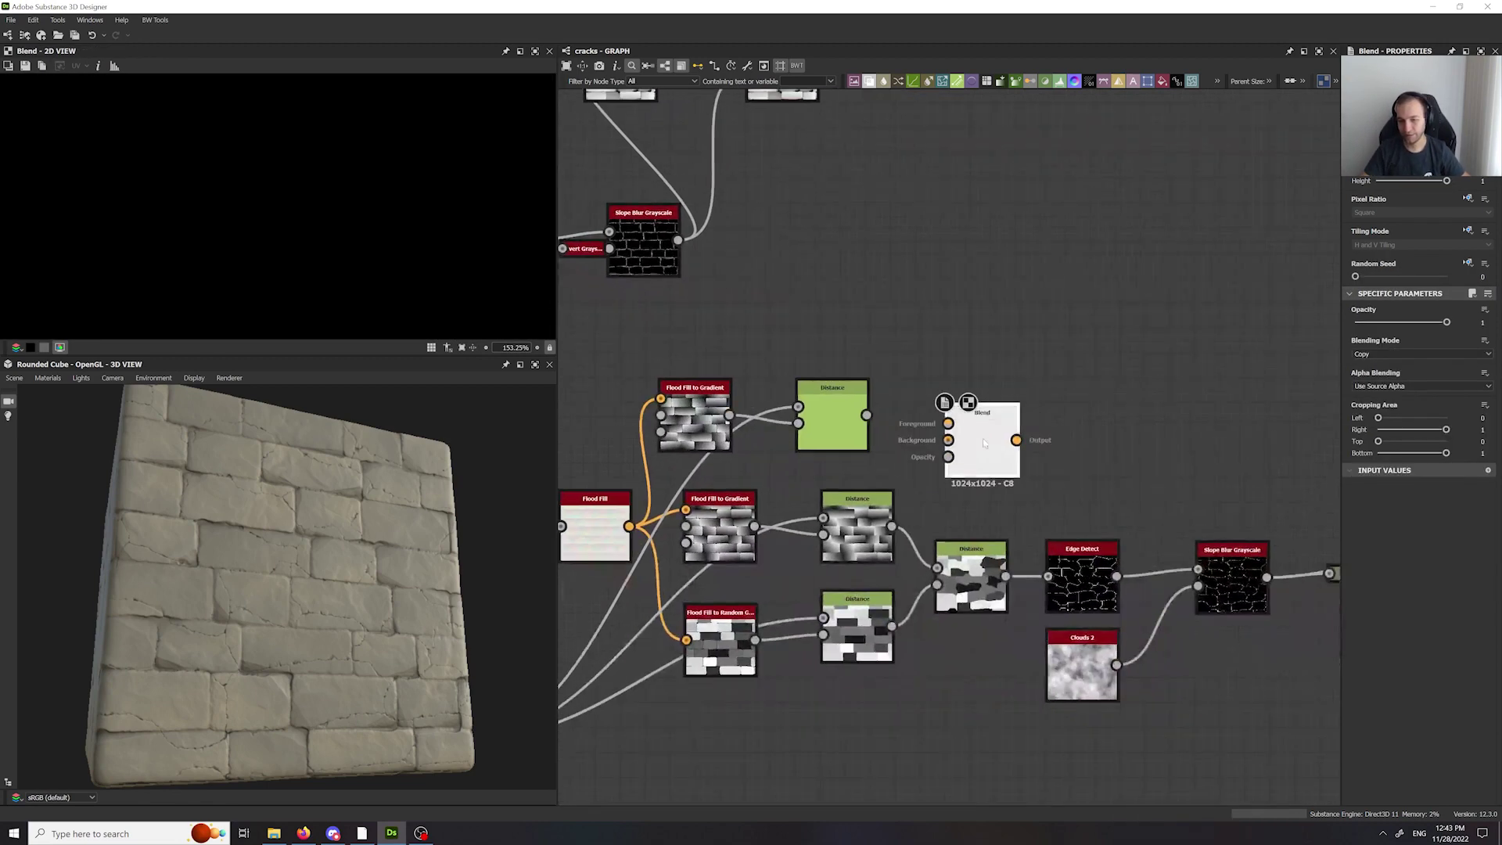
left_click_drag(984, 436, 1085, 460)
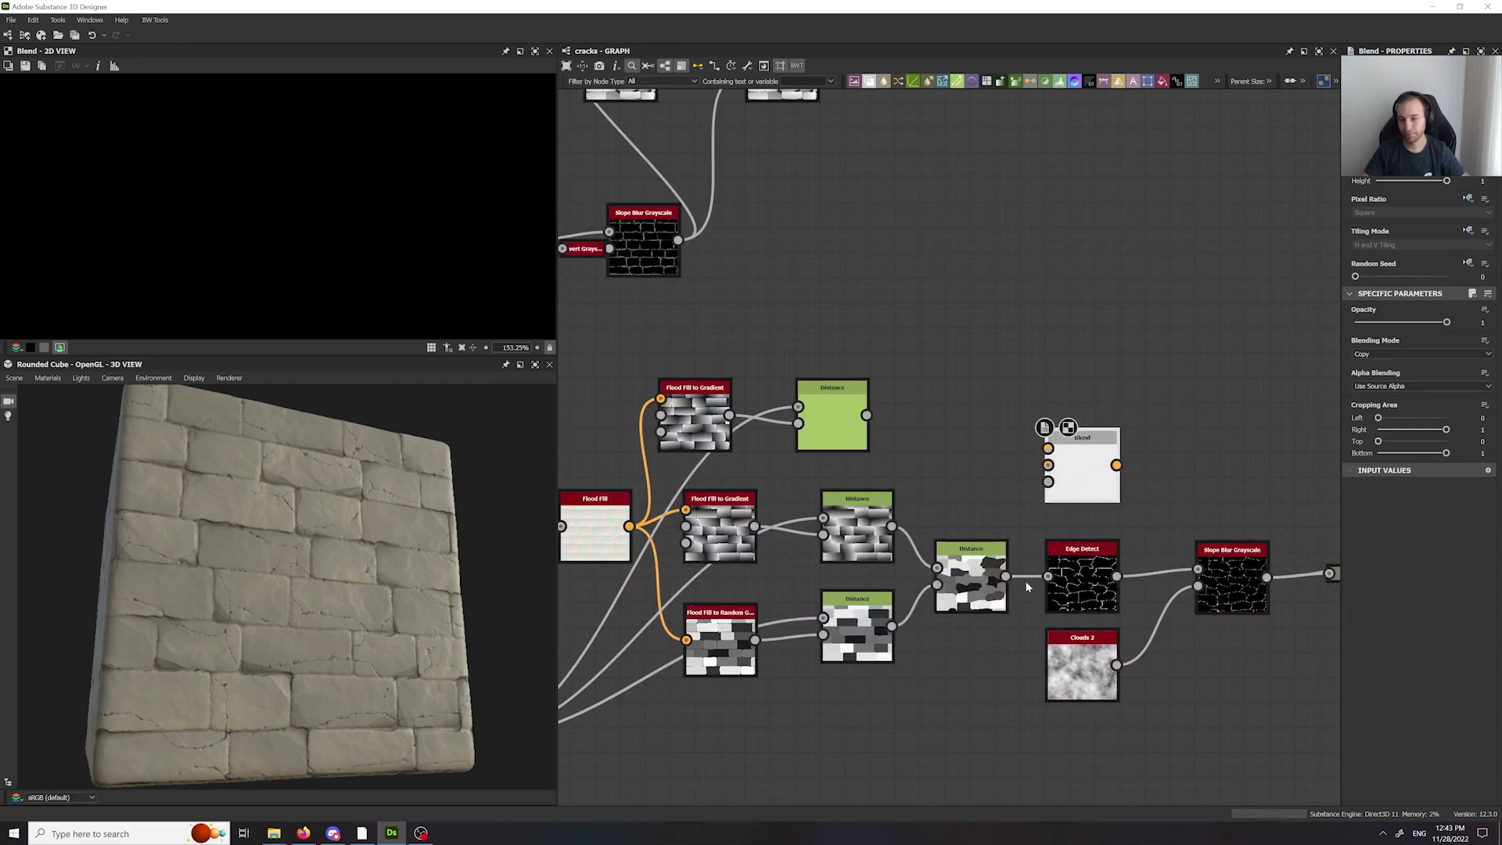
- Duplicate the combining Distance node, feed it the new gradient's Distance as mask, and connect it to the new Blend with the original gradient's Distance as background
left_click(961, 557)
key("ctrl+d")
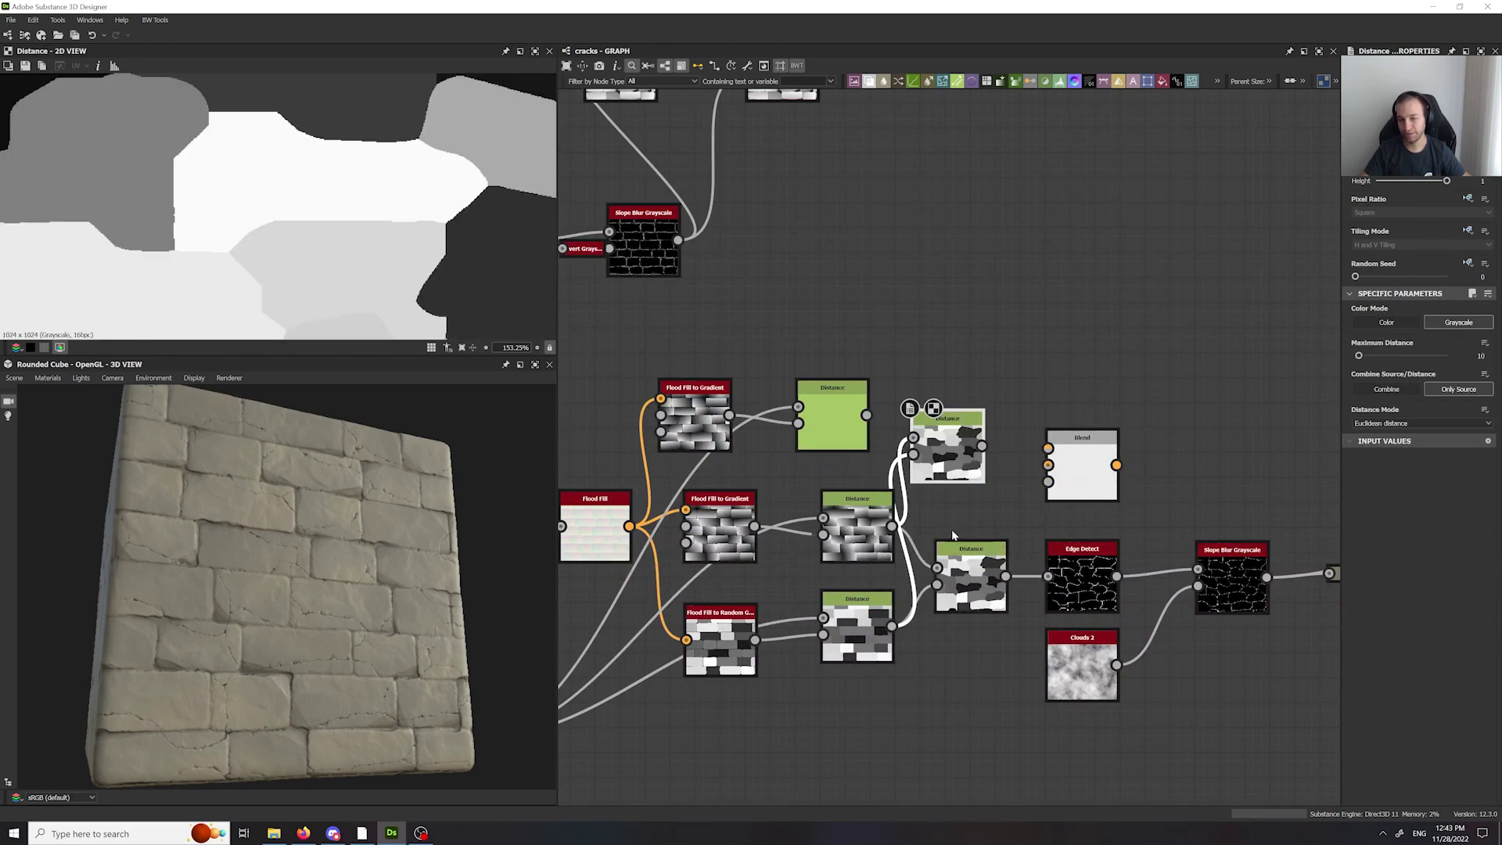
left_click_drag(949, 438, 901, 527)
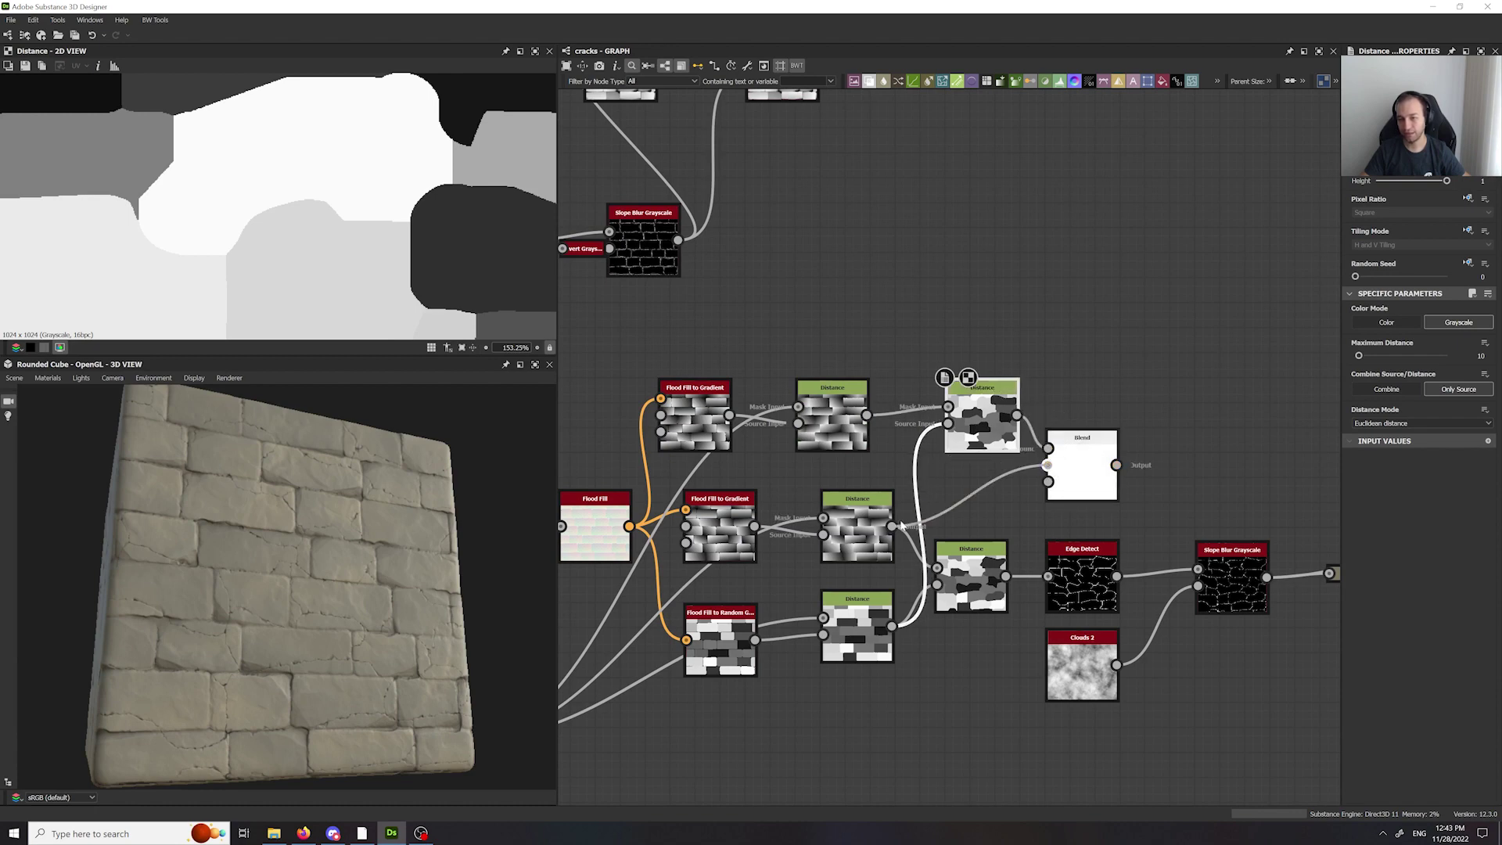
left_click(1071, 454)
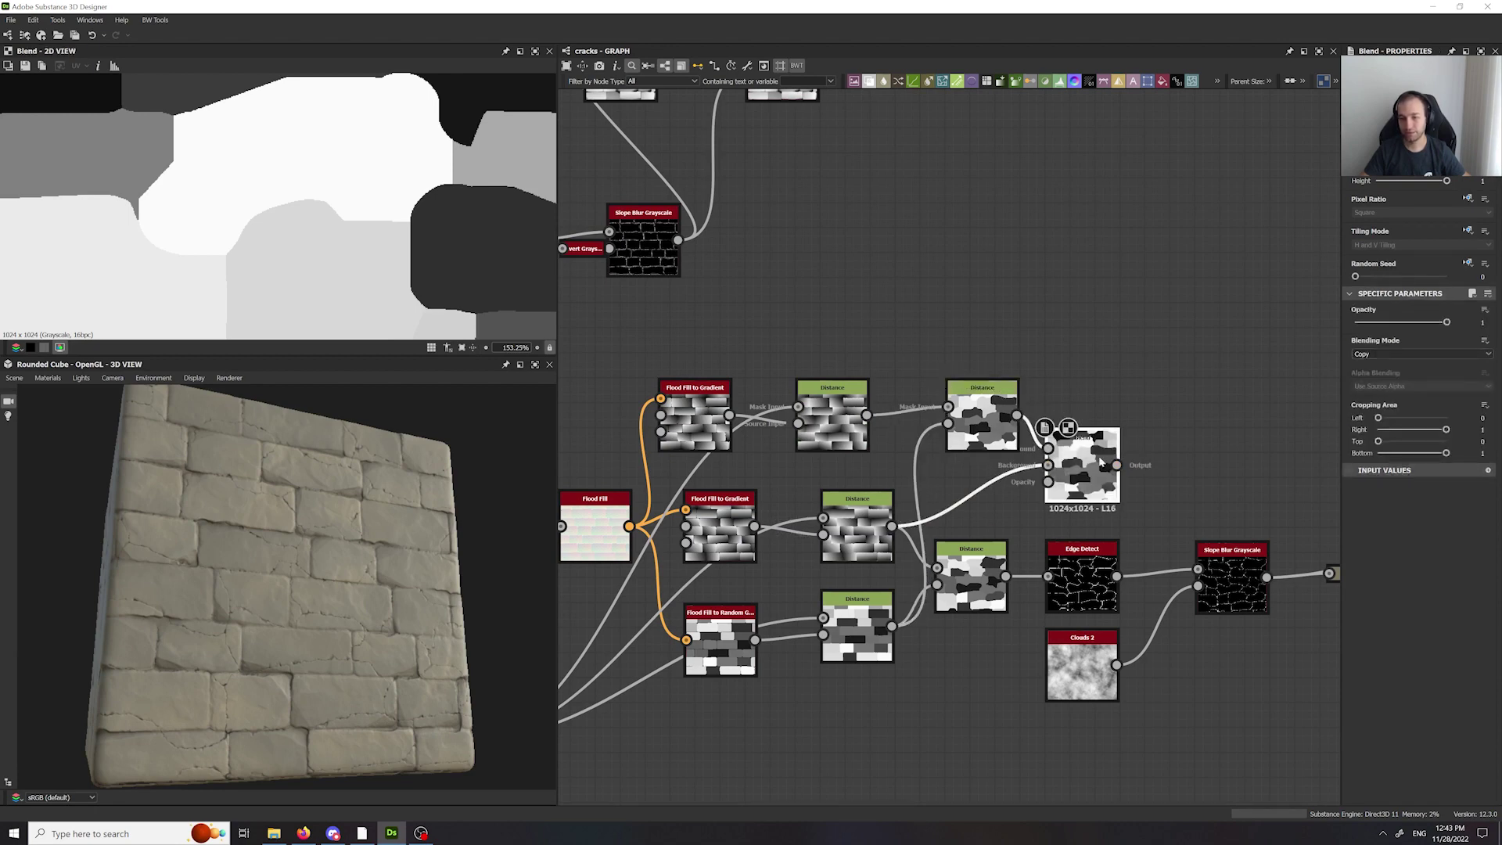
- Connect the new Blend node to Edge Detect and shift the Edge Detect to Slope Blur chain farther along to make room
left_click_drag(1116, 465, 1211, 485)
middle_click_drag(1206, 485, 1161, 360)
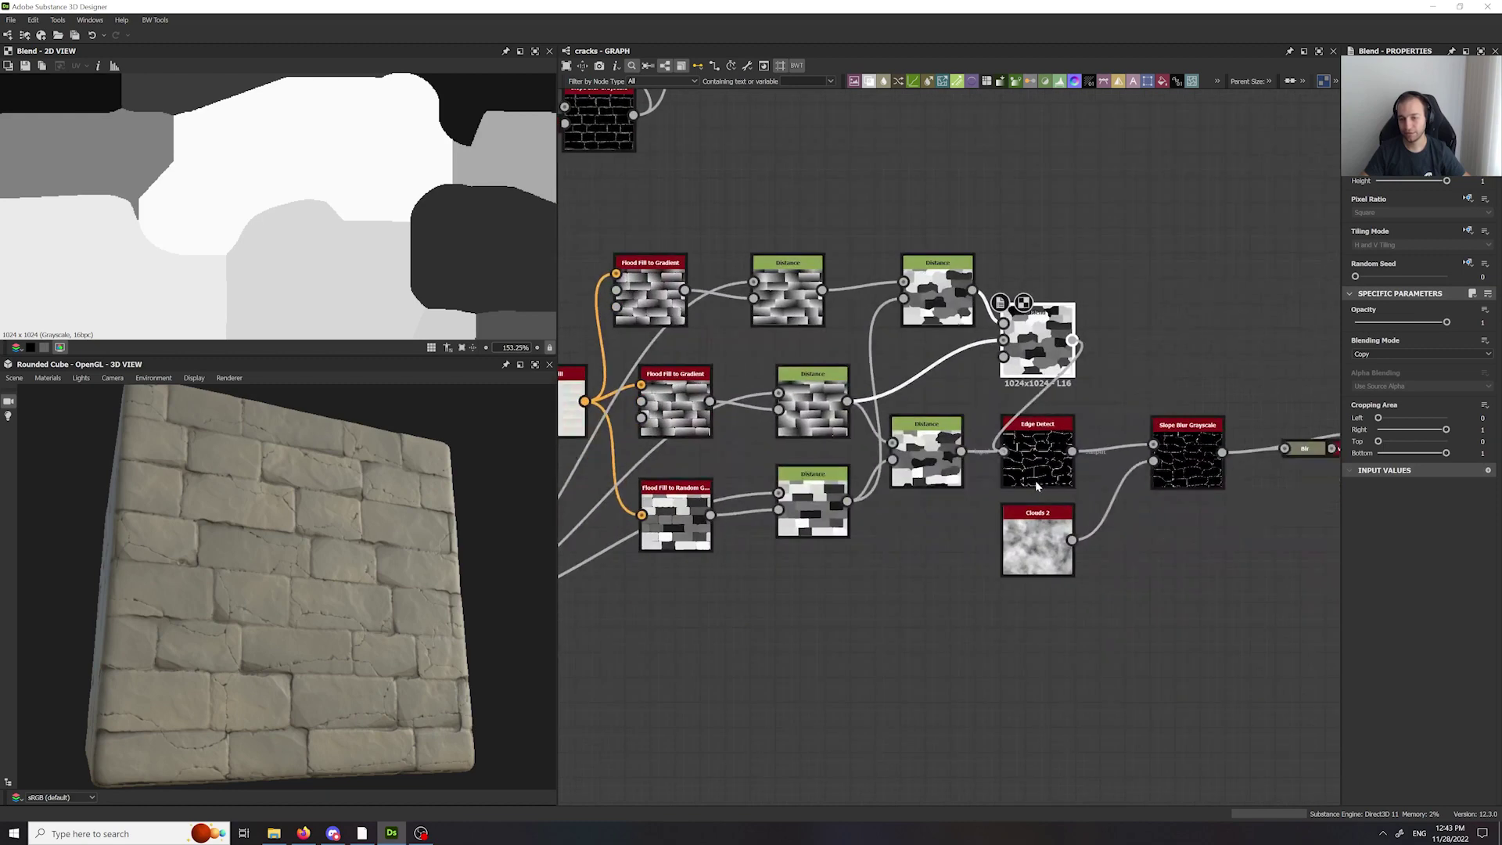
left_click(1035, 480)
mouse_move(1039, 349)
left_mouse_down()
mouse_move(1039, 389)
mouse_move(1041, 366)
left_mouse_up()
middle_click_drag(1197, 462, 874, 368)
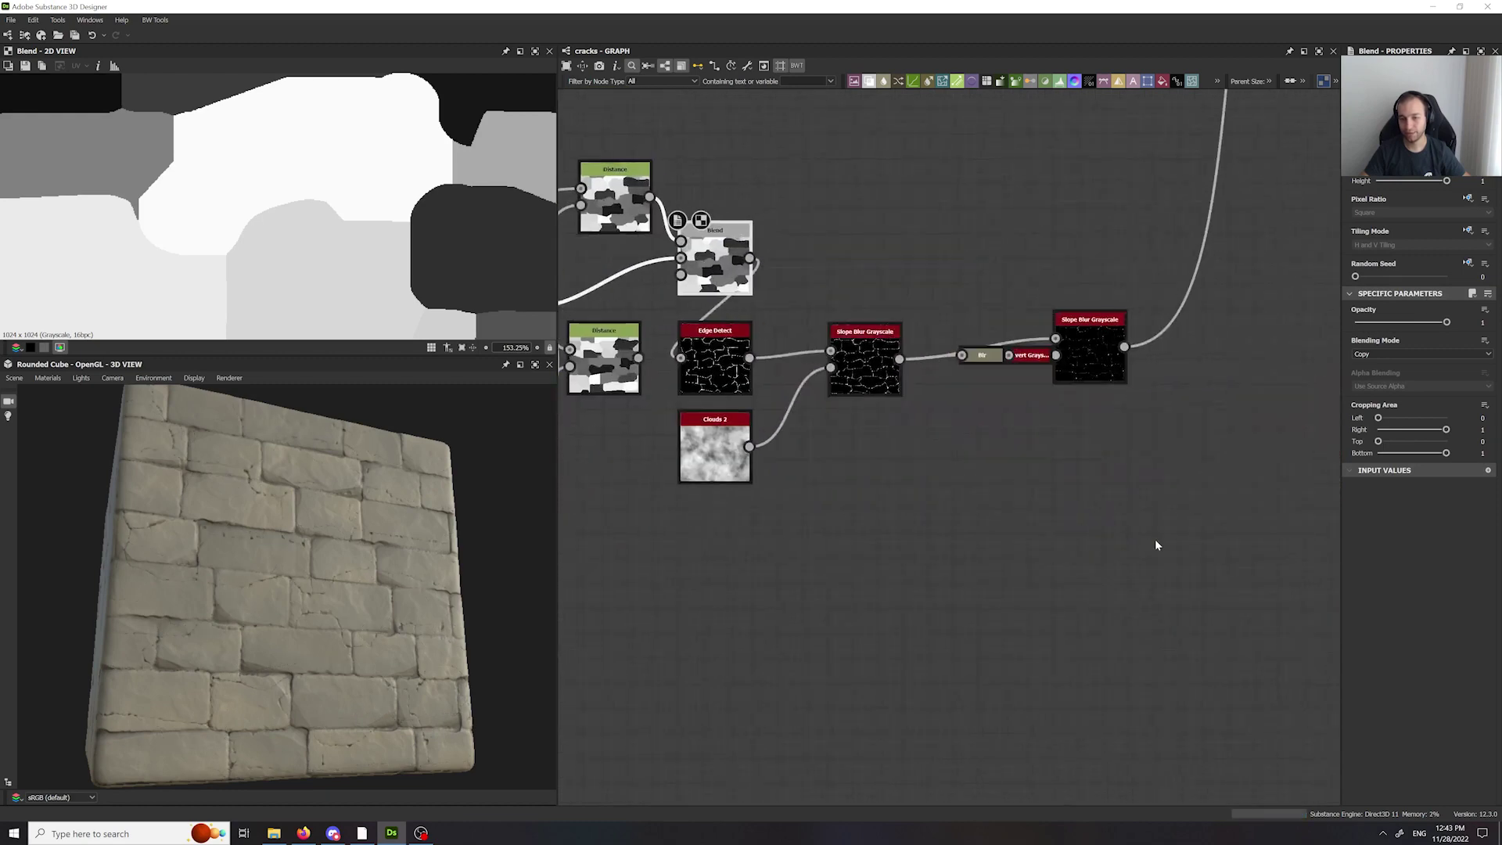
left_click_drag(1156, 540, 890, 272)
left_click(1135, 321)
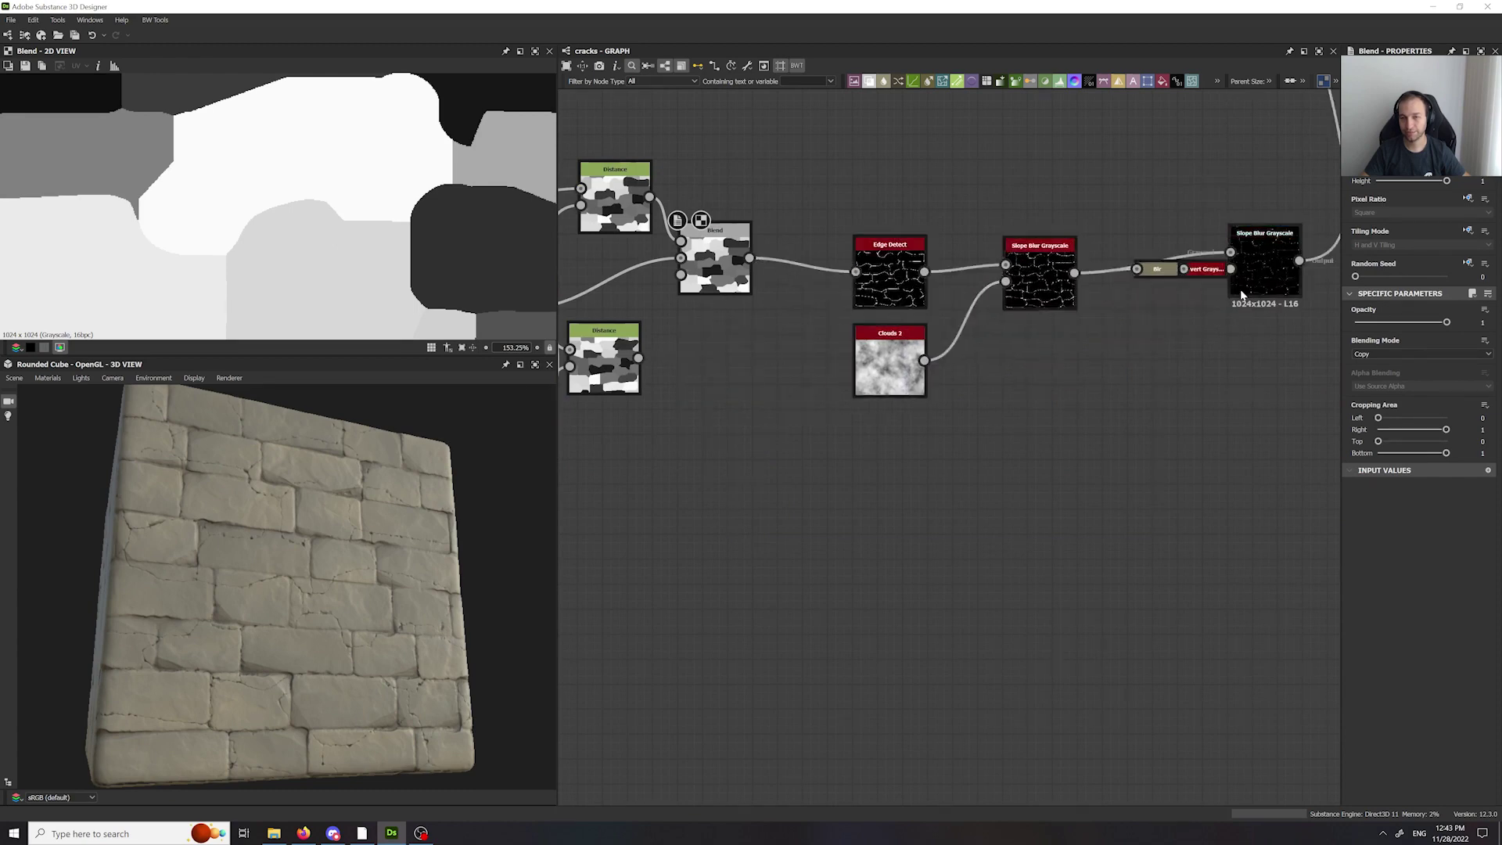
- Try the Overlay blending mode on the new Blend node and move the node closer to Edge Detect
left_click_drag(730, 259, 730, 257)
middle_click_drag(791, 469, 1016, 581)
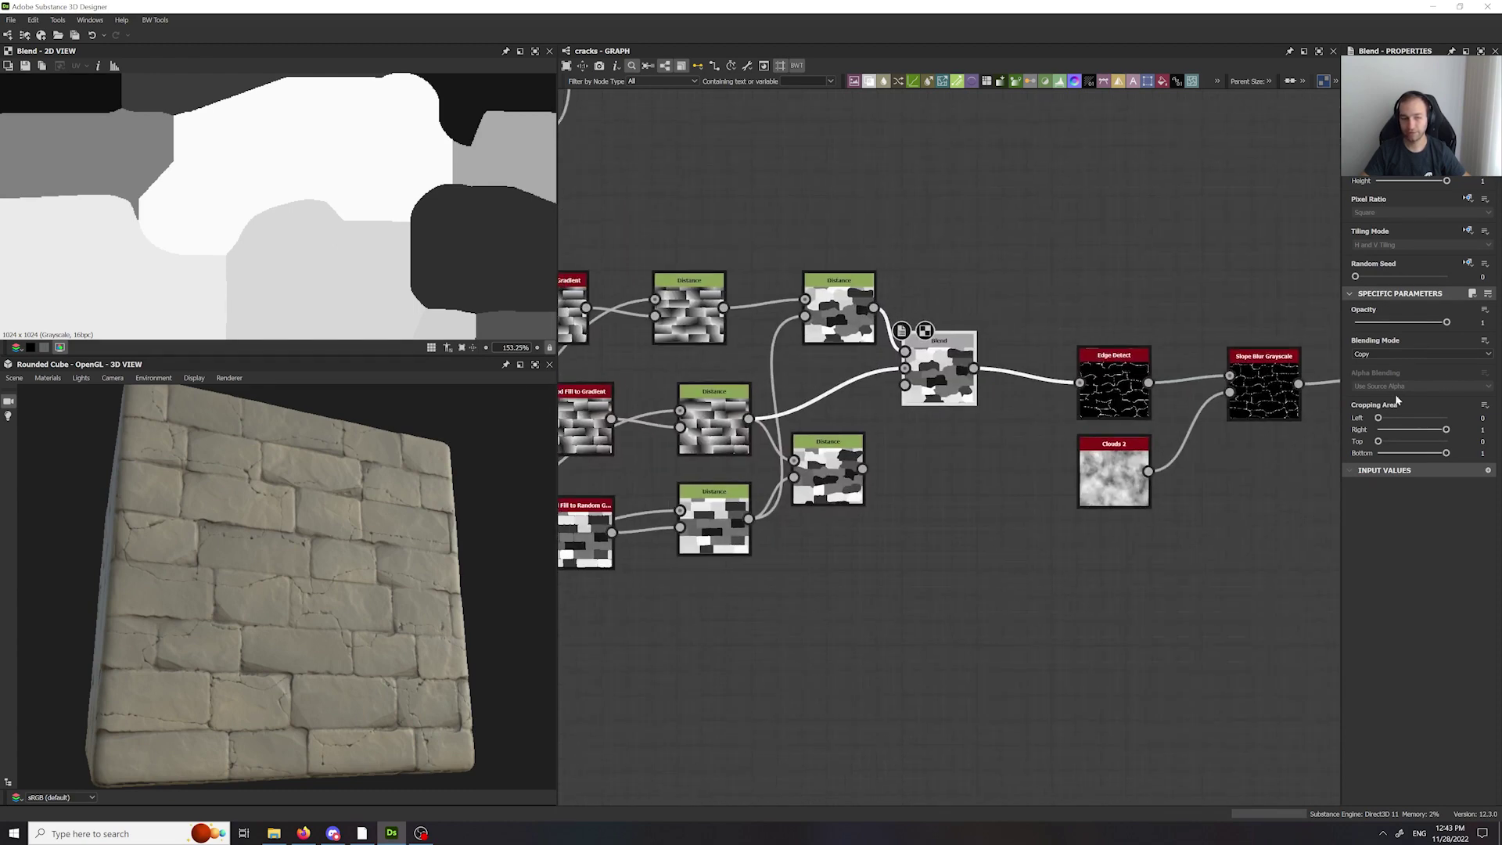
left_click(1370, 357)
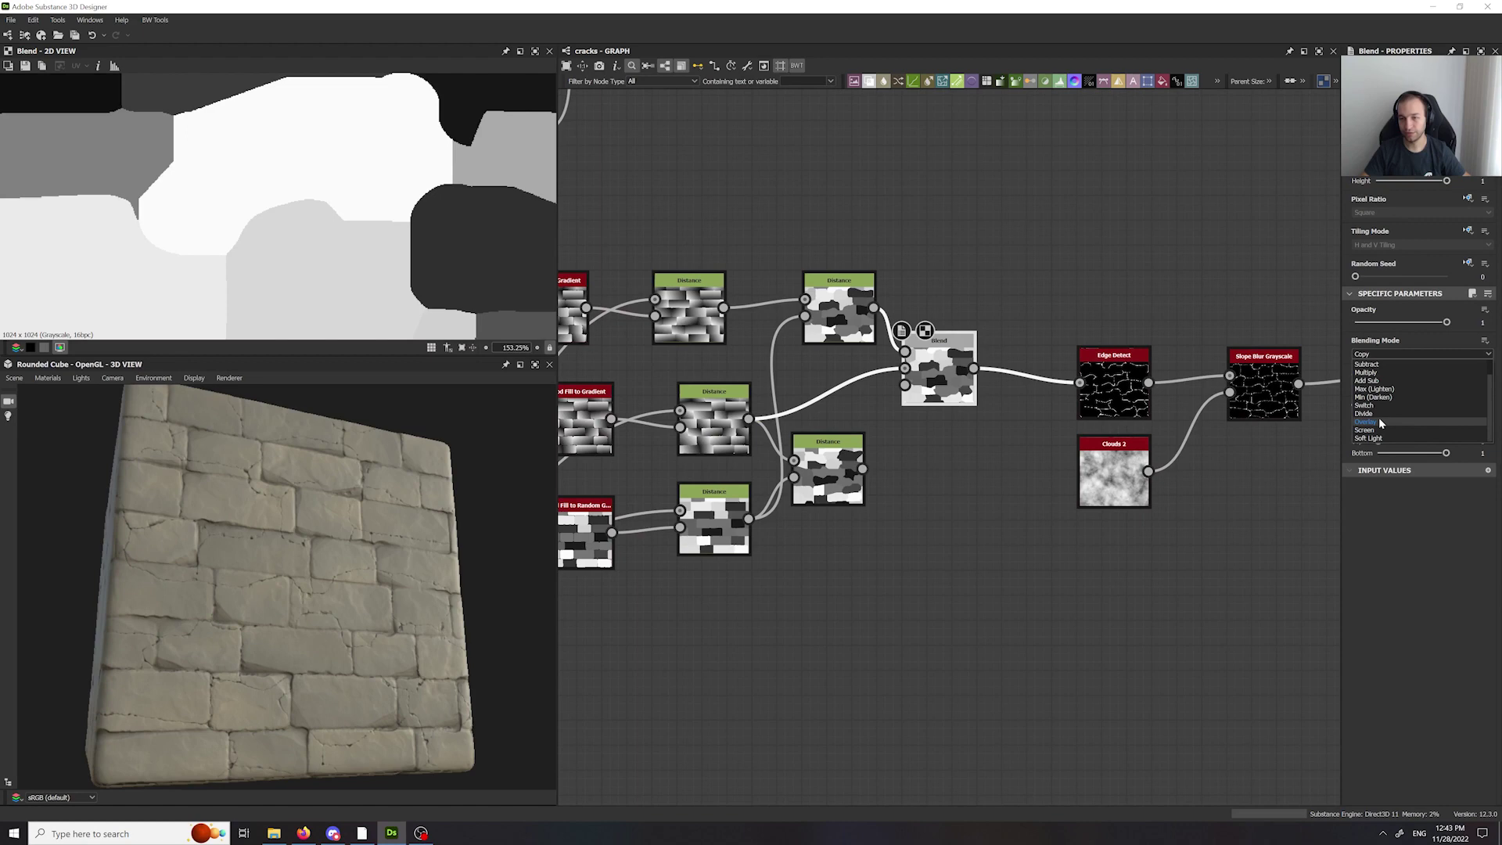
left_click(1379, 416)
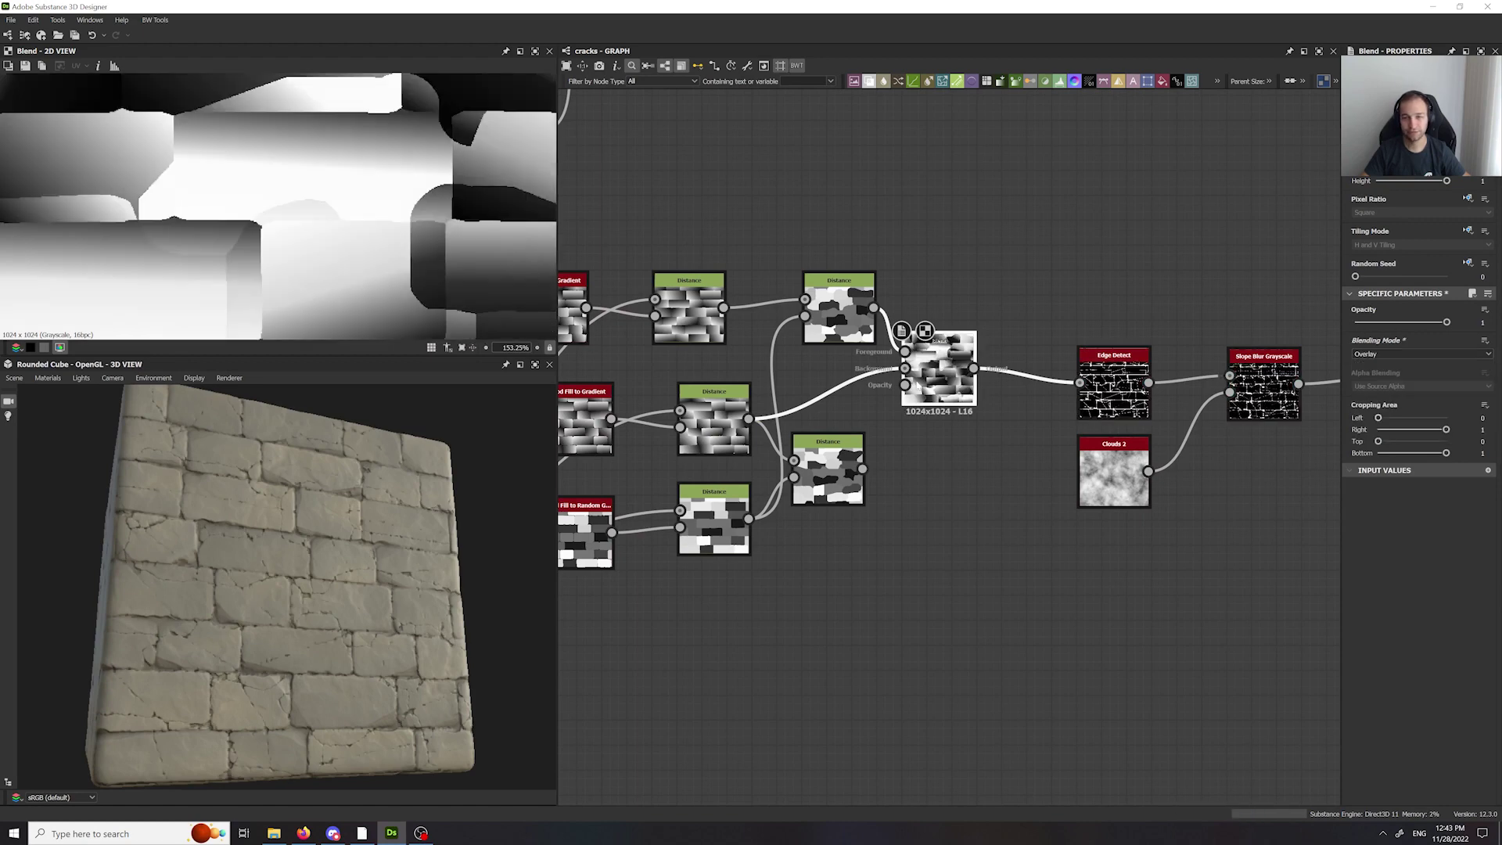
left_click_drag(947, 395, 996, 411)
- Examine the cracks on the brick cube up close and view the Edge Detect output
scroll(338, 598, "up", 5)
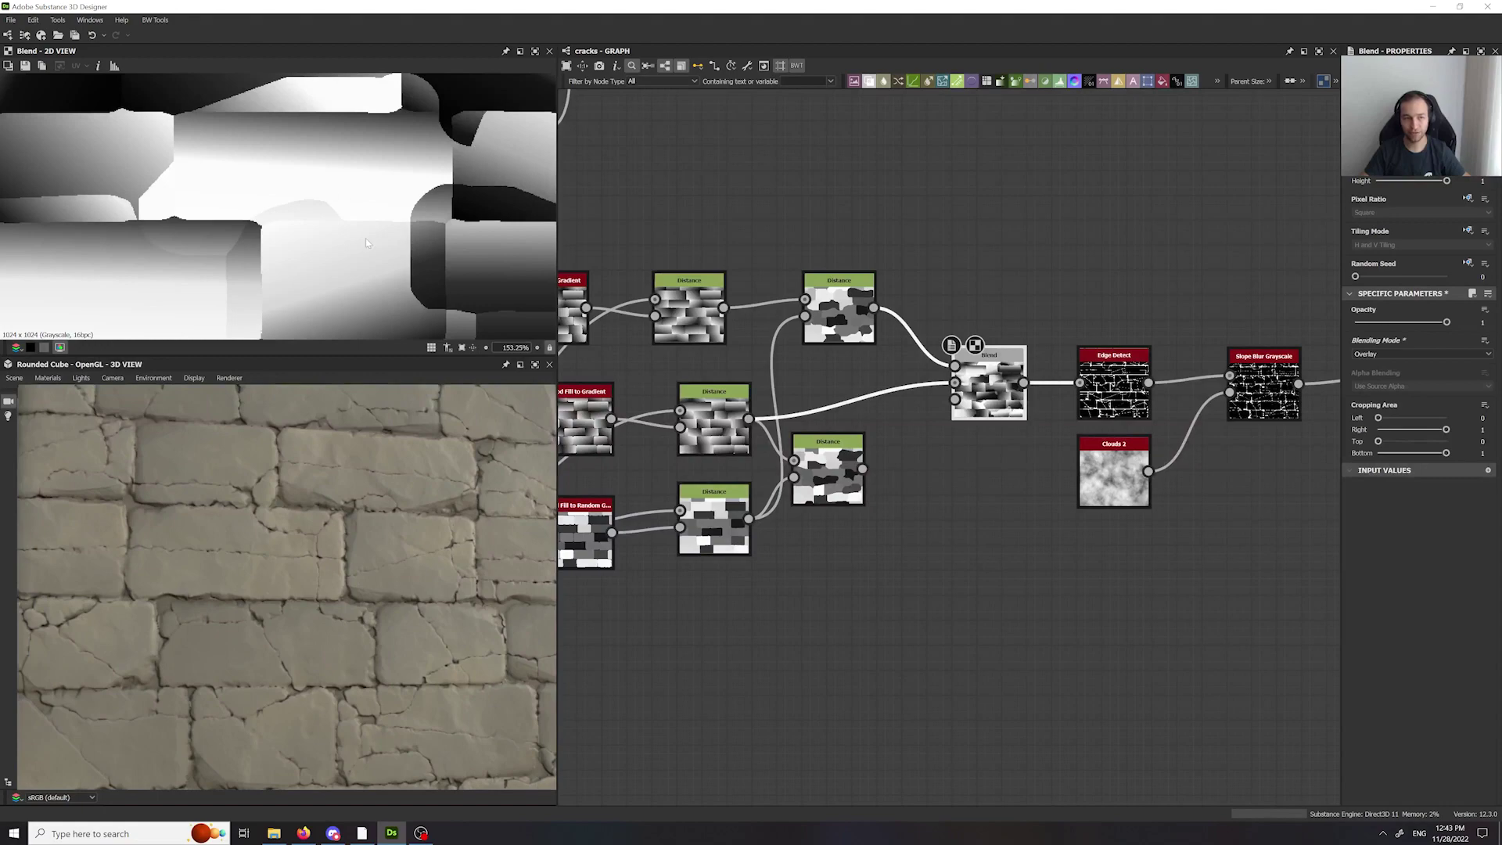
scroll(380, 547, "down", 5)
left_click_drag(379, 547, 365, 540)
scroll(398, 590, "up", 5)
right_click_drag(398, 589, 438, 592, "ctrl+shift")
middle_click_drag(1087, 567, 743, 557)
double_click(771, 378)
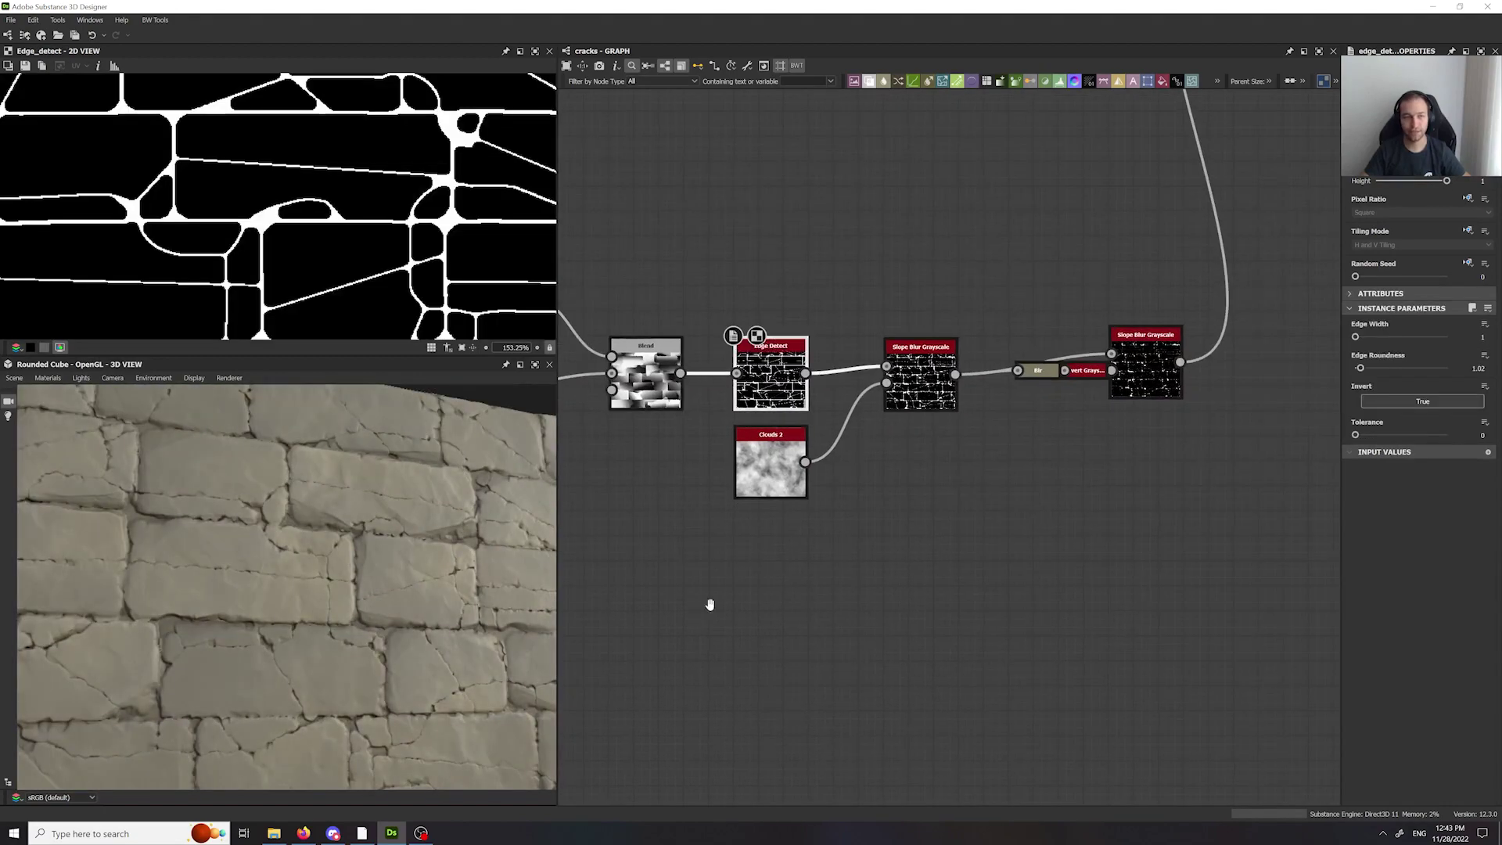
- Place the original combining Distance node below its duplicate and connect it to the new Blend node's background
middle_click_drag(709, 604, 1108, 606)
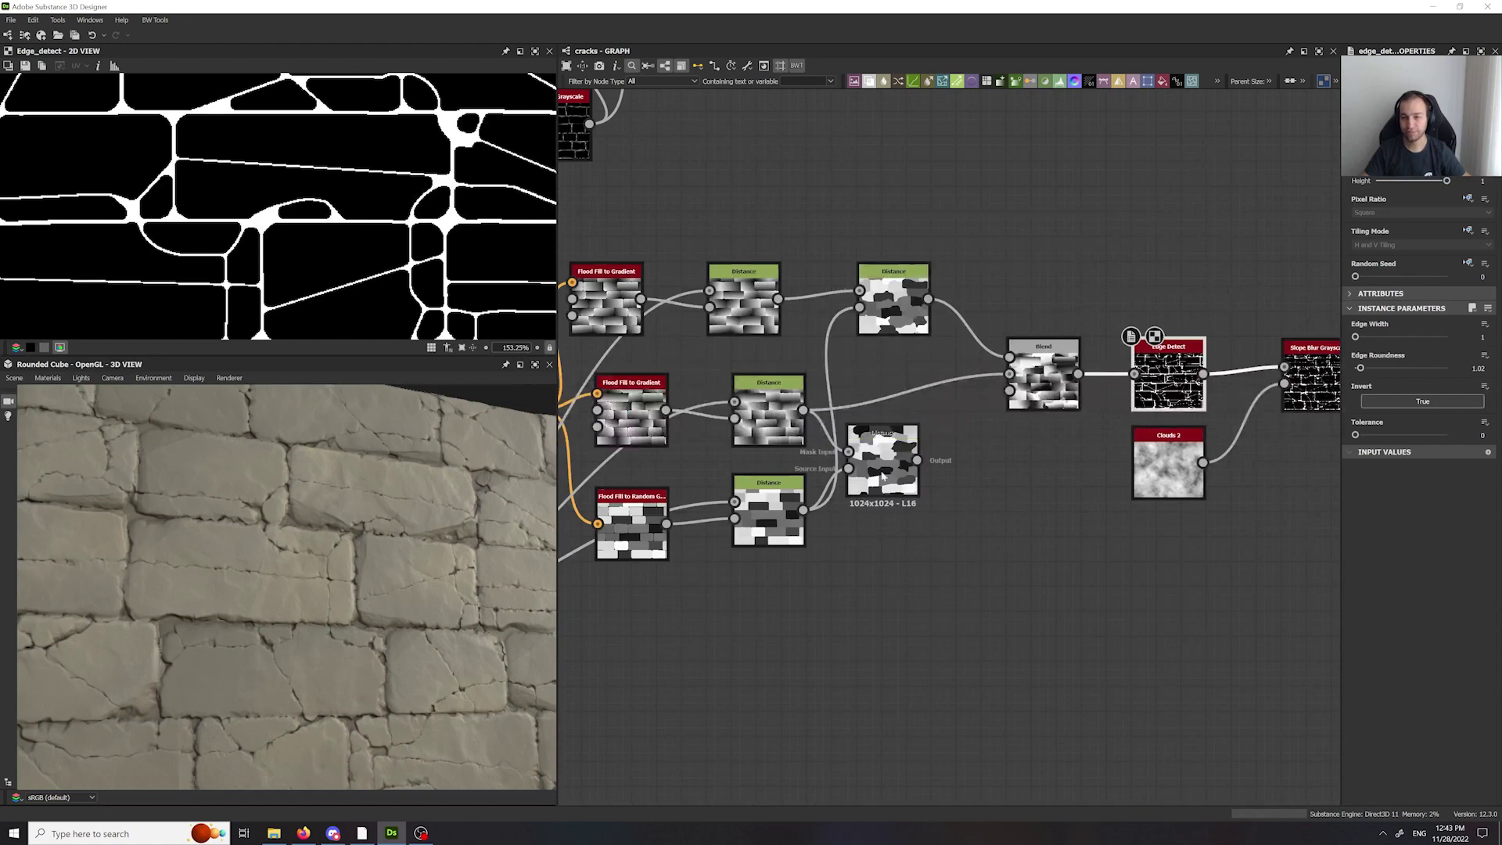
left_click_drag(883, 475, 904, 413)
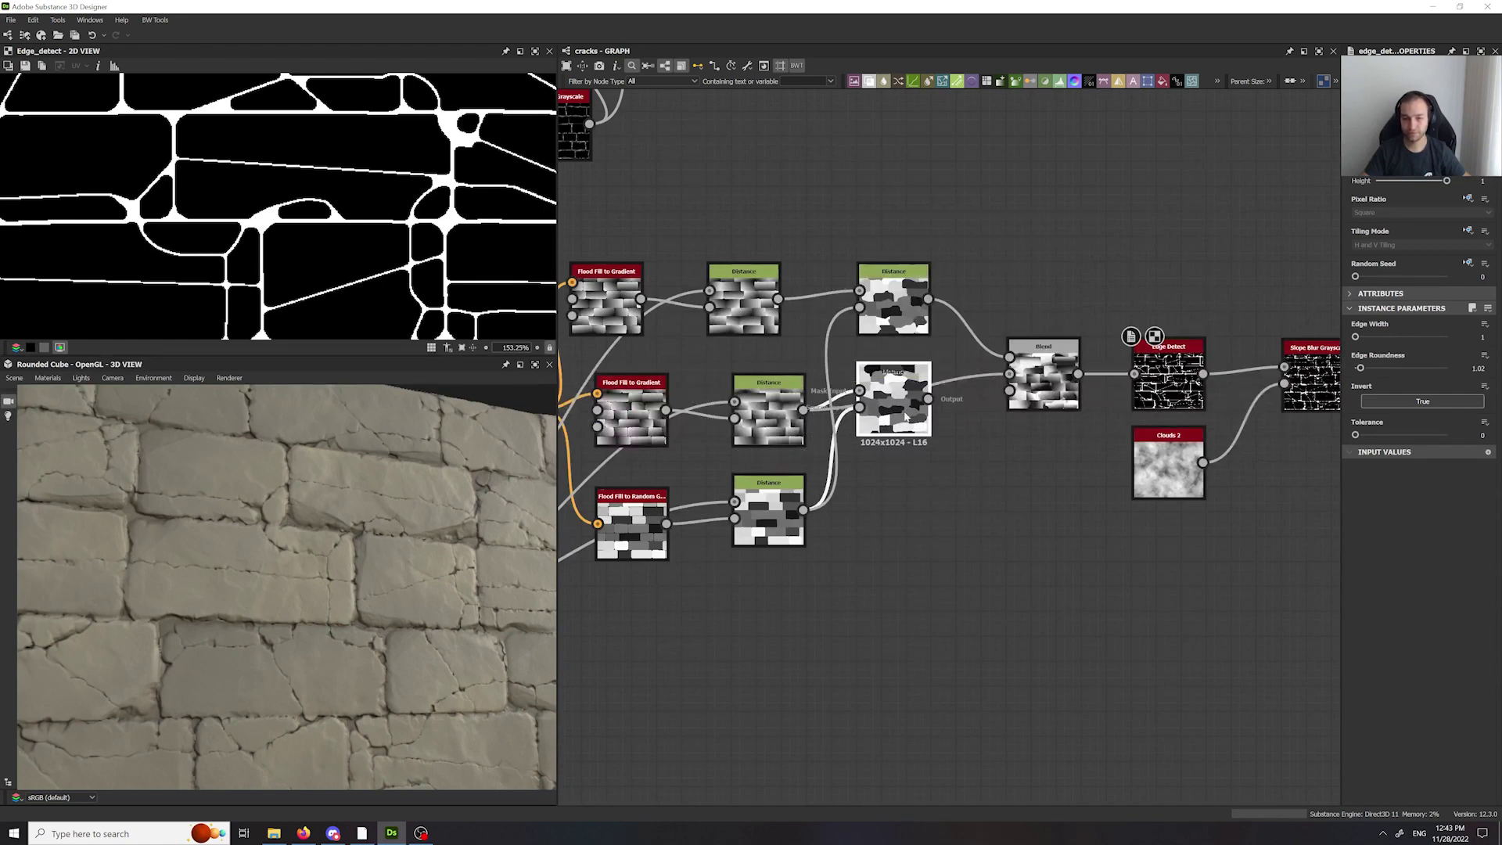
double_click(769, 413)
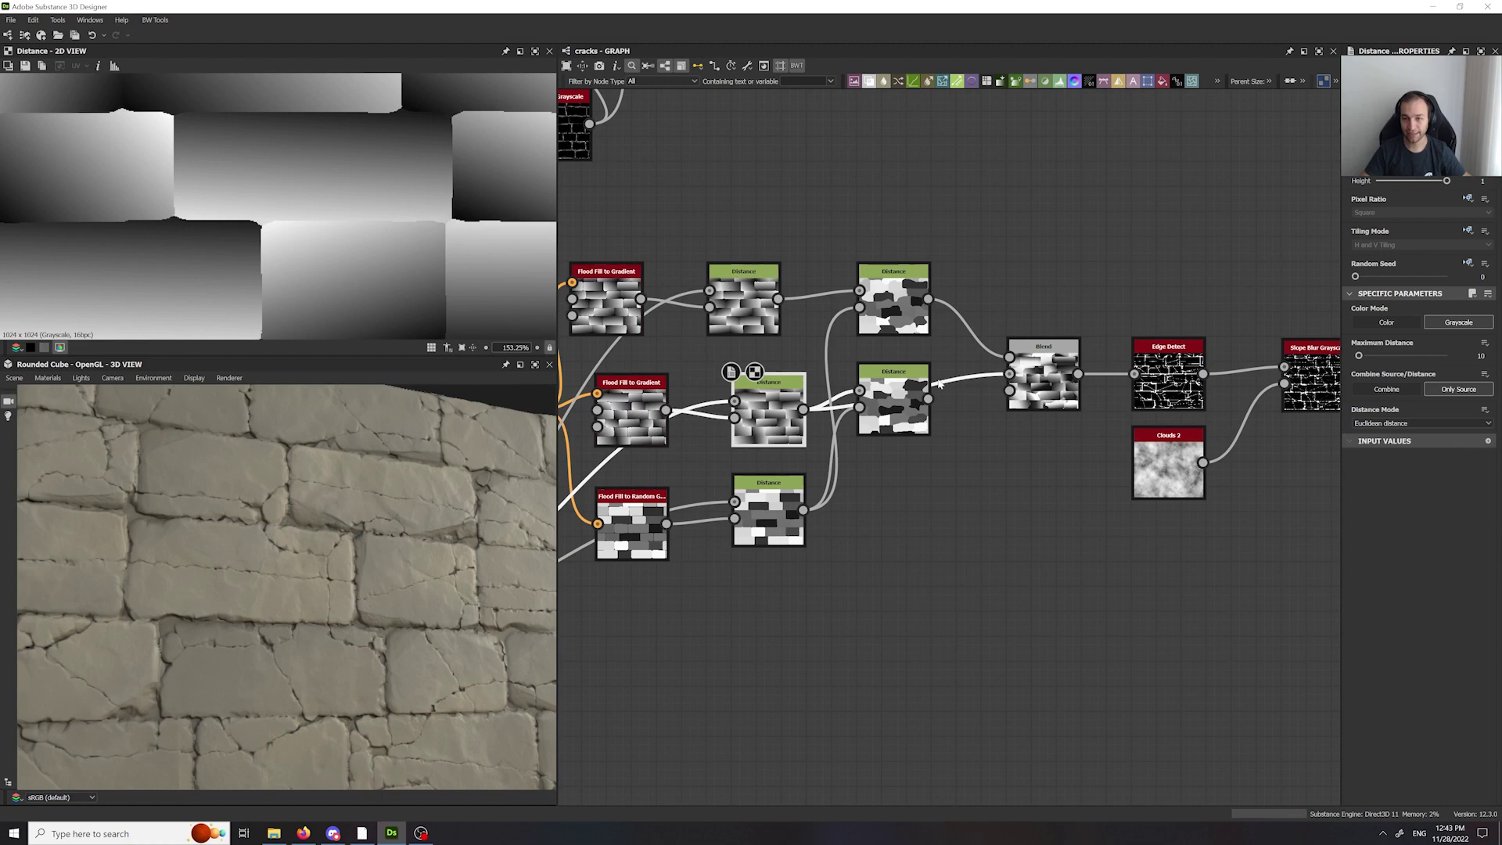
left_click_drag(929, 399, 1010, 374)
scroll(378, 584, "down", 3)
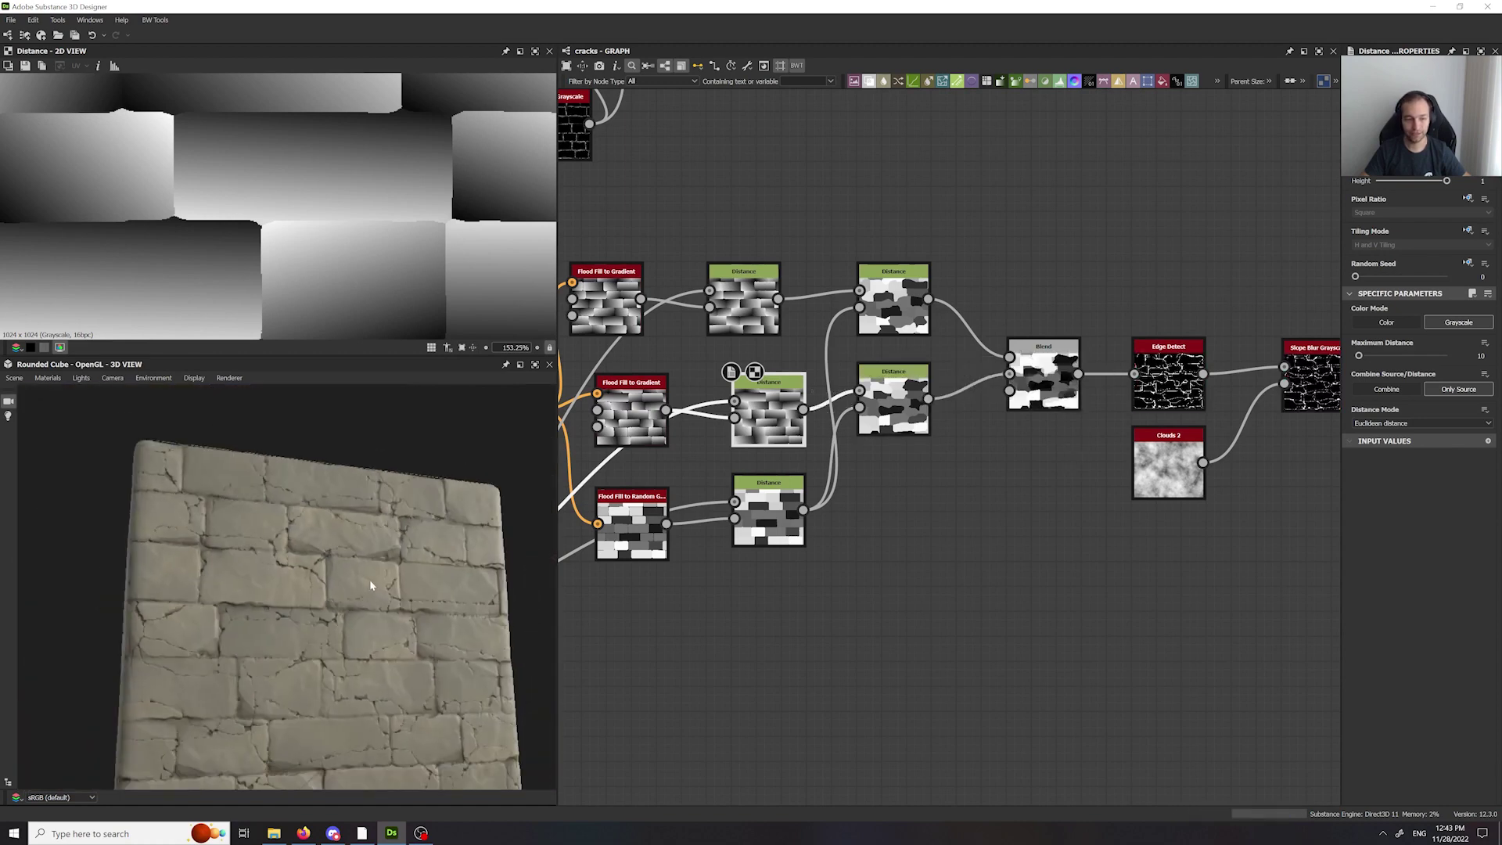
scroll(370, 585, "up", 5)
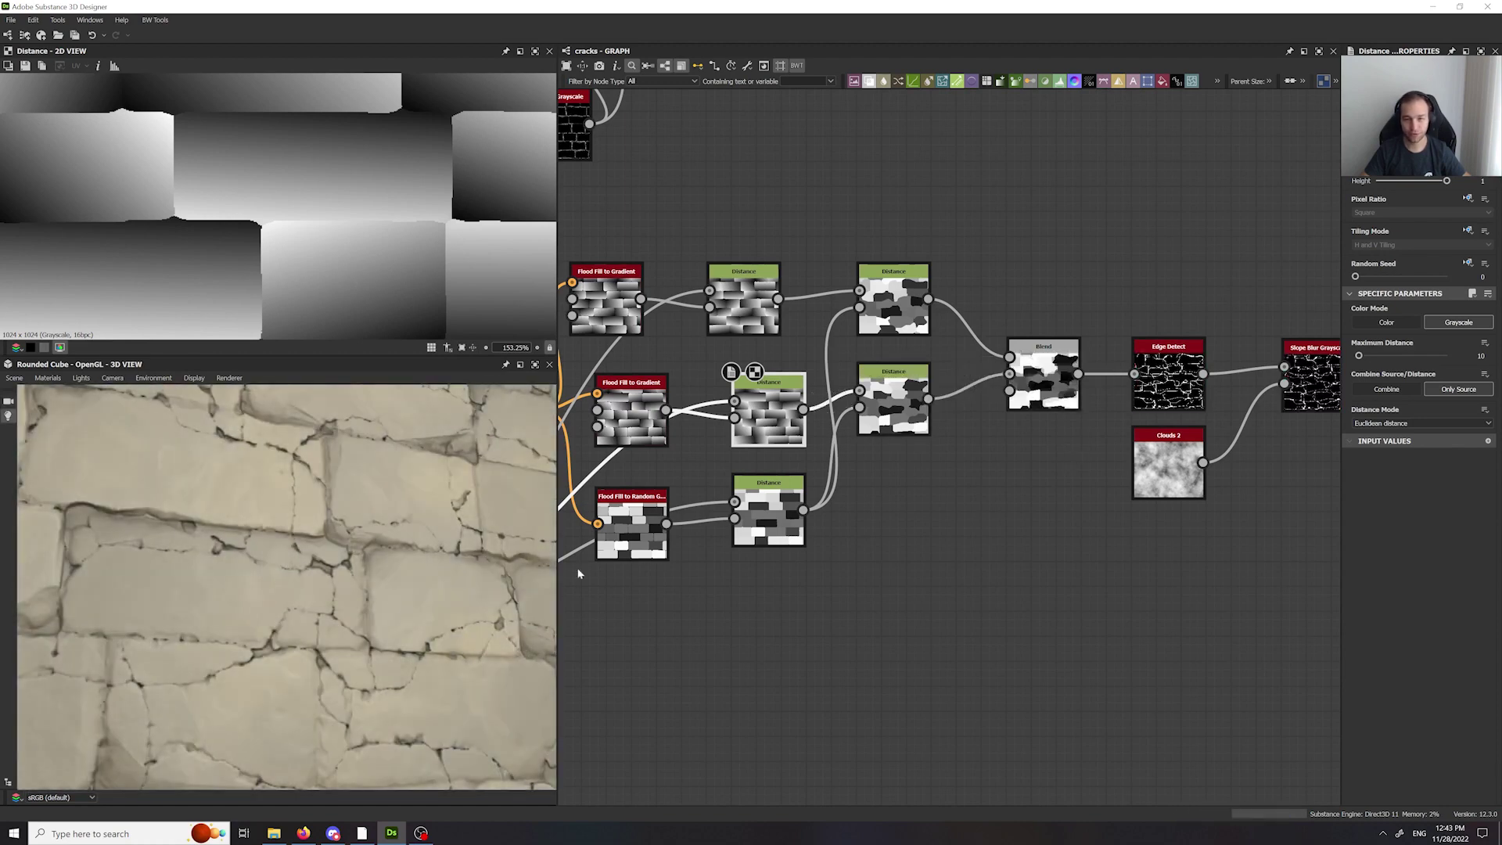
- Try the Divide blending mode on the new Blend node and inspect the brick cube and the whole mask
double_click(1043, 379)
left_click(1420, 353)
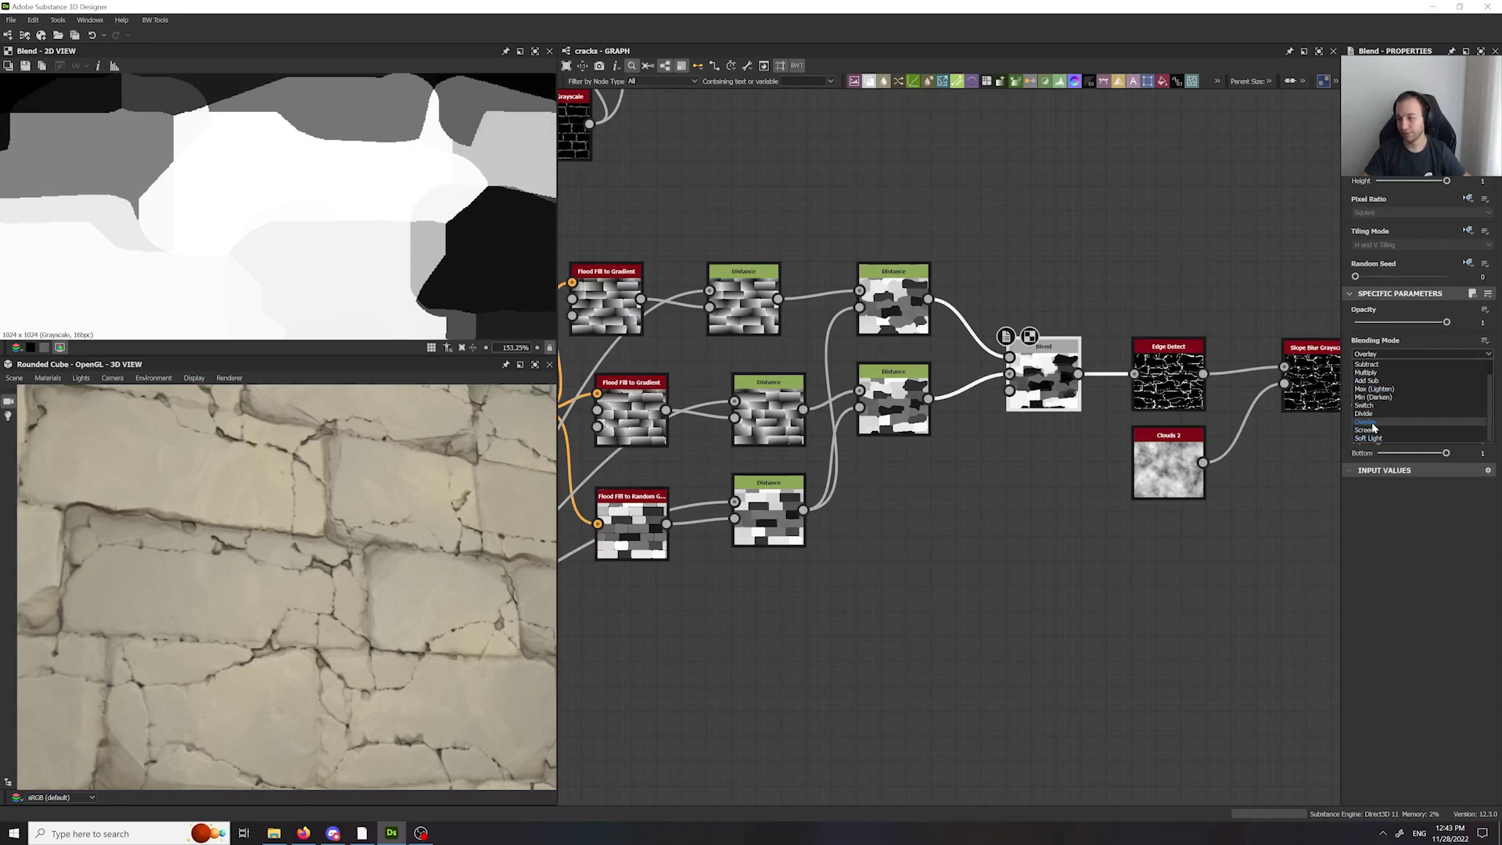
left_click(1363, 413)
scroll(379, 460, "down", 2)
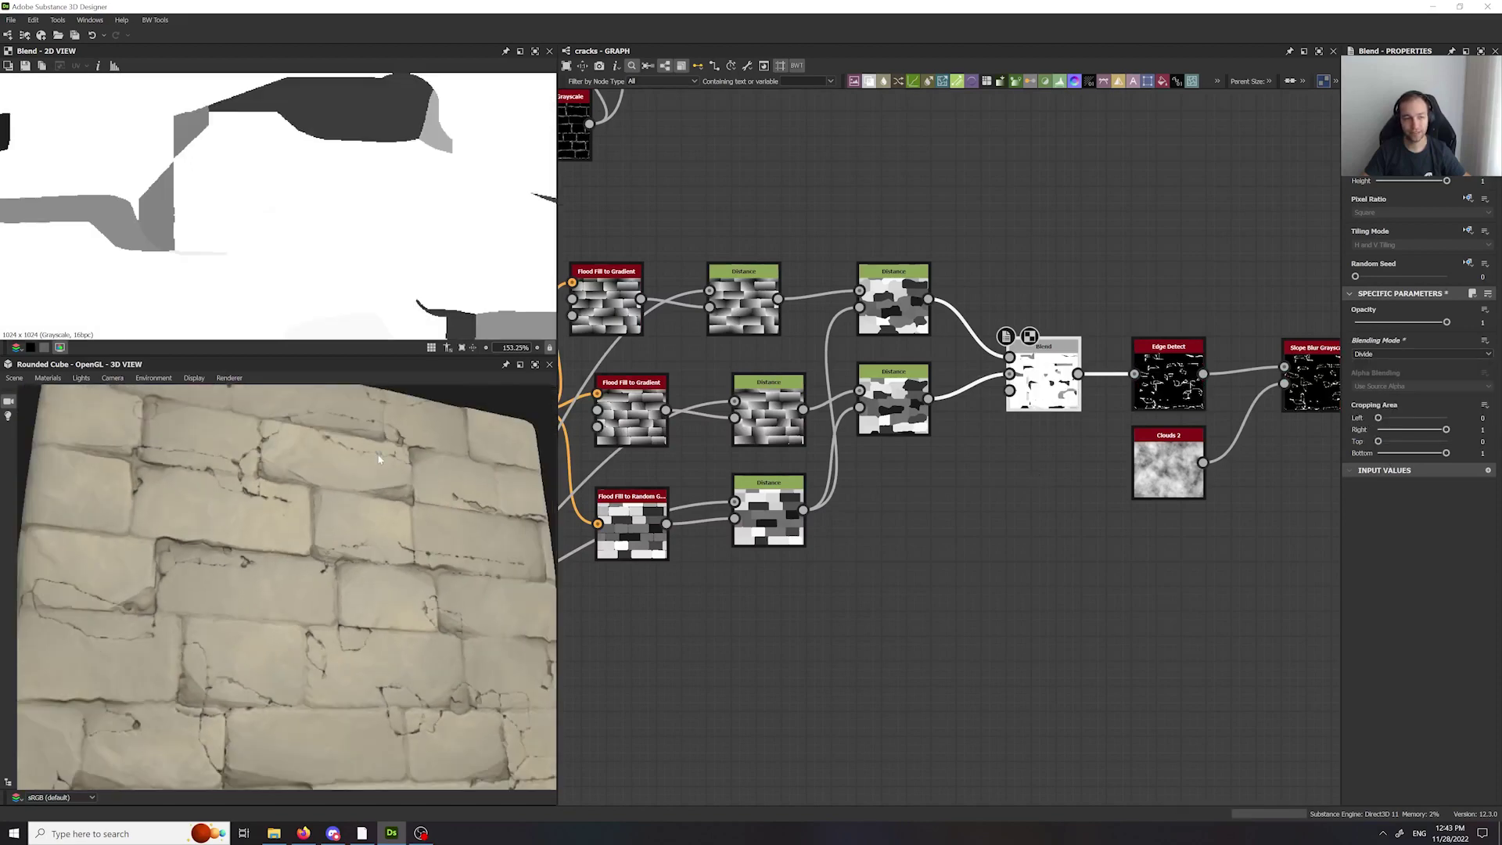
scroll(251, 225, "down", 4)
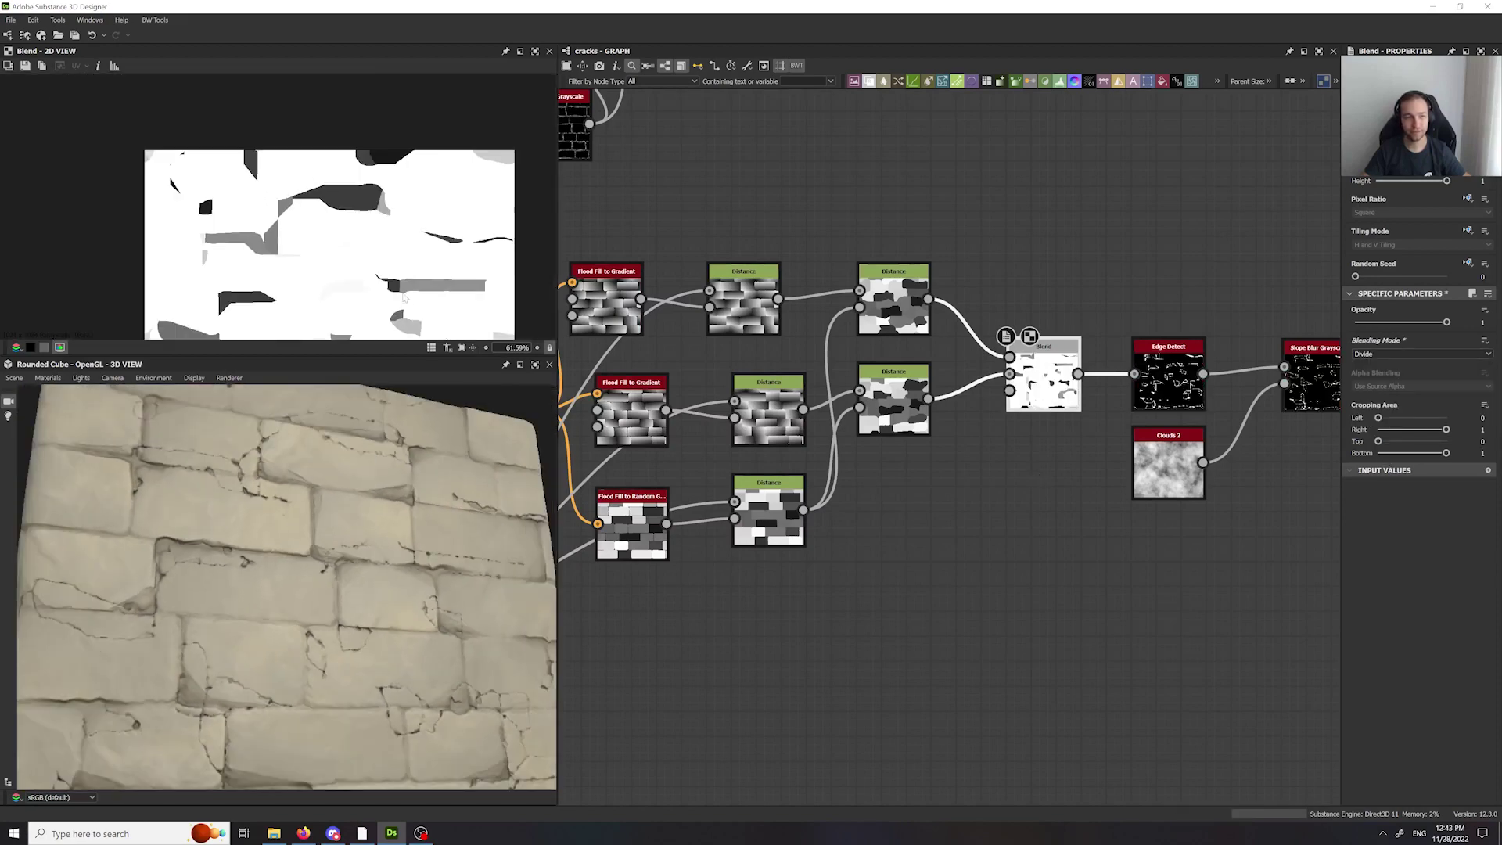
- Set the new Blend node's blending mode to Min (Darken) and view the Edge Detect output
left_click(1405, 353)
left_click(1411, 398)
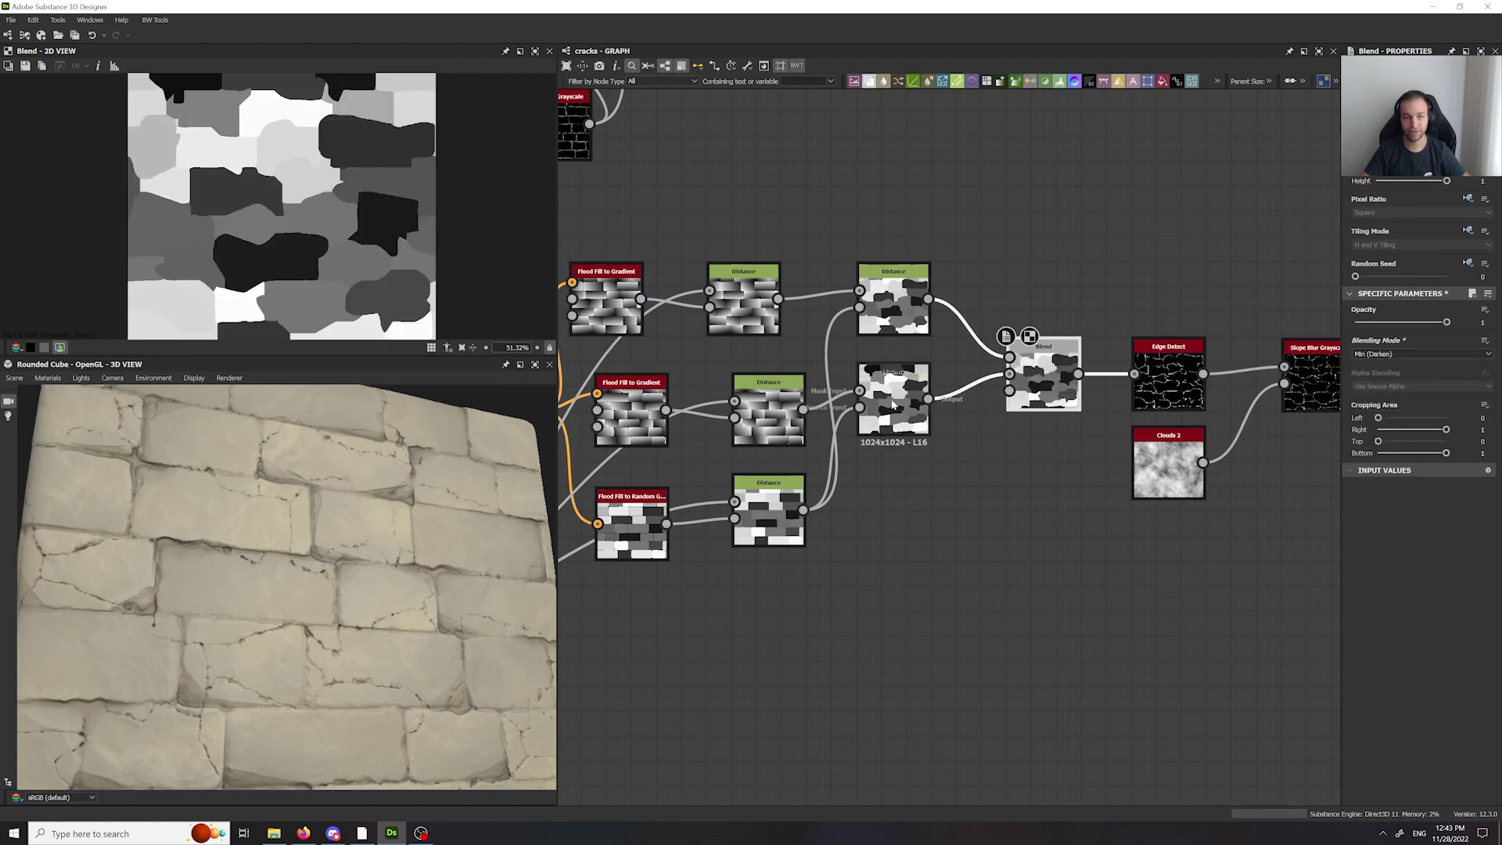
double_click(894, 306)
double_click(1064, 385)
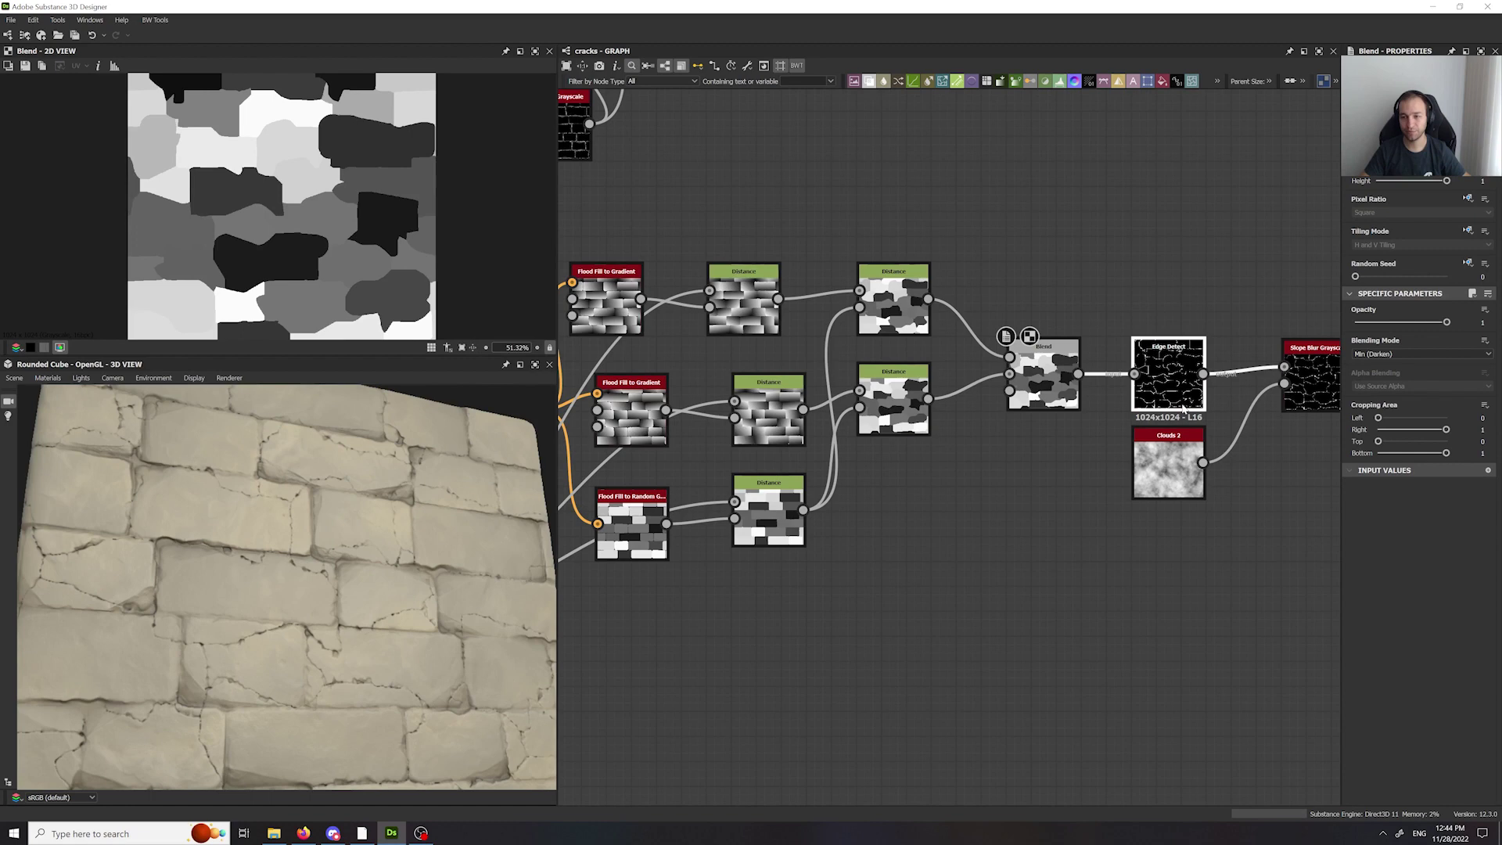
double_click(1166, 372)
left_click(1075, 361)
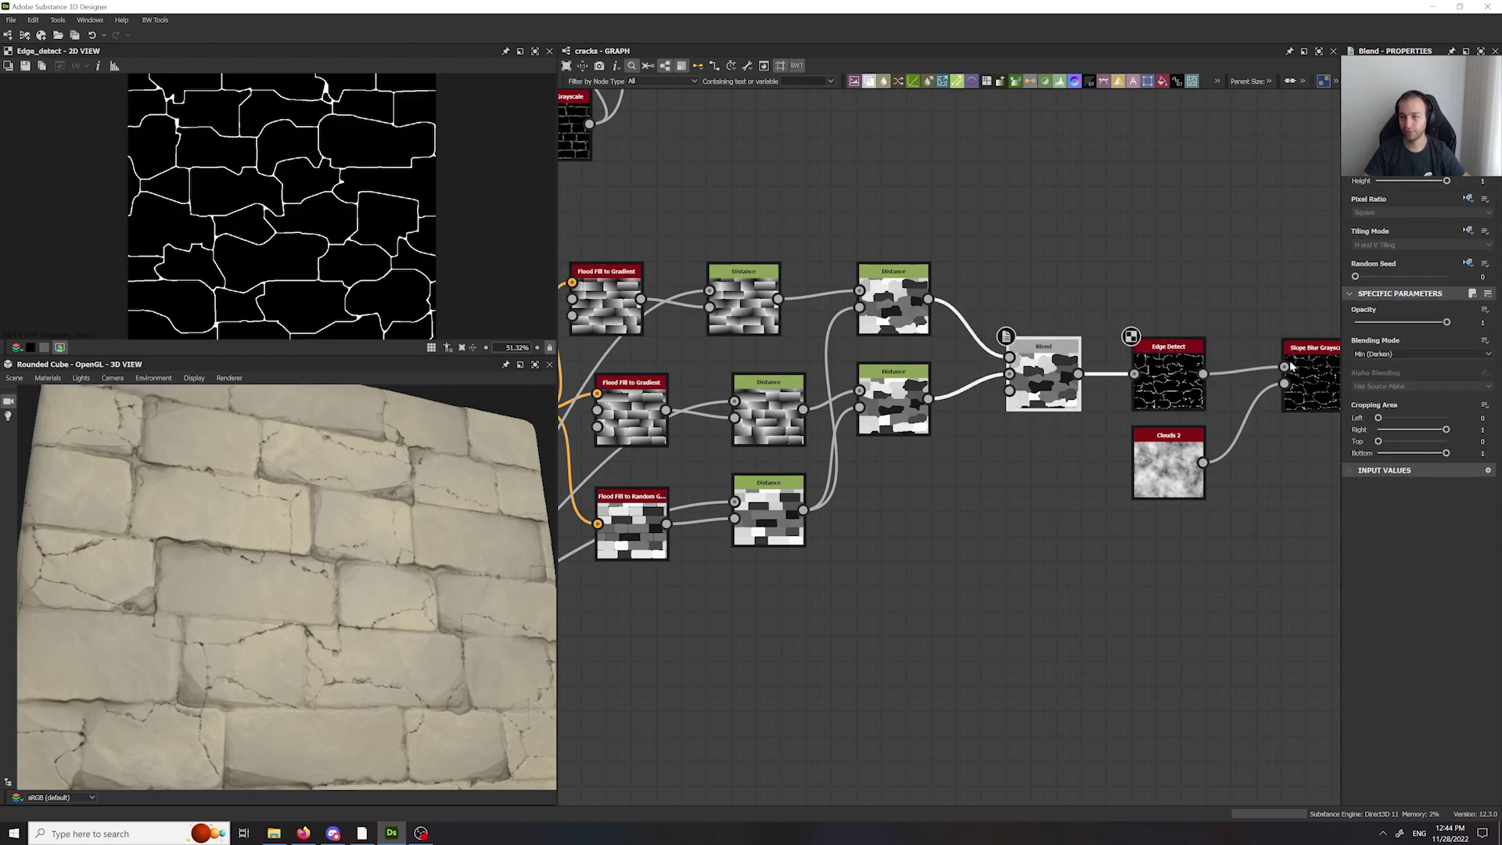
key("alt+d")
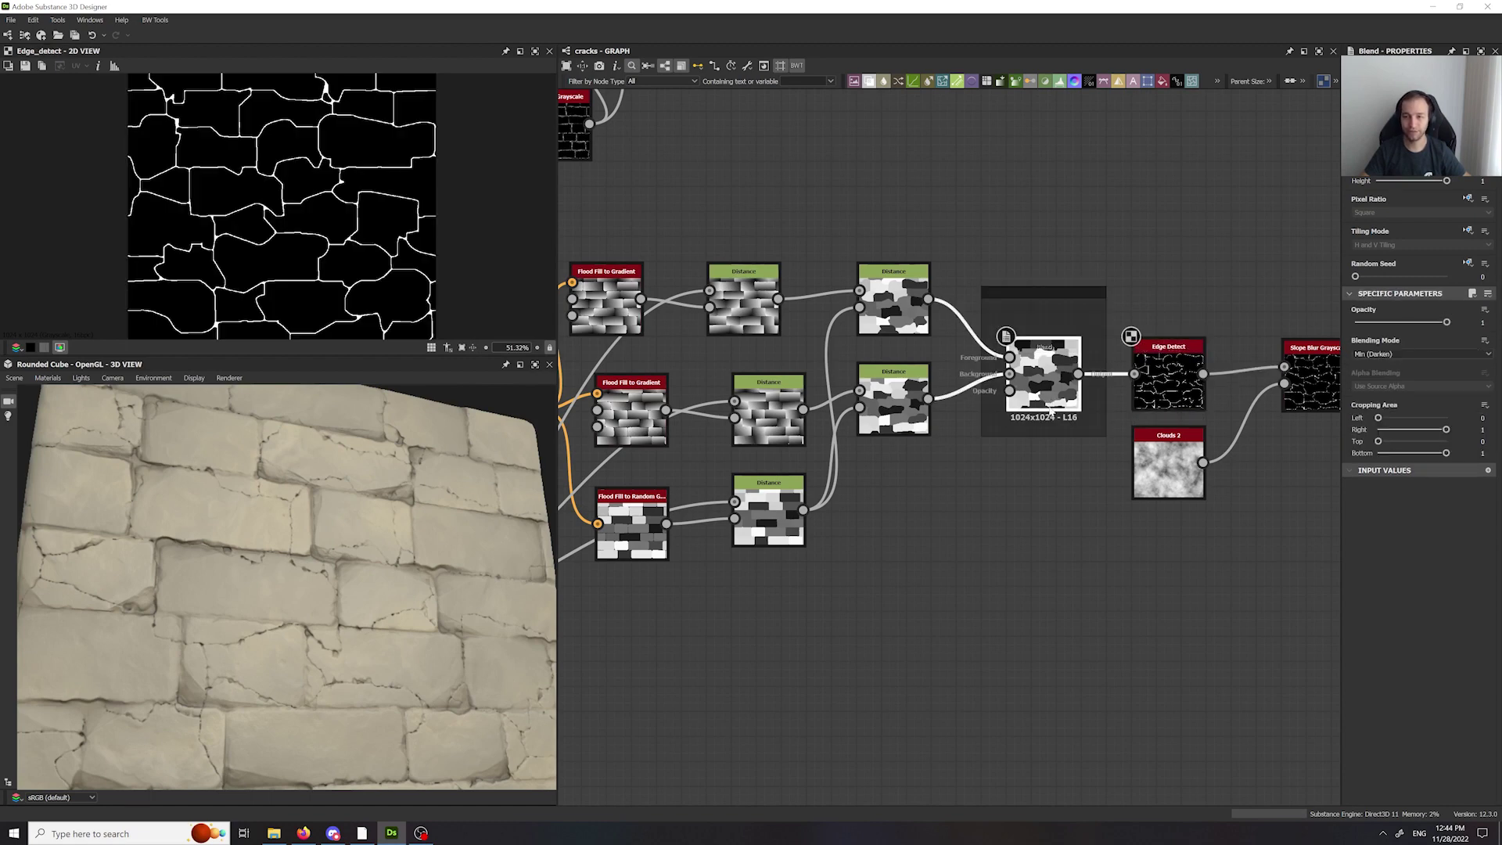
key("ctrl+d")
left_click(1099, 296)
key("Delete")
left_click(956, 442)
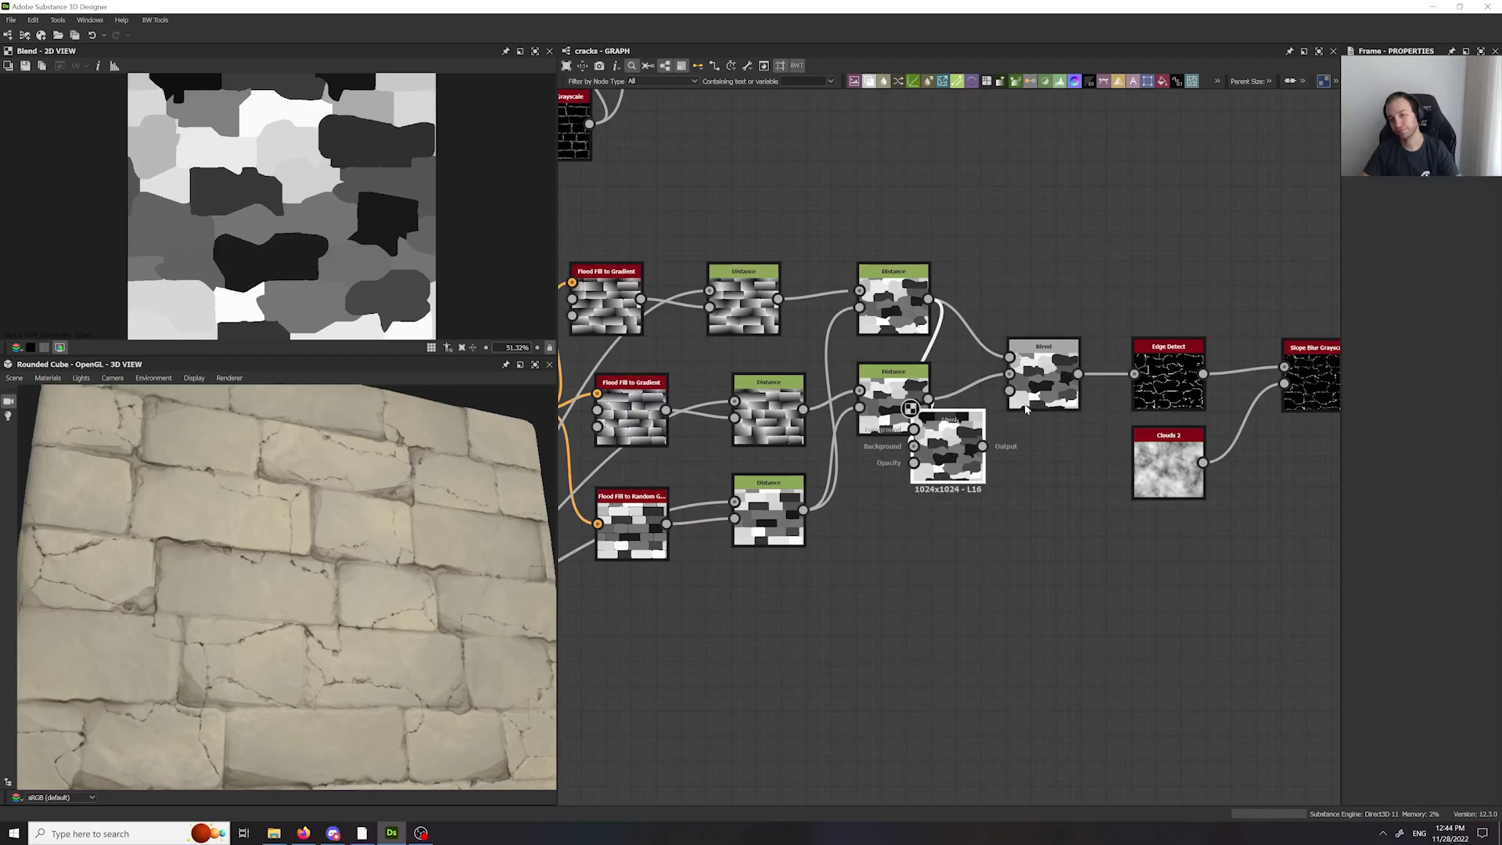
key("Delete")
- Temporarily disable the Min (Darken) Blend node to compare the cracks, re-enable it, and view the Edge Detect output
left_click(1042, 392)
key("ctrl+shift+d")
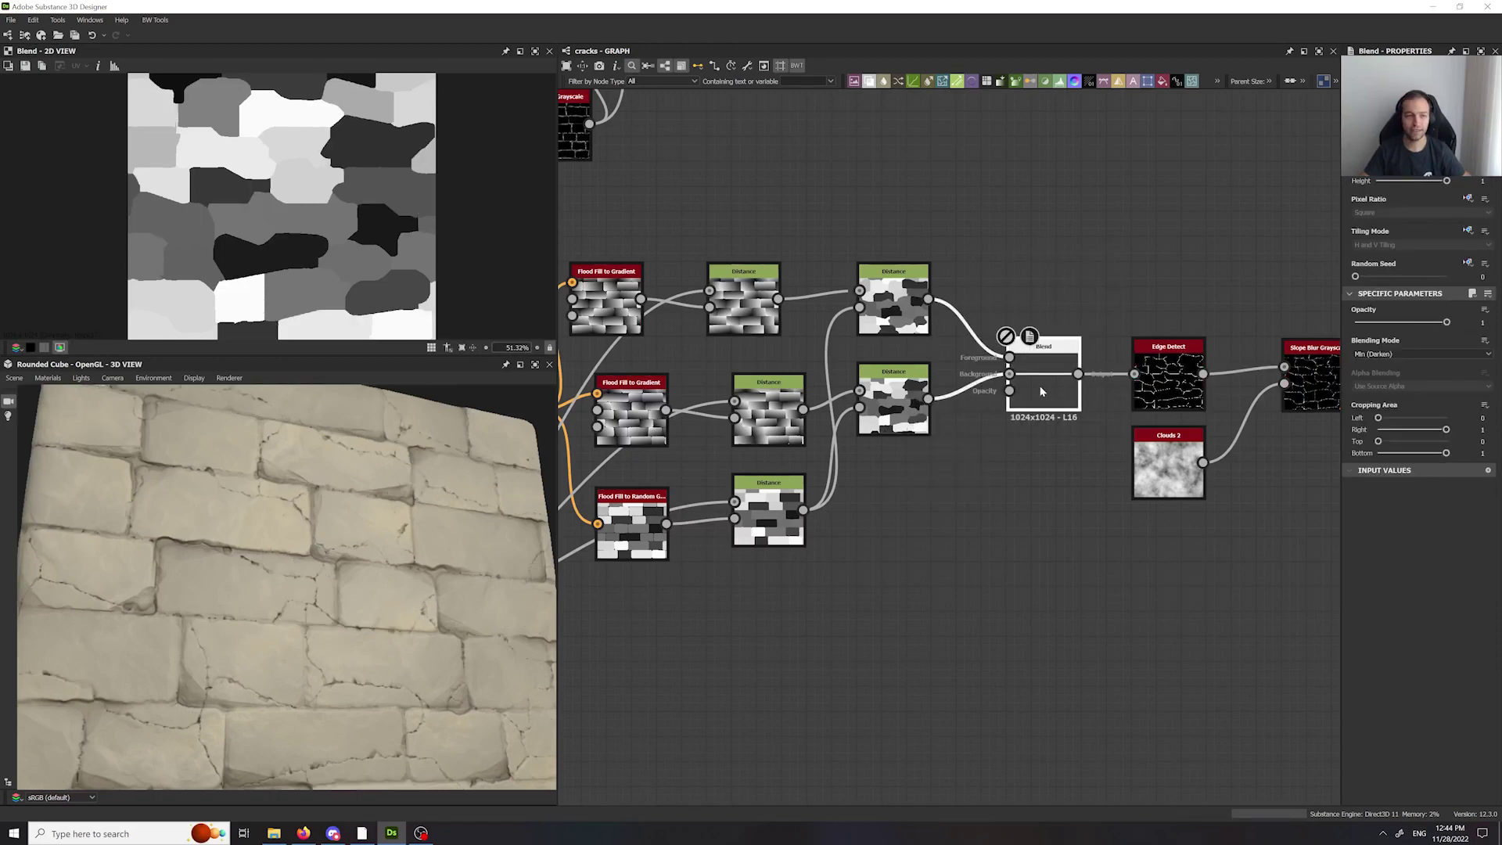
key("ctrl+shift+d")
double_click(1169, 380)
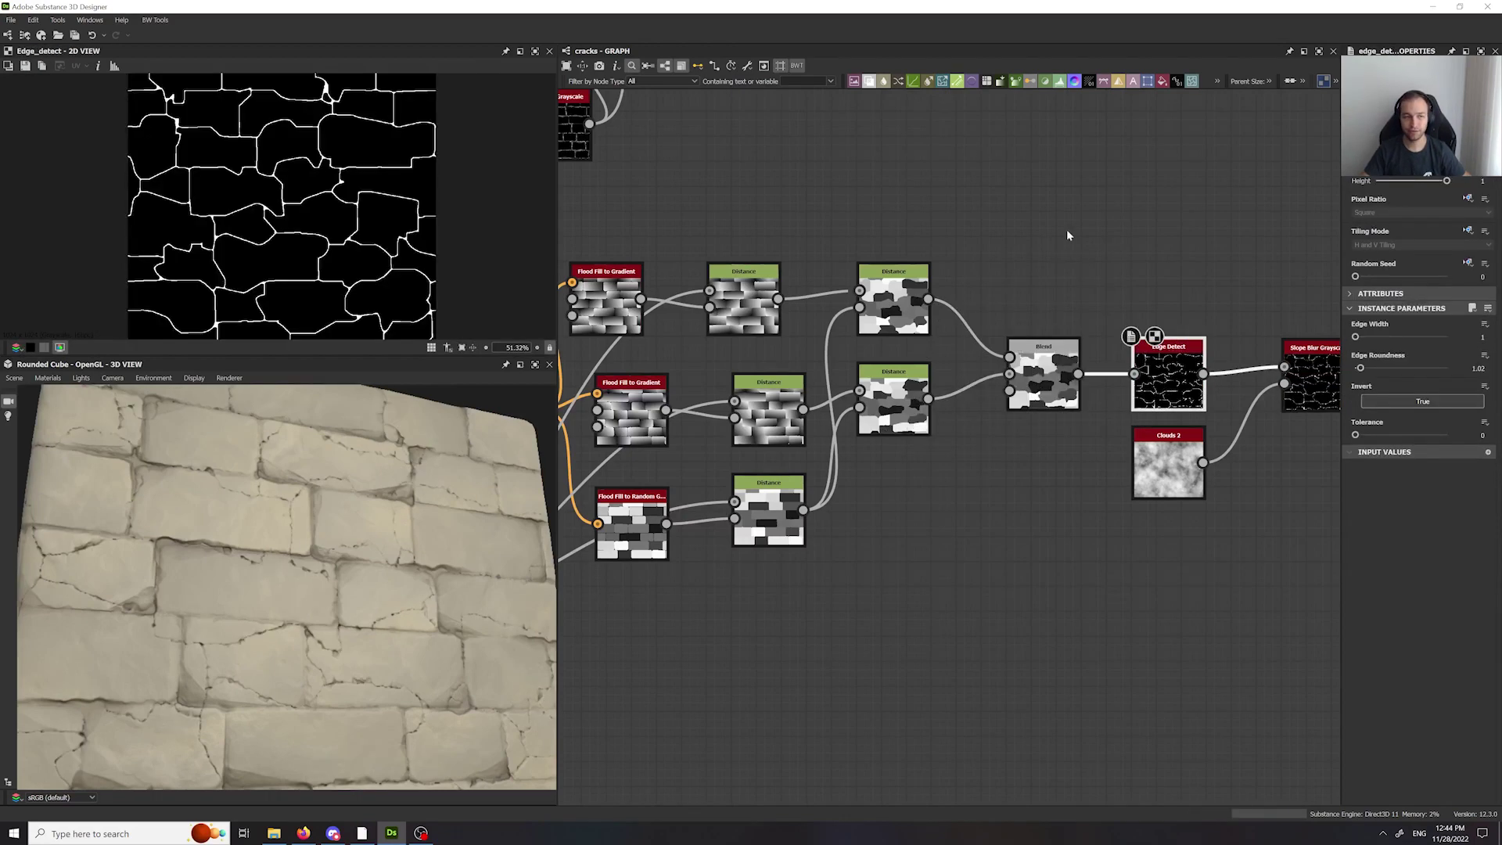
- Set the mask-combining Blend node's mode to Multiply and compare the cracks on the brick cube with the node off and on
left_click(1079, 394)
key("ctrl+shift+d")
key("ctrl+shift+d")
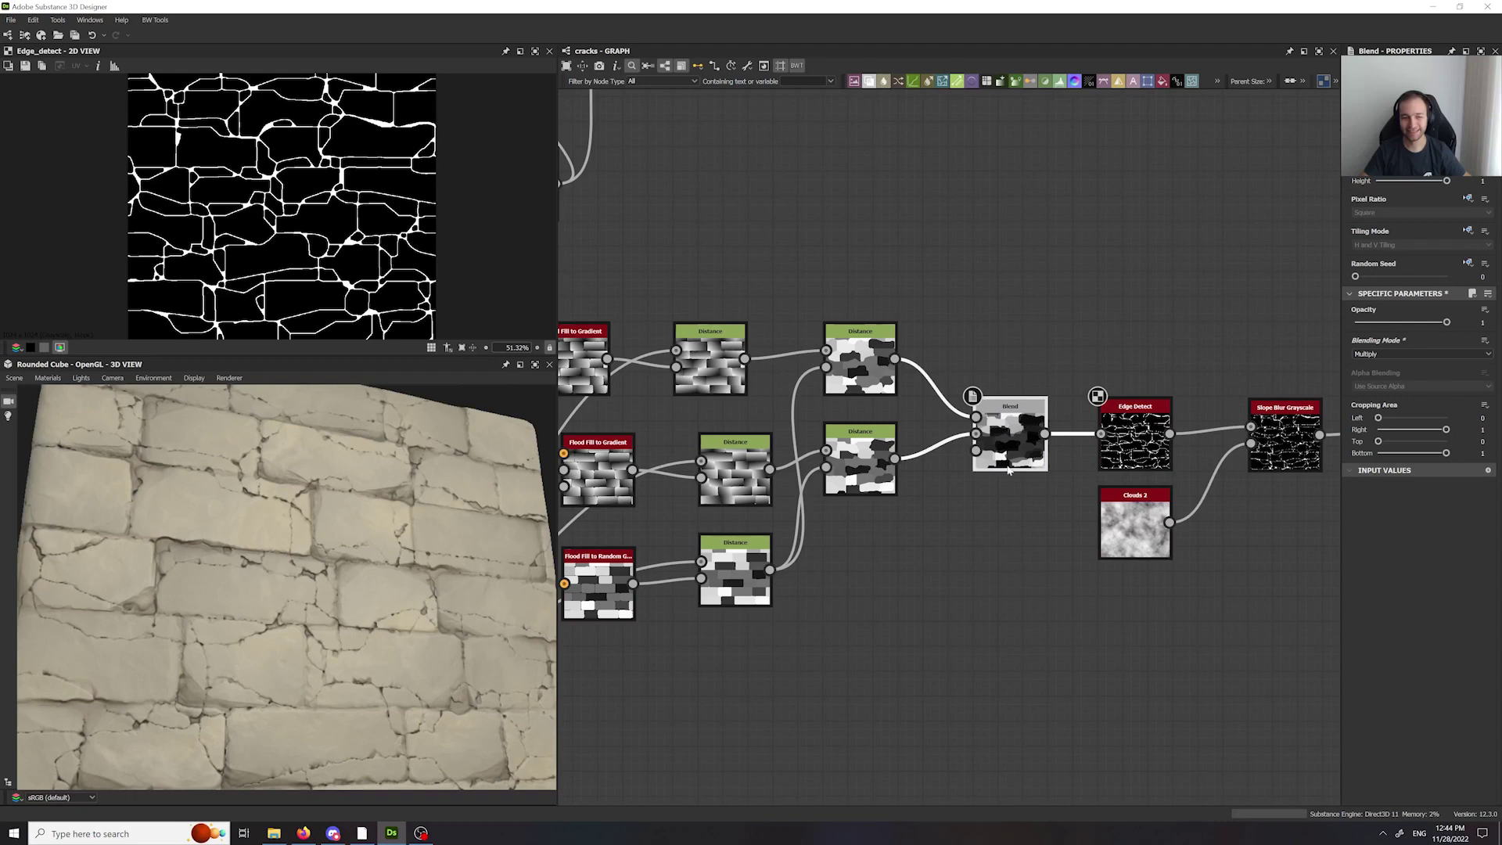
key("ctrl+shift+d")
key("ctrl+shift+d")
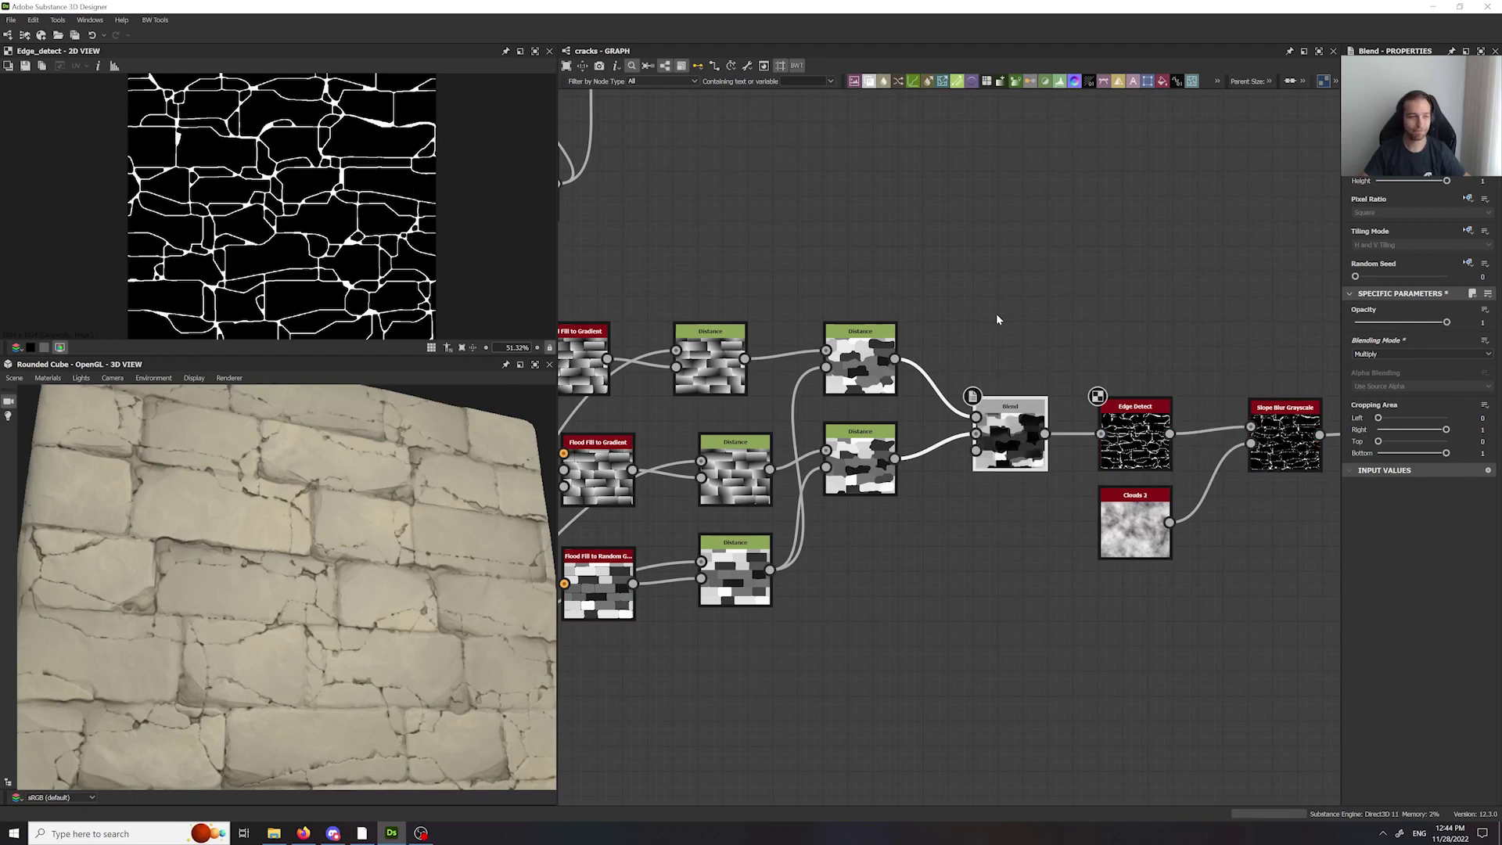
scroll(410, 515, "down", 5)
scroll(496, 601, "up", 6)
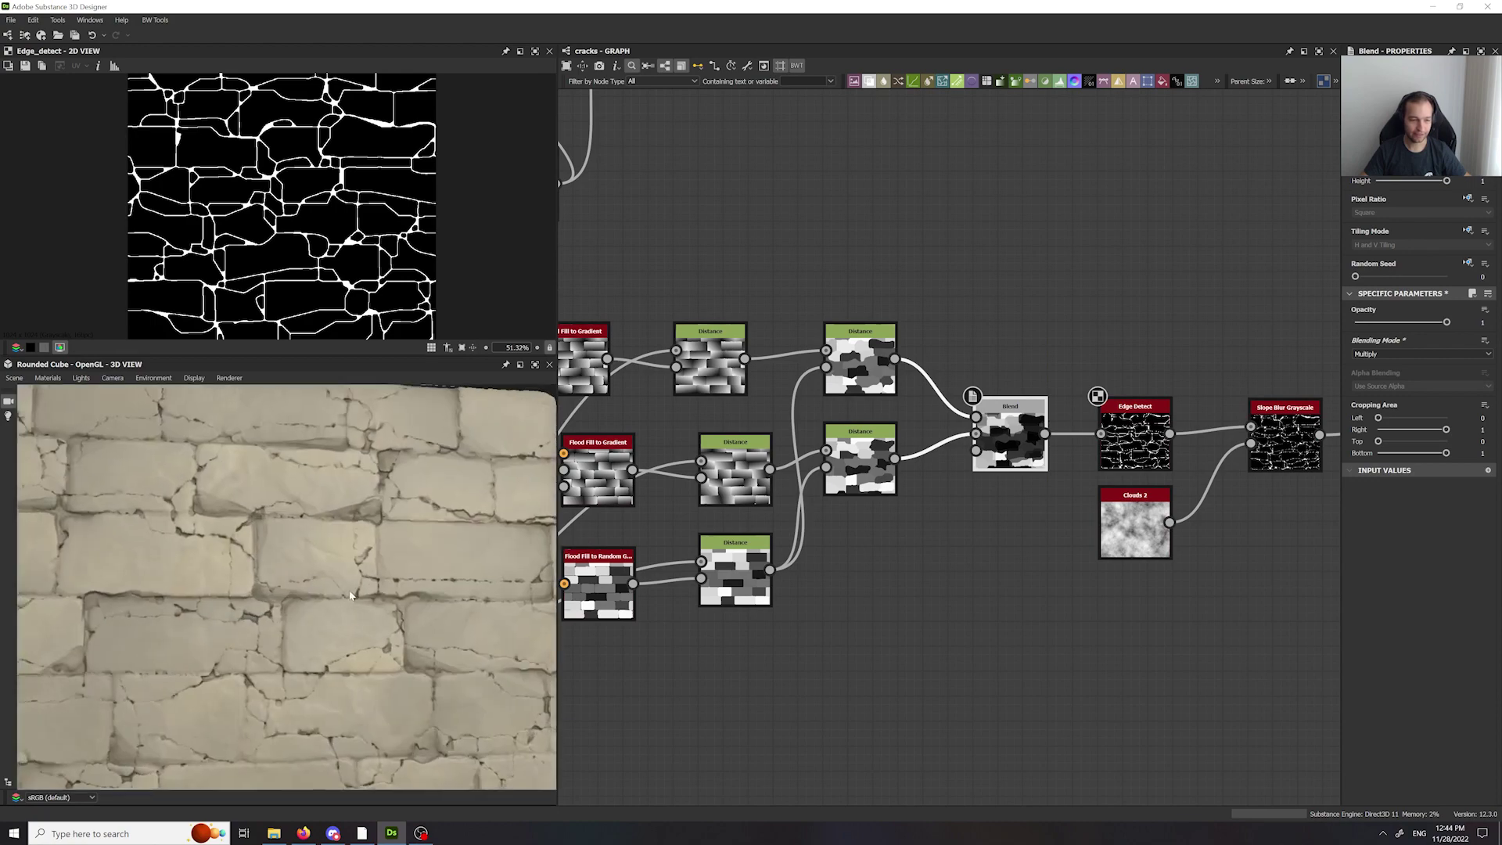
- Tidy the end of the shape-dependent crack chain and move the whole branch further down in the graph
middle_click_drag(952, 625, 637, 630)
scroll(1114, 574, "down", 4)
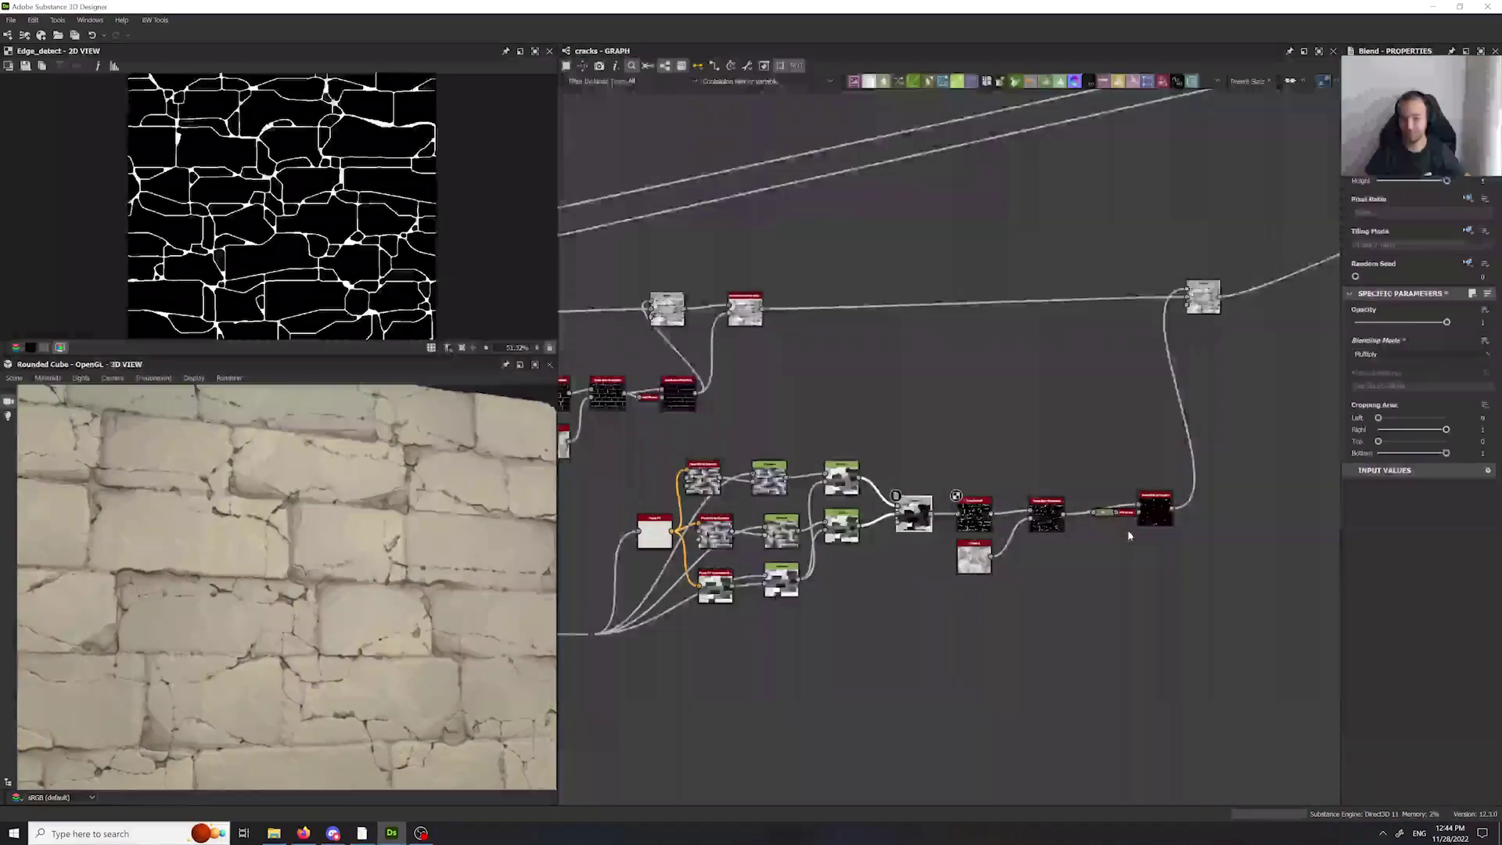
scroll(1130, 534, "up", 4)
left_click_drag(1183, 508, 1109, 521)
scroll(1111, 553, "down", 4)
middle_click_drag(698, 469, 815, 351)
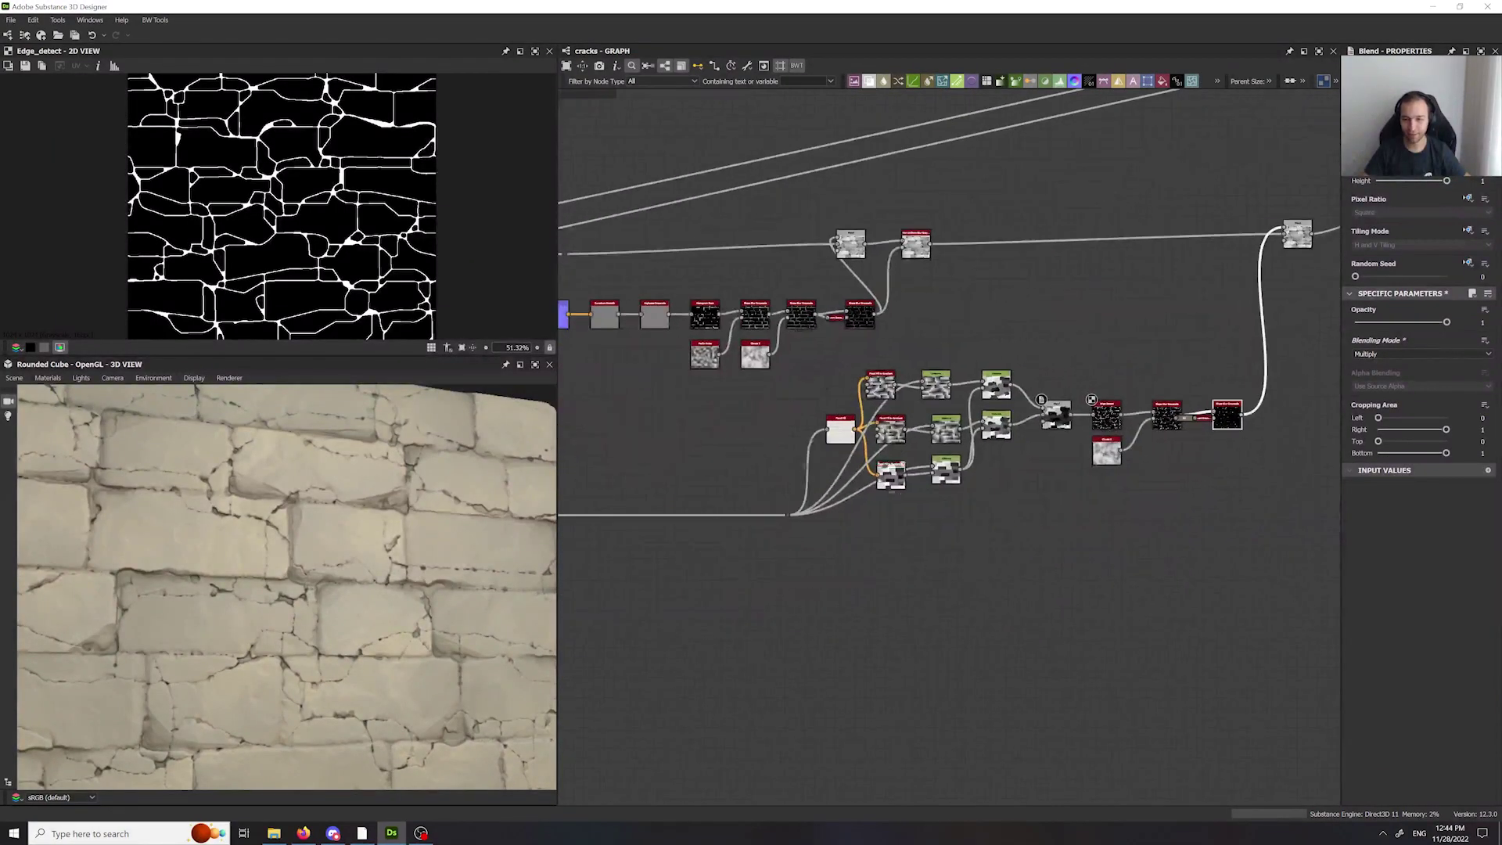
left_click_drag(815, 351, 1257, 526)
left_click_drag(1055, 415, 1036, 606)
- Add a Directional Warp node after the last Slope Blur Grayscale and connect the blurred cracks to its main input
middle_click_drag(1283, 645, 1123, 579)
scroll(1106, 558, "up", 4)
left_click(1090, 537)
key("space")
type("dire")
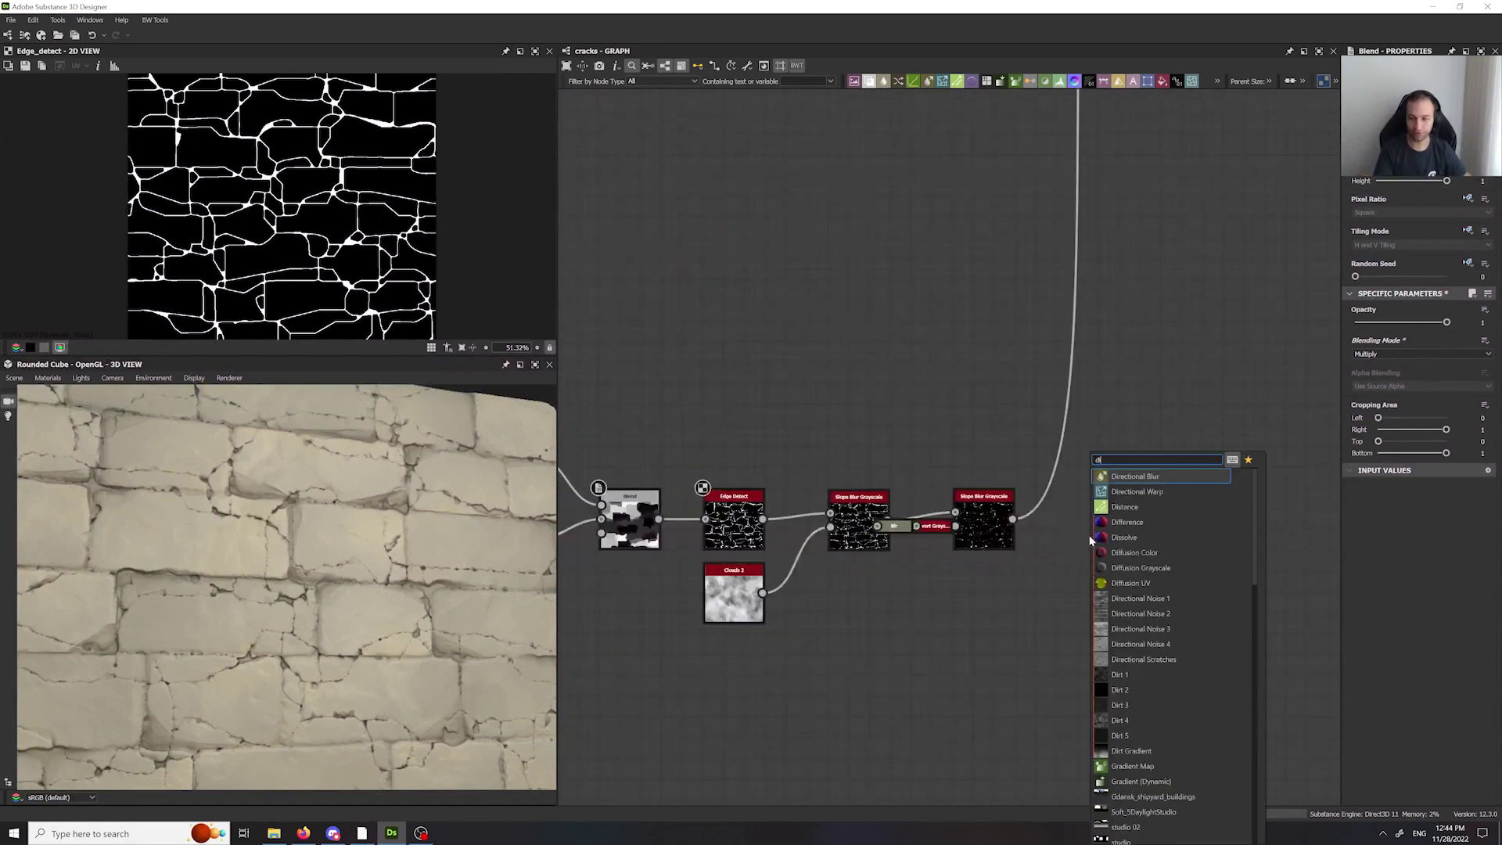
left_click(1144, 492)
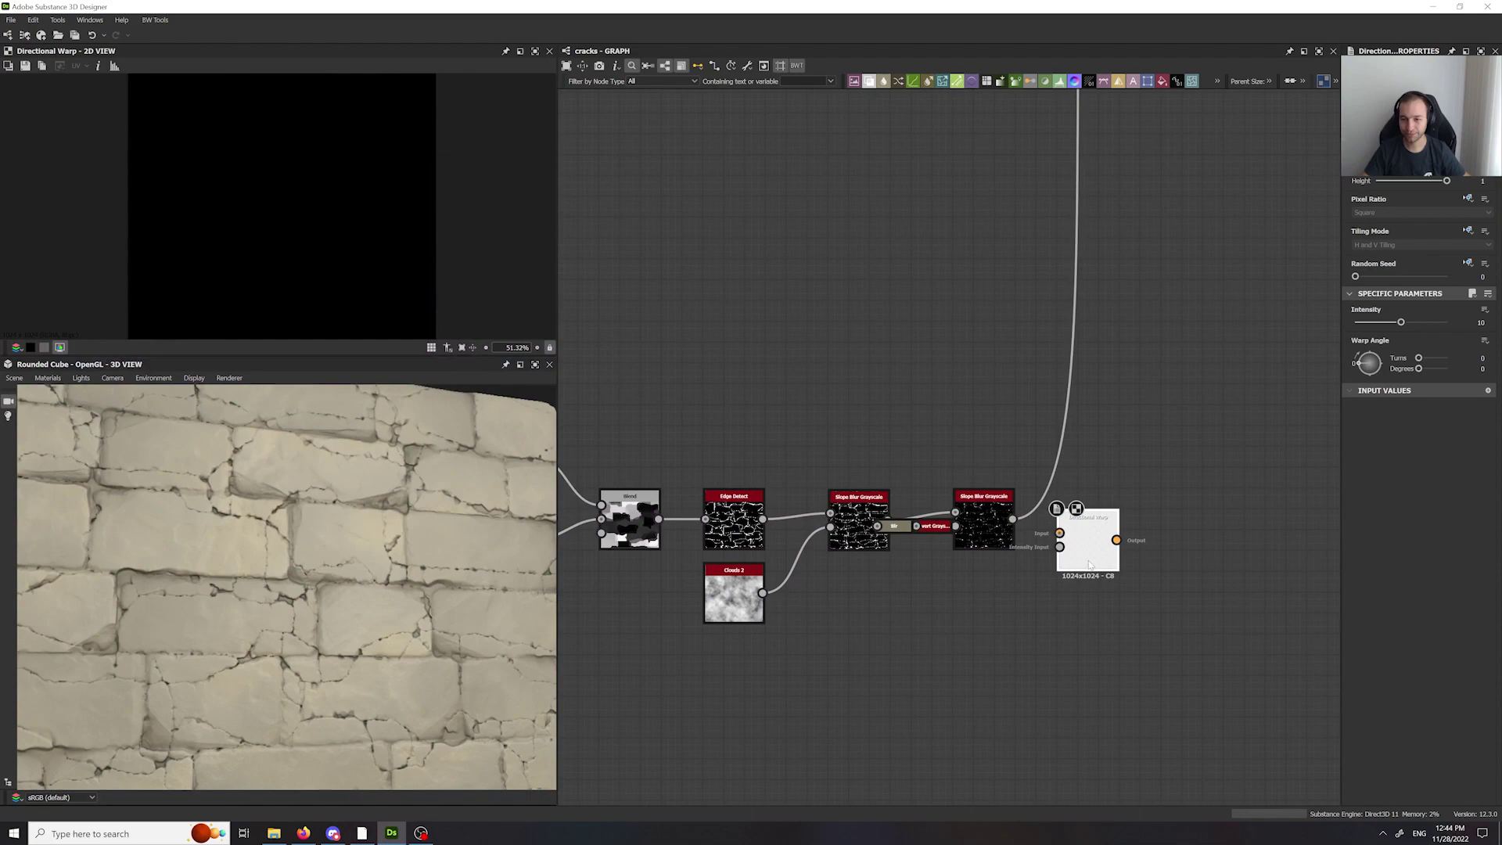
scroll(1073, 552, "up", 3)
left_click_drag(952, 489, 1099, 473)
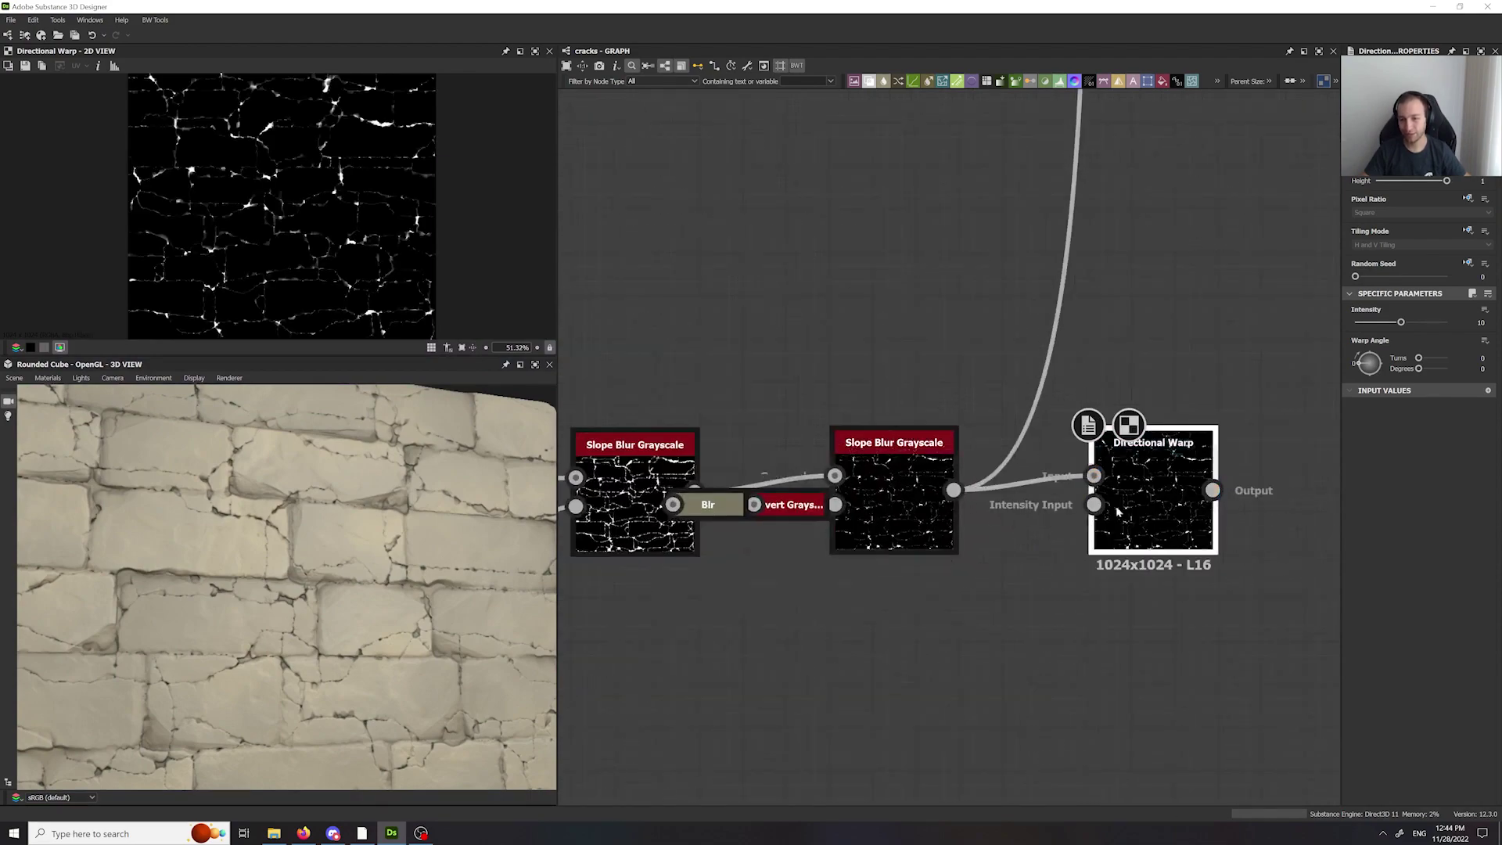
- Connect the Distance node fed by the original Flood Fill to Random Grayscale to the Directional Warp's intensity input
scroll(1084, 609, "down", 3)
scroll(1084, 608, "down", 5)
middle_click_drag(845, 539, 1252, 540)
middle_click_drag(655, 429, 1134, 480)
scroll(987, 569, "down", 1)
middle_click_drag(984, 571, 984, 484)
middle_click_drag(1244, 400, 735, 415)
scroll(924, 336, "up", 4)
left_click_drag(922, 332, 1011, 310)
double_click(921, 322)
double_click(1011, 310)
middle_click_drag(929, 332, 709, 376)
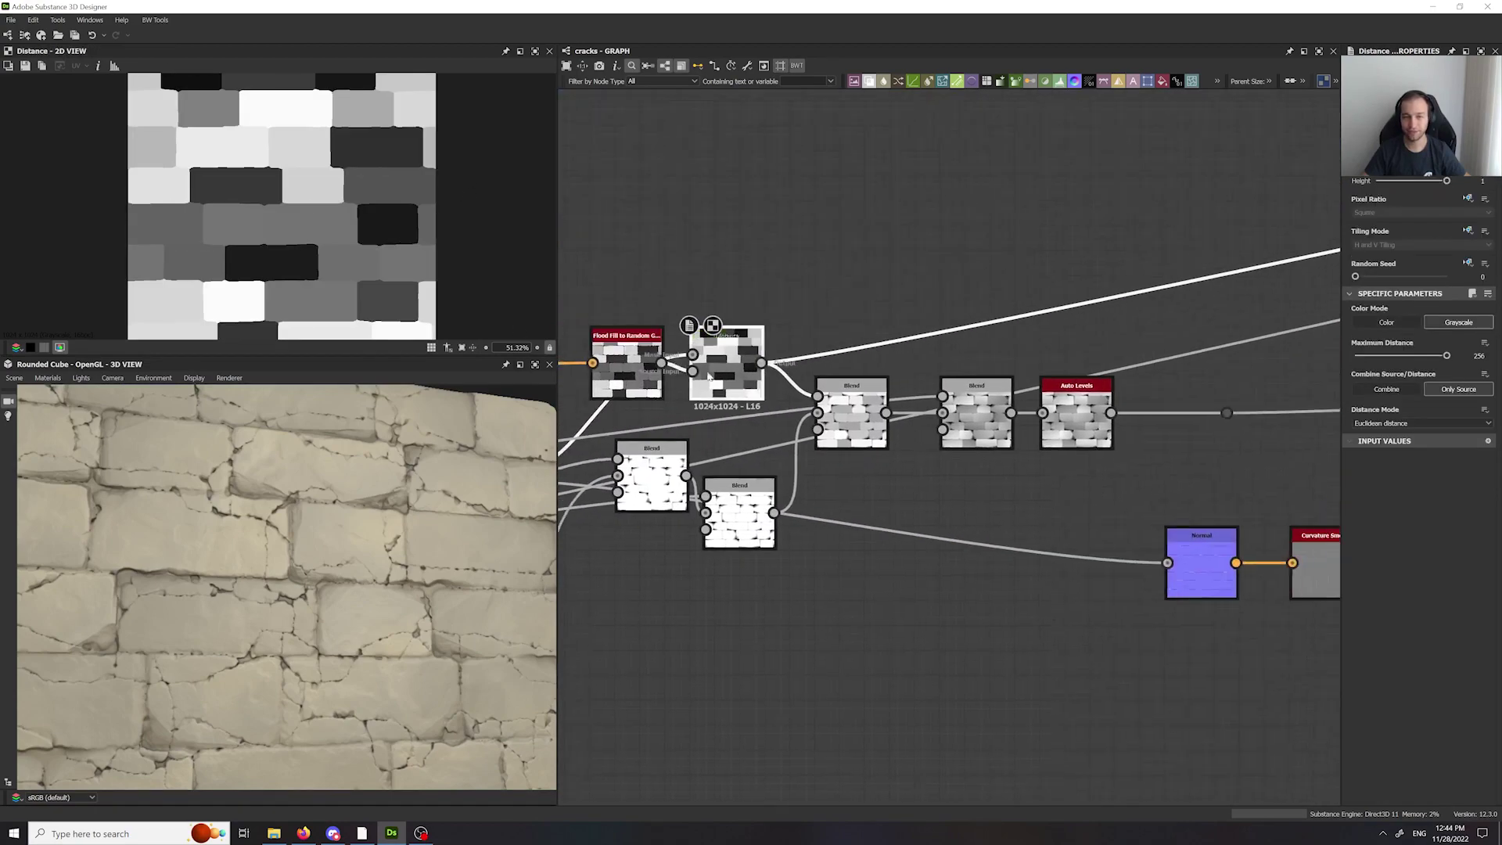
left_click(762, 364)
scroll(753, 419, "down", 4)
middle_click_drag(972, 553, 442, 296)
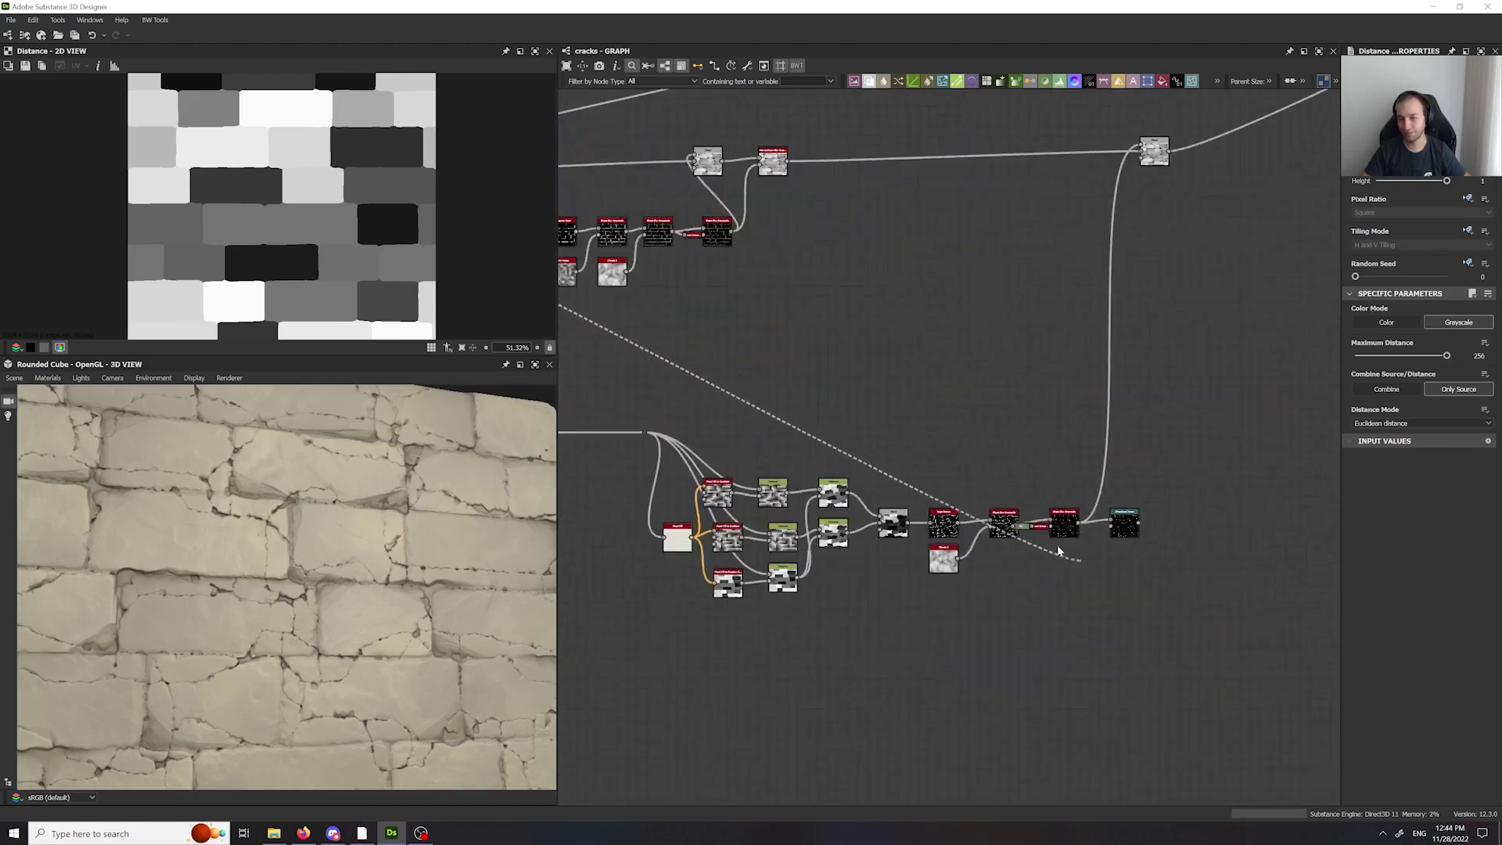
scroll(1113, 539, "up", 5)
- Set the Directional Warp's intensity to 300 and its warp angle to about 23.95 degrees
double_click(1147, 495)
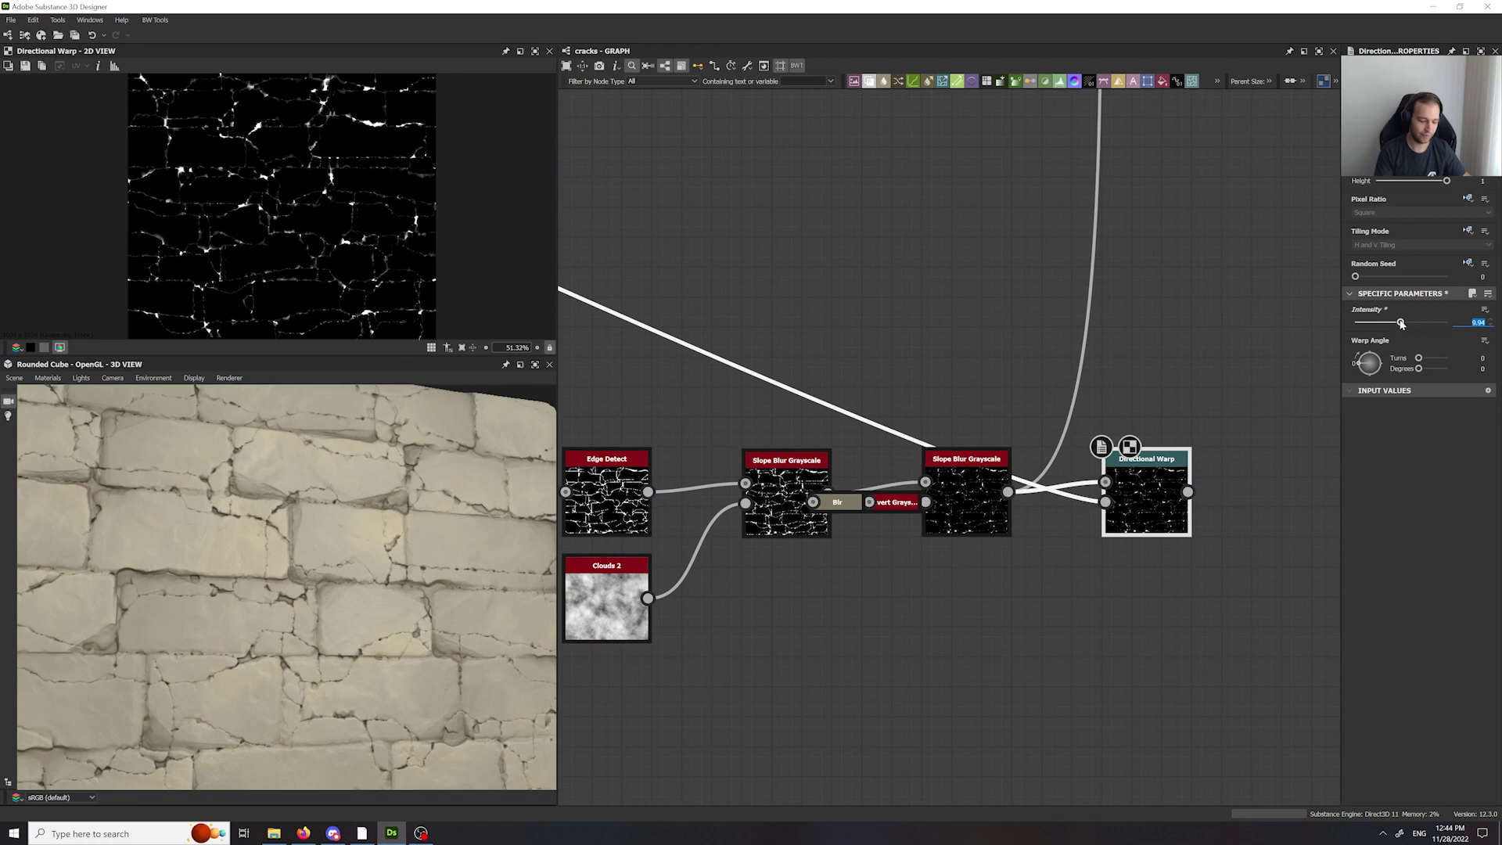
type("200")
key("Return")
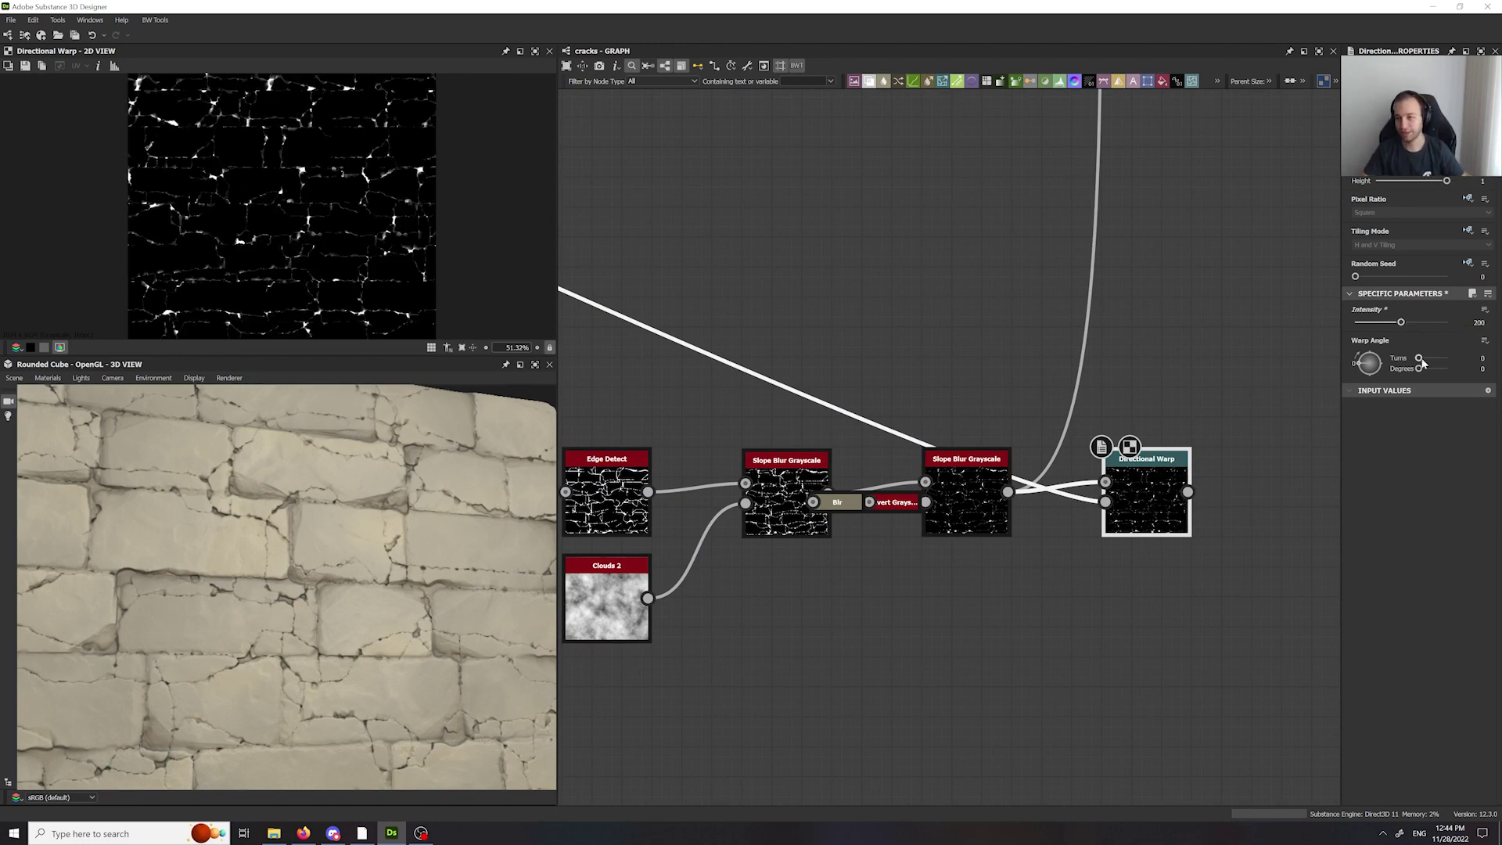
left_click_drag(1420, 360, 1360, 358)
- Reroute the link into the final crack Blend so it starts from the Directional Warp, and inspect the brick cube
middle_click_drag(1207, 463, 976, 622)
scroll(976, 622, "down", 1)
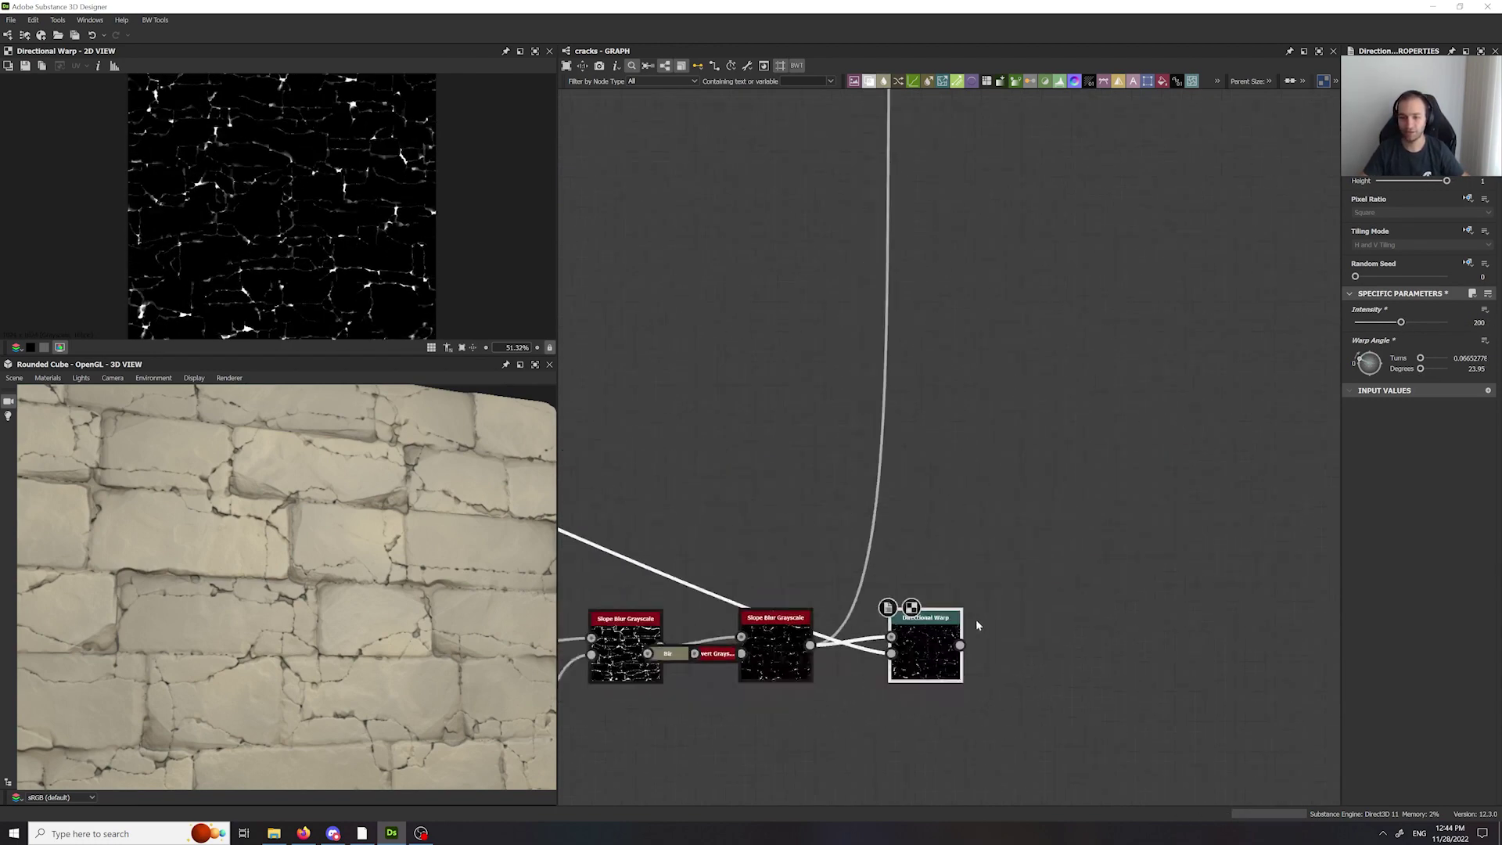
scroll(977, 626, "down", 1)
left_click_drag(837, 642, 962, 642, "shift")
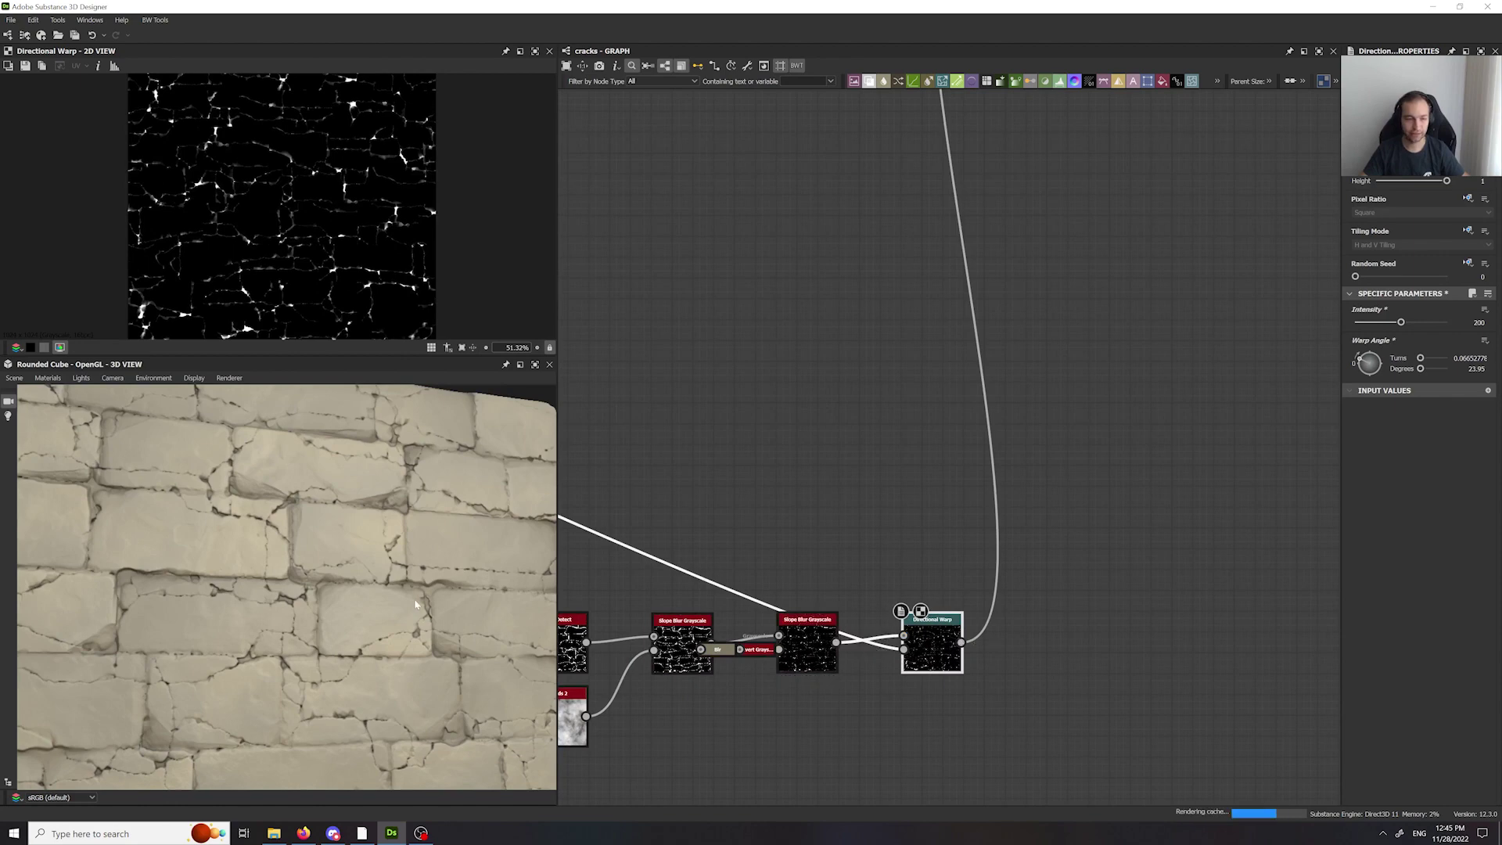
scroll(328, 598, "down", 3)
left_click_drag(329, 599, 346, 590)
scroll(370, 635, "up", 4)
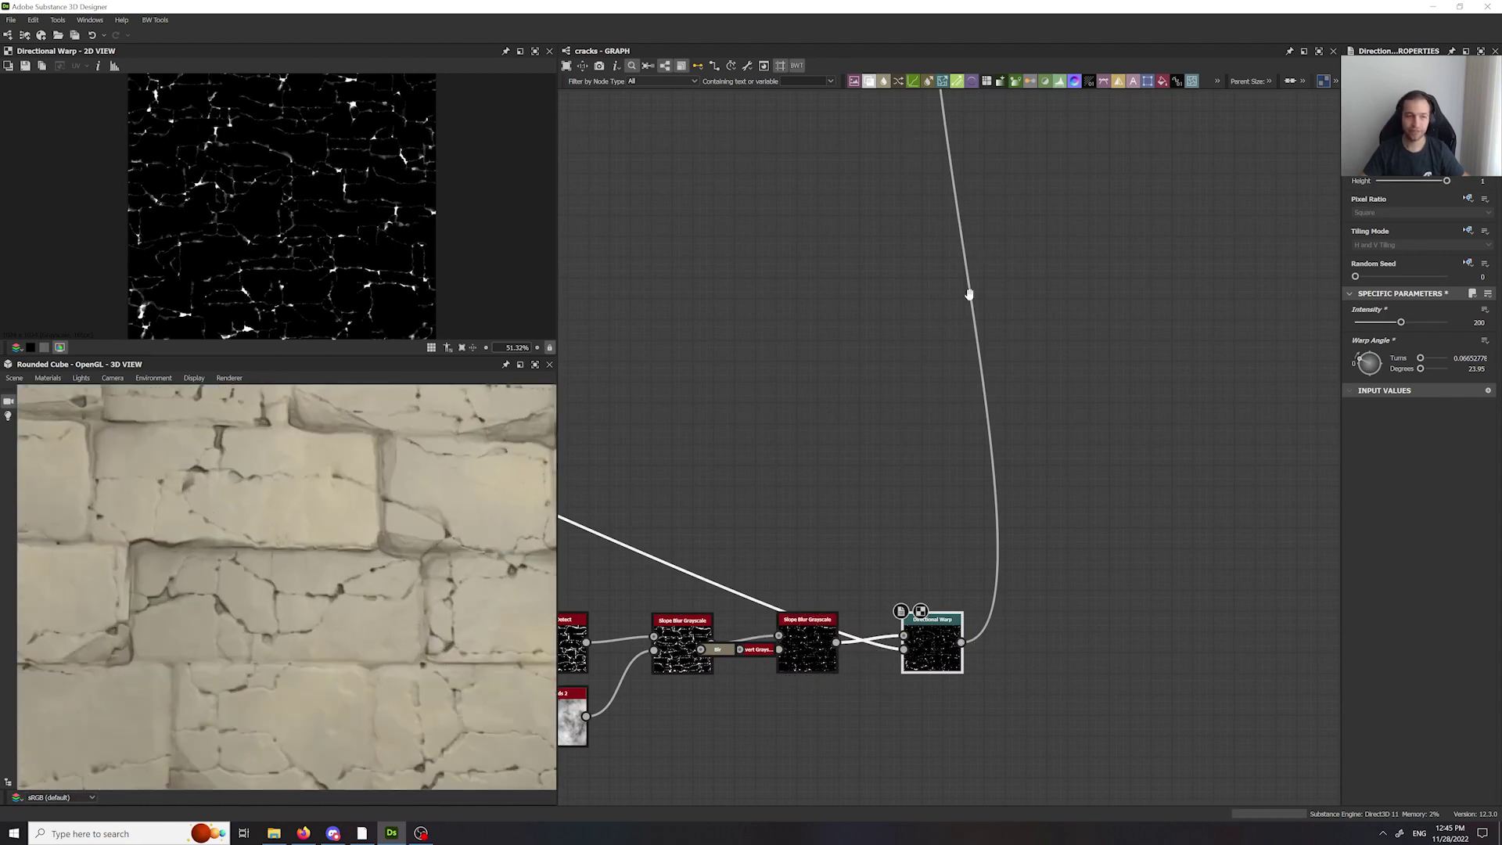
- View the output of the Subtract Blend that applies the cracks and shift the node slightly along its chain
middle_click_drag(970, 294, 886, 701)
double_click(914, 321)
scroll(894, 380, "down", 3)
middle_click_drag(882, 377, 838, 476)
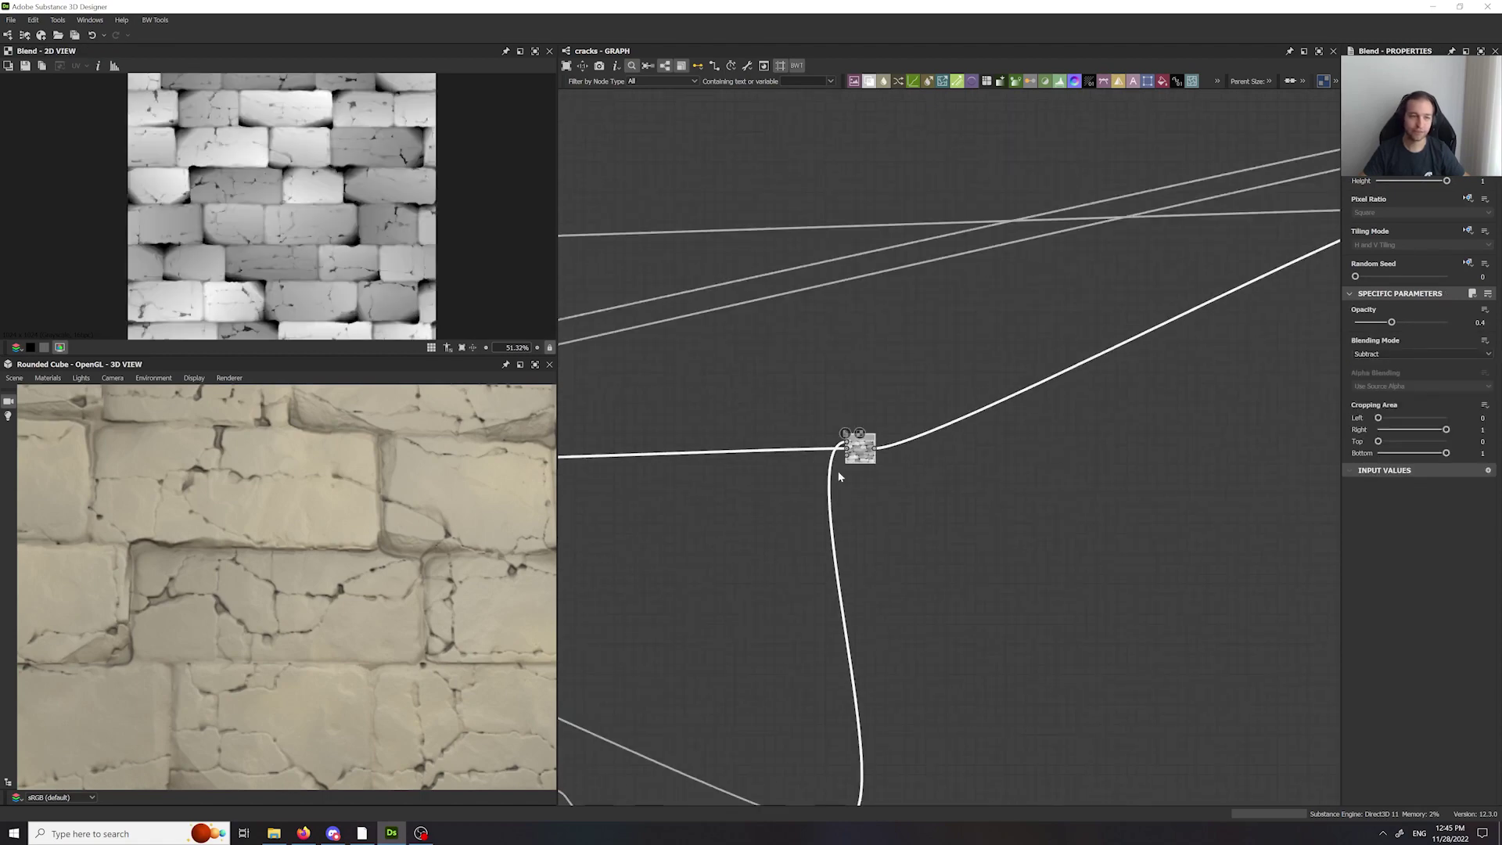
left_click_drag(864, 454, 915, 461)
middle_click_drag(962, 409, 1218, 223)
middle_click_drag(1077, 599, 1115, 562)
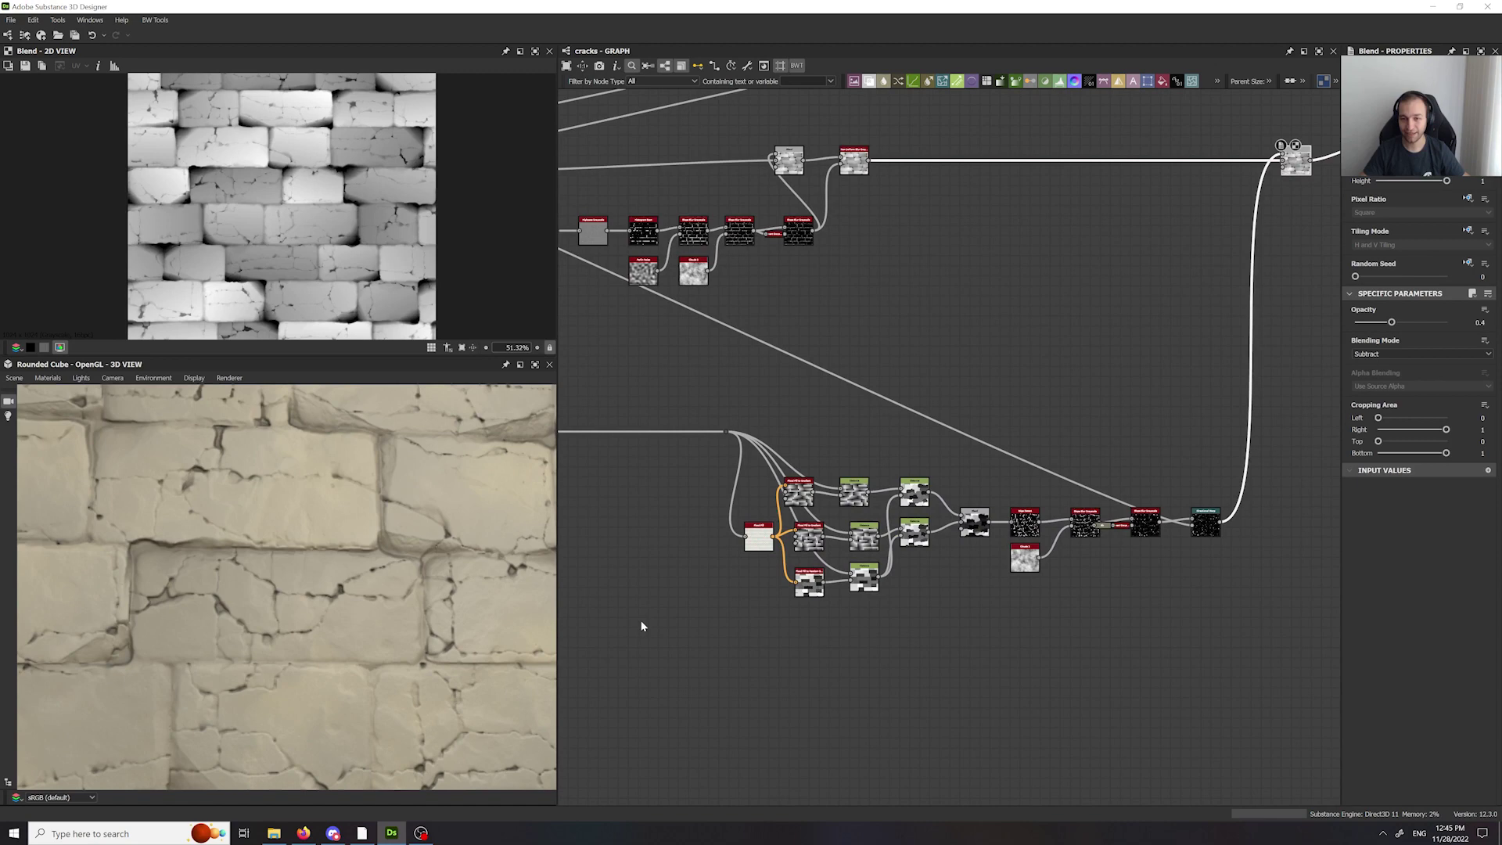
- Examine the Multiply Blend mask, the cracks across the brick cube, and the Directional Warp output
scroll(933, 611, "up", 4)
left_click_drag(945, 624, 1061, 724)
double_click(1018, 438)
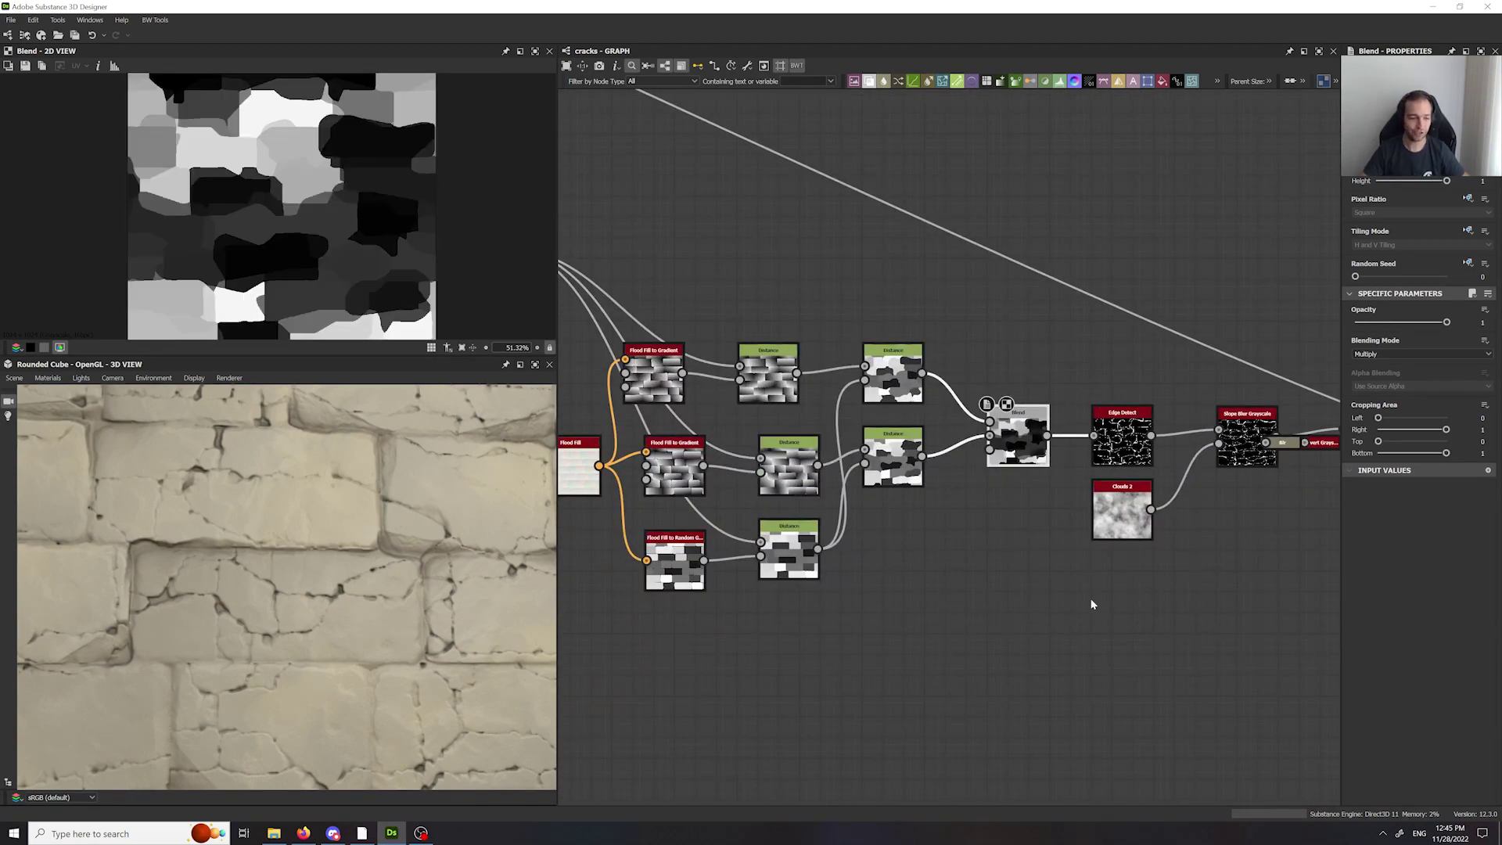
left_click_drag(439, 576, 296, 572)
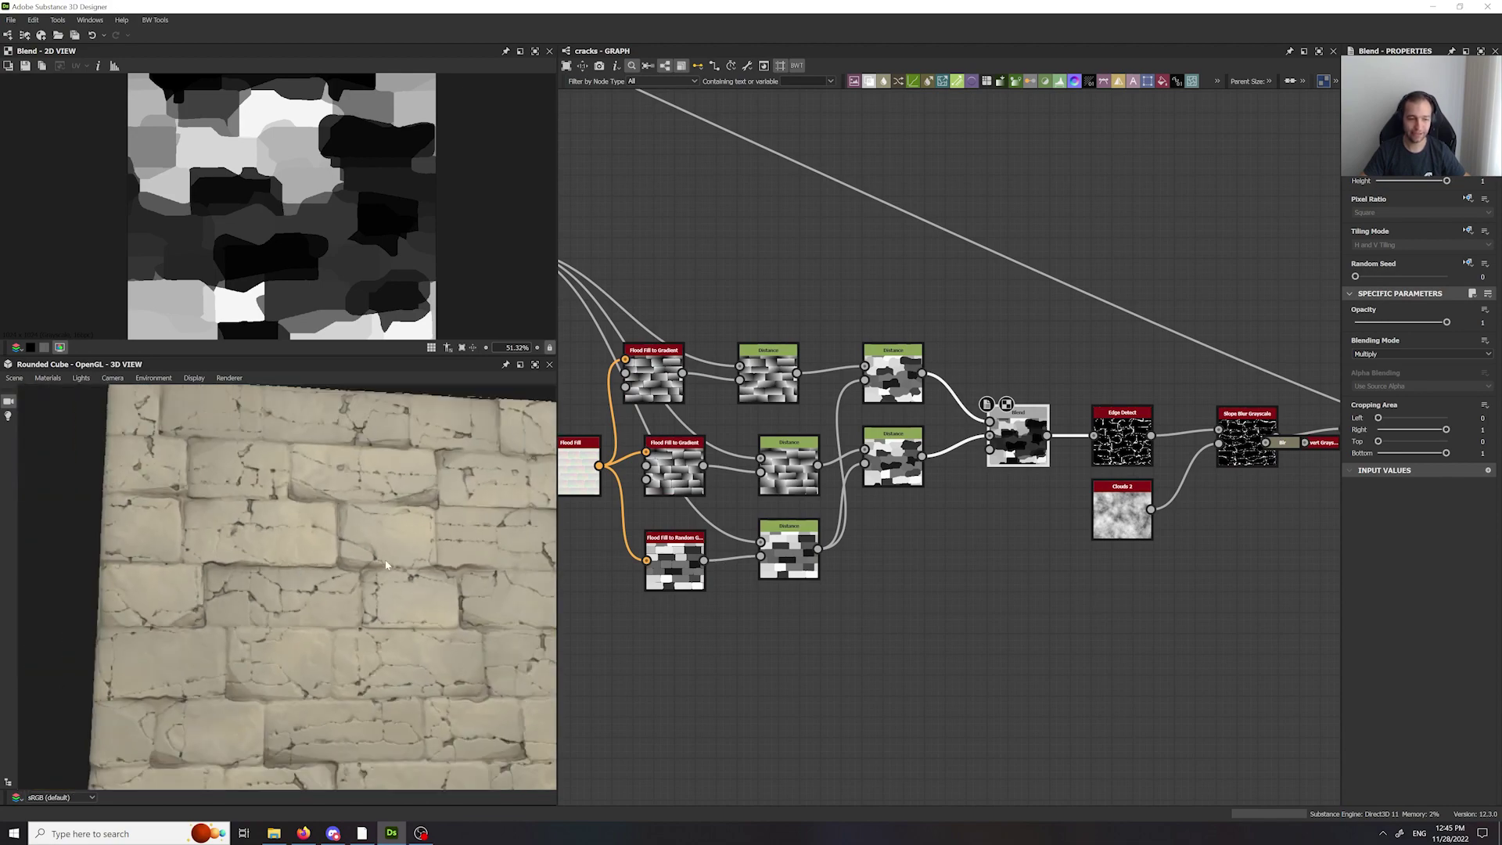
middle_click_drag(927, 553, 555, 575)
double_click(1141, 474)
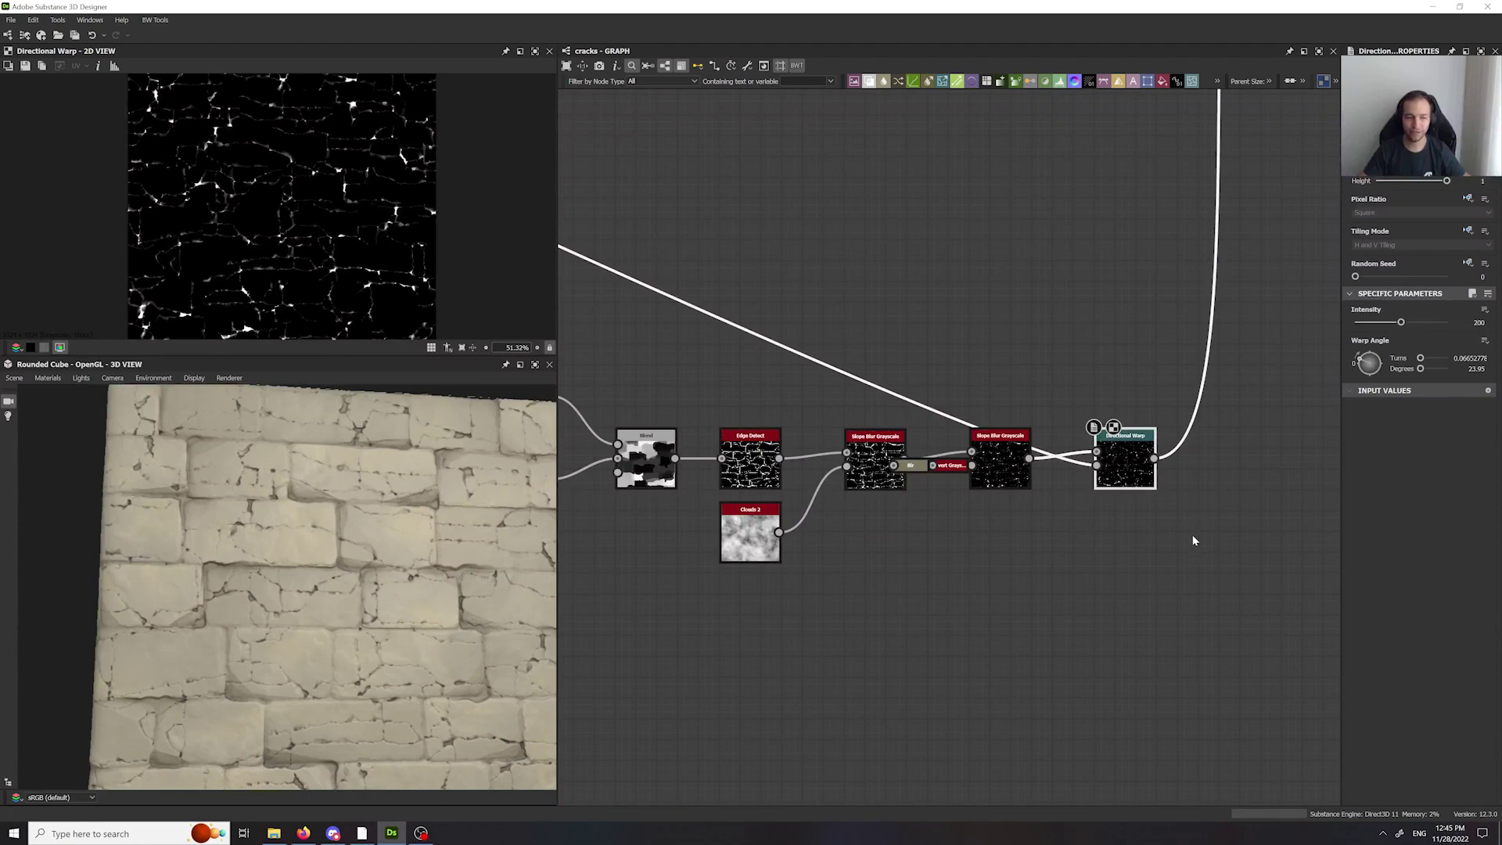
- Add a Switch Grayscale node and place it above the Directional Warp
middle_click_drag(1193, 537, 1045, 511)
scroll(964, 554, "up", 4)
left_click(962, 552)
key("space")
type("swi")
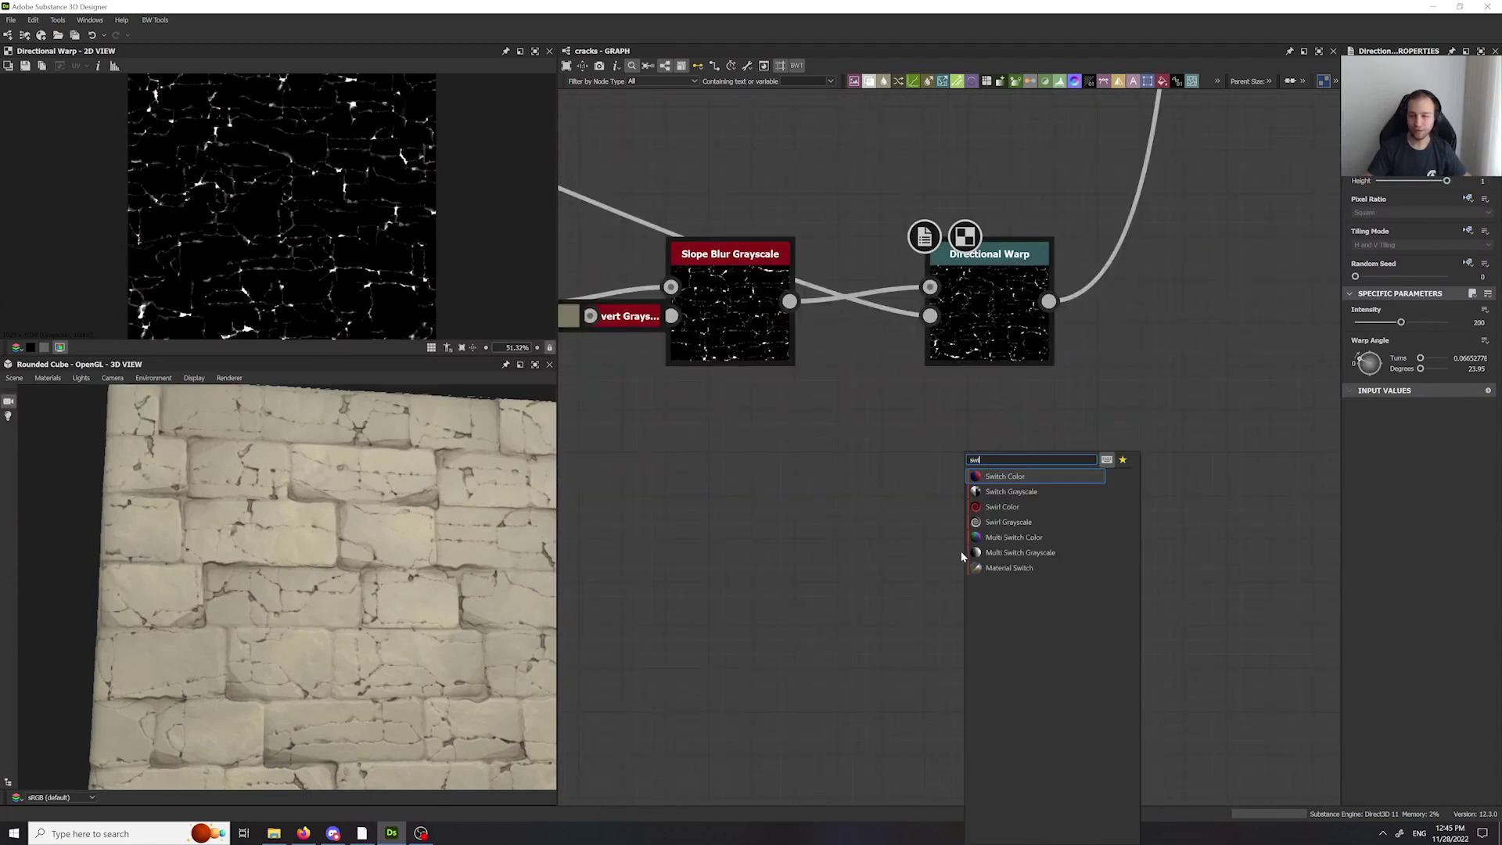
left_click(1052, 493)
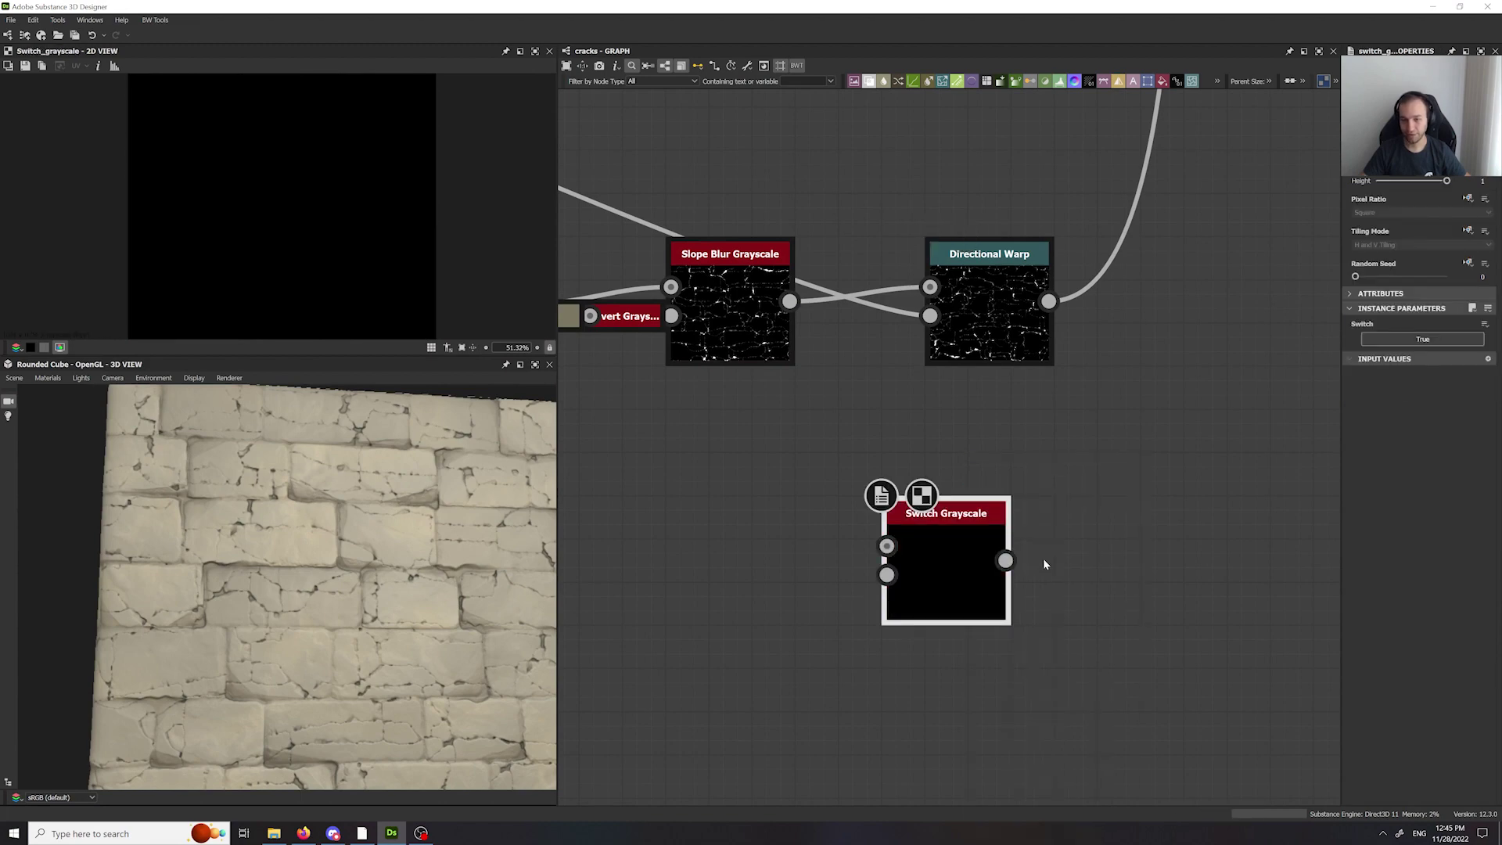
middle_click_drag(1029, 434, 983, 536)
left_click_drag(915, 658, 965, 212)
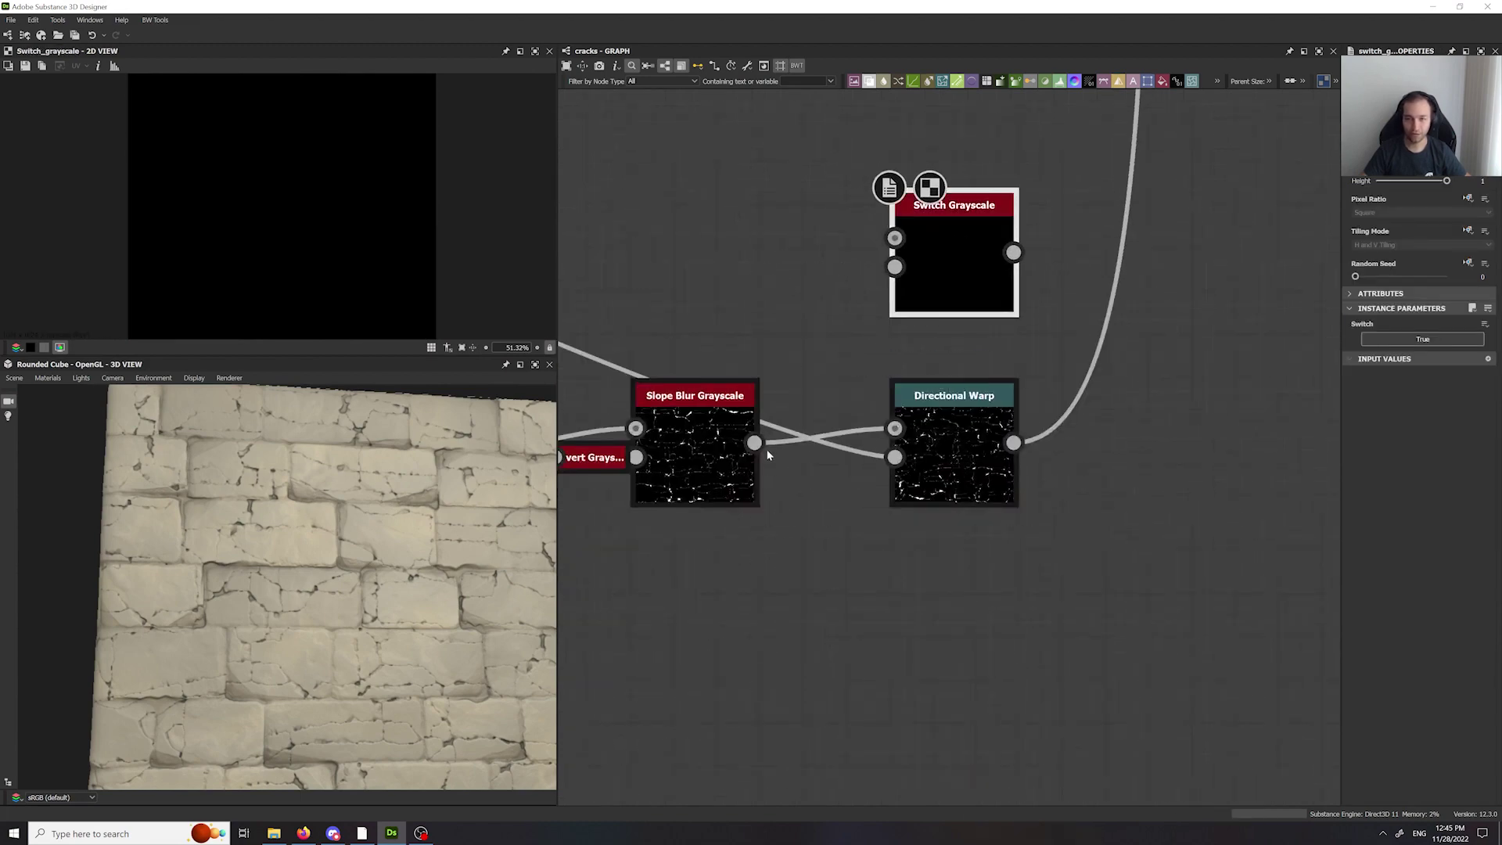
- Wire the last Slope Blur Grayscale and the Directional Warp into the Switch Grayscale's first and second inputs, and its output into the crack Blend
left_click_drag(754, 442, 1014, 253)
left_click_drag(975, 299, 1104, 339)
middle_click_drag(1222, 464, 1097, 585)
- Expose the Switch parameter as a new graph input with identifier cracks_randomize and label Cracks Randomize
left_click(1485, 327)
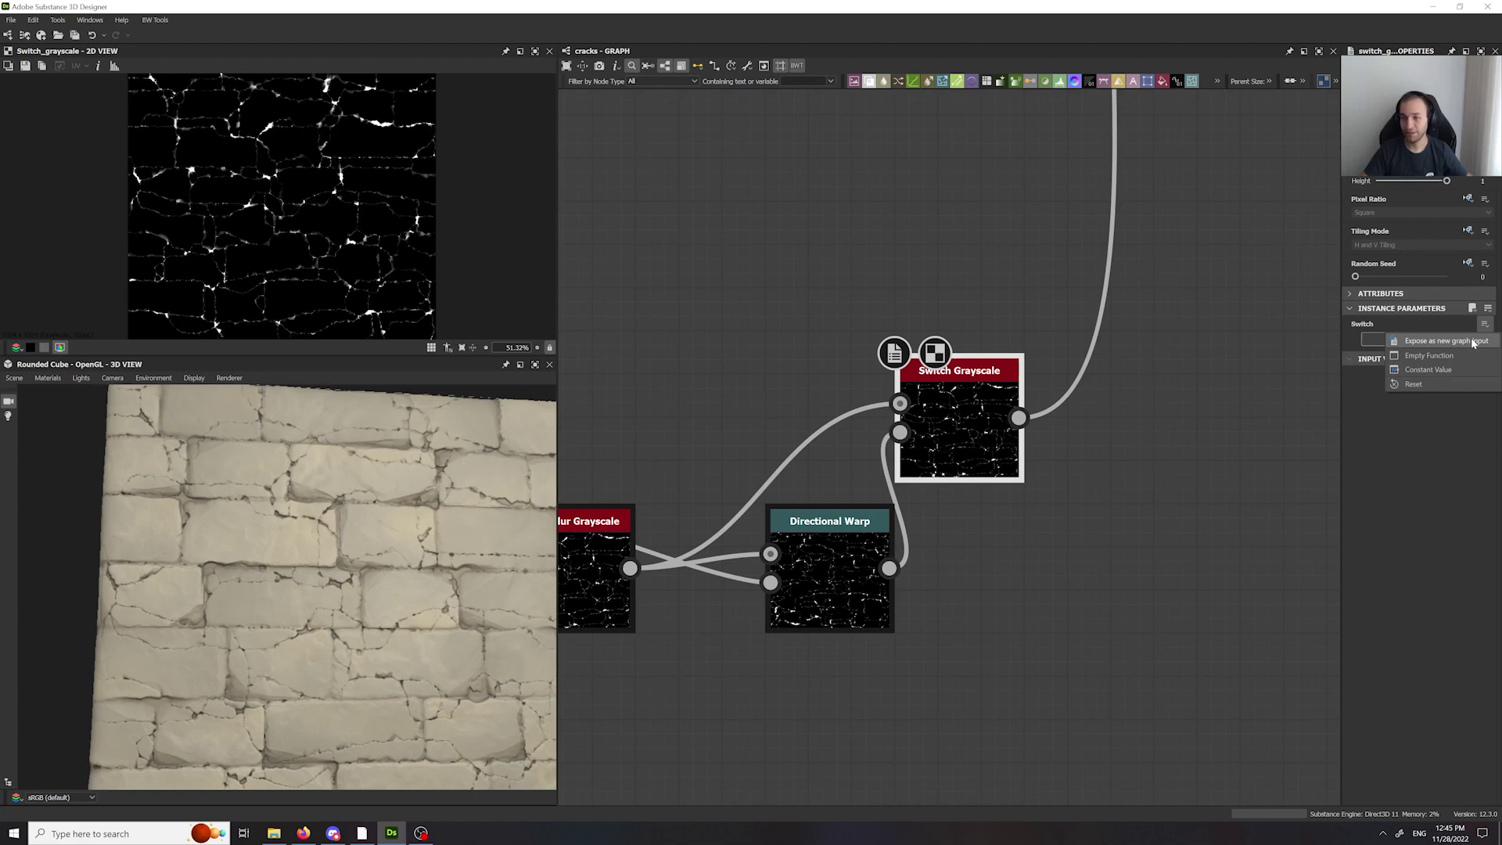
left_click(1446, 341)
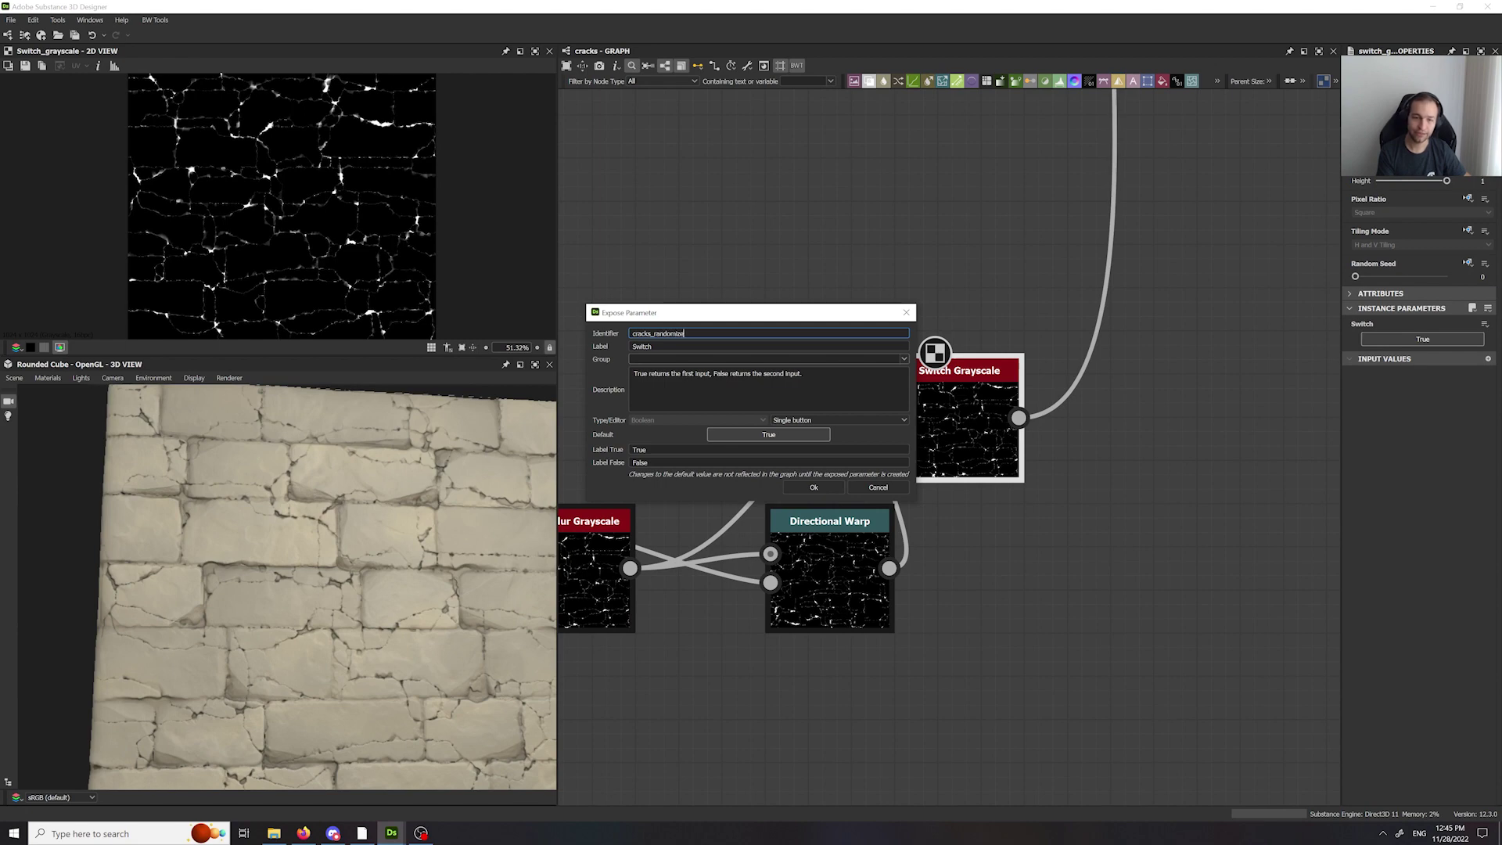
key("Tab")
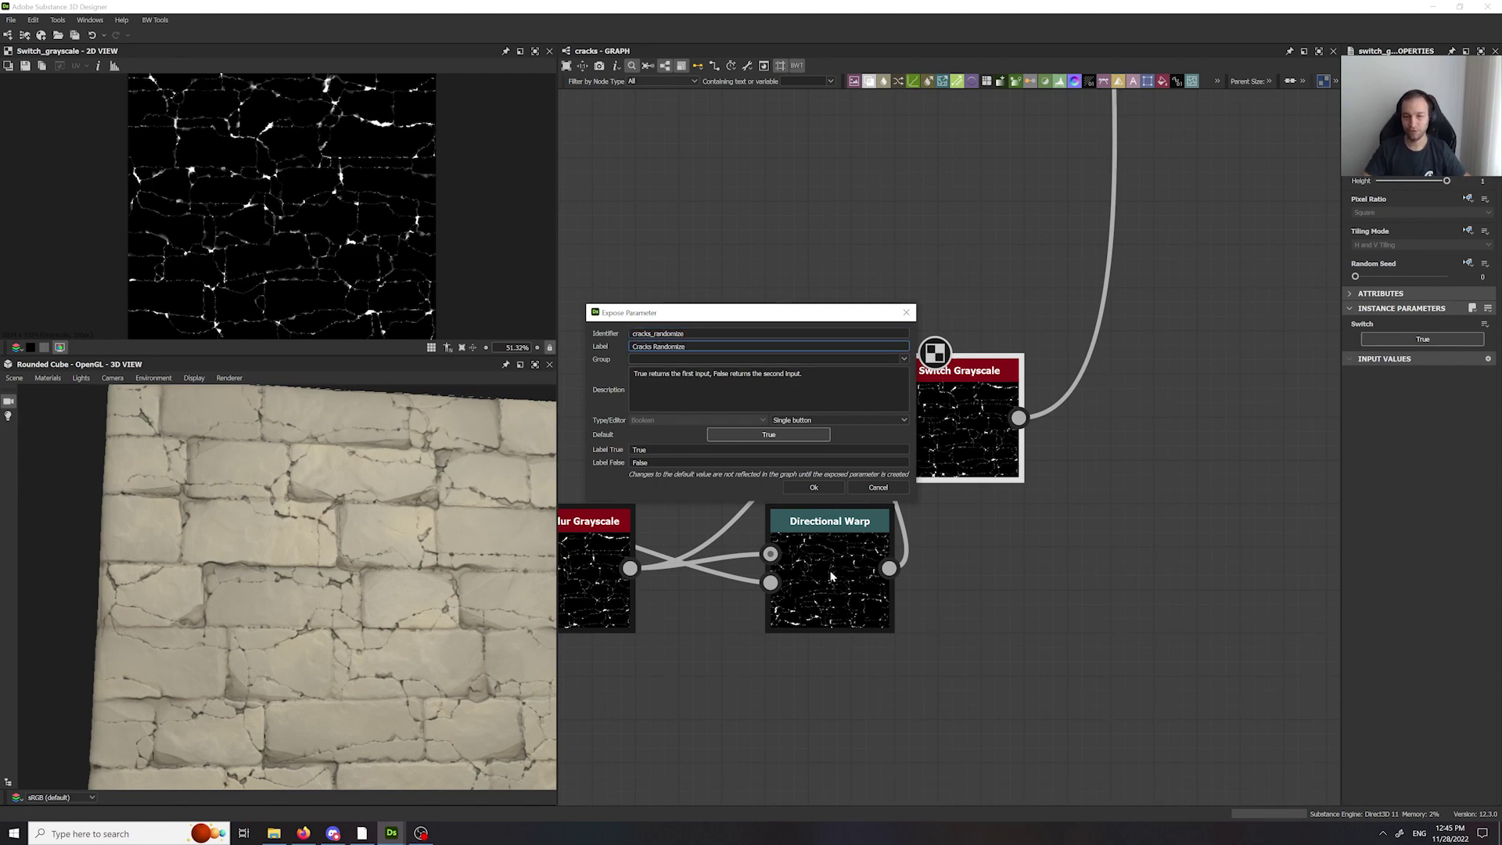
left_click(813, 488)
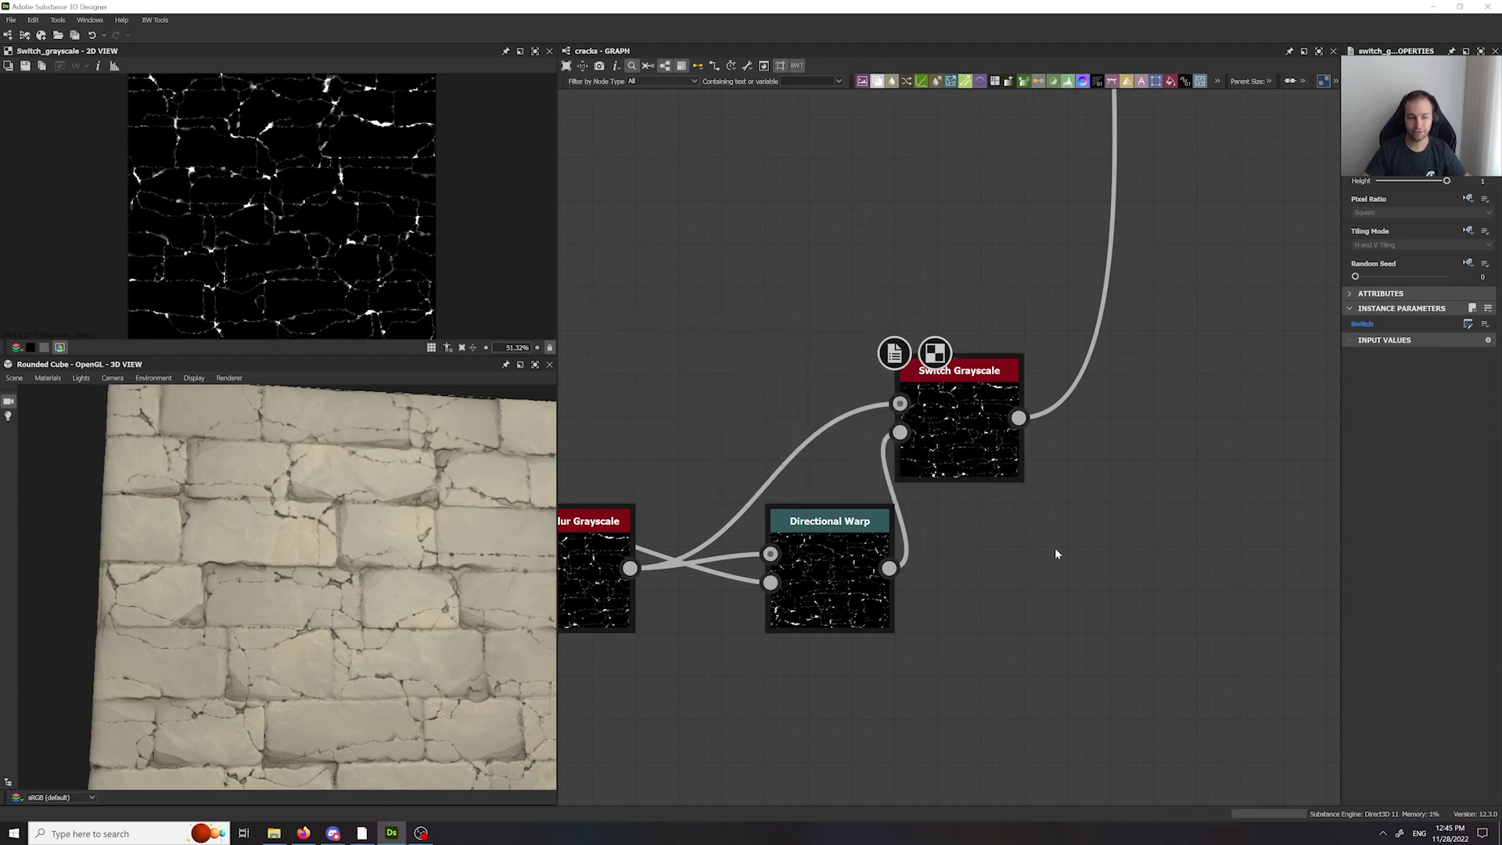
- Preview the graph's Cracks Randomize input at False and back at True, and move the Switch Grayscale node away from the Directional Warp
left_click(1070, 201)
left_click(1417, 325)
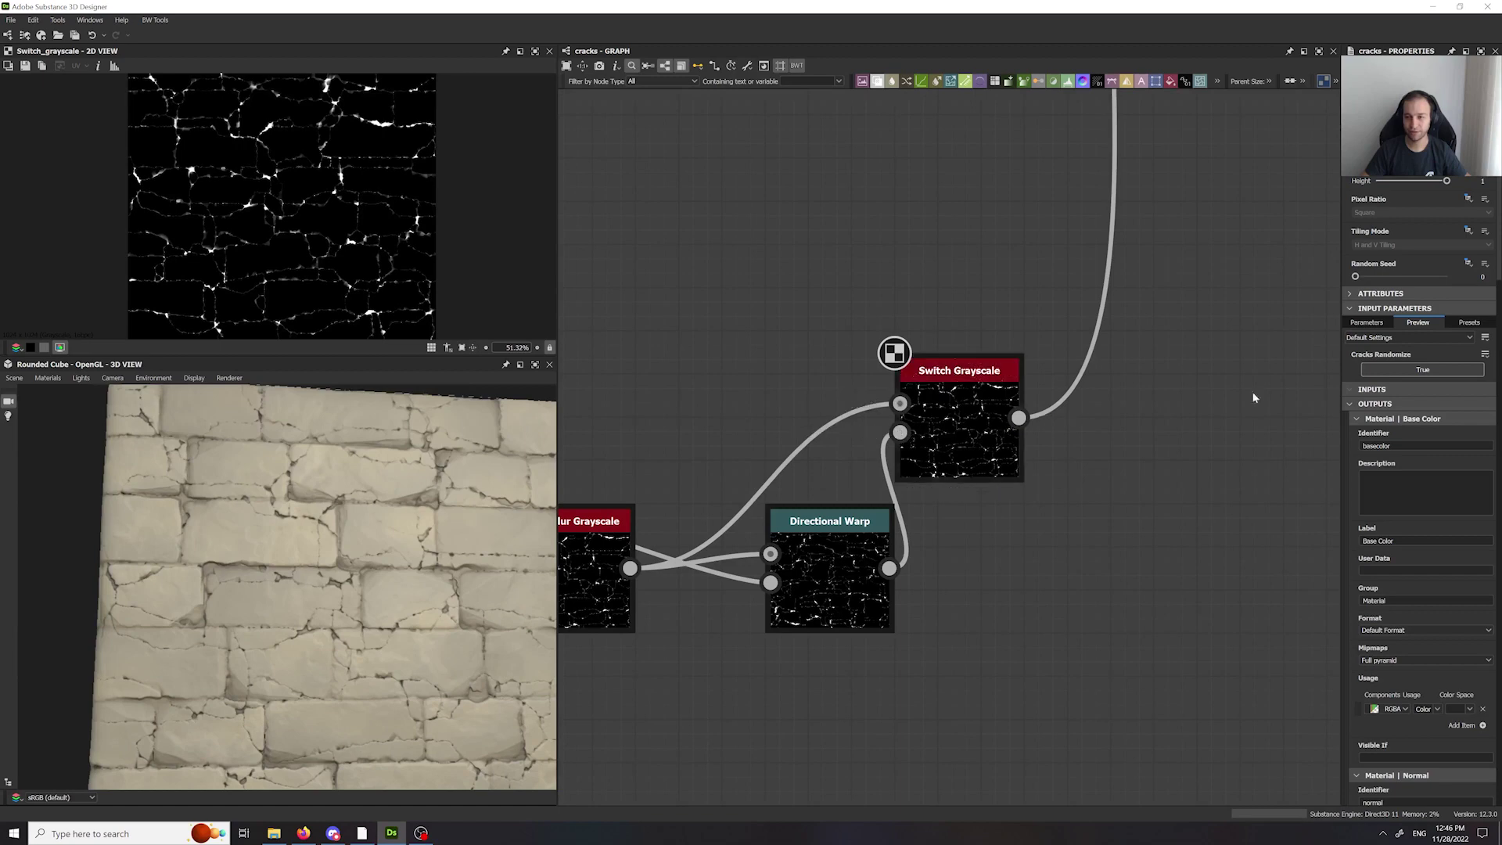
left_click(1396, 375)
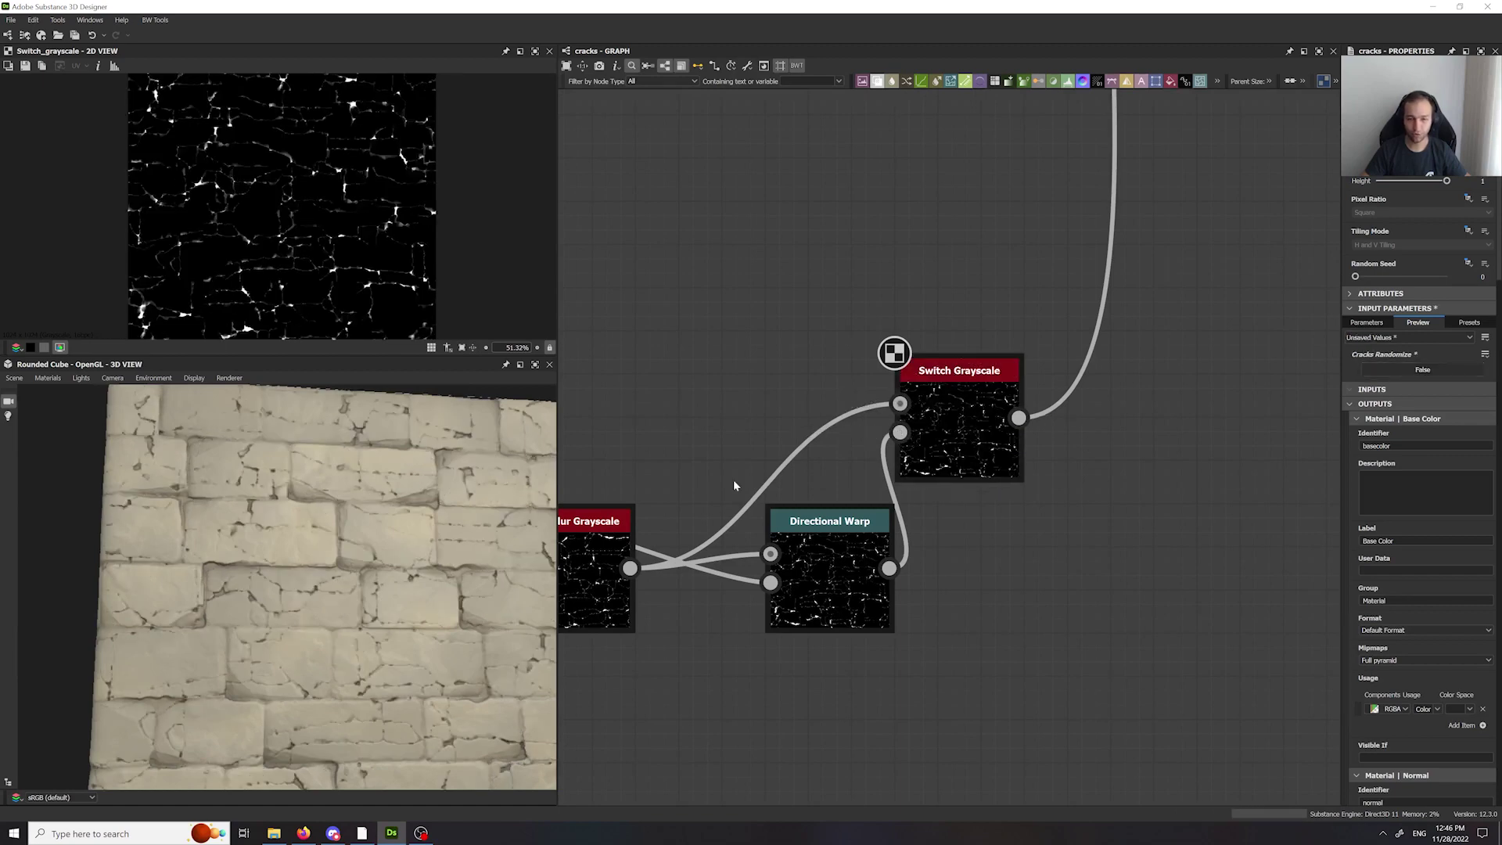
left_click_drag(959, 426, 1216, 326)
left_click(1391, 374)
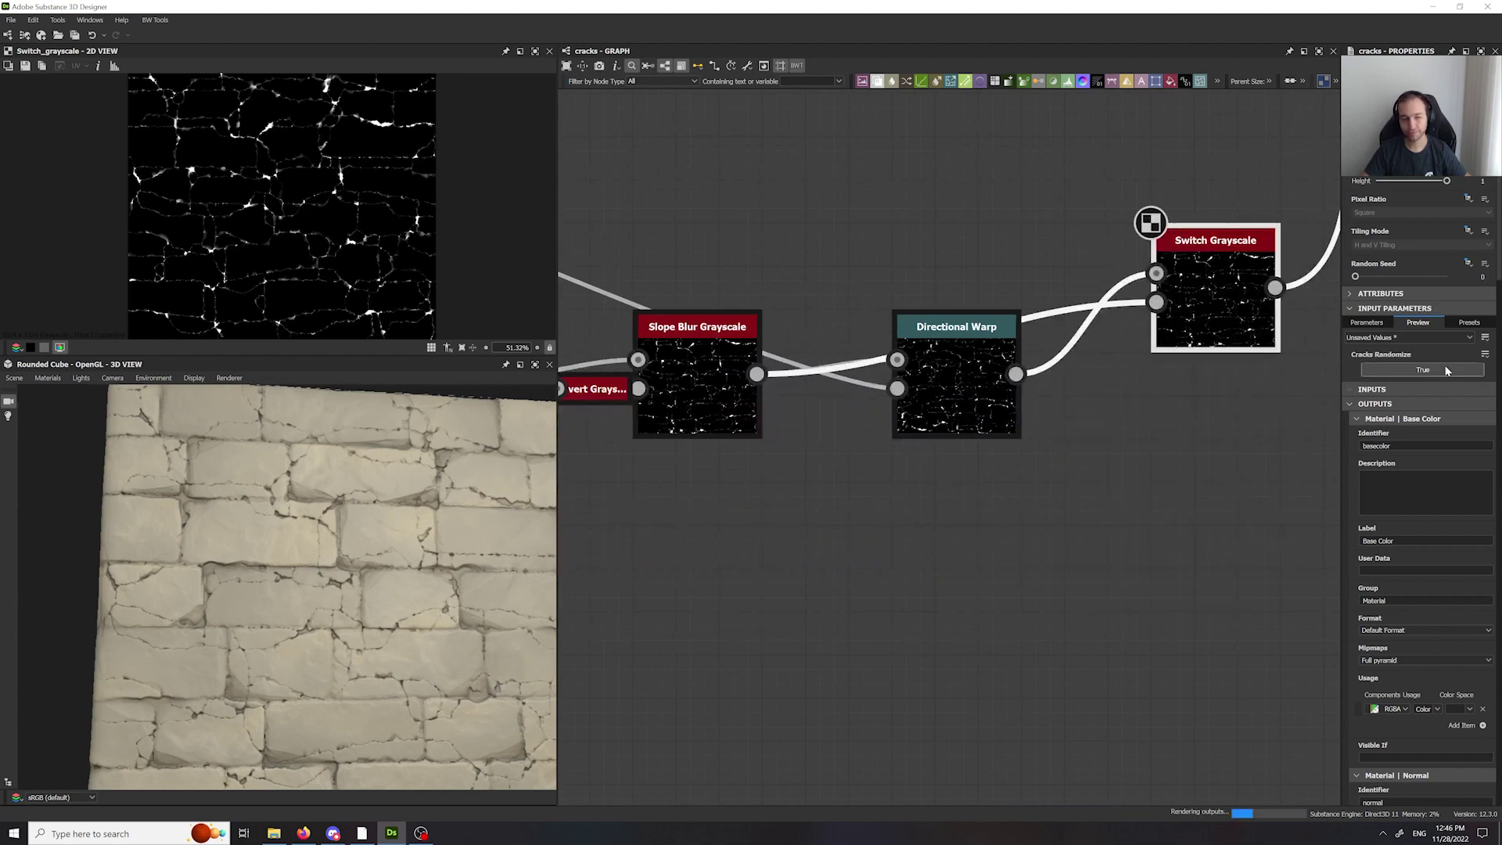
- Preview the graph's Cracks Randomize input at False, and line the Switch Grayscale node up beside the Directional Warp
left_click(1390, 374)
scroll(1095, 464, "down", 5)
middle_click_drag(1093, 464, 1368, 425)
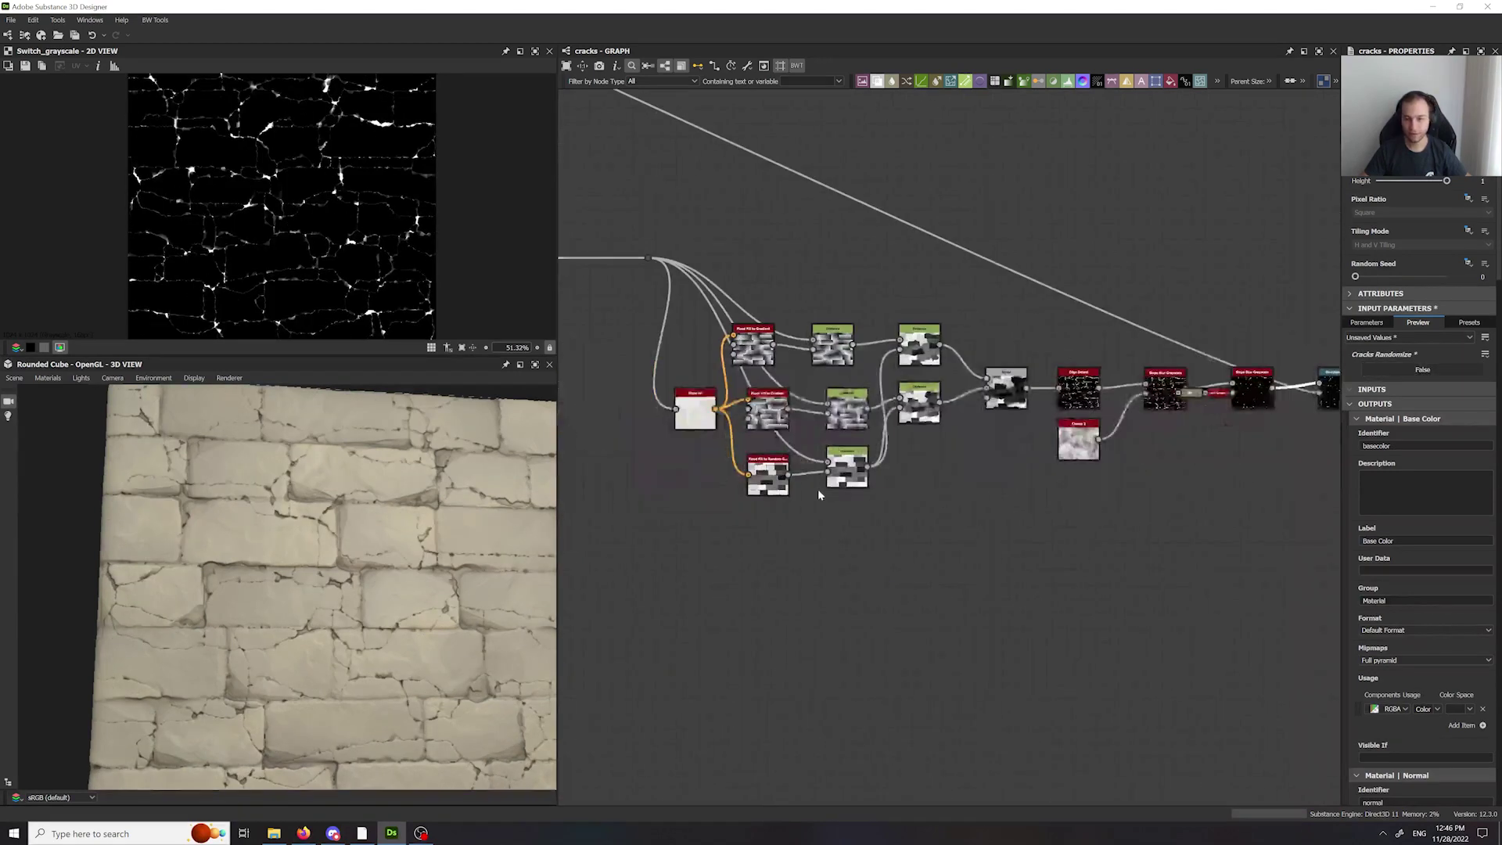
middle_click_drag(1212, 524, 1168, 568)
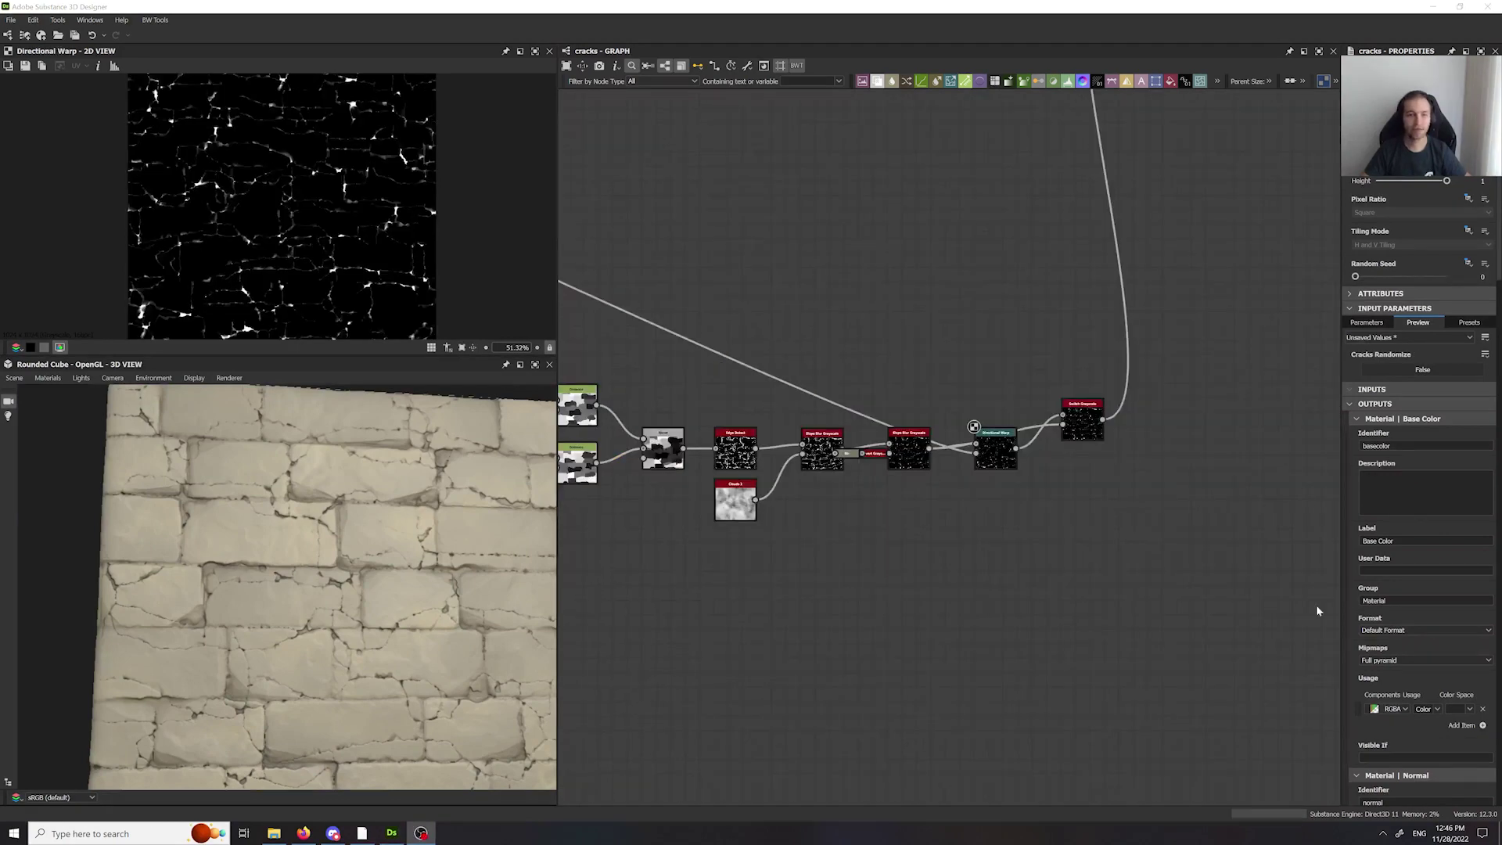
middle_click_drag(1024, 510, 990, 587)
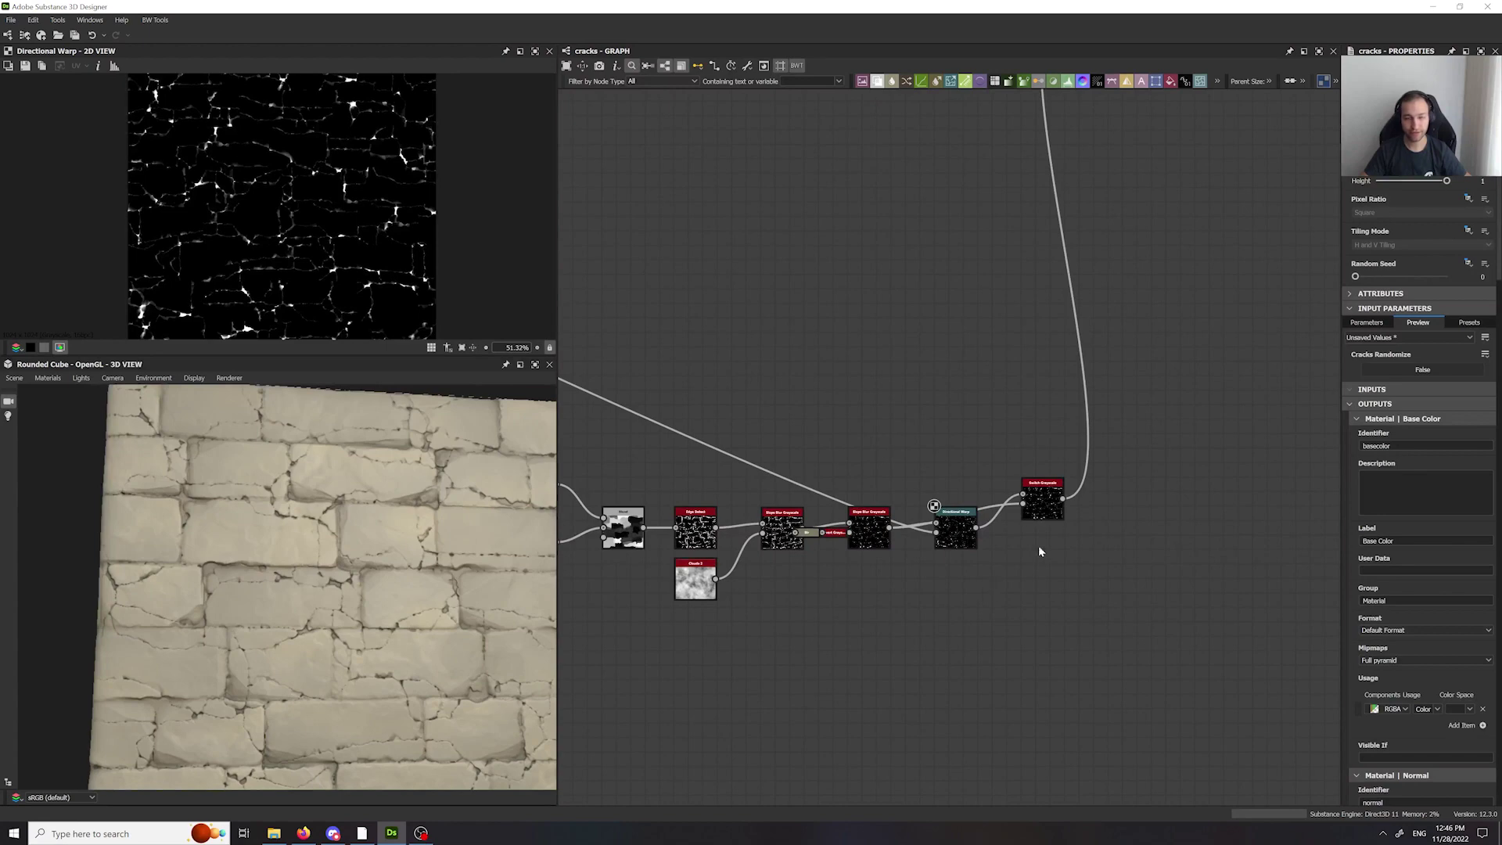
scroll(1088, 579, "up", 5)
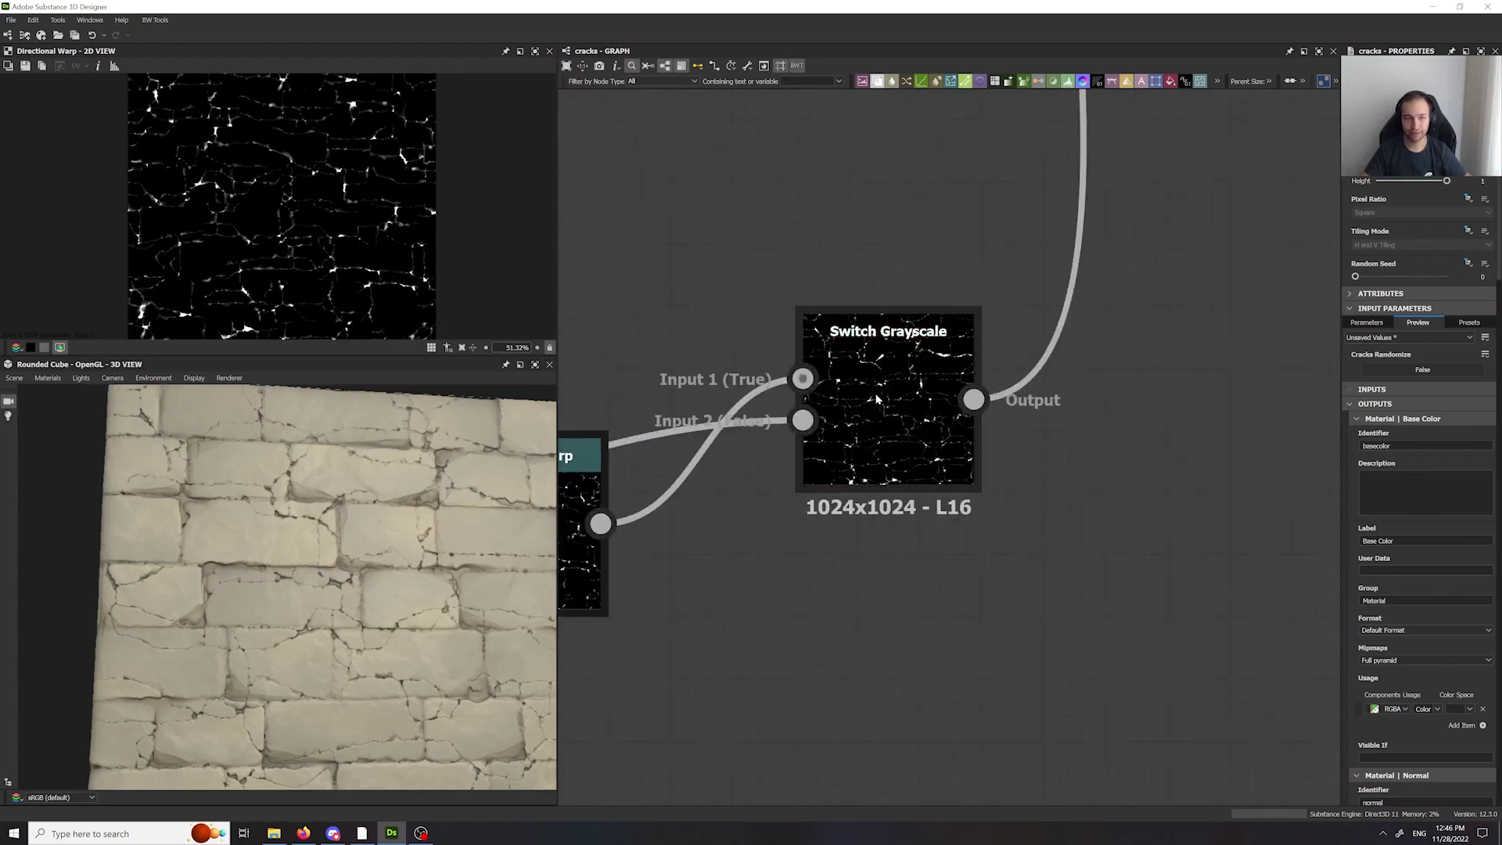
double_click(888, 422)
left_click_drag(888, 423, 825, 547)
- Add a Histogram Scan node and wire the Switch Grayscale output into it
key("space")
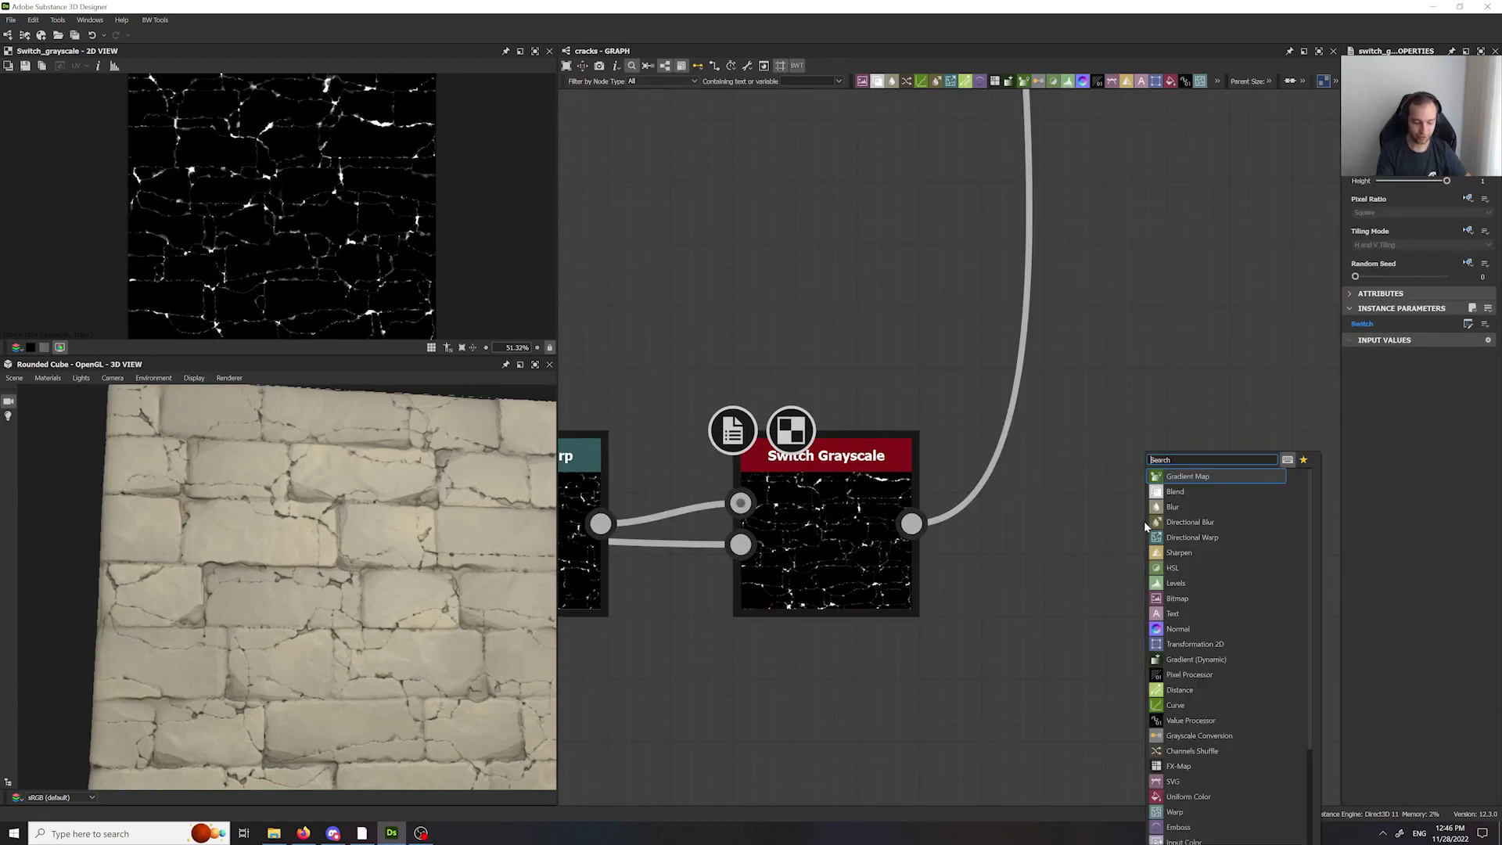
type("hist")
left_click(1173, 497)
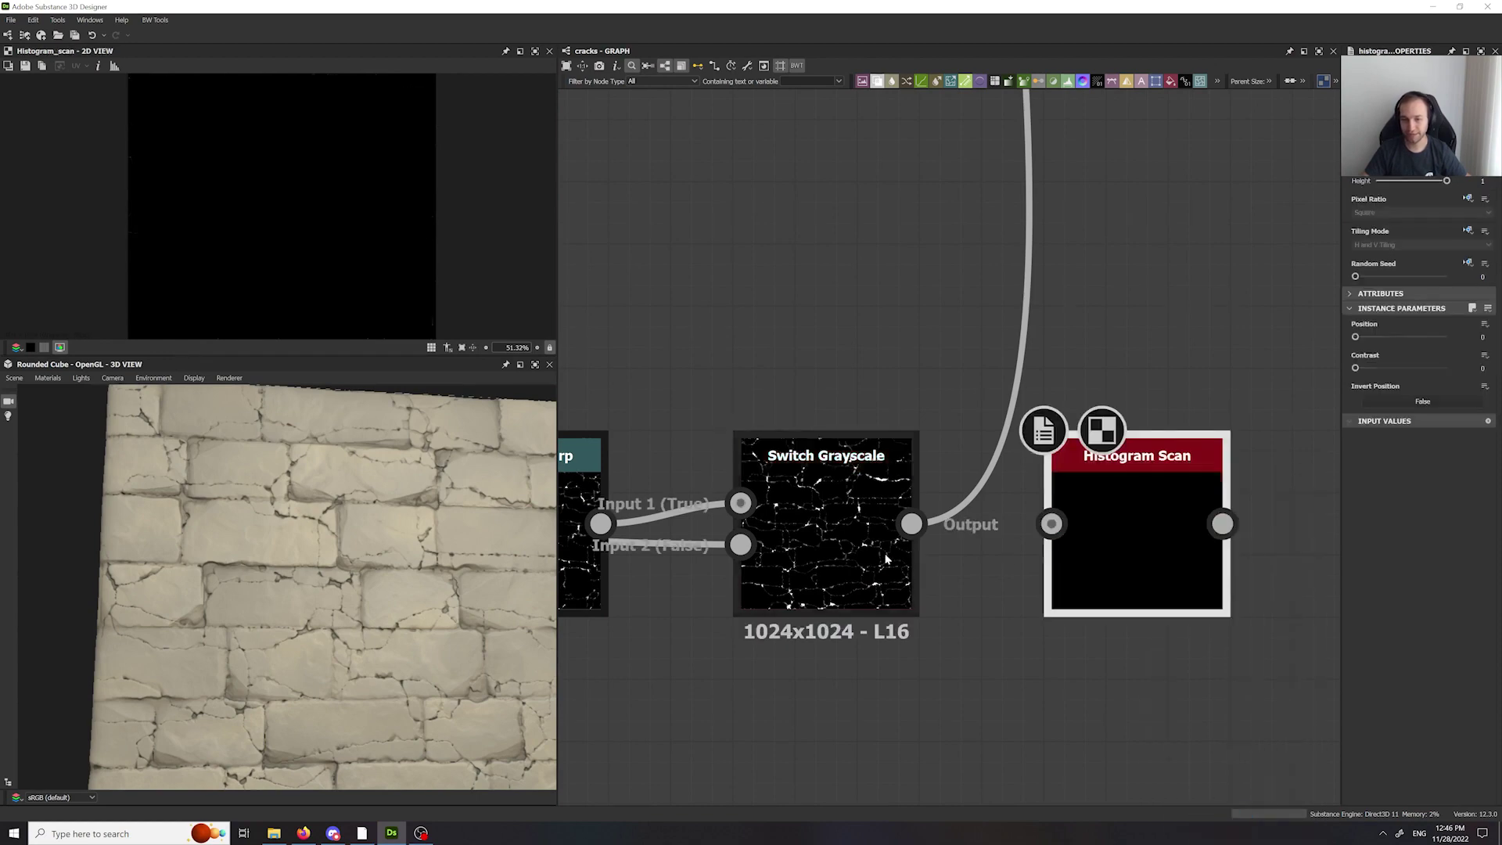
left_click_drag(911, 523, 1052, 523)
- Set the Histogram Scan's Contrast to 1 and Position to 0.98
left_click(1369, 369)
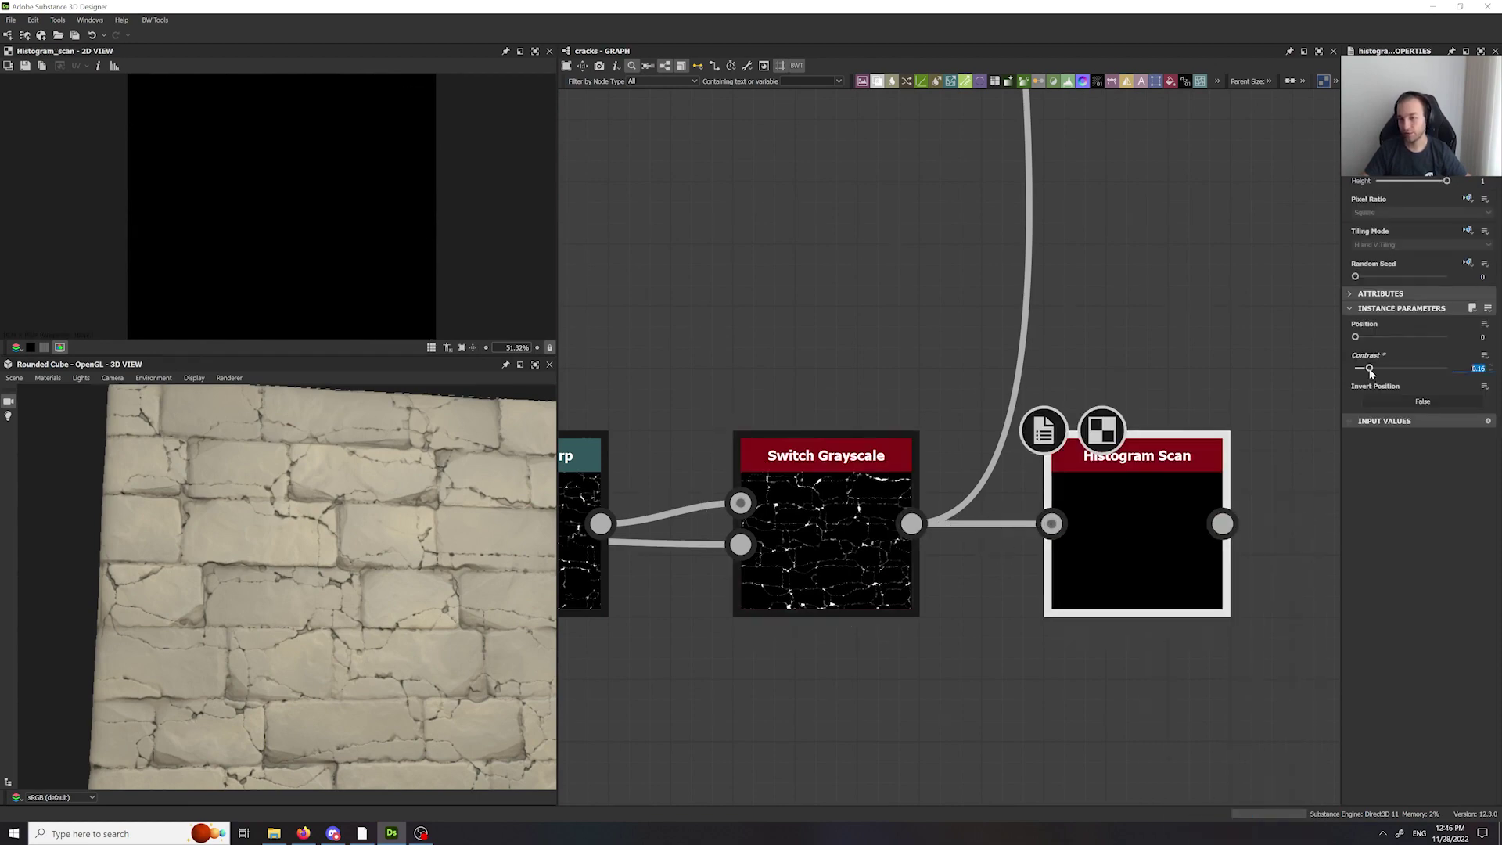
left_click(1361, 337)
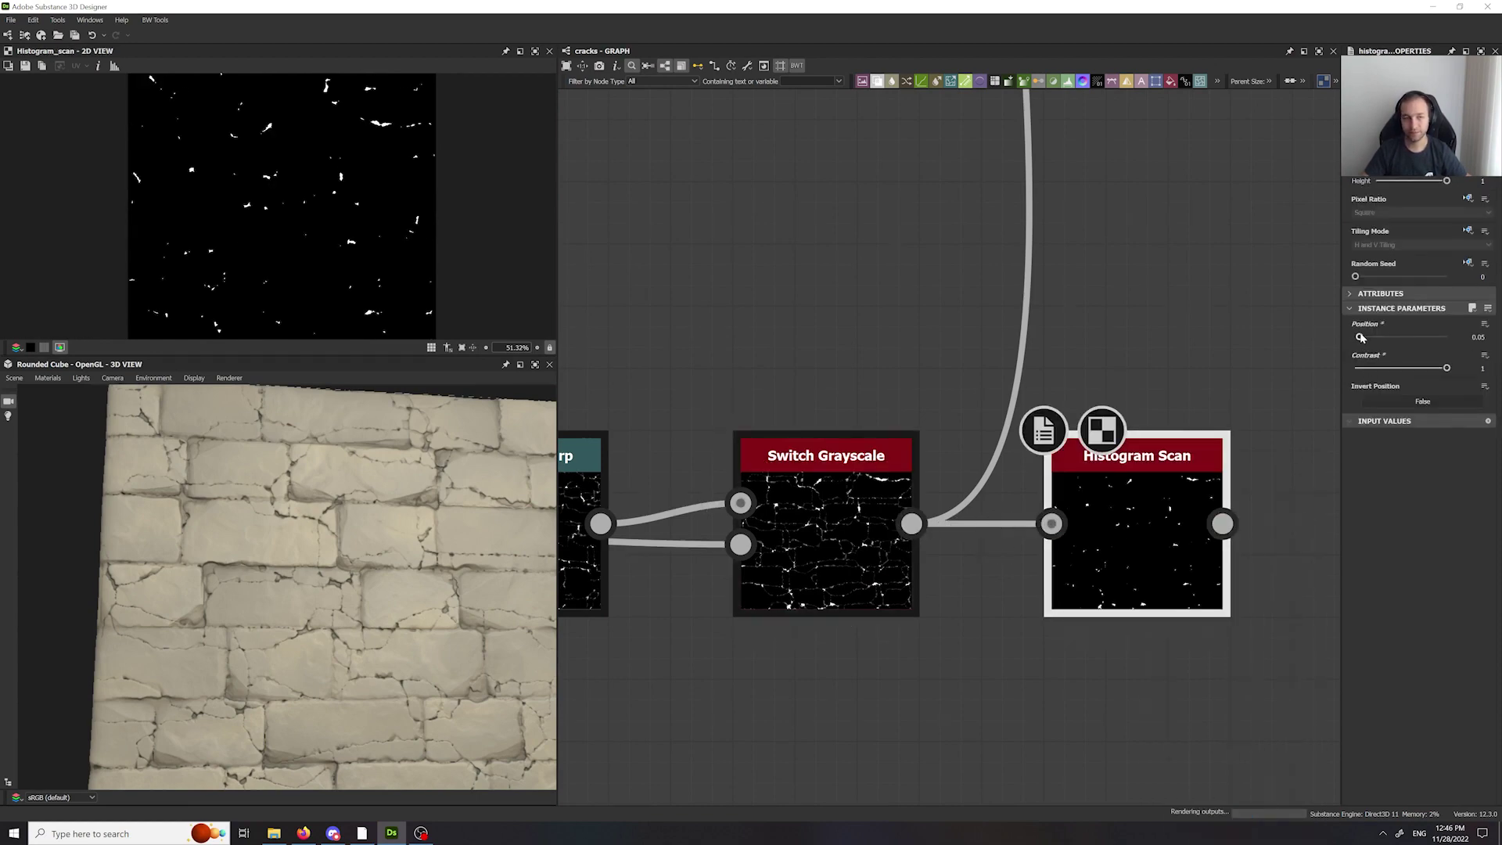
left_click_drag(1383, 338, 1446, 338)
scroll(364, 280, "down", 6)
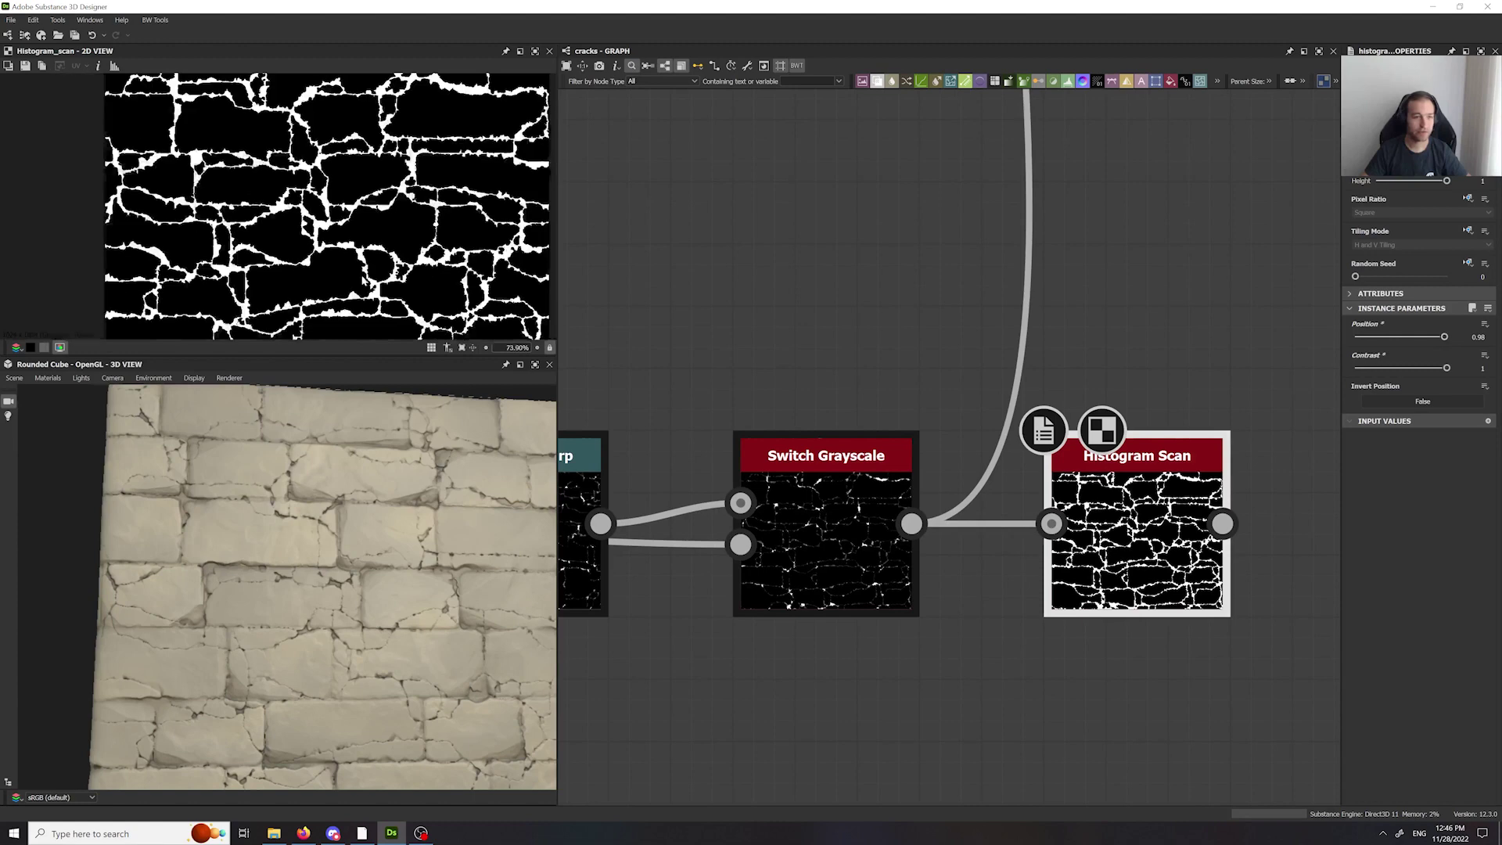
middle_click_drag(1039, 309, 832, 317)
scroll(331, 266, "up", 5)
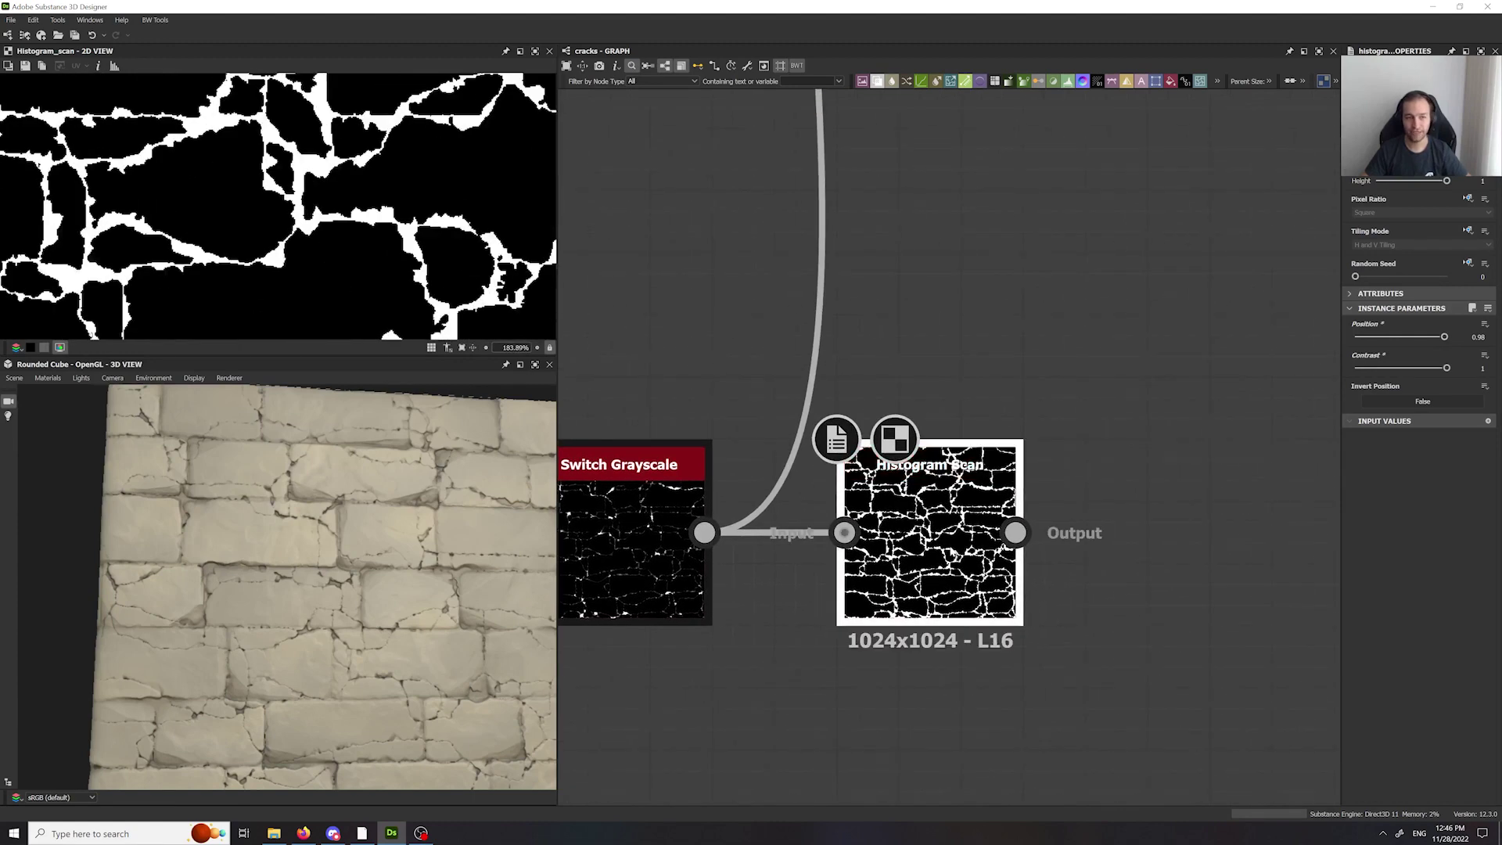
- Add an Invert Grayscale node after the Histogram Scan and a Flood Fill node after the Invert Grayscale
key("space")
type("inv")
key("Return")
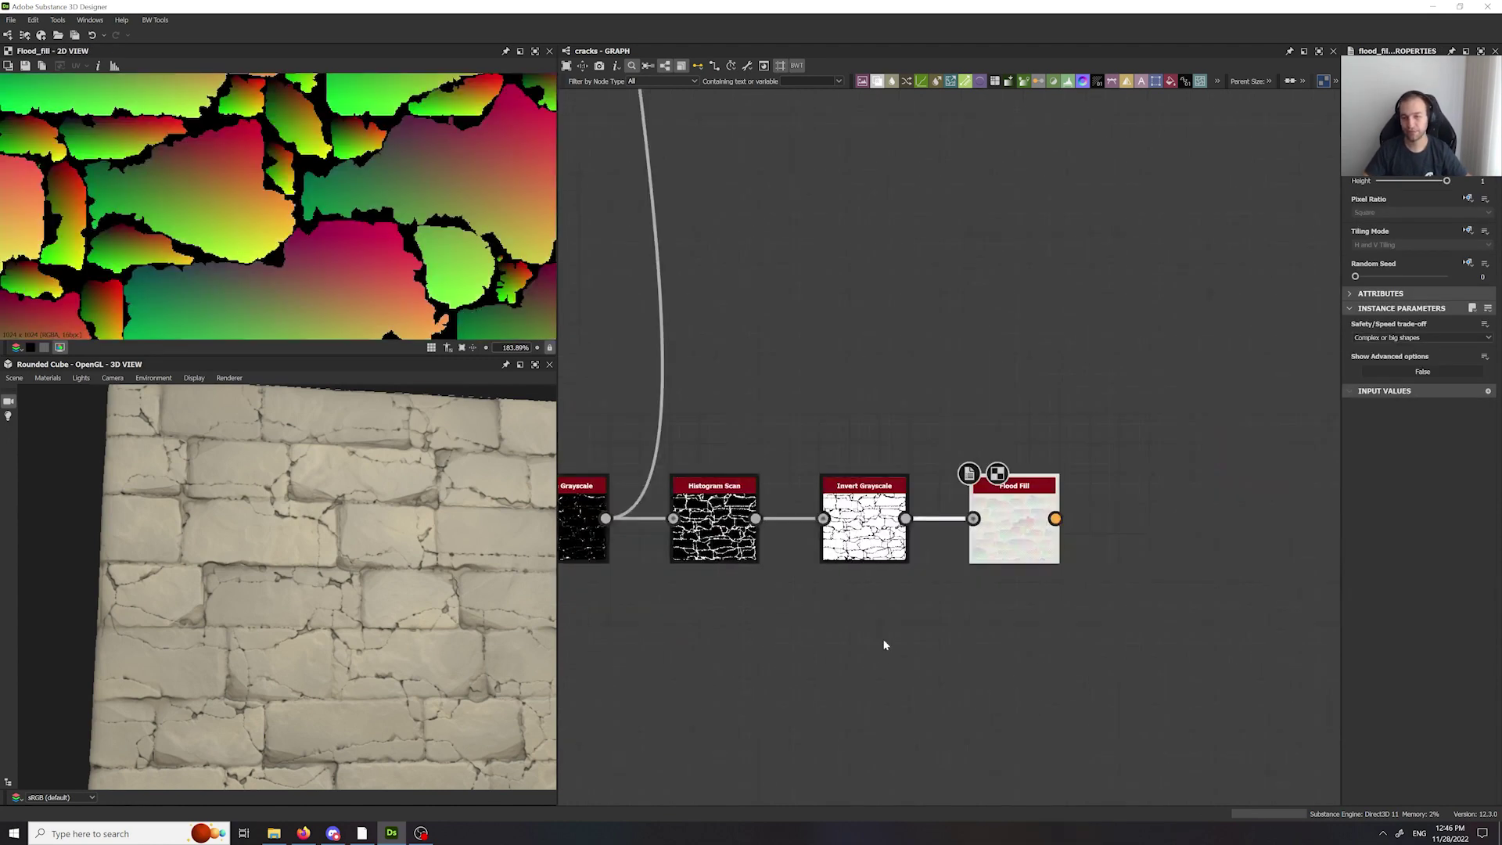
- Add a Flood Fill to Gradient node after the Flood Fill and set its Angle Variation to 1
scroll(890, 641, "up", 4)
middle_click_drag(1129, 433, 958, 433)
key("space")
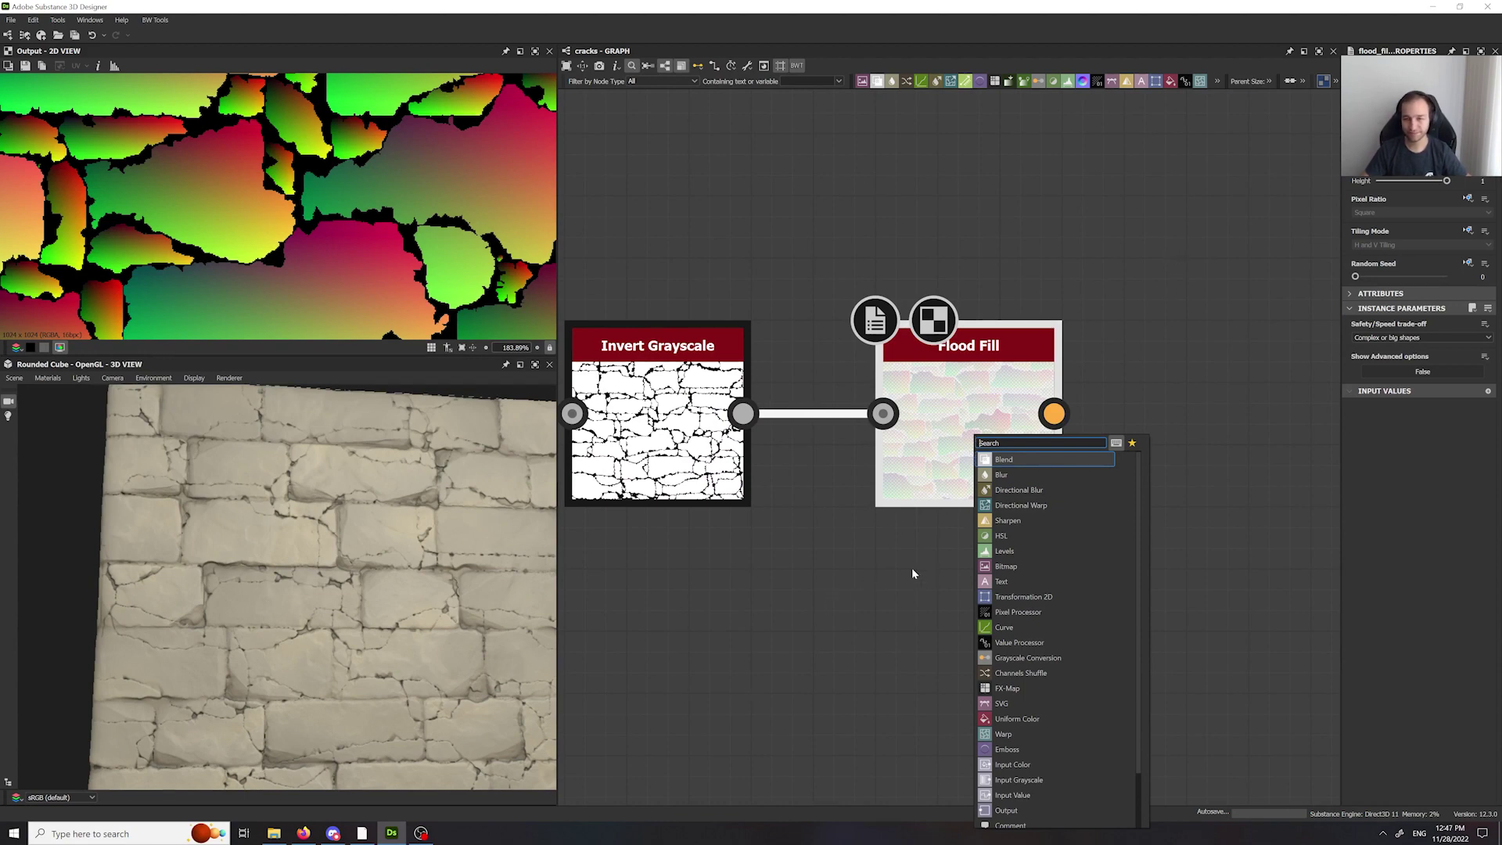
left_click_drag(1174, 224, 959, 540)
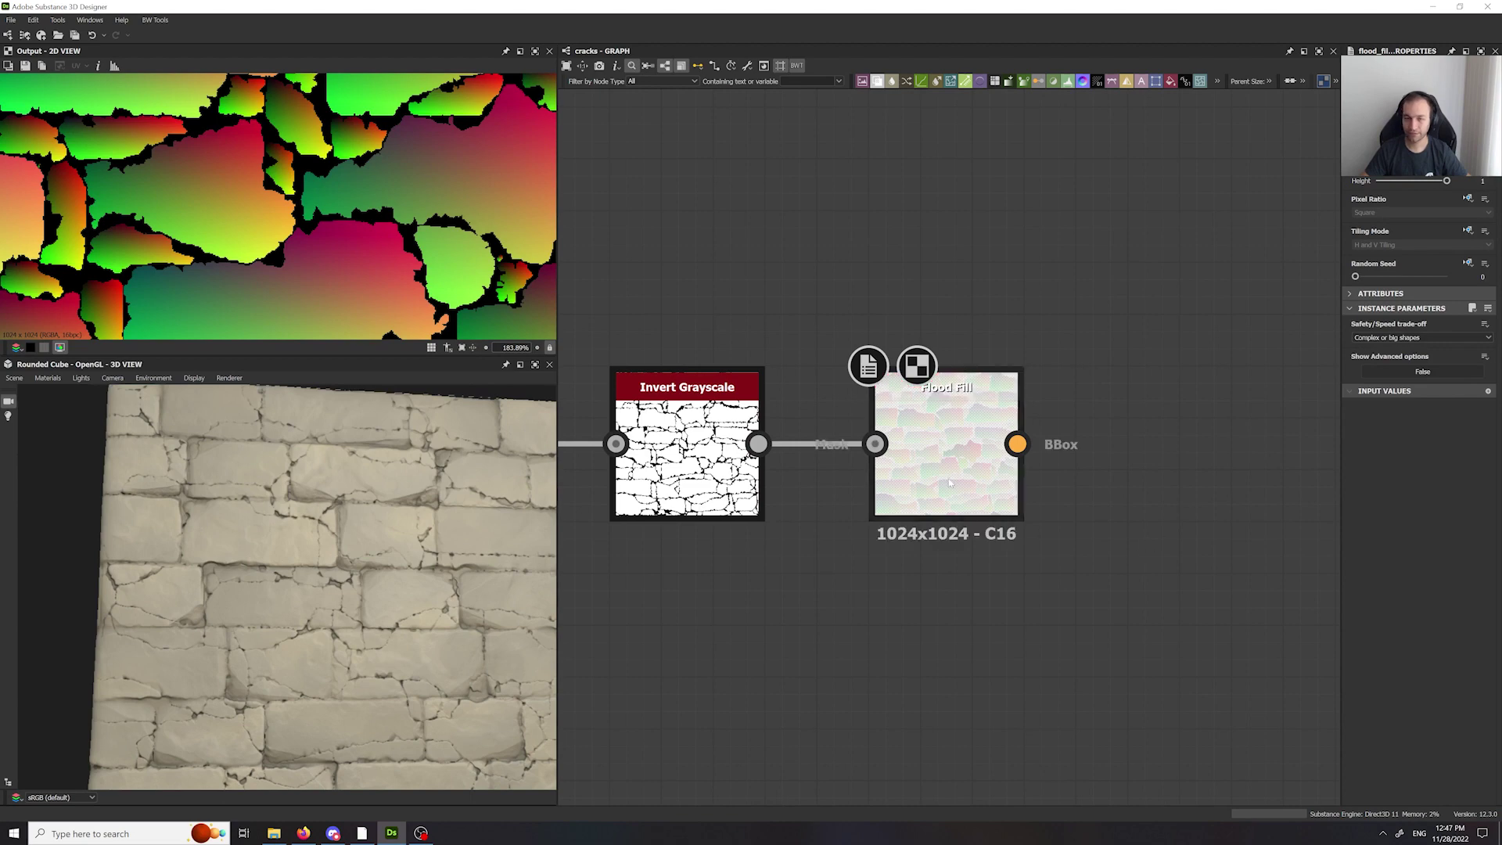
key("space")
type("floo")
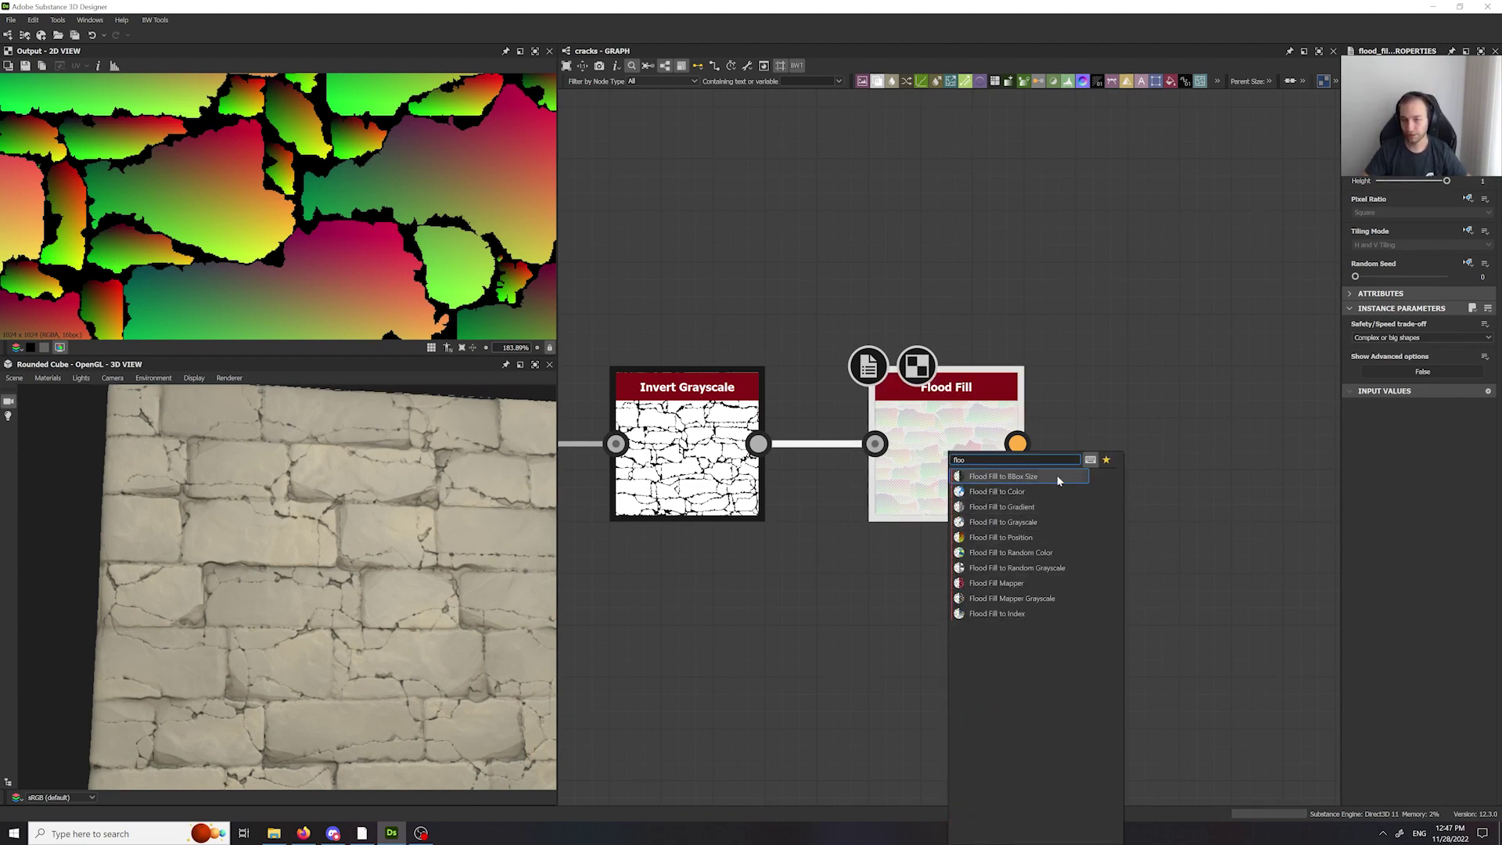
left_click(1045, 507)
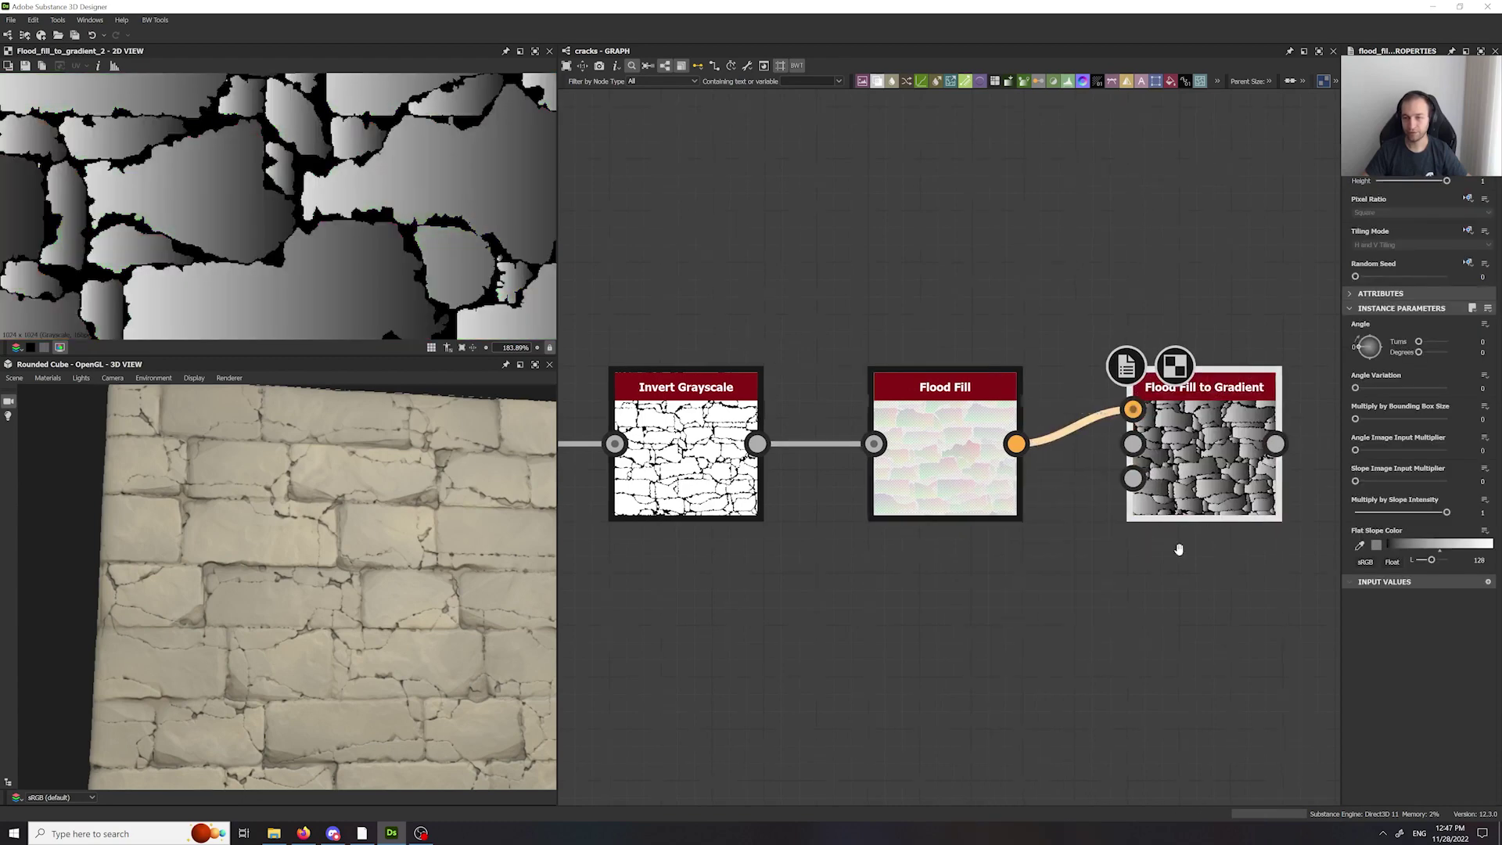
middle_click_drag(1177, 547, 977, 514)
left_click_drag(1355, 389, 1446, 388)
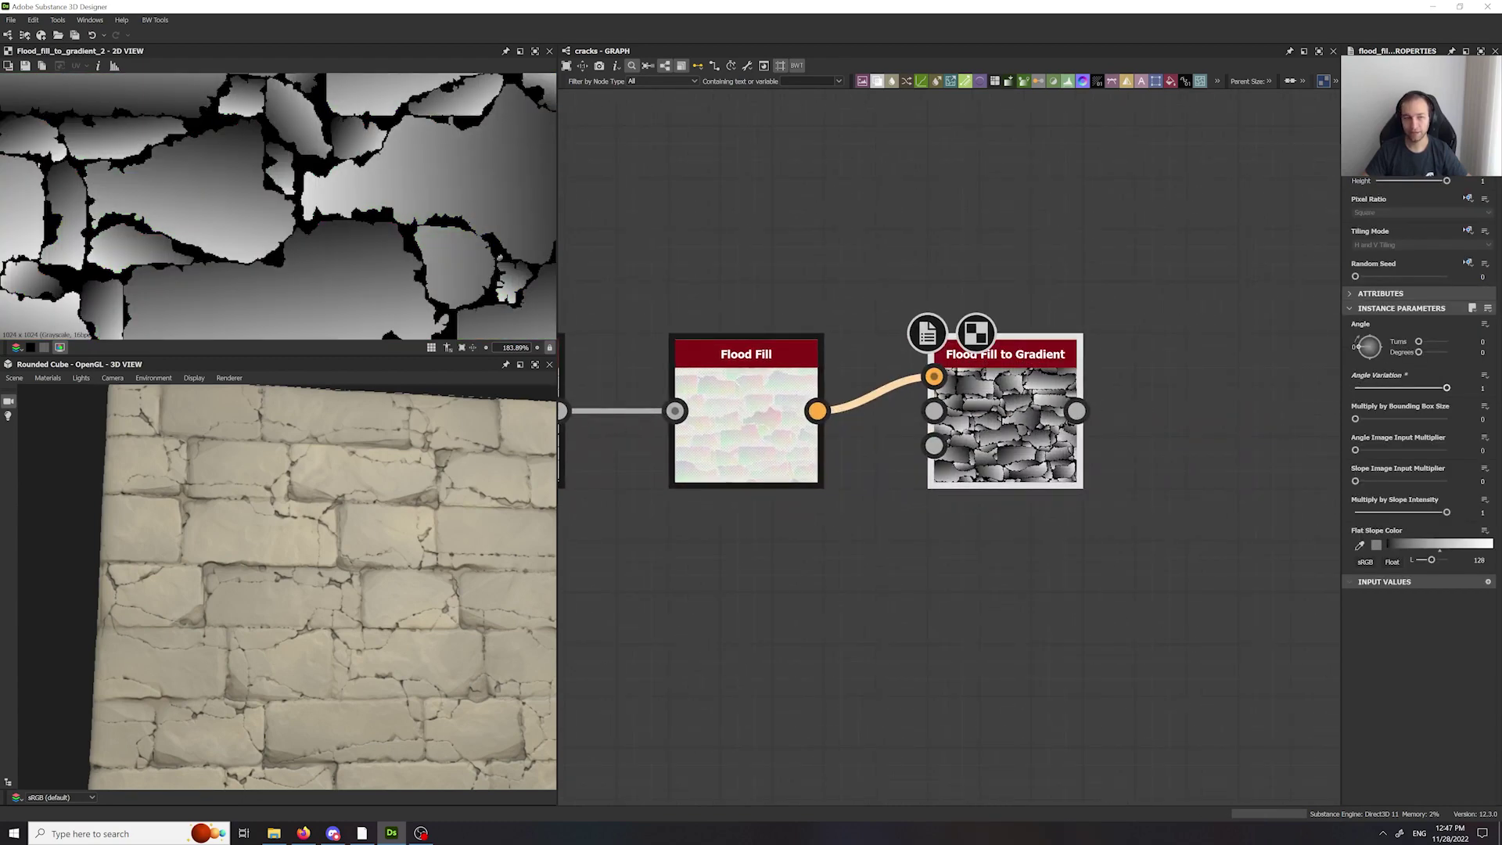
- Add a Distance node with the Invert Grayscale as mask and the Flood Fill to Gradient as source, set to Only Source
key("space")
type("dist")
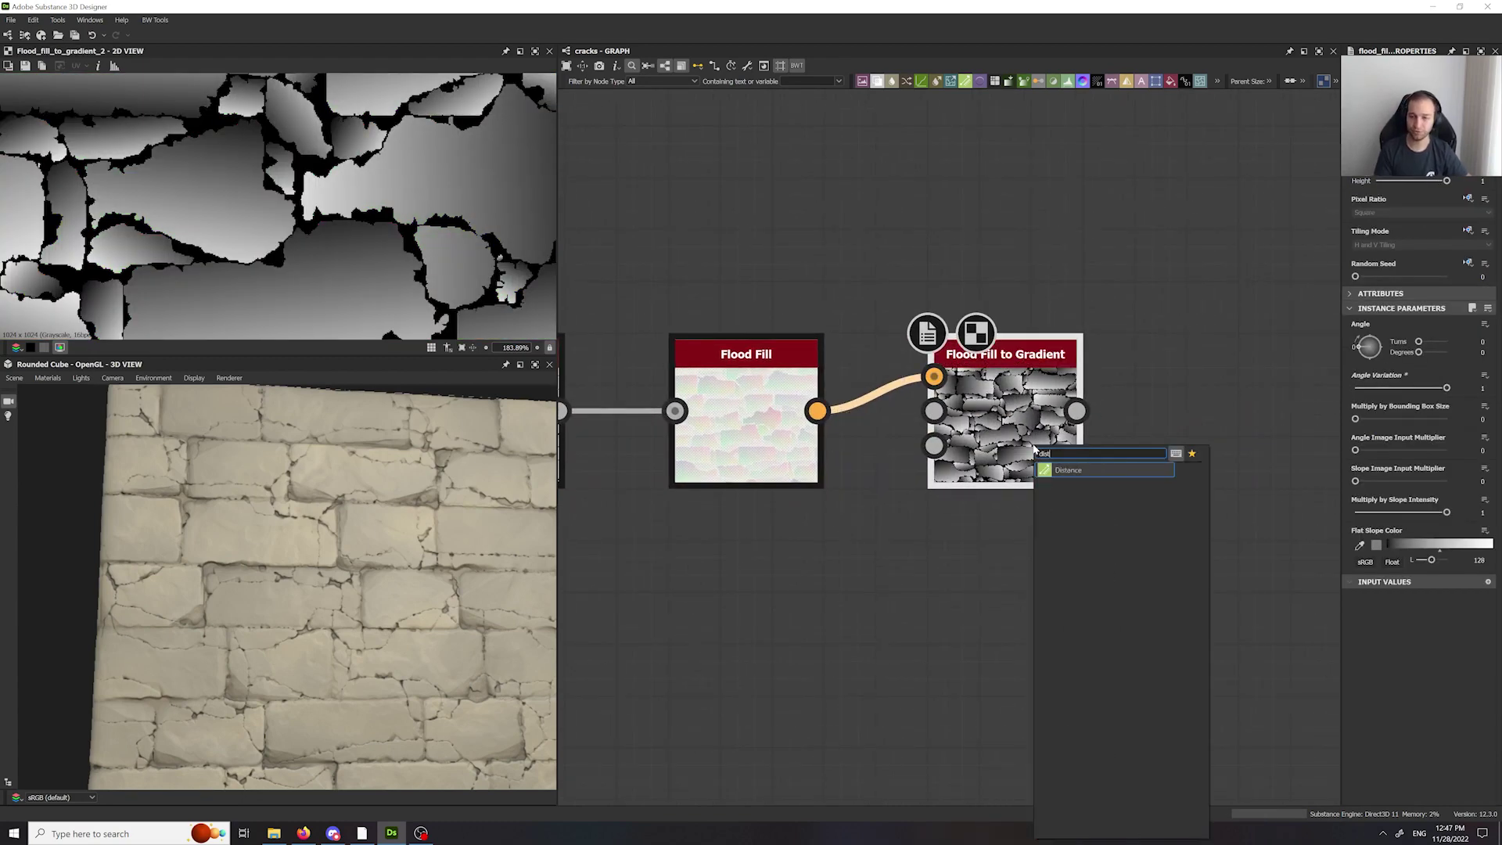
key("Return")
scroll(1162, 513, "down", 5)
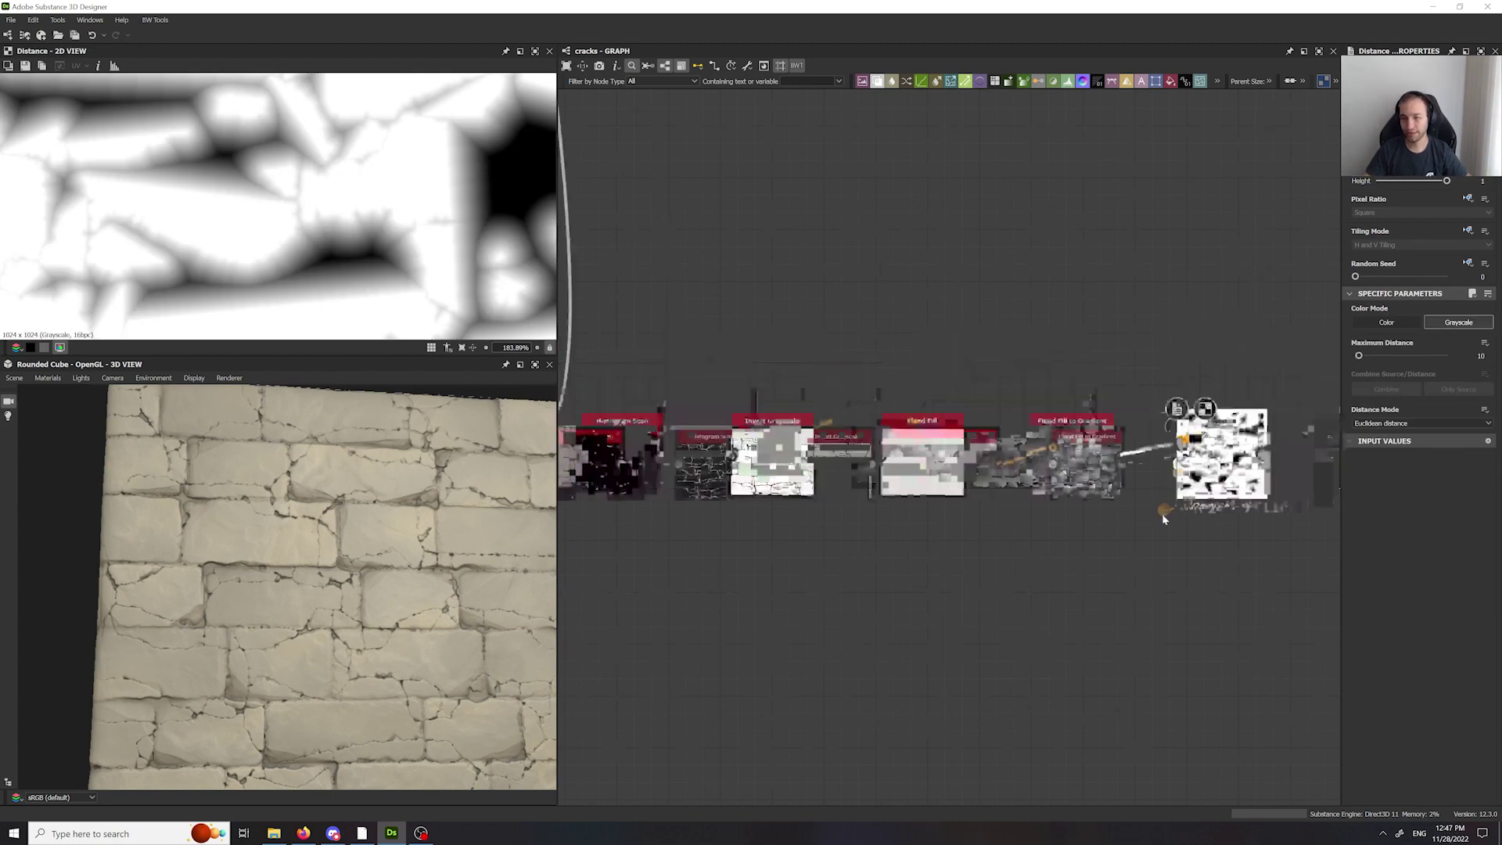
left_click_drag(1128, 472, 1175, 480)
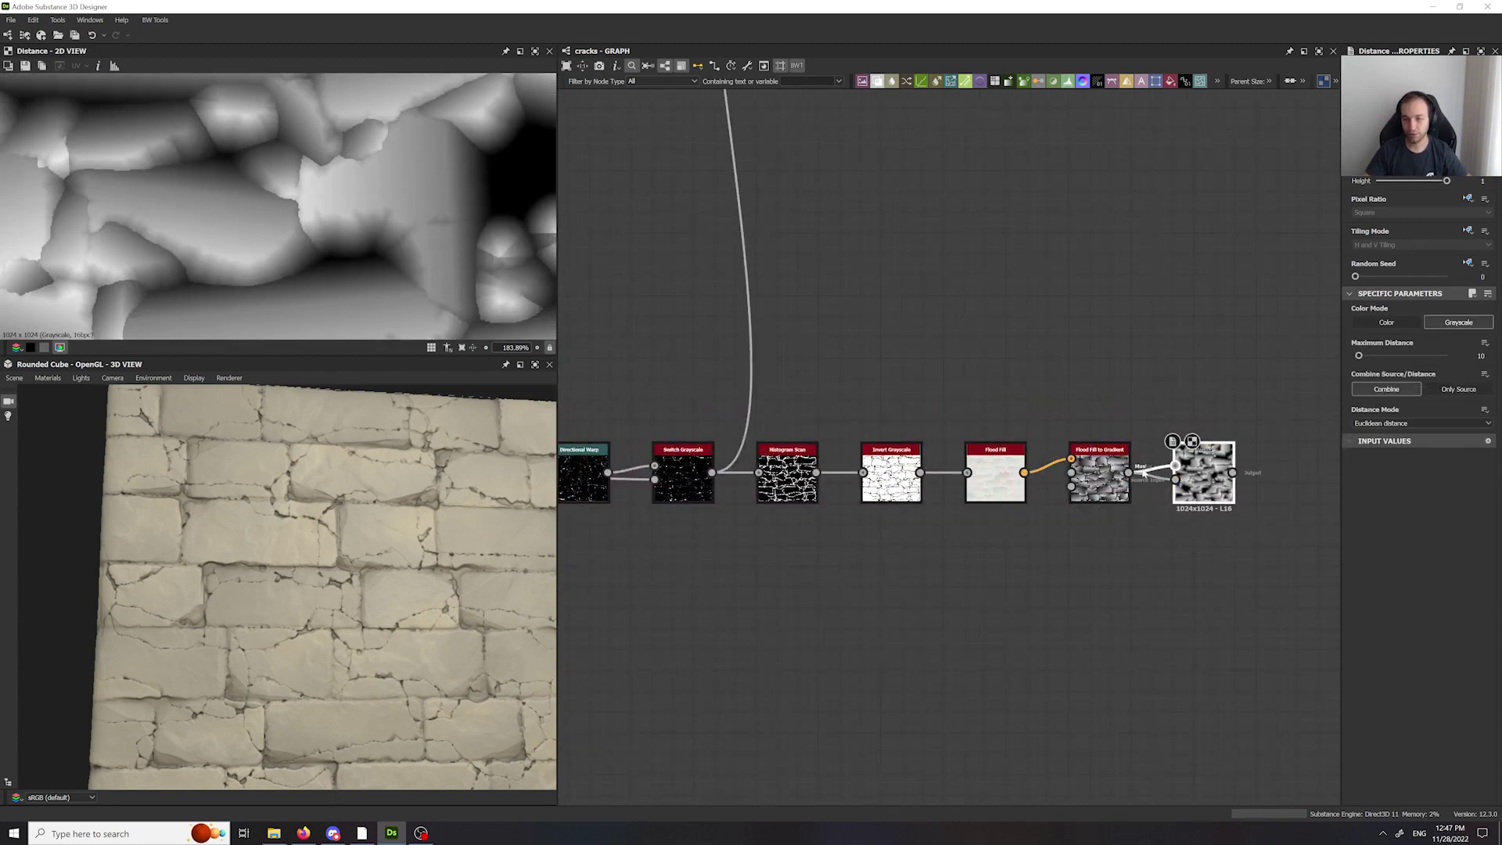
left_click(1444, 389)
scroll(458, 277, "down", 5)
middle_click_drag(1053, 231, 926, 379)
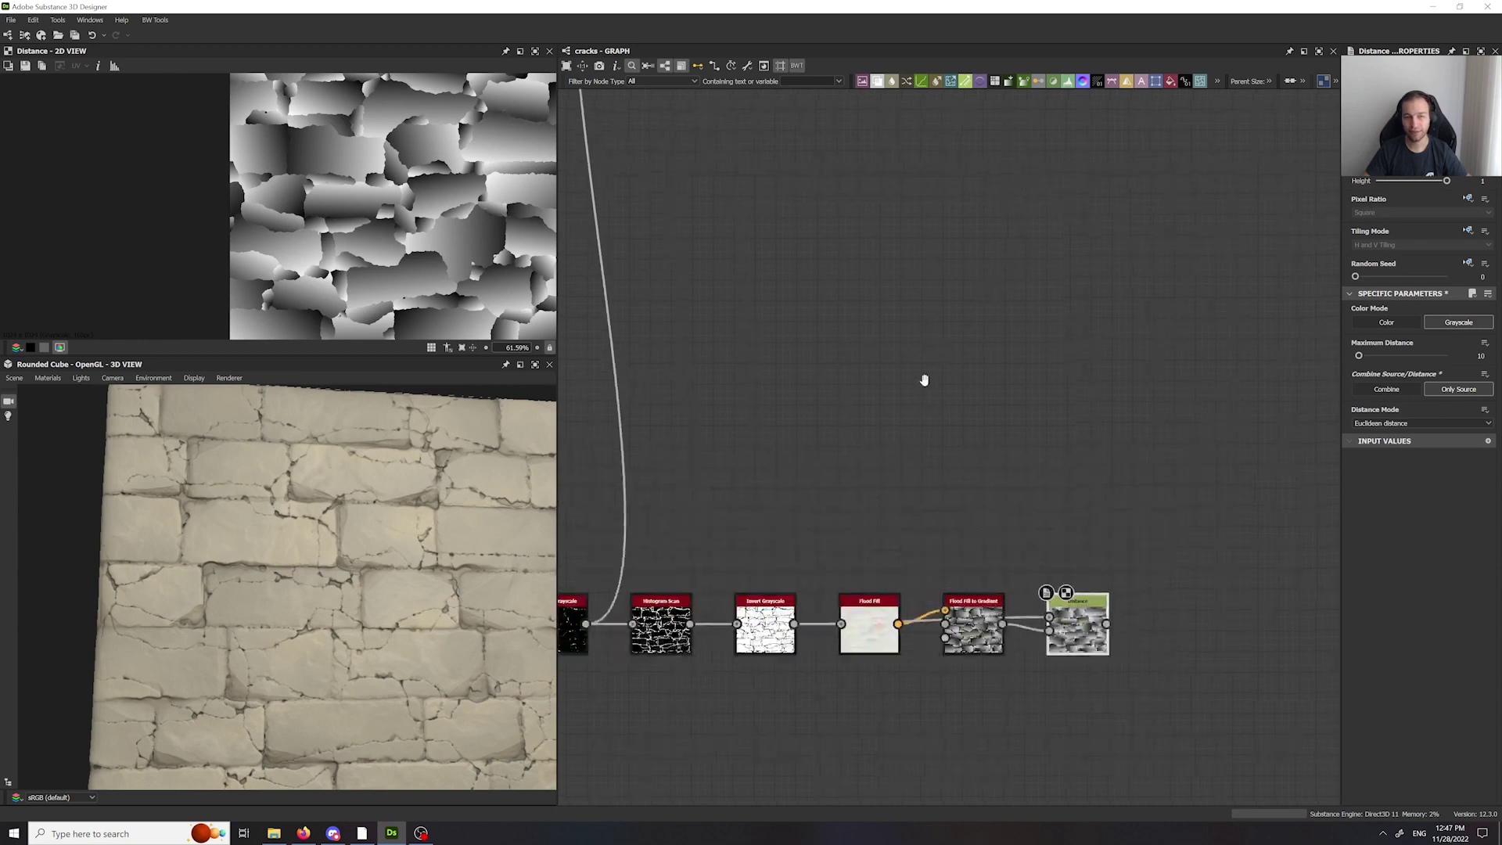
- Insert a new Blend node directly after the subtracting crack Blend
scroll(966, 477, "down", 4)
scroll(870, 282, "up", 3)
double_click(817, 239)
key("space")
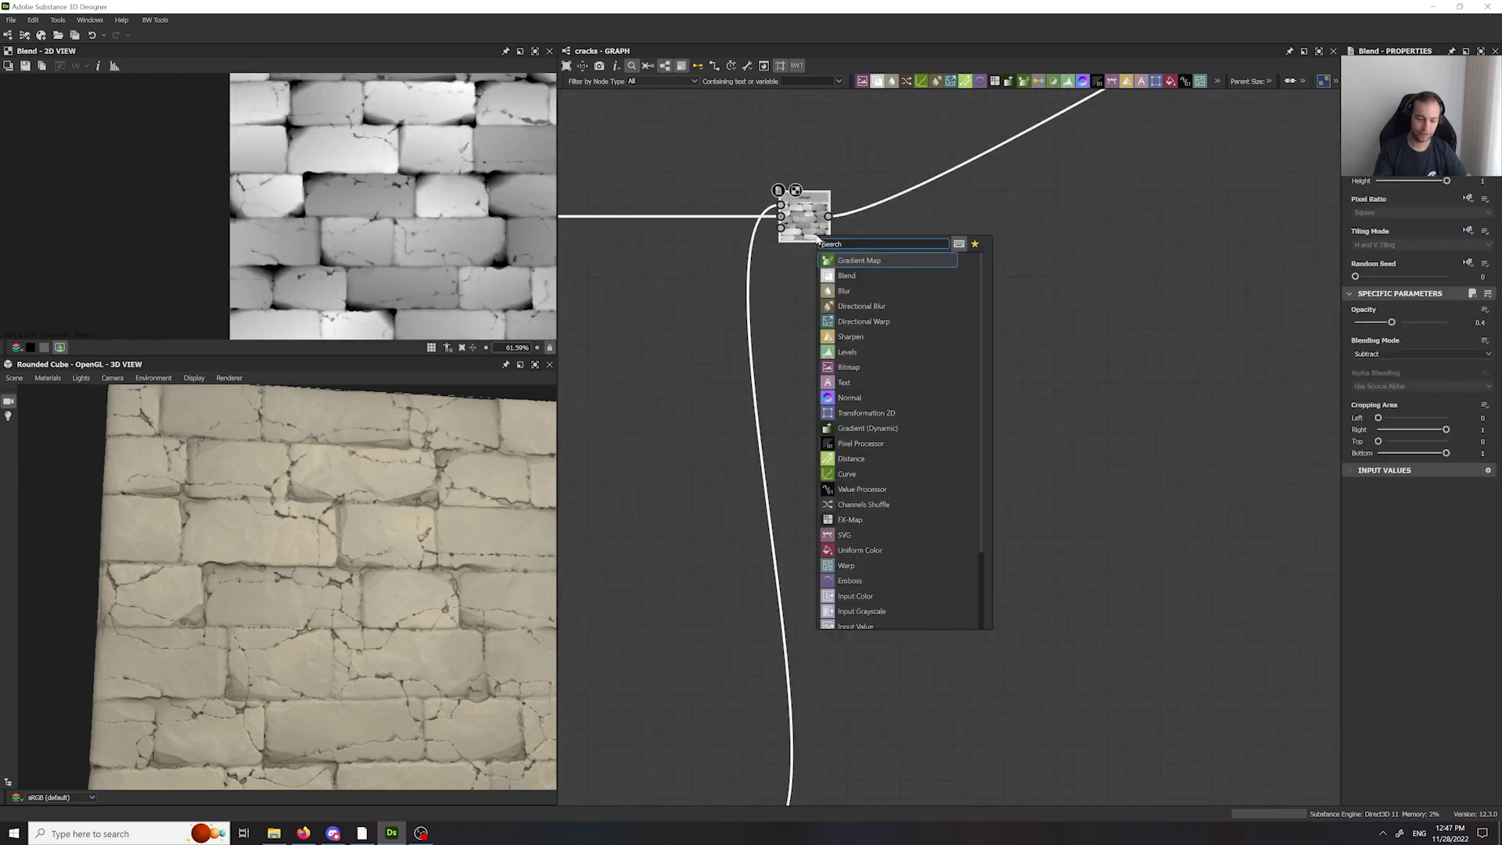
type("bl")
key("Return")
left_click_drag(894, 239, 1084, 229)
- Wire the Distance output into the new Blend's Foreground input
middle_click_drag(1053, 405, 980, 207)
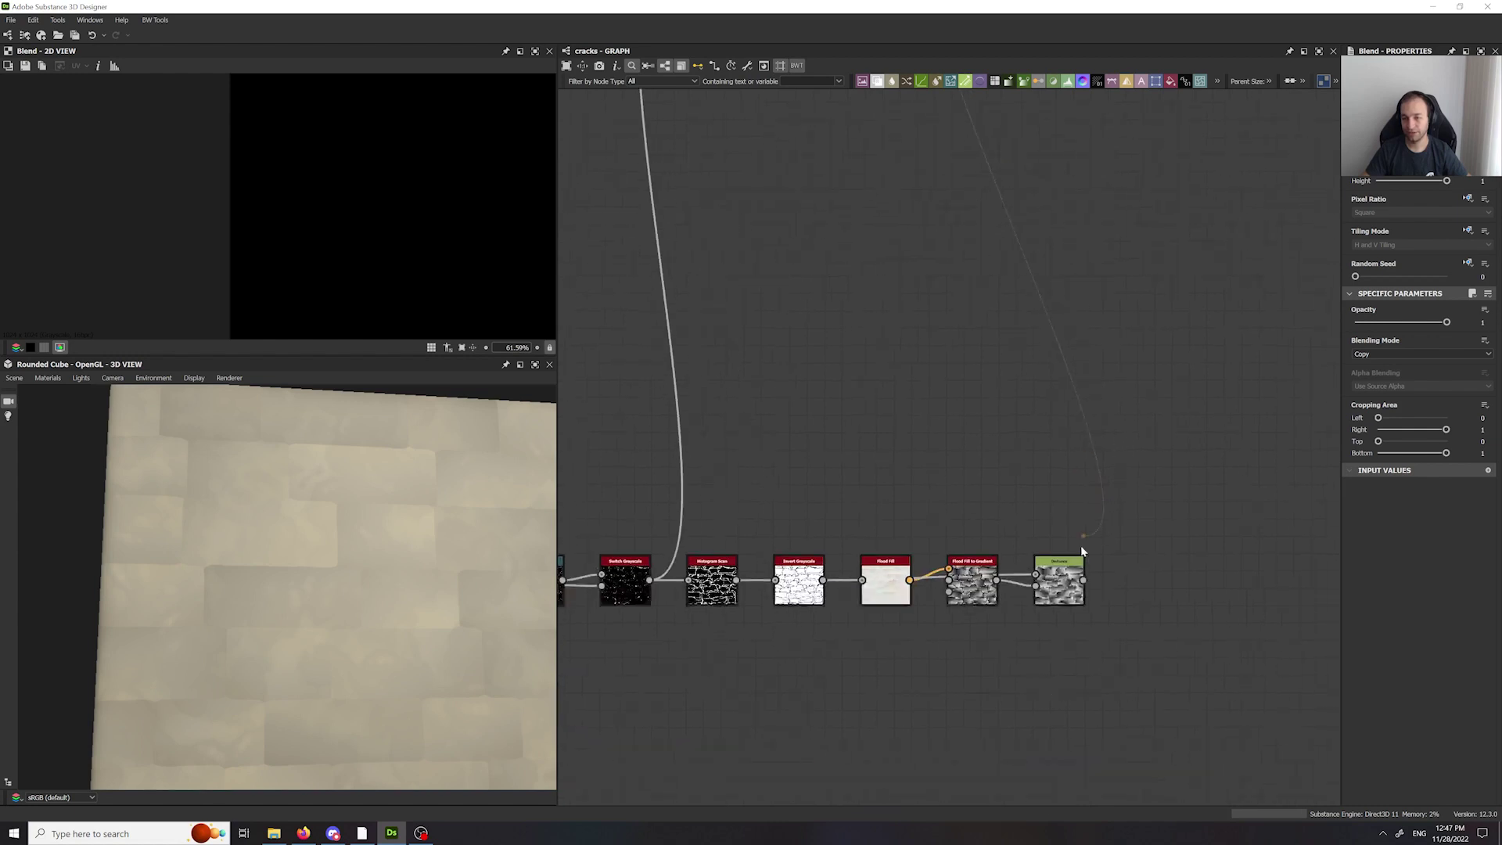
left_click(1083, 578)
middle_click_drag(1017, 141, 1015, 396)
scroll(921, 266, "up", 3)
left_click_drag(996, 180, 995, 225)
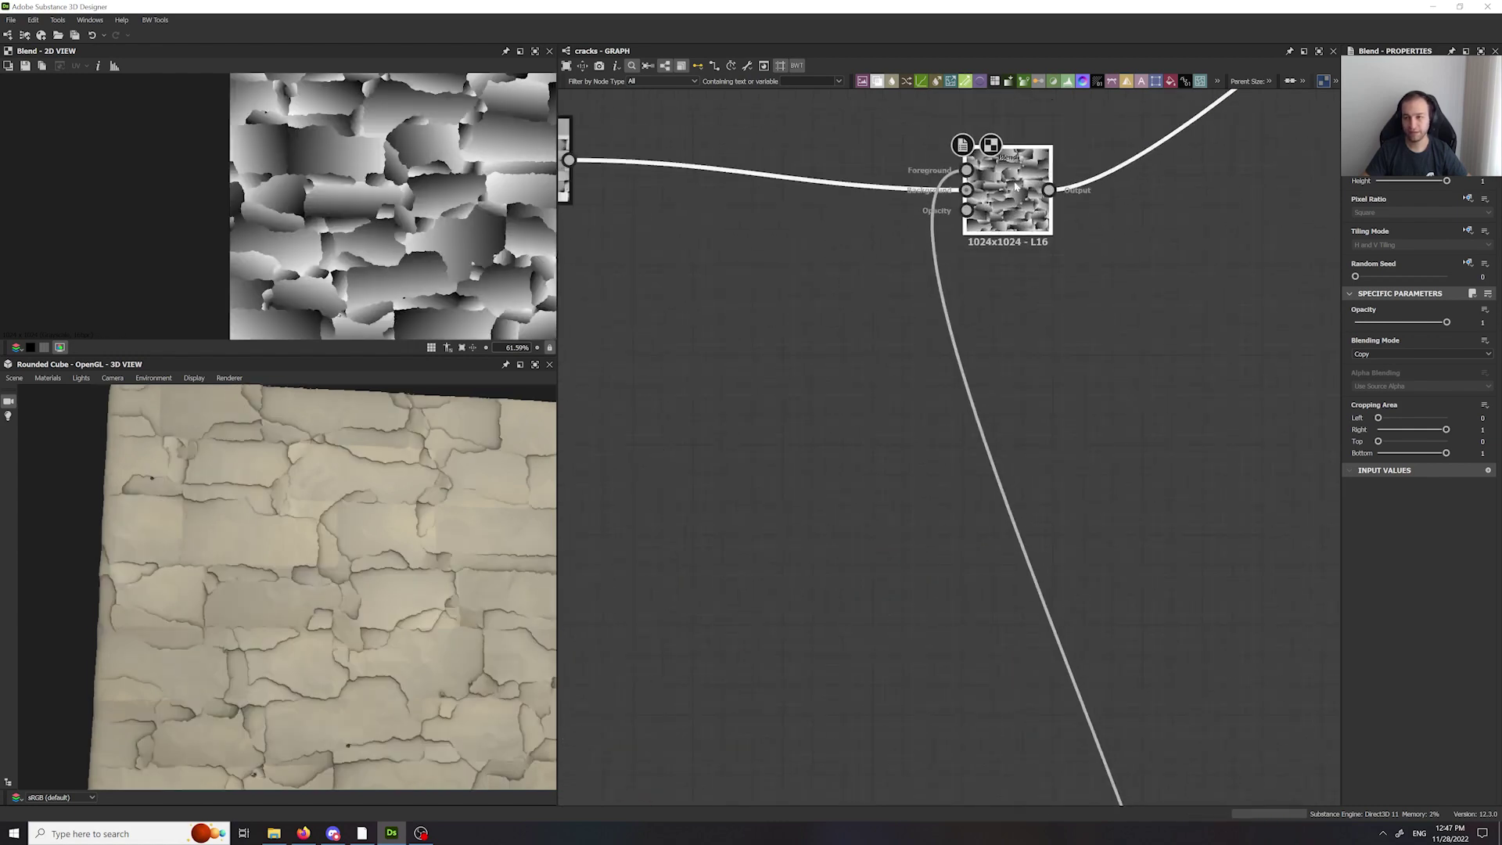
- Try the new Blend in Min (Darken) mode with an opacity of 0.1
left_click(1391, 354)
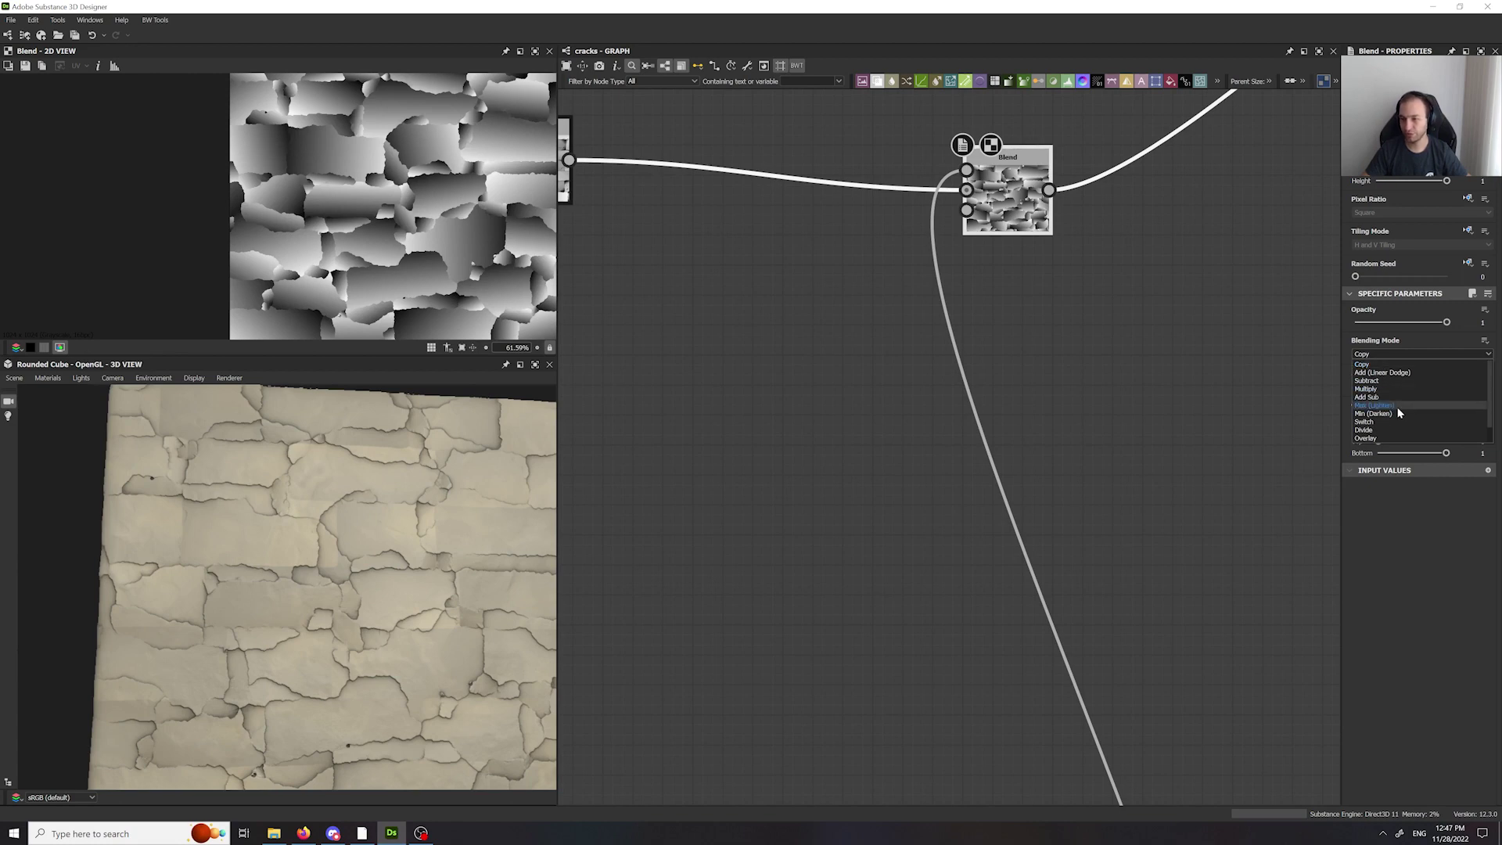
left_click(1374, 414)
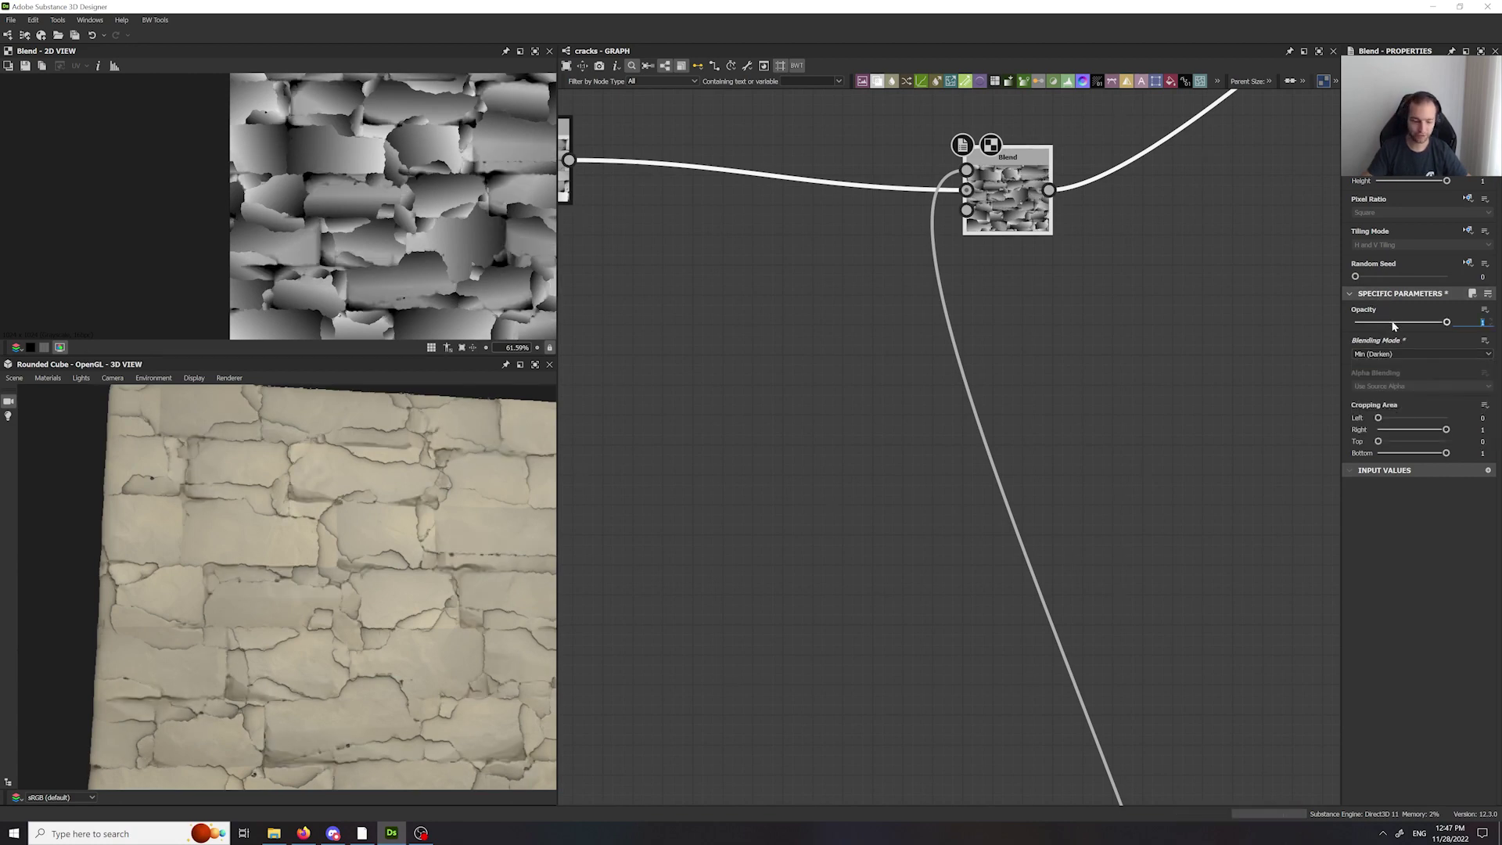
type("0.1")
key("Return")
scroll(413, 618, "up", 3)
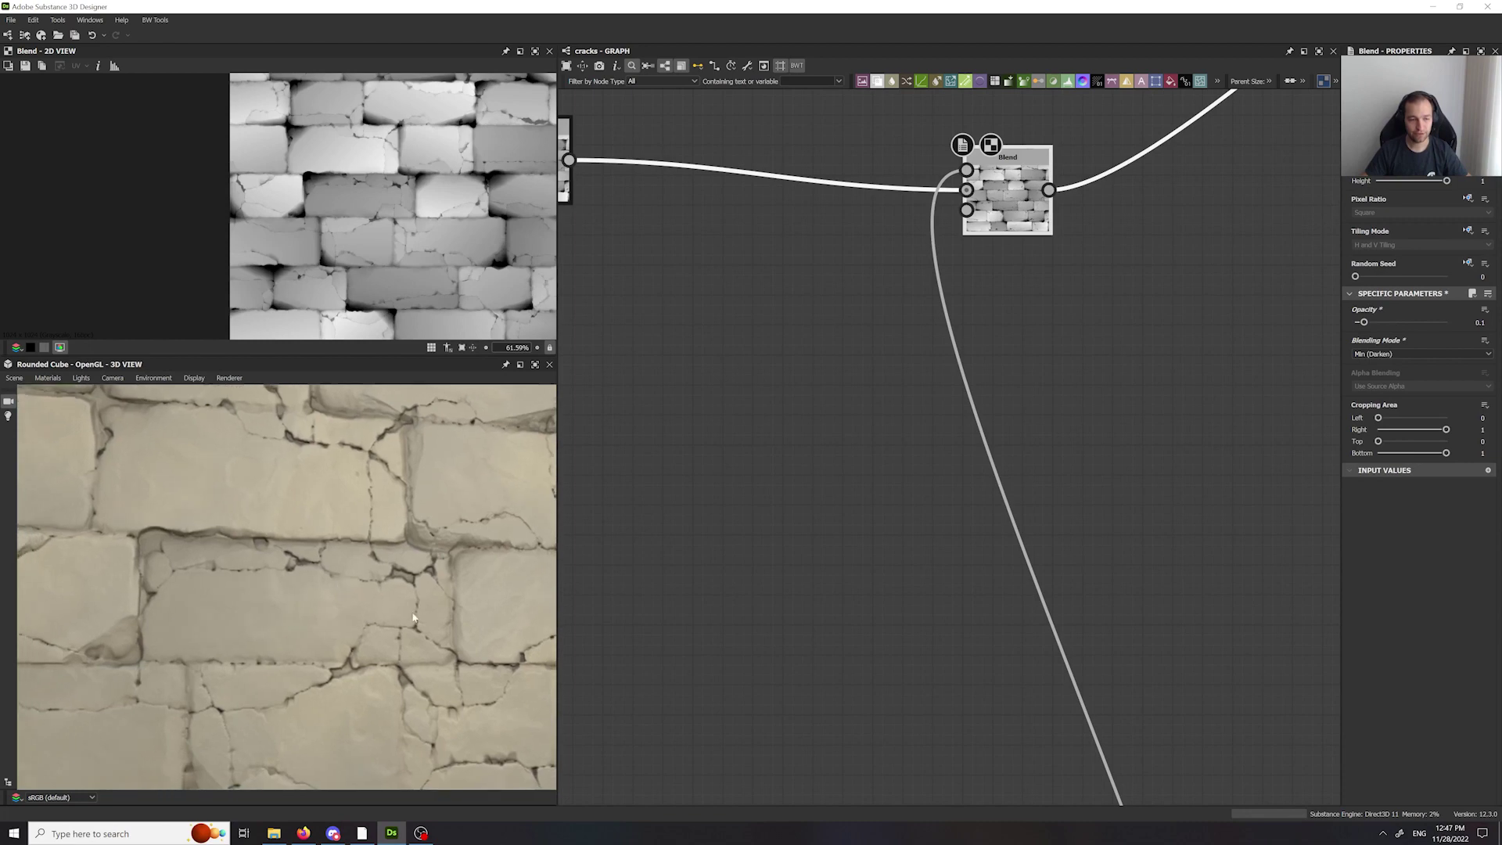
scroll(340, 201, "up", 5)
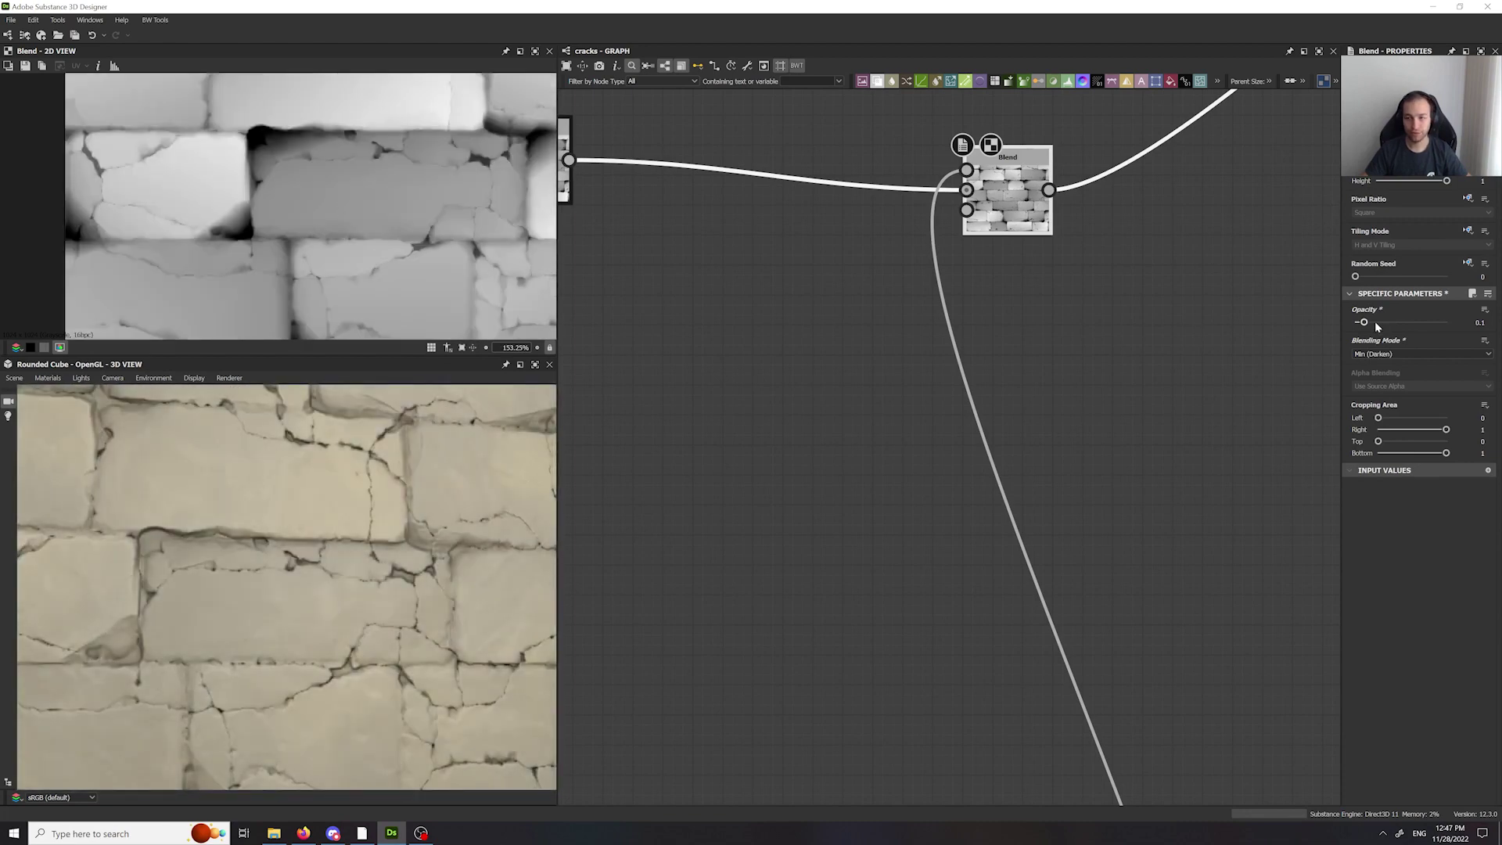
- Switch the new Blend to Multiply mode and set its opacity to 0.3
mouse_move(1377, 327)
left_mouse_down()
mouse_move(1430, 324)
mouse_move(1370, 329)
left_mouse_up()
left_click(1420, 354)
left_click(1401, 391)
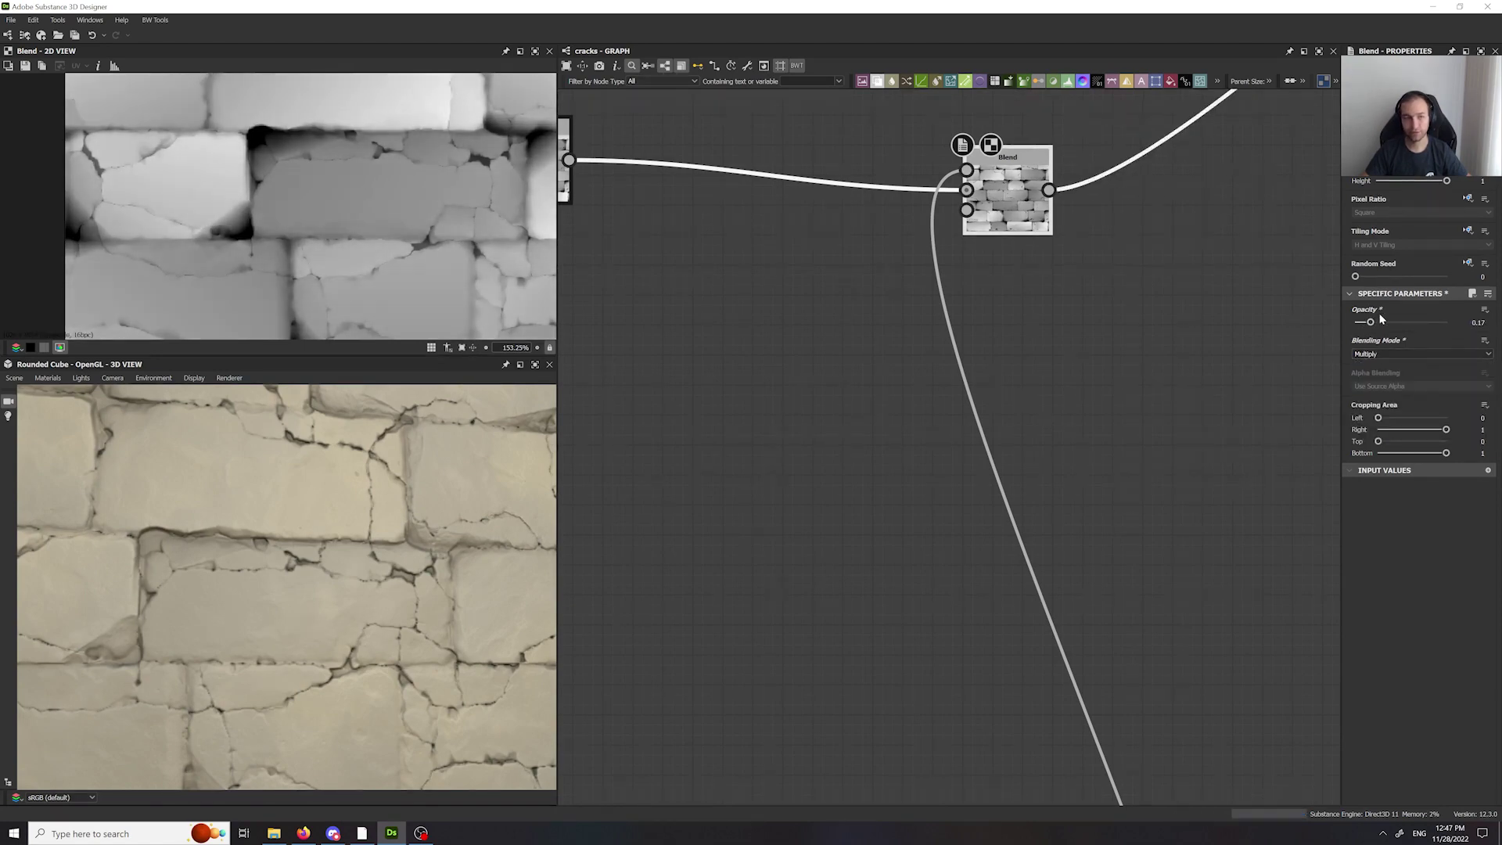
left_click_drag(1371, 323, 1383, 325)
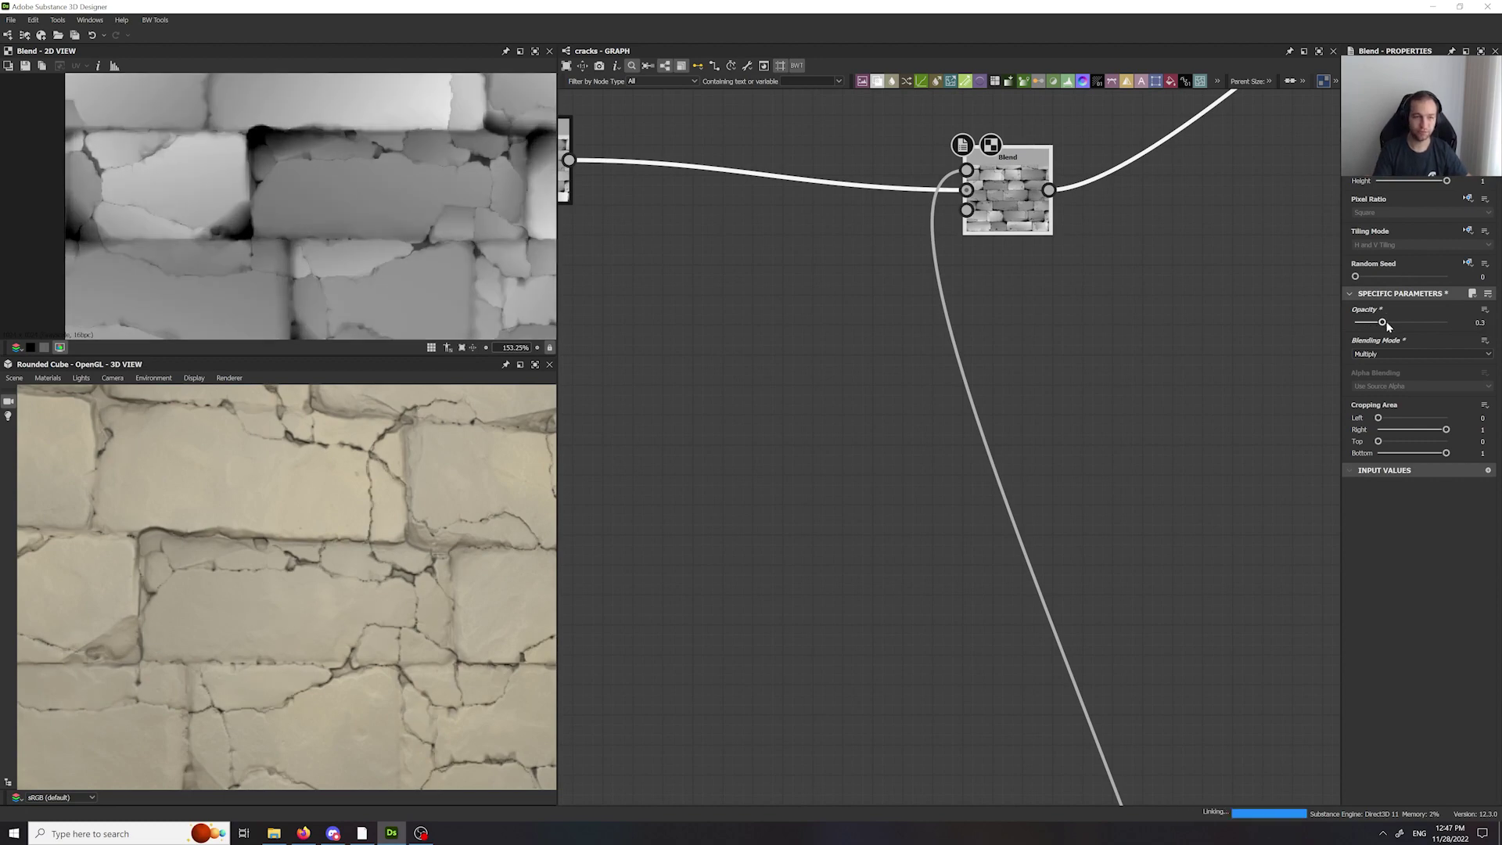
- Duplicate the Flood Fill to Gradient and Distance nodes and place the copies below the originals
scroll(896, 473, "down", 3)
middle_click_drag(960, 574, 946, 191)
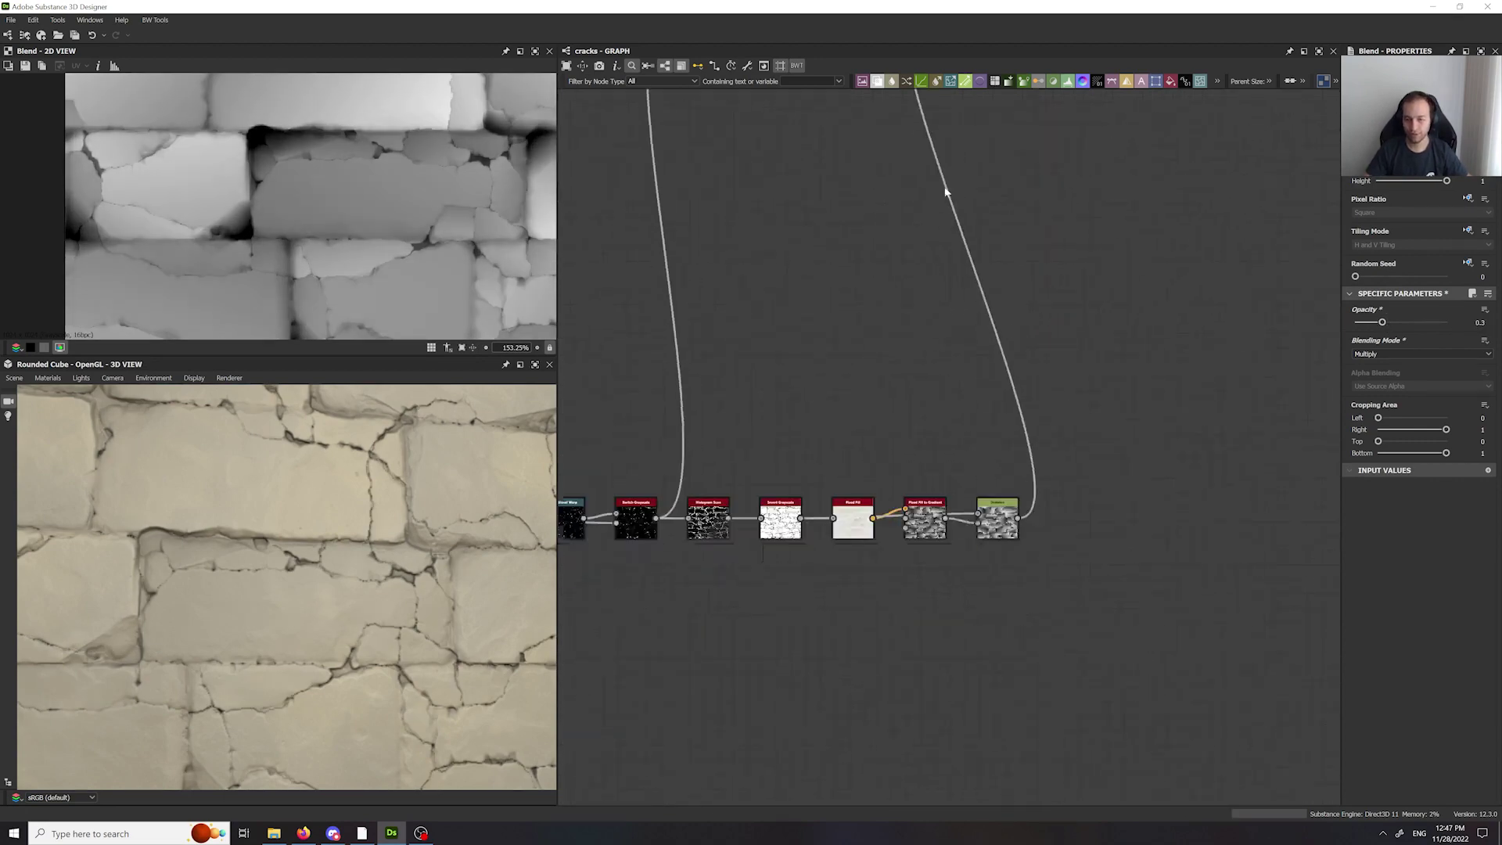
left_click_drag(1044, 617, 822, 346)
scroll(996, 595, "up", 4)
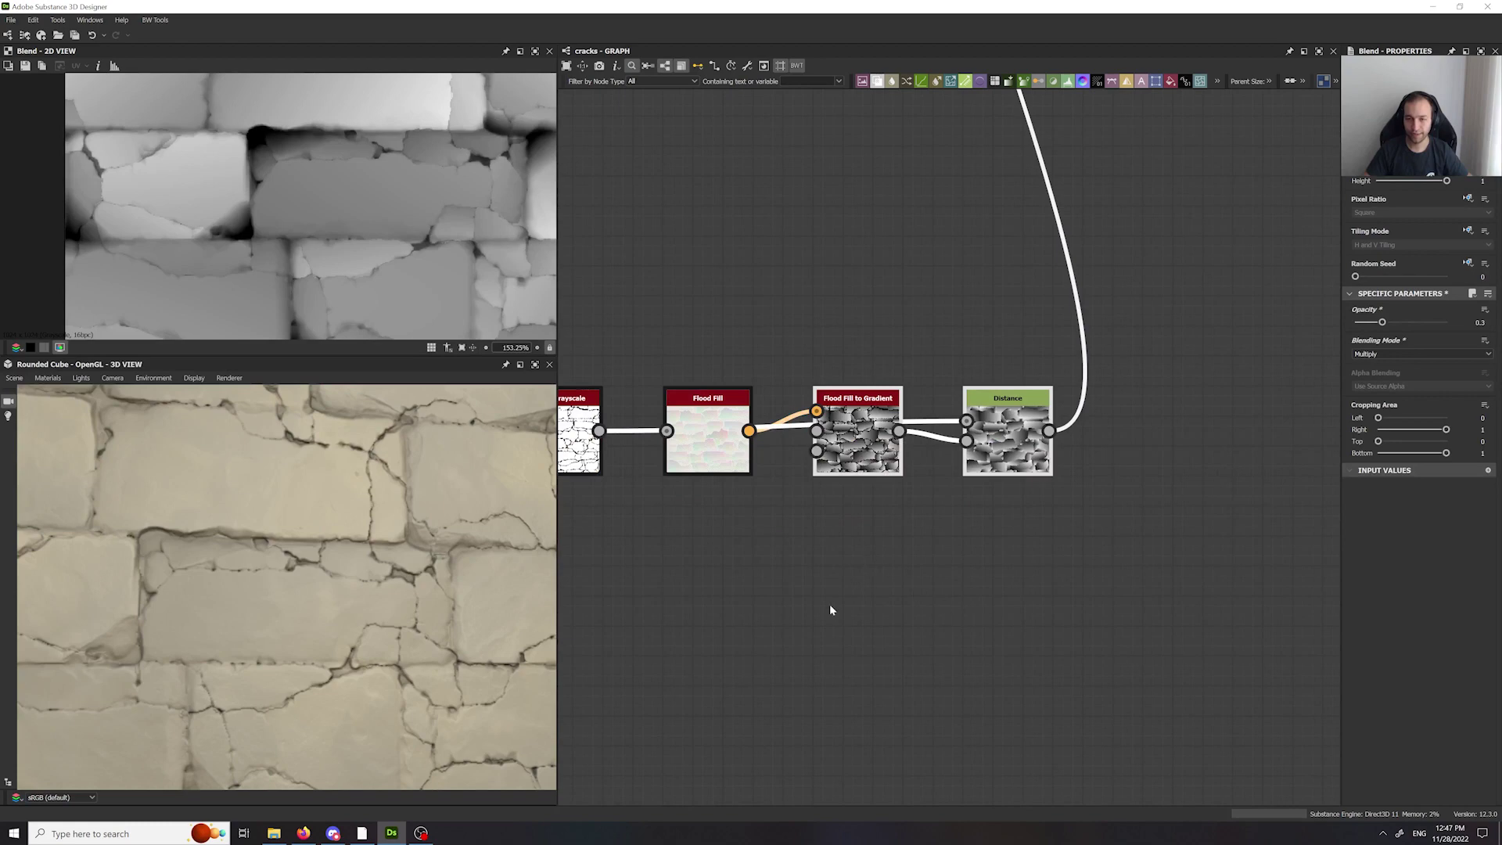
key("ctrl+d")
left_click_drag(858, 475, 829, 577)
left_click_drag(745, 631, 843, 636)
- Replace the duplicated Flood Fill to Gradient with a Flood Fill to Random Grayscale node feeding the copied Distance's source input
key("space")
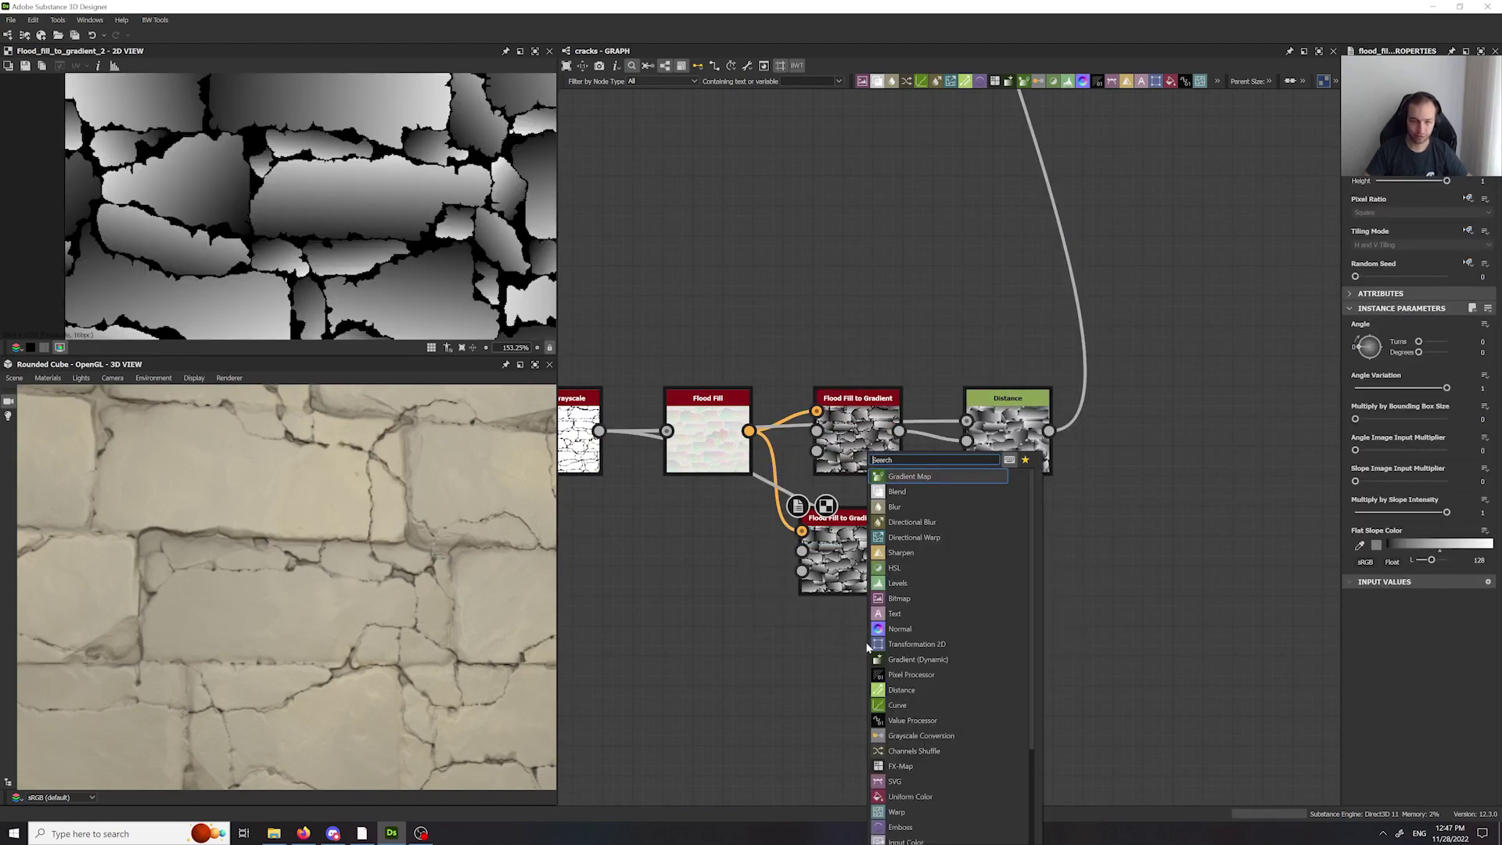
type("flood")
left_click(936, 583)
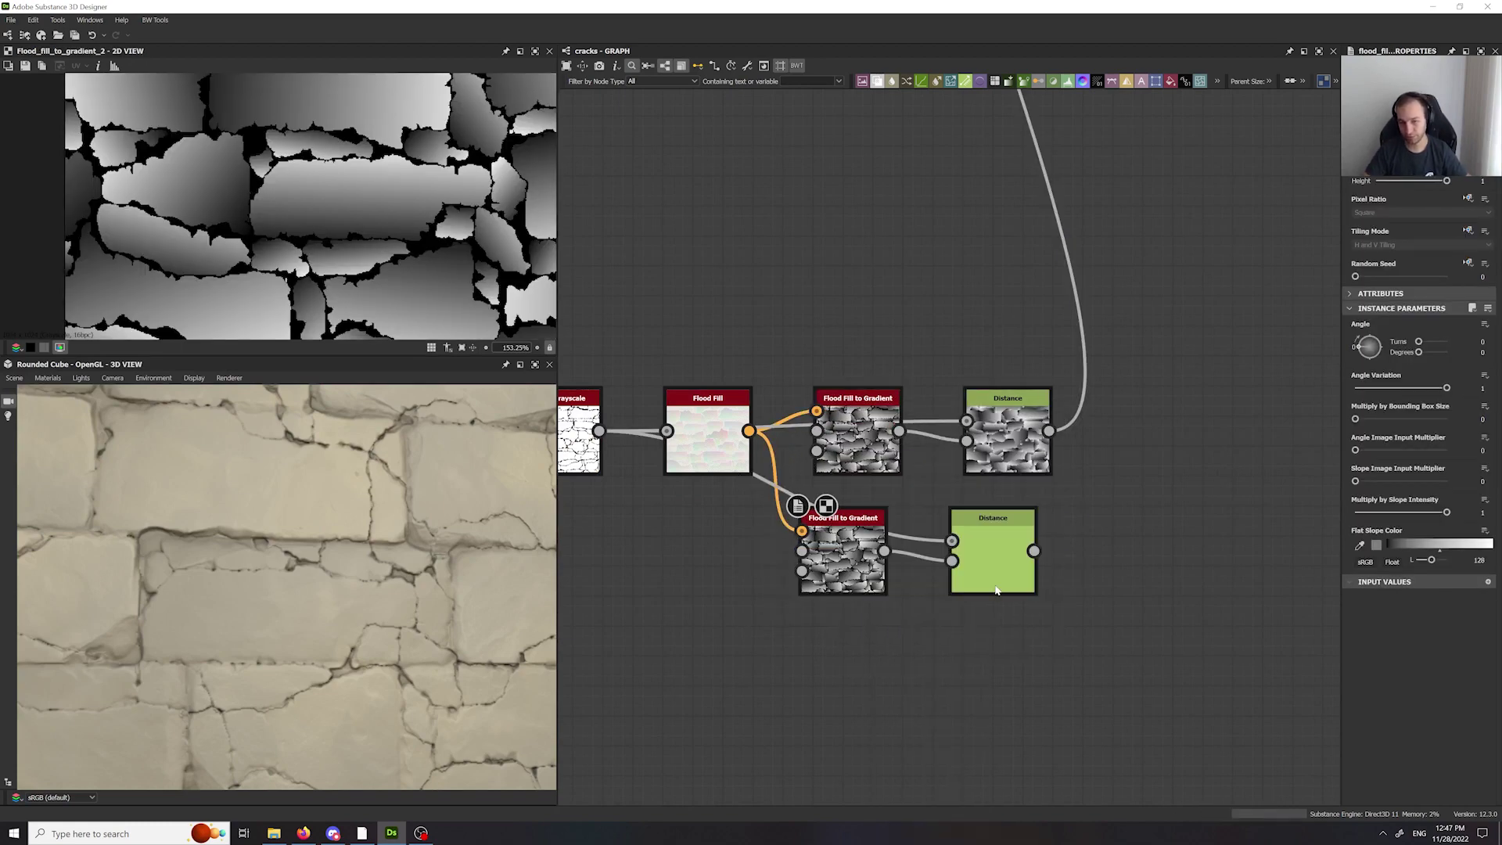
left_click_drag(749, 432, 953, 562)
left_click(844, 548)
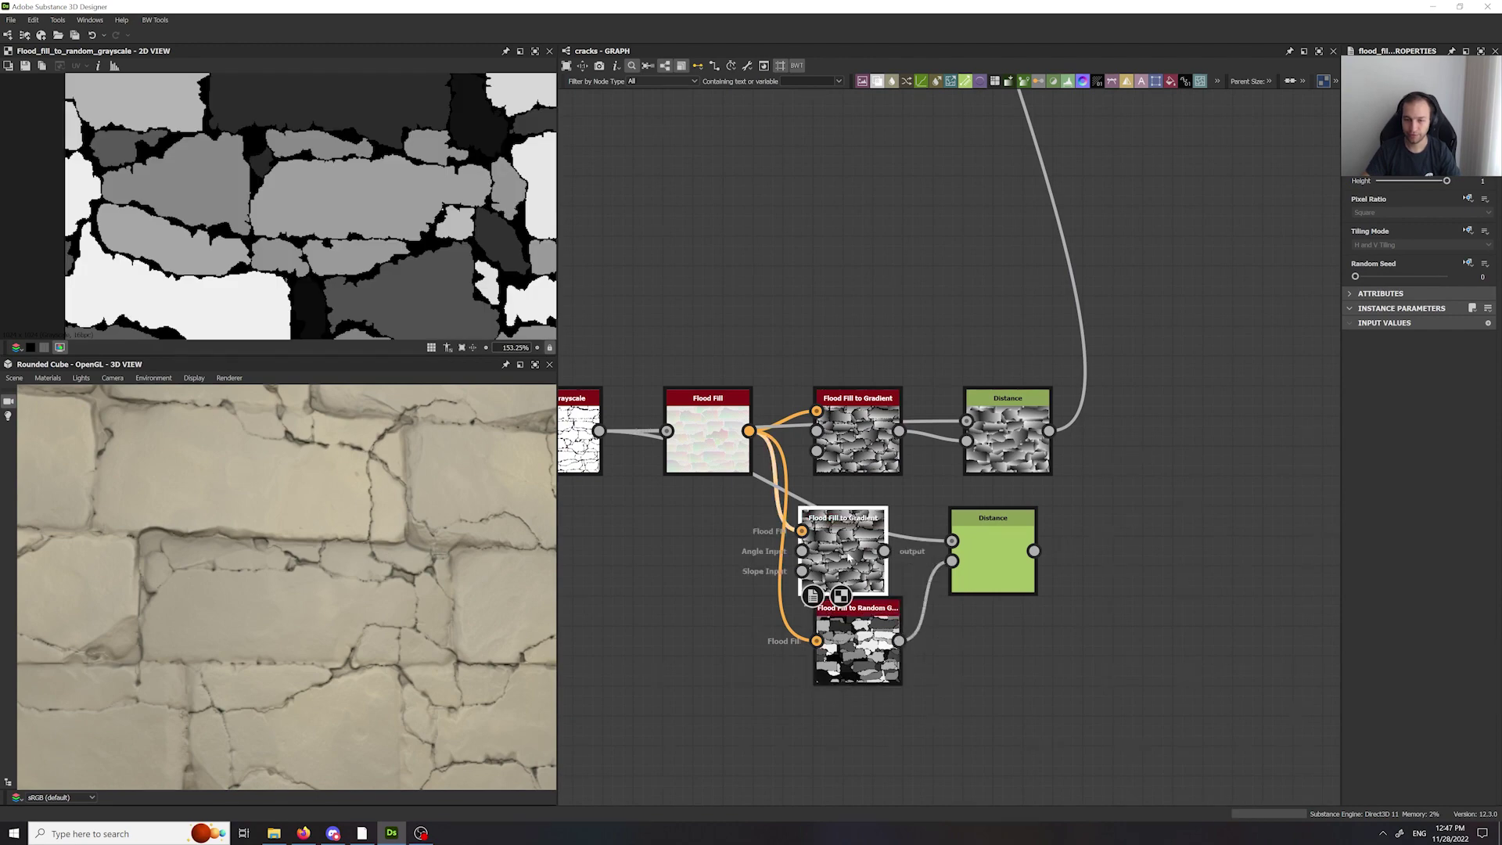
key("Delete")
left_click_drag(859, 650, 845, 579)
double_click(1009, 567)
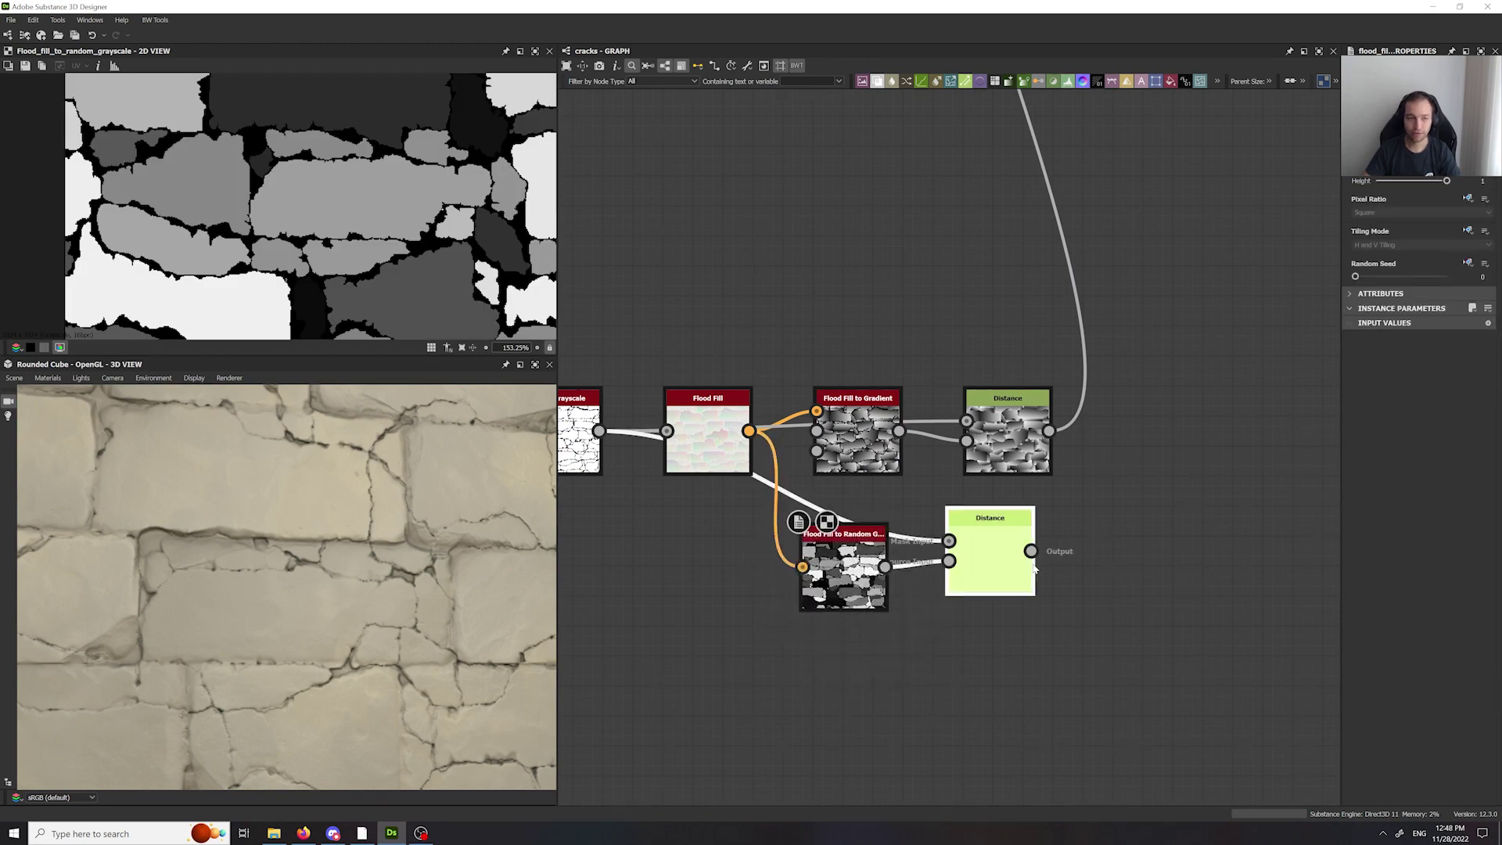
- Add a Blend node after the existing height Blend, using the copied Distance output as foreground, and route the outgoing height connection through it
scroll(1048, 624, "down", 4)
left_click_drag(1031, 551, 1062, 762)
middle_click_drag(1094, 336, 1063, 762)
scroll(1009, 530, "up", 2)
left_click_drag(1062, 762, 987, 461)
type("blend")
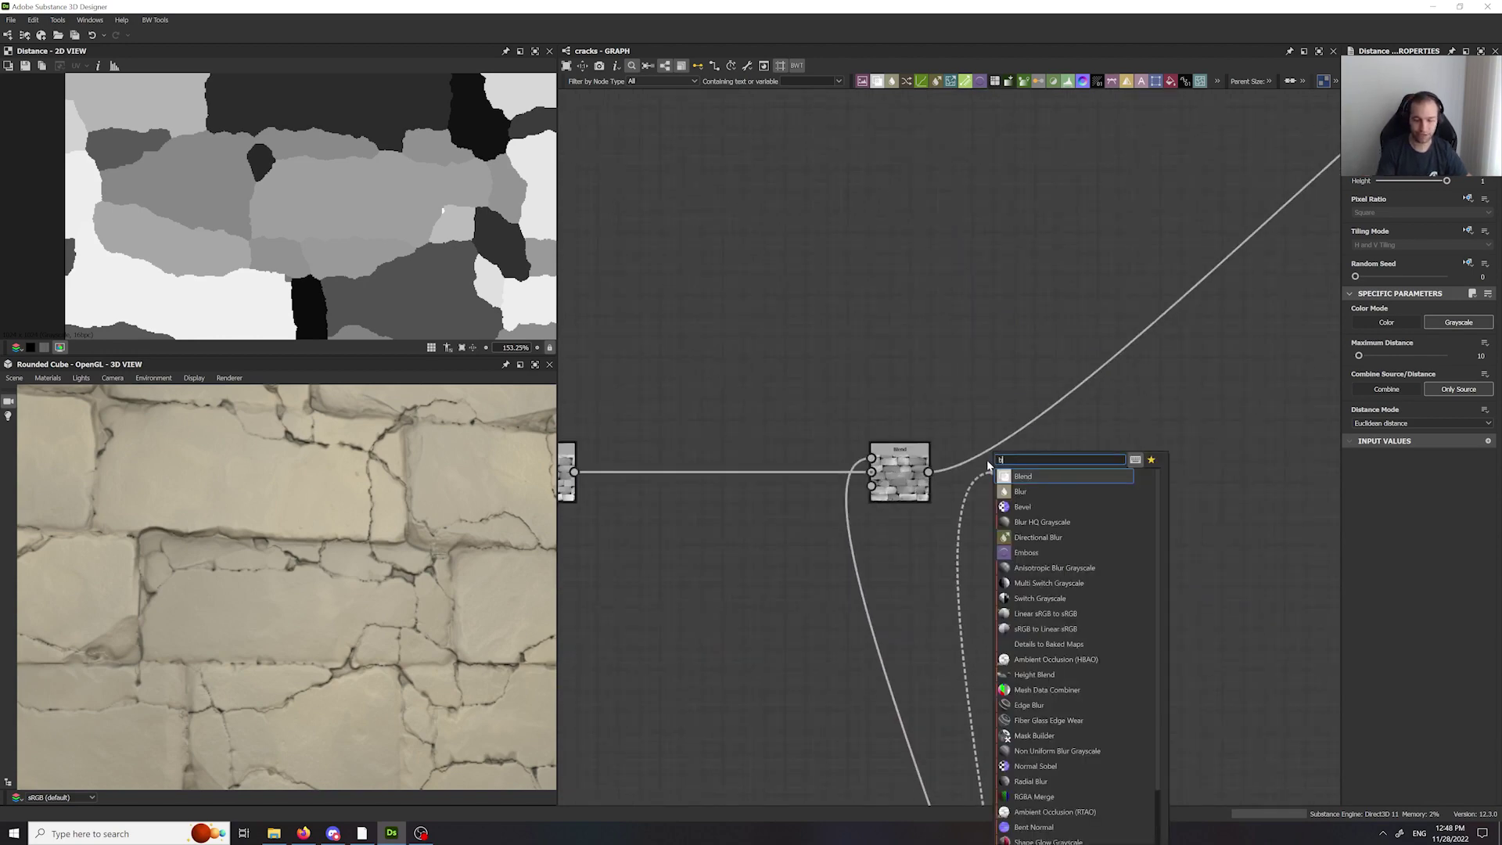
key("Return")
scroll(988, 458, "up", 3)
left_click(994, 453)
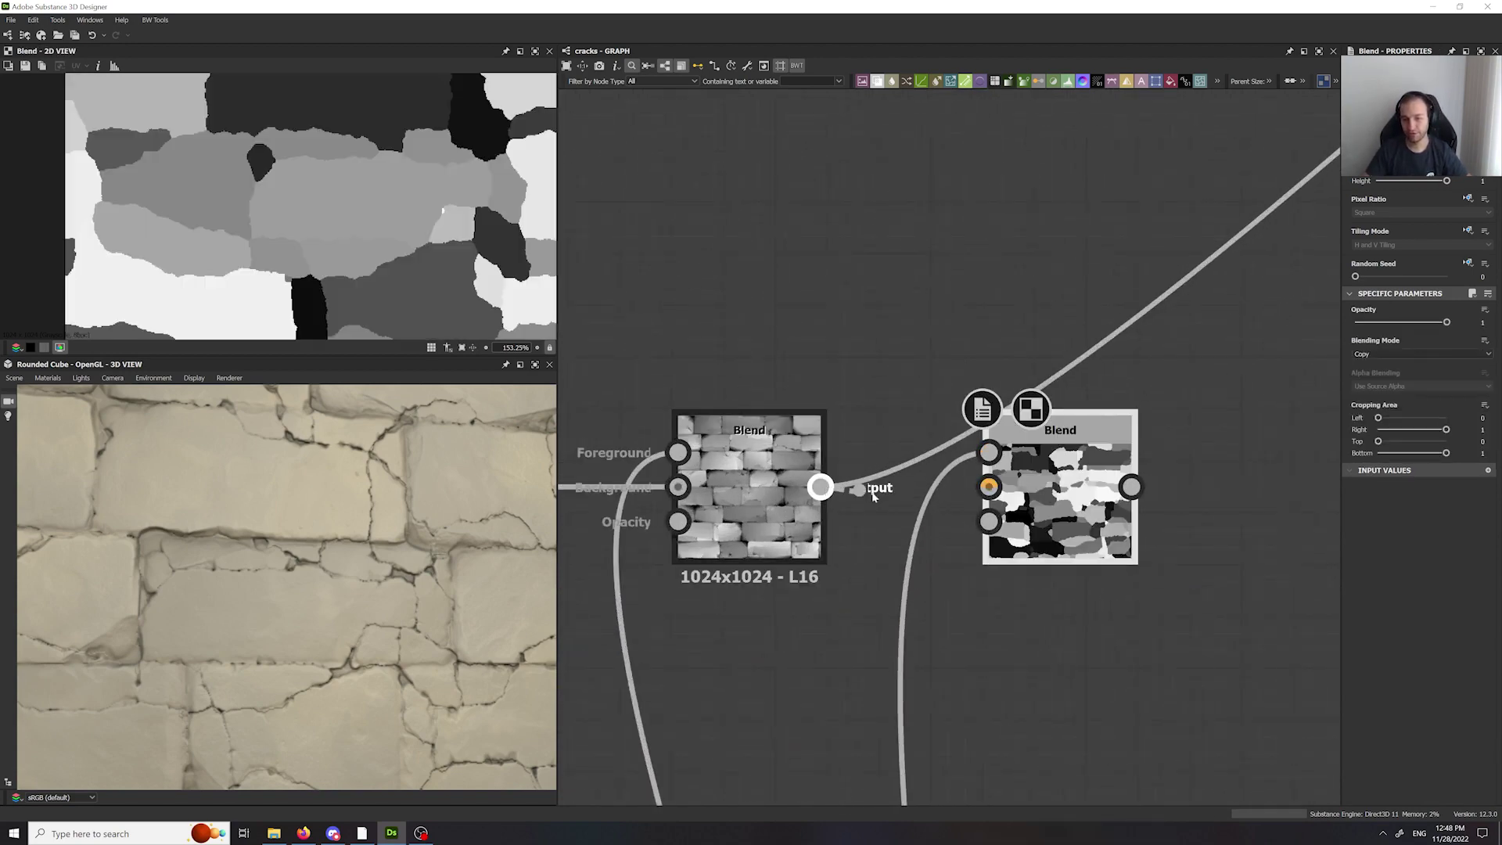
left_click_drag(821, 486, 1131, 487)
- Set the new Blend's blending mode to Multiply and its opacity to 0.2
left_click(1420, 354)
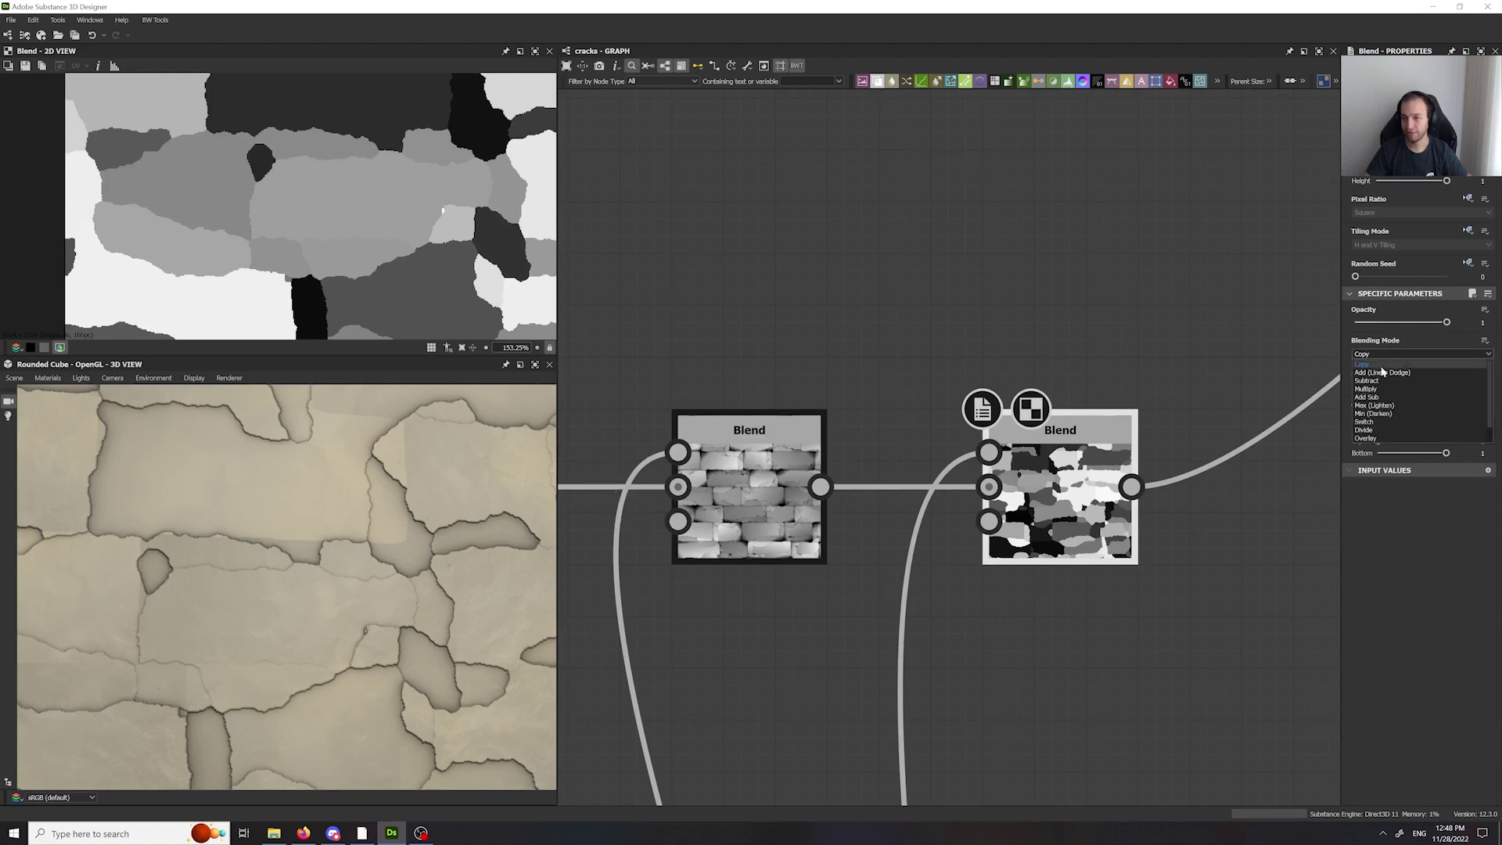
left_click(1377, 384)
left_click(1366, 323)
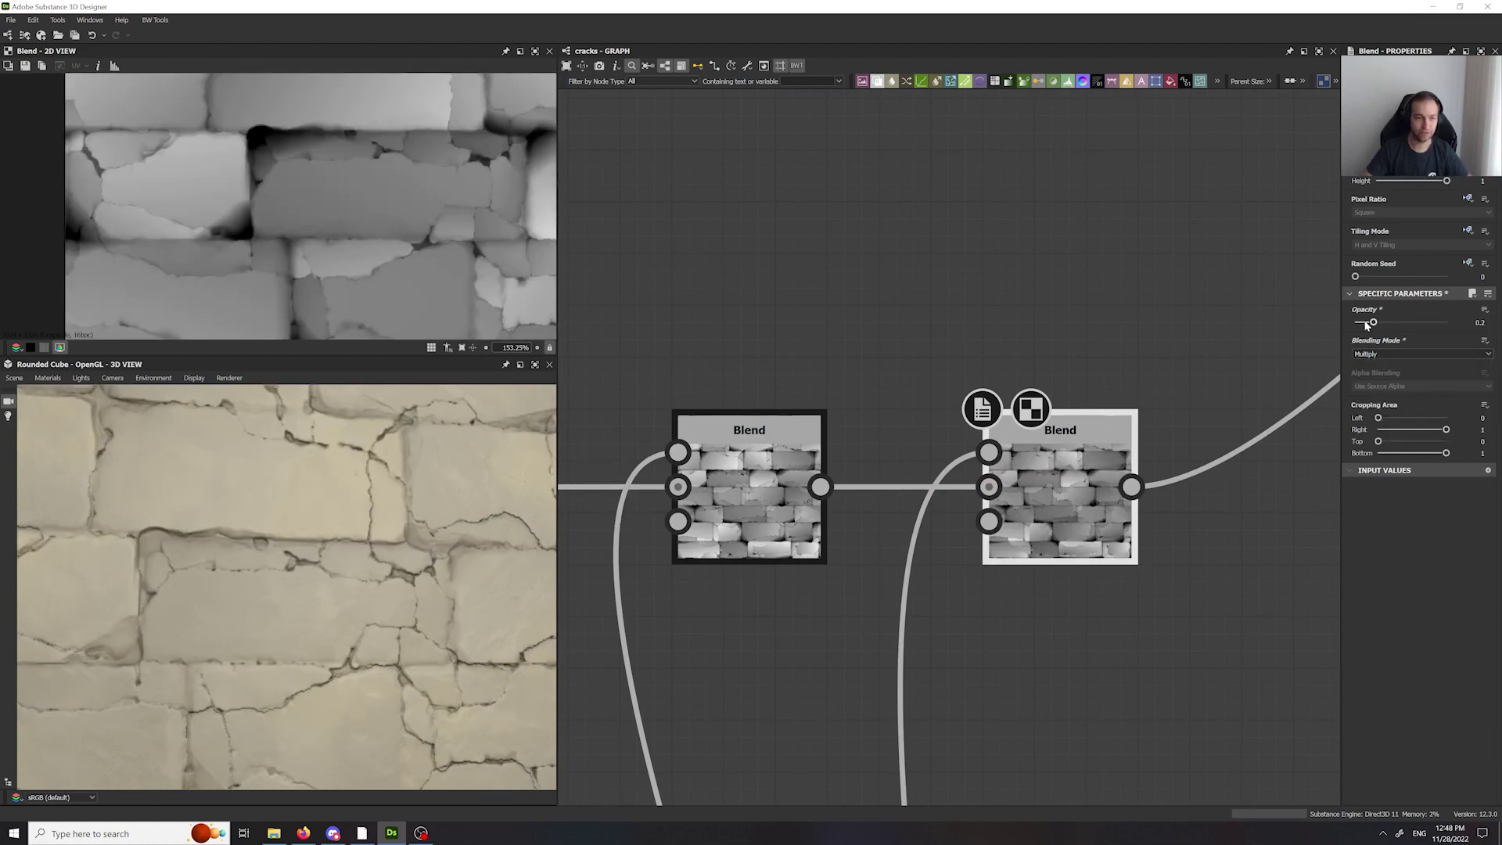
- Enlarge the 3D view to show more of the brick wall and switch its renderer to Iray
left_click_drag(365, 571, 387, 119)
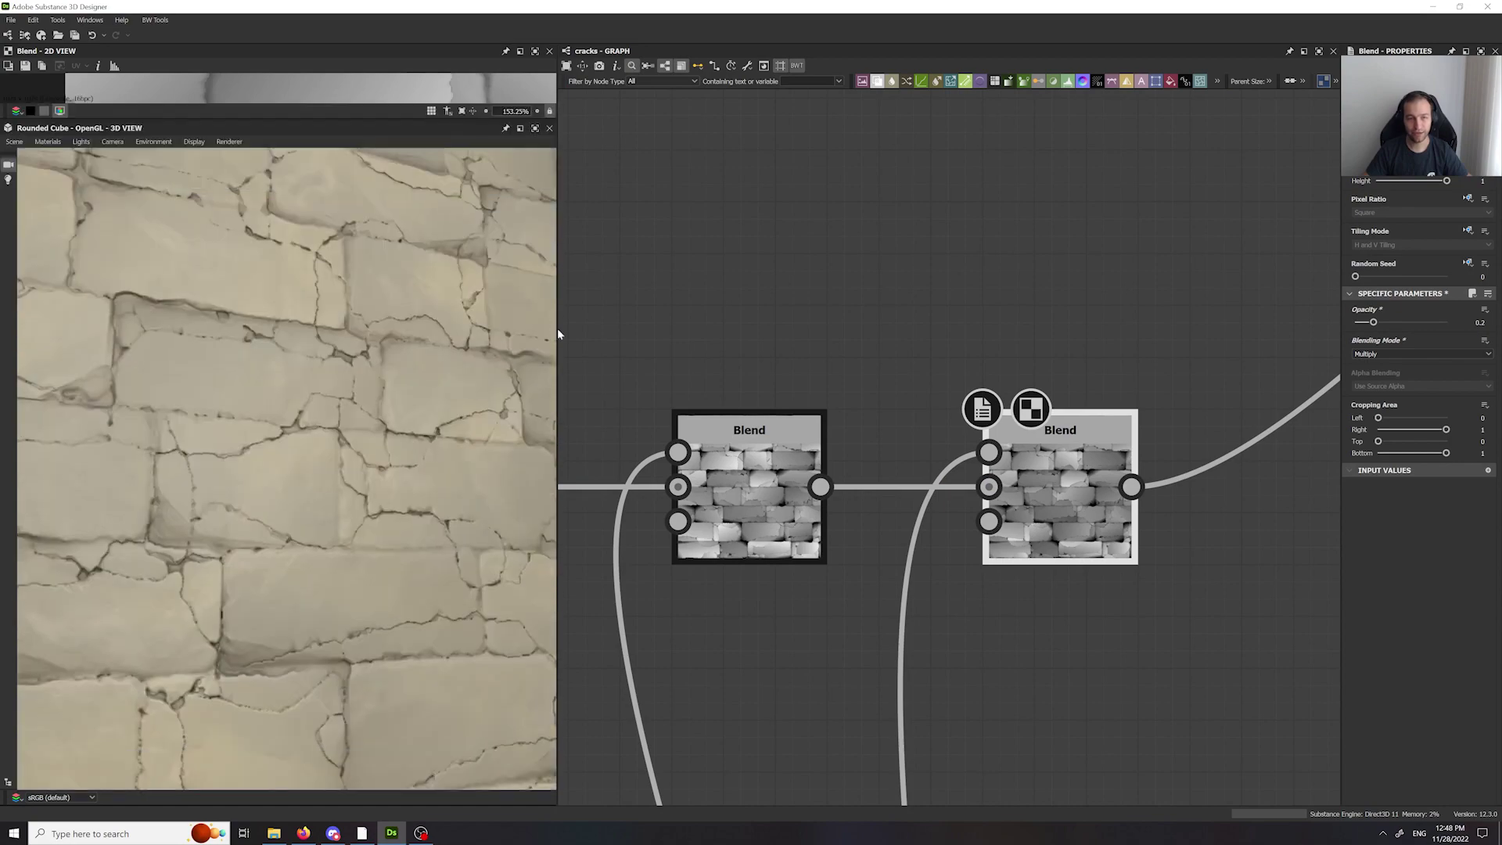
left_click_drag(588, 325, 908, 328)
scroll(562, 415, "down", 3)
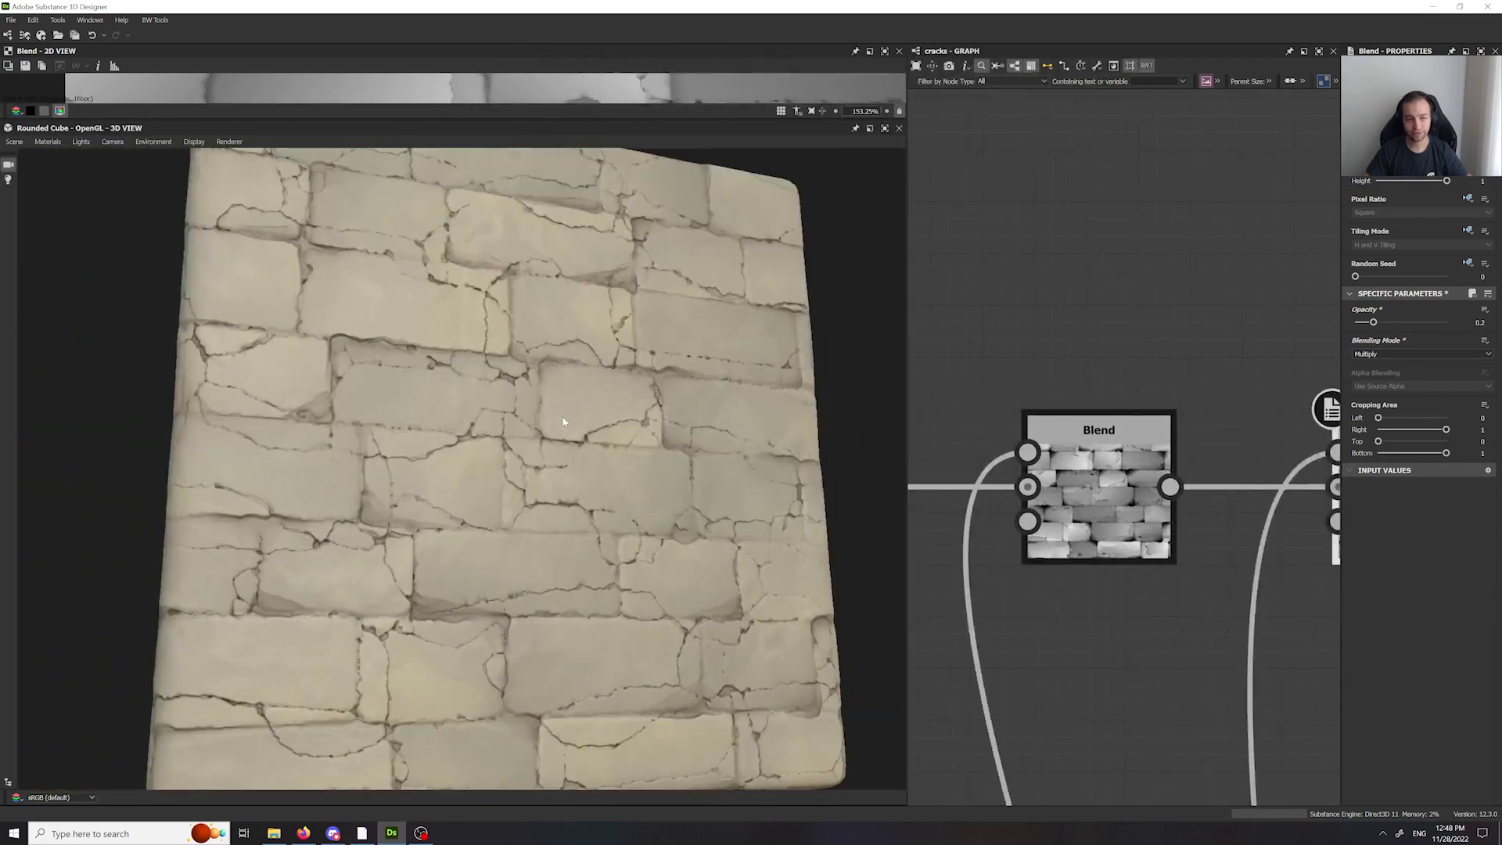
mouse_move(560, 416)
left_mouse_down()
mouse_move(537, 418)
mouse_move(548, 411)
left_mouse_up()
left_click(229, 141)
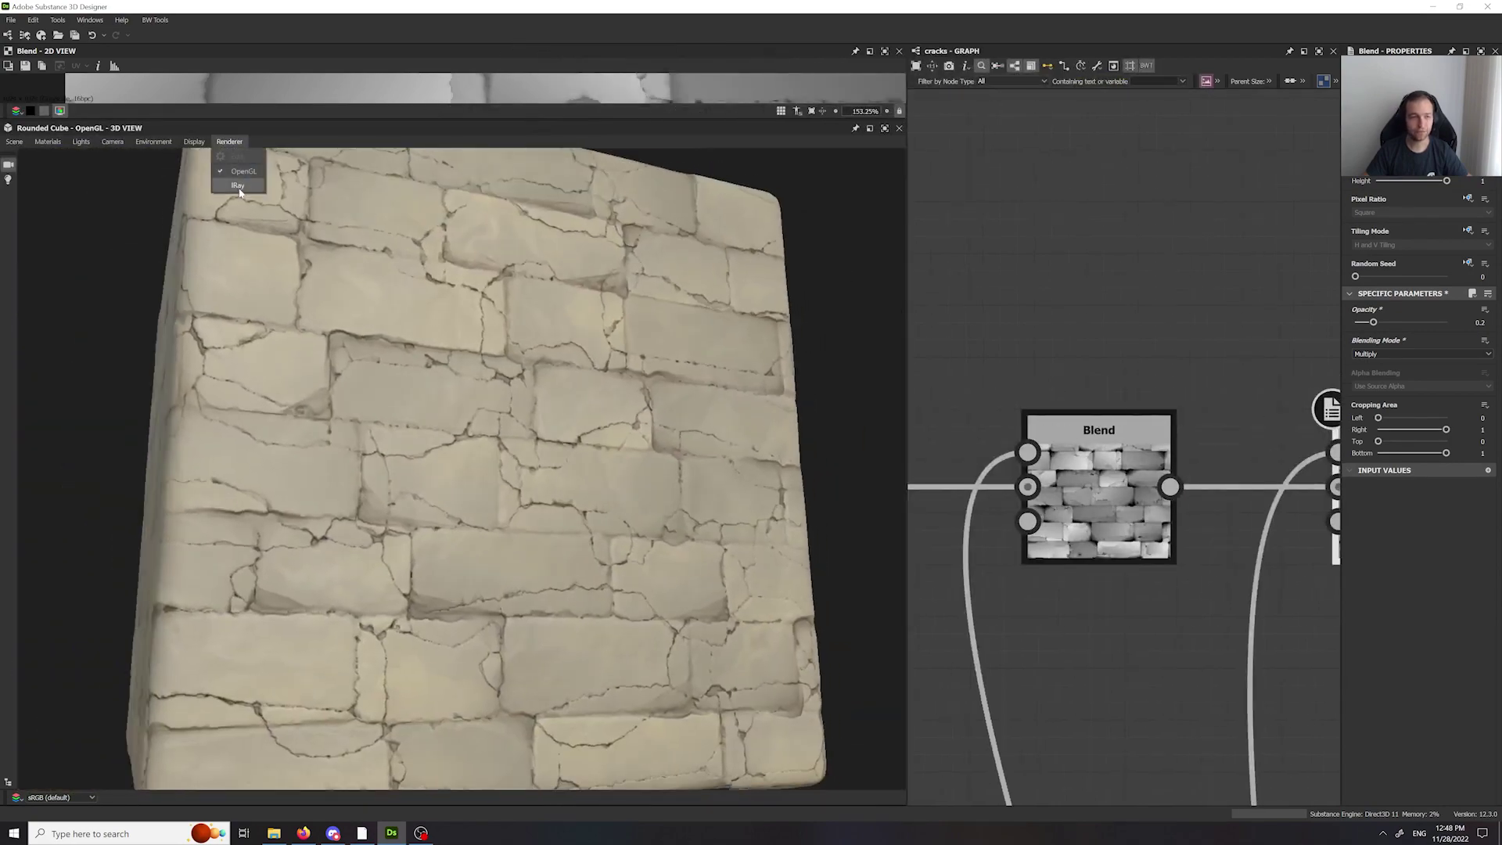
left_click(234, 173)
left_click(48, 142)
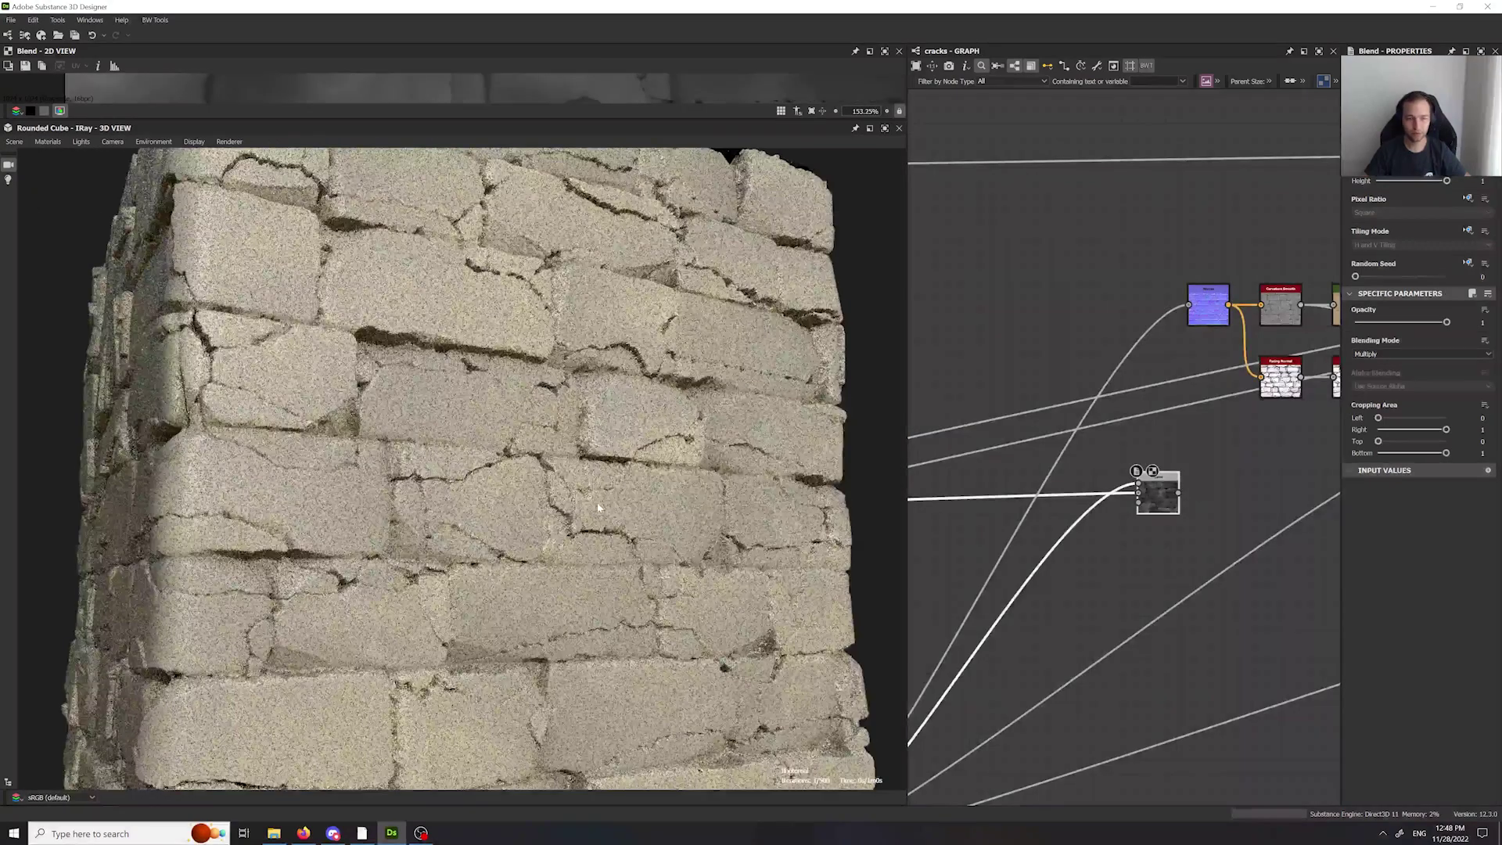